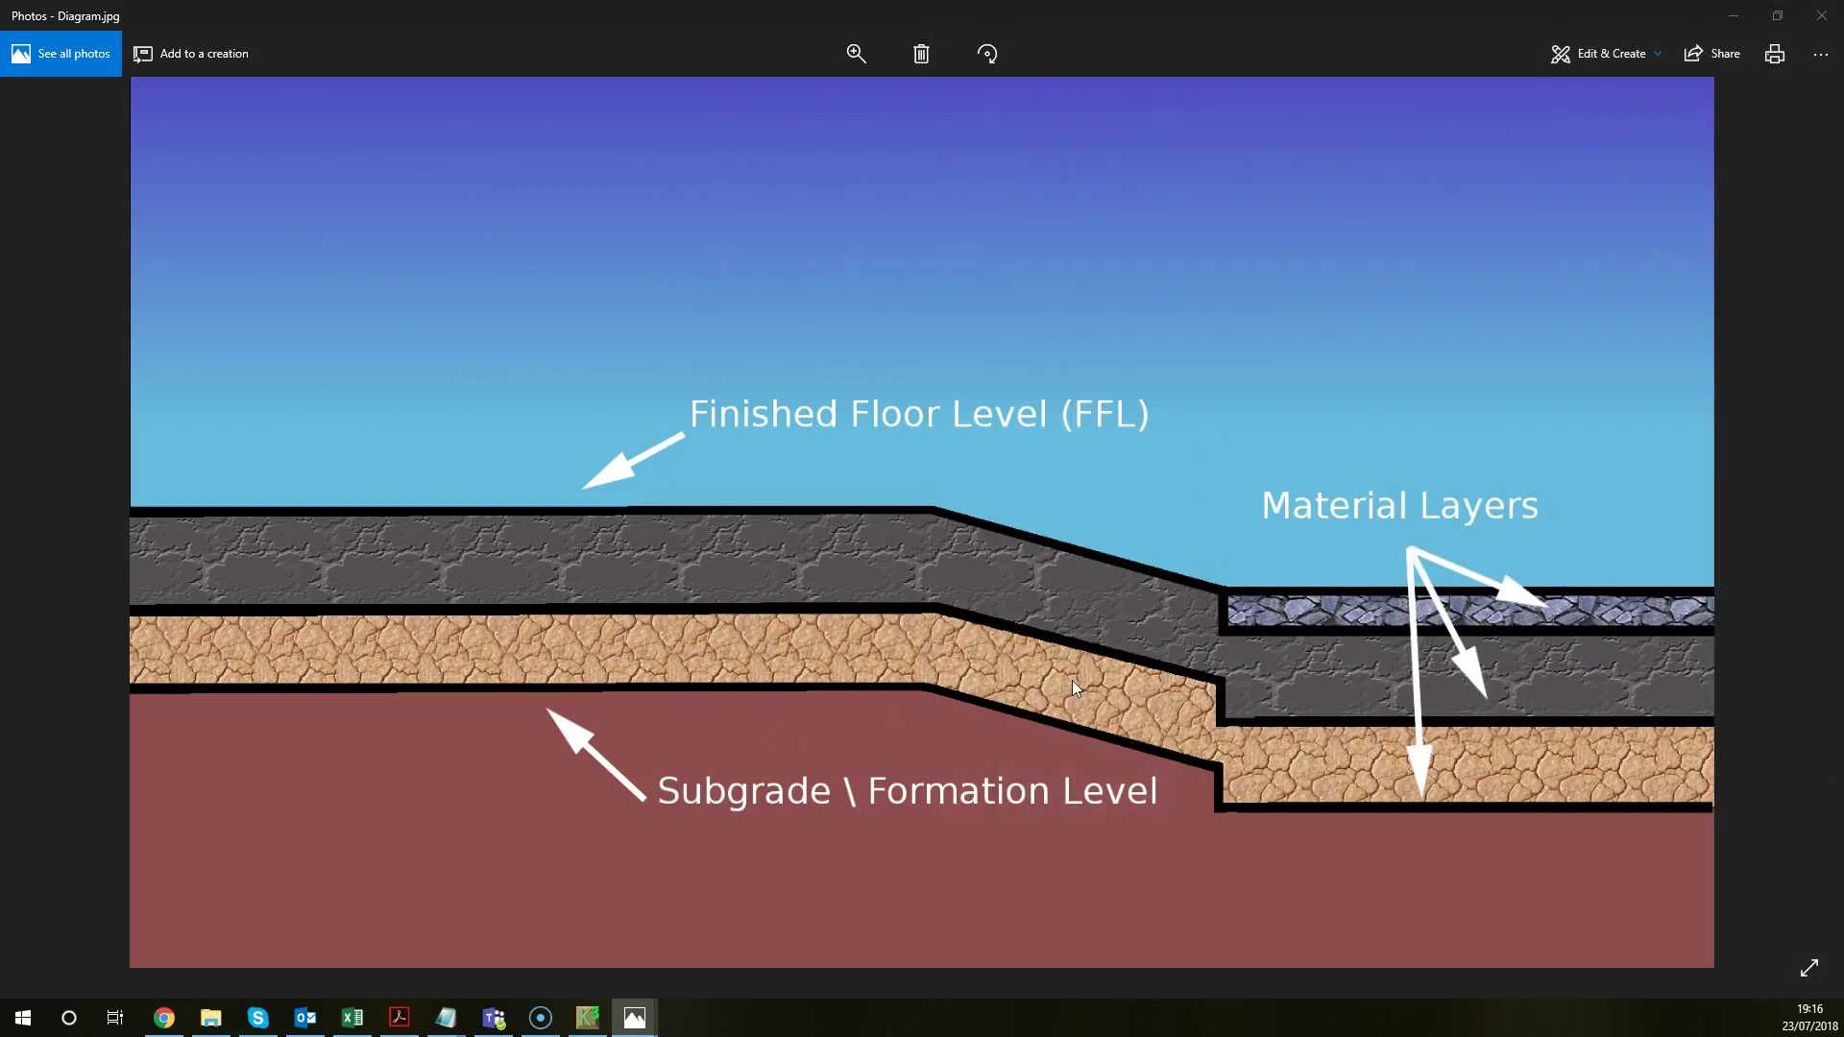
- Bring the US Atomic Energy site plan over the level diagram and examine its buildings and coloured surface areas
{"action": "left_click_drag", "start_coordinate": [1843, 123], "coordinate": [1166, 125]}
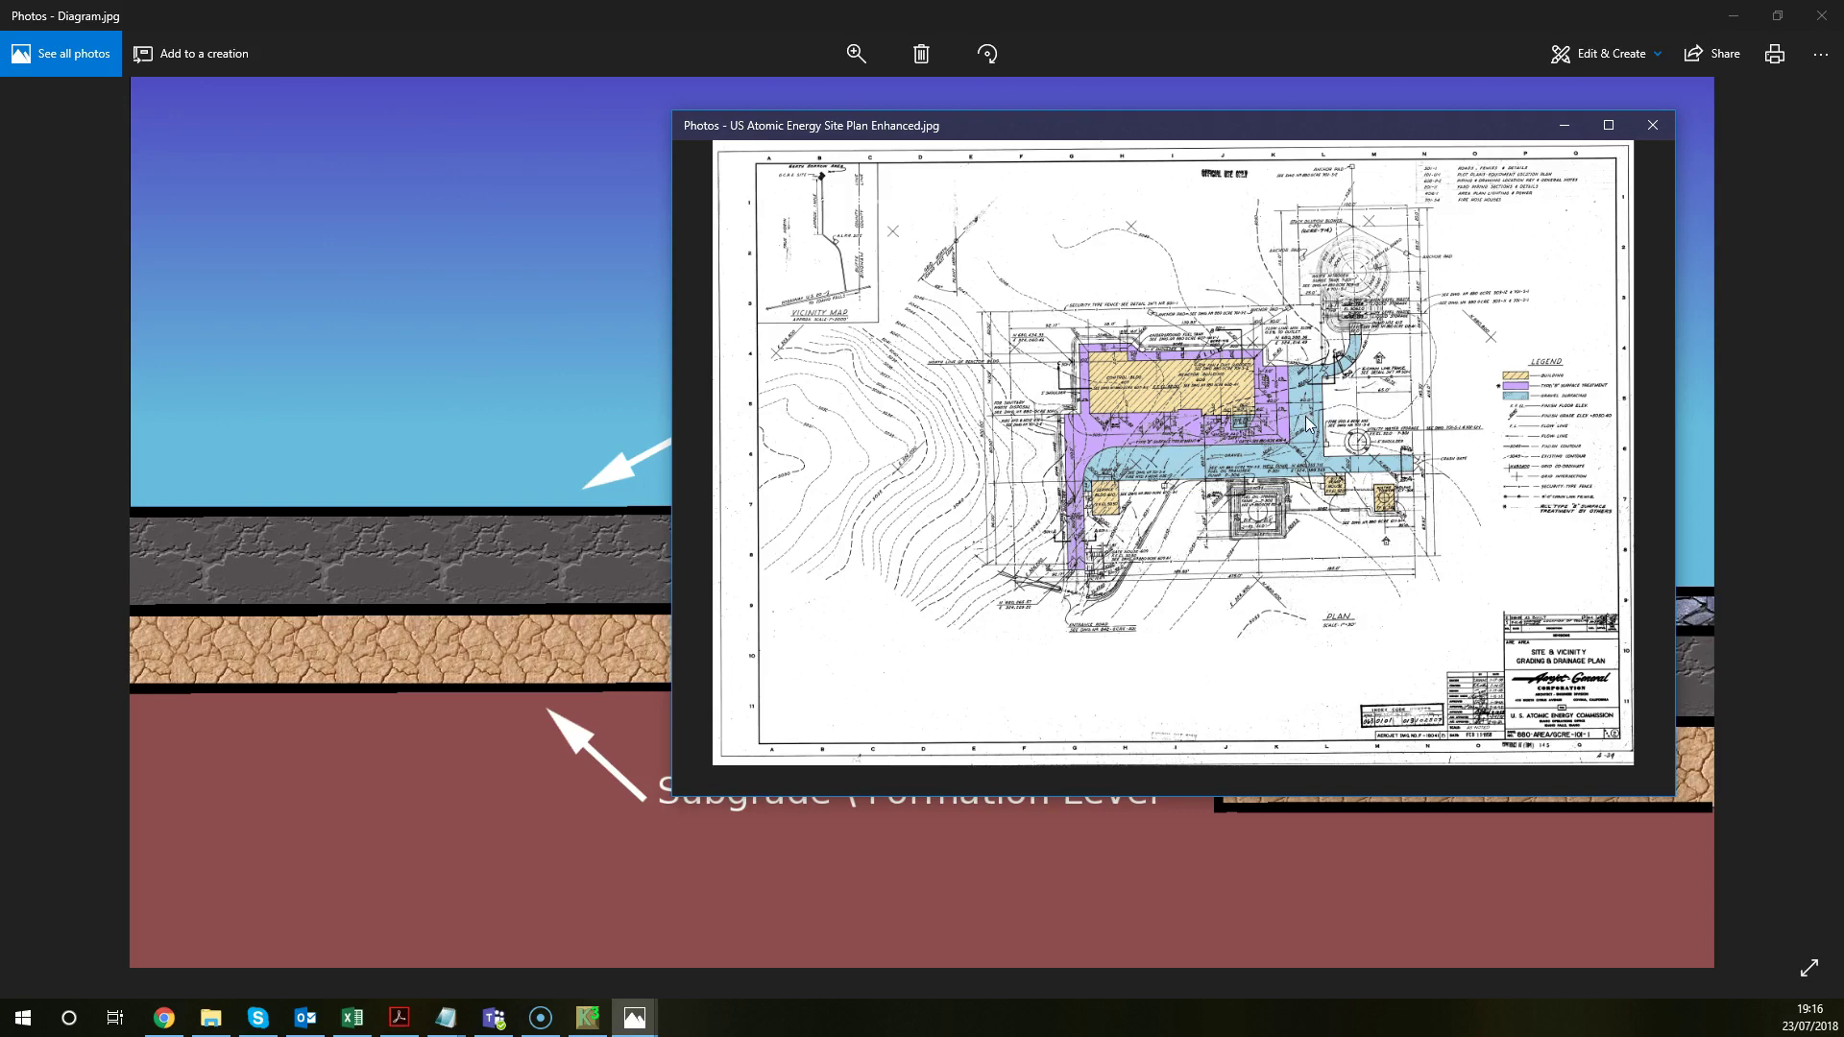
{"action": "scroll", "coordinate": [1303, 426], "scroll_direction": "up", "scroll_amount": 2}
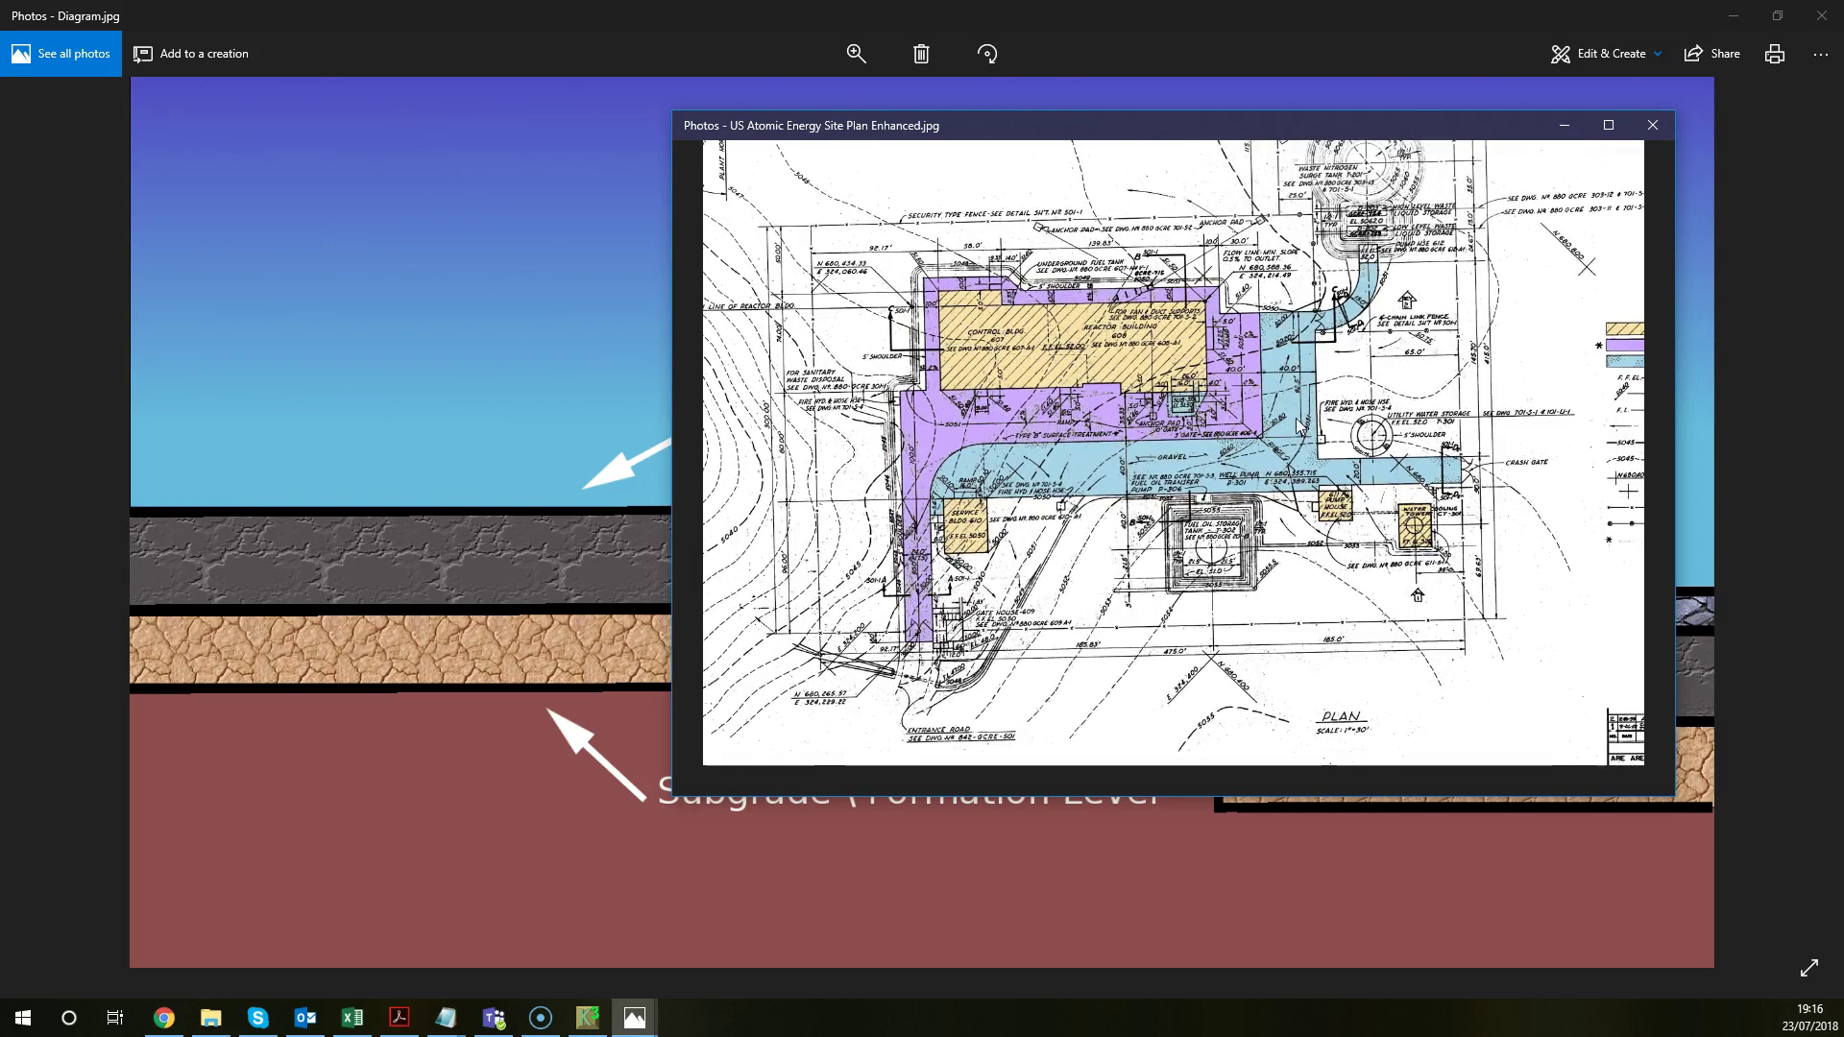
{"action": "scroll", "coordinate": [1293, 357], "scroll_direction": "up", "scroll_amount": 2}
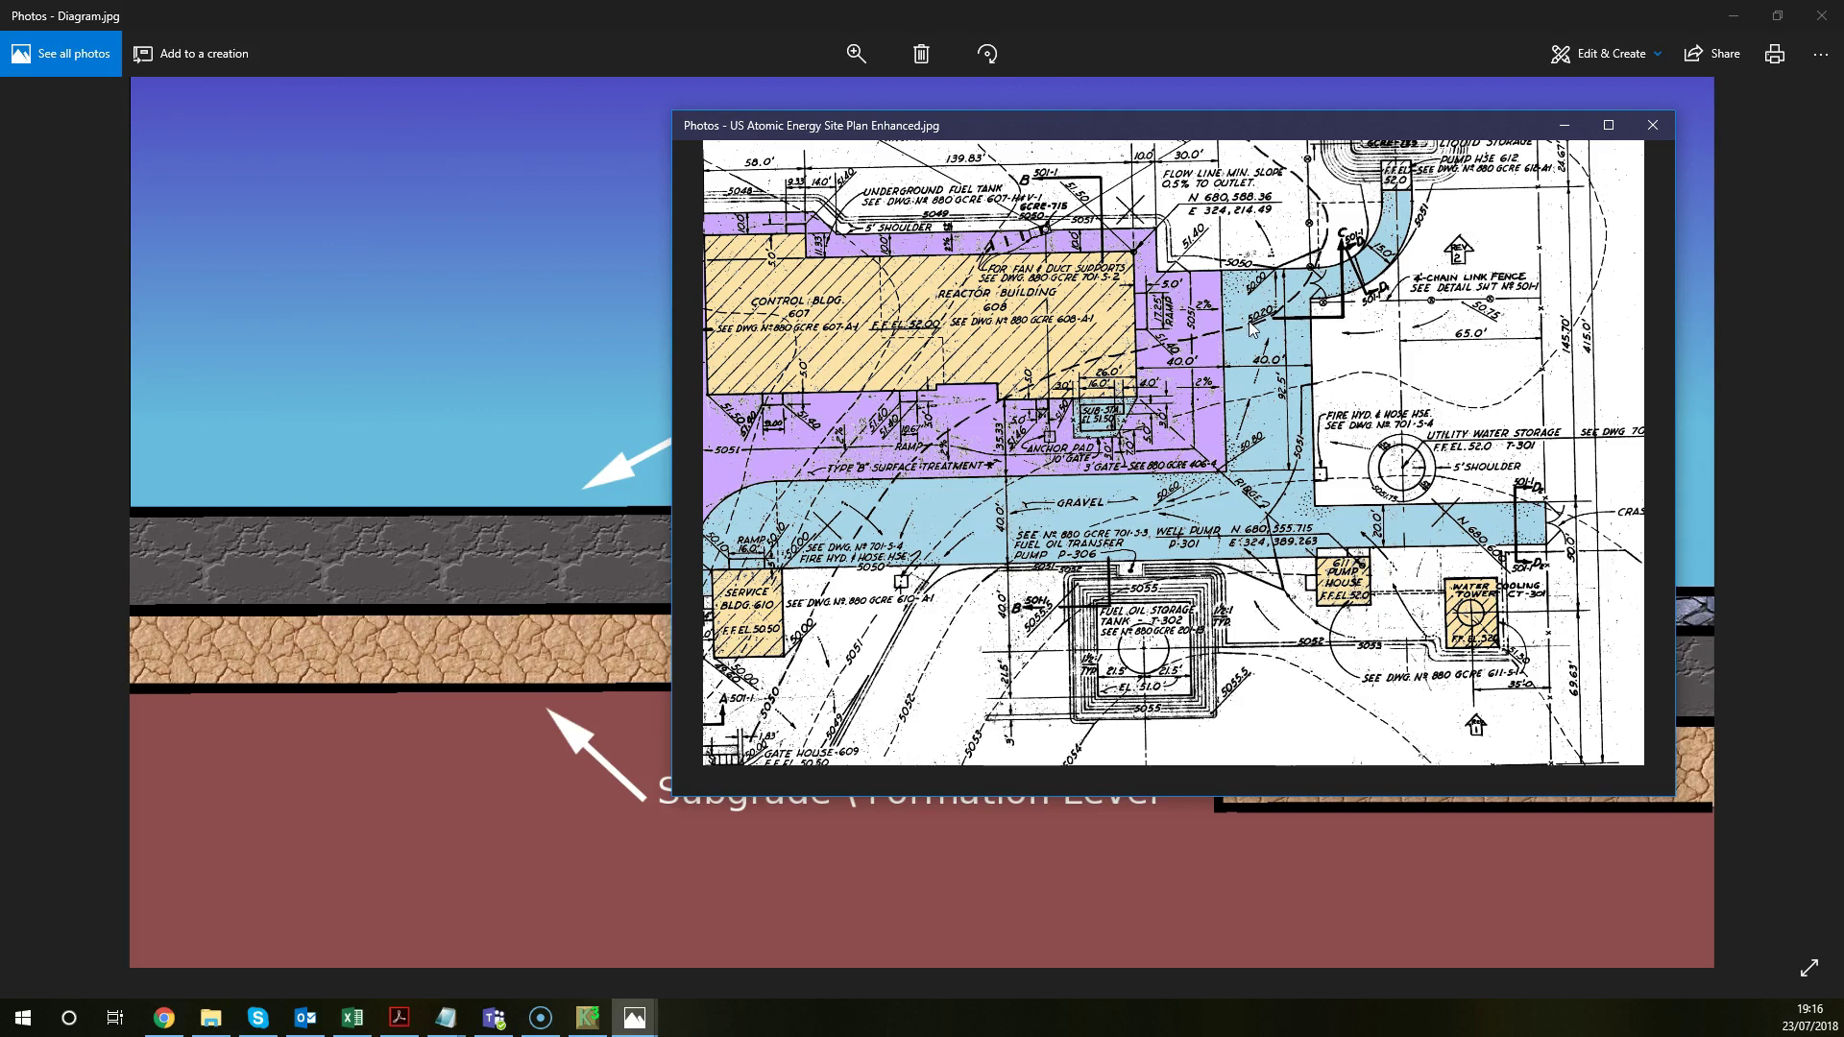
{"action": "left_click_drag", "start_coordinate": [1169, 415], "coordinate": [1252, 376]}
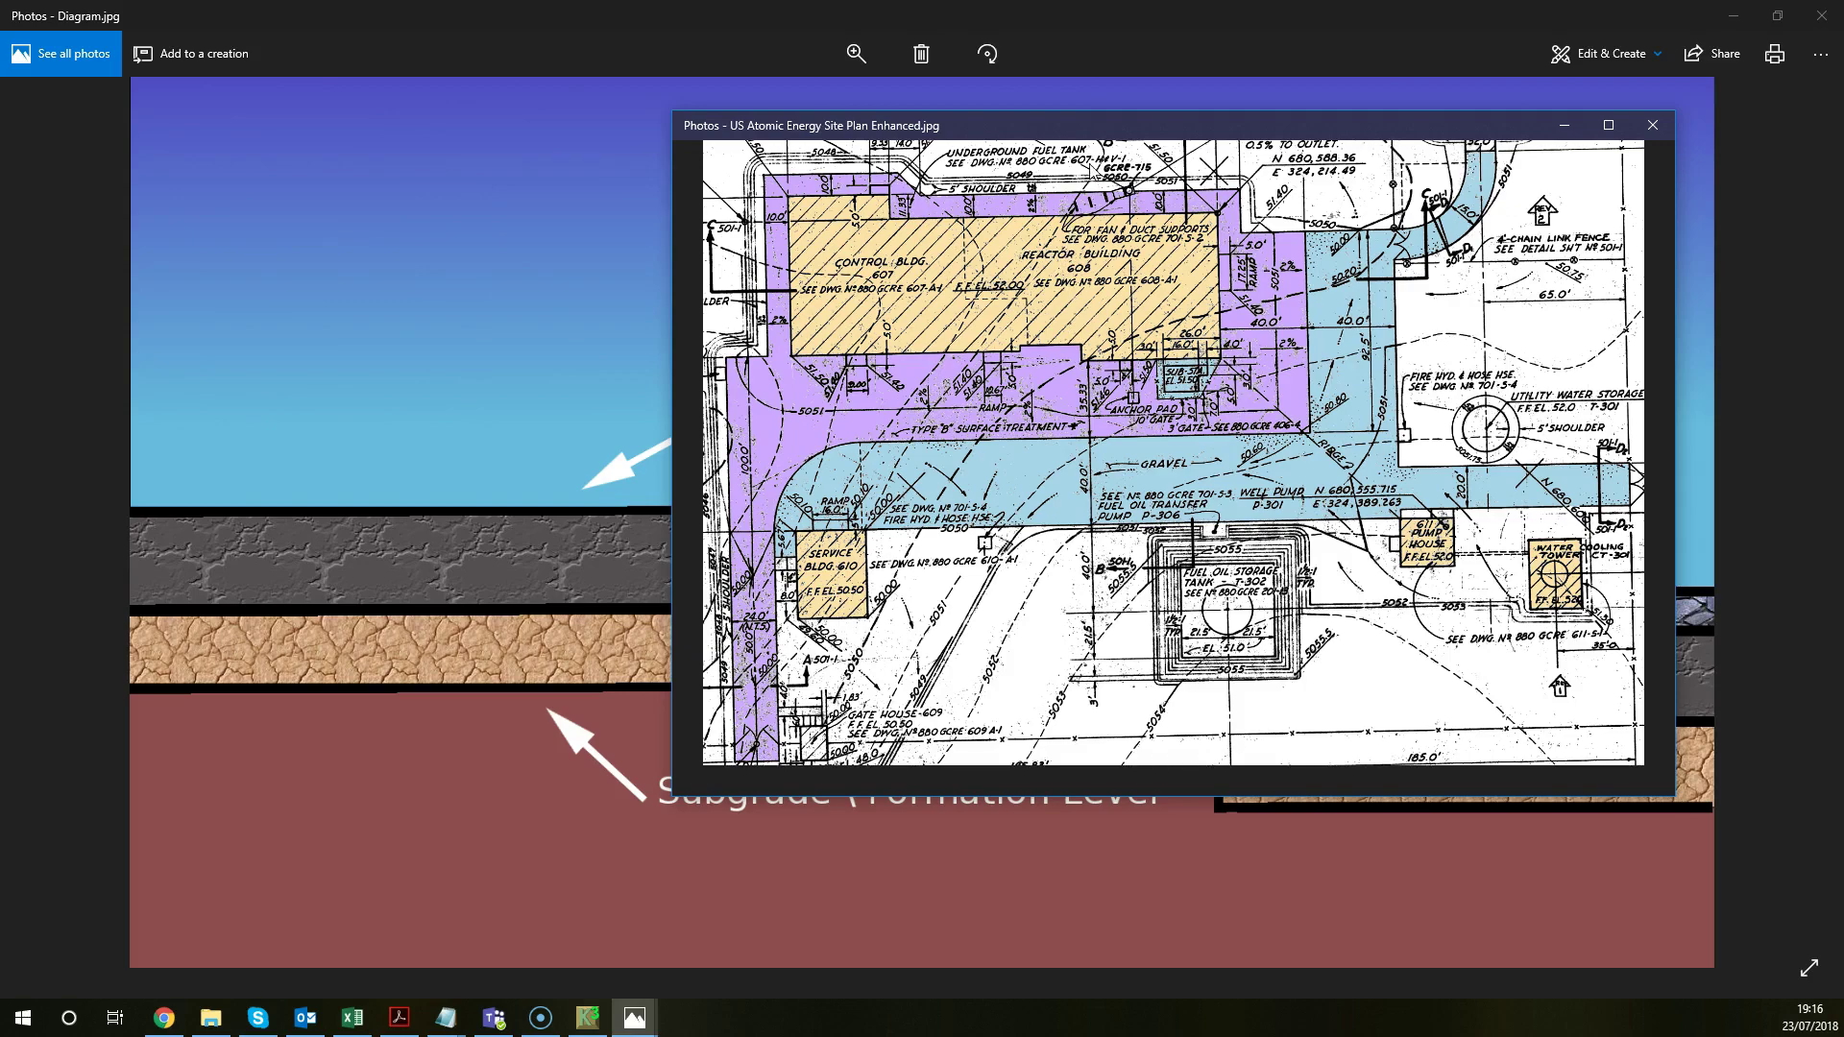
{"action": "left_click_drag", "start_coordinate": [1092, 129], "coordinate": [1241, 153]}
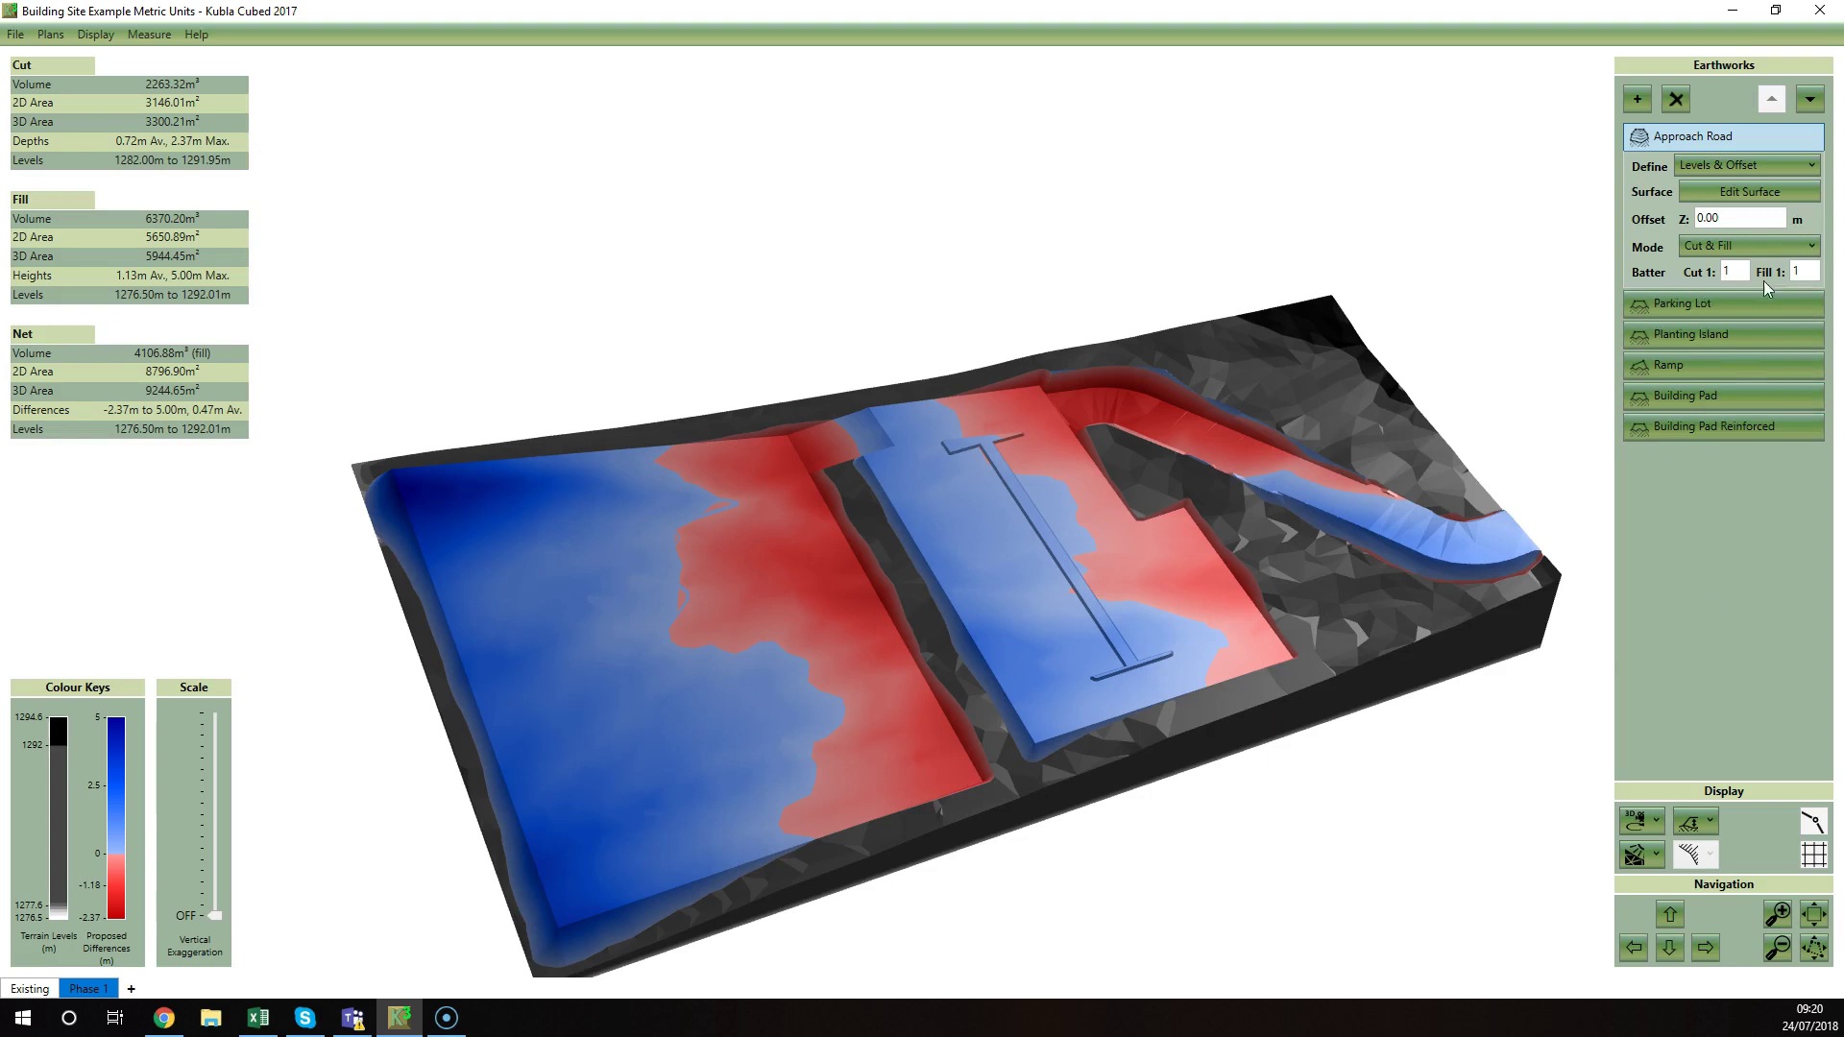
- Try defining the Approach Road by Levels only, and return it to Levels & Offset
{"action": "left_click", "coordinate": [1758, 213]}
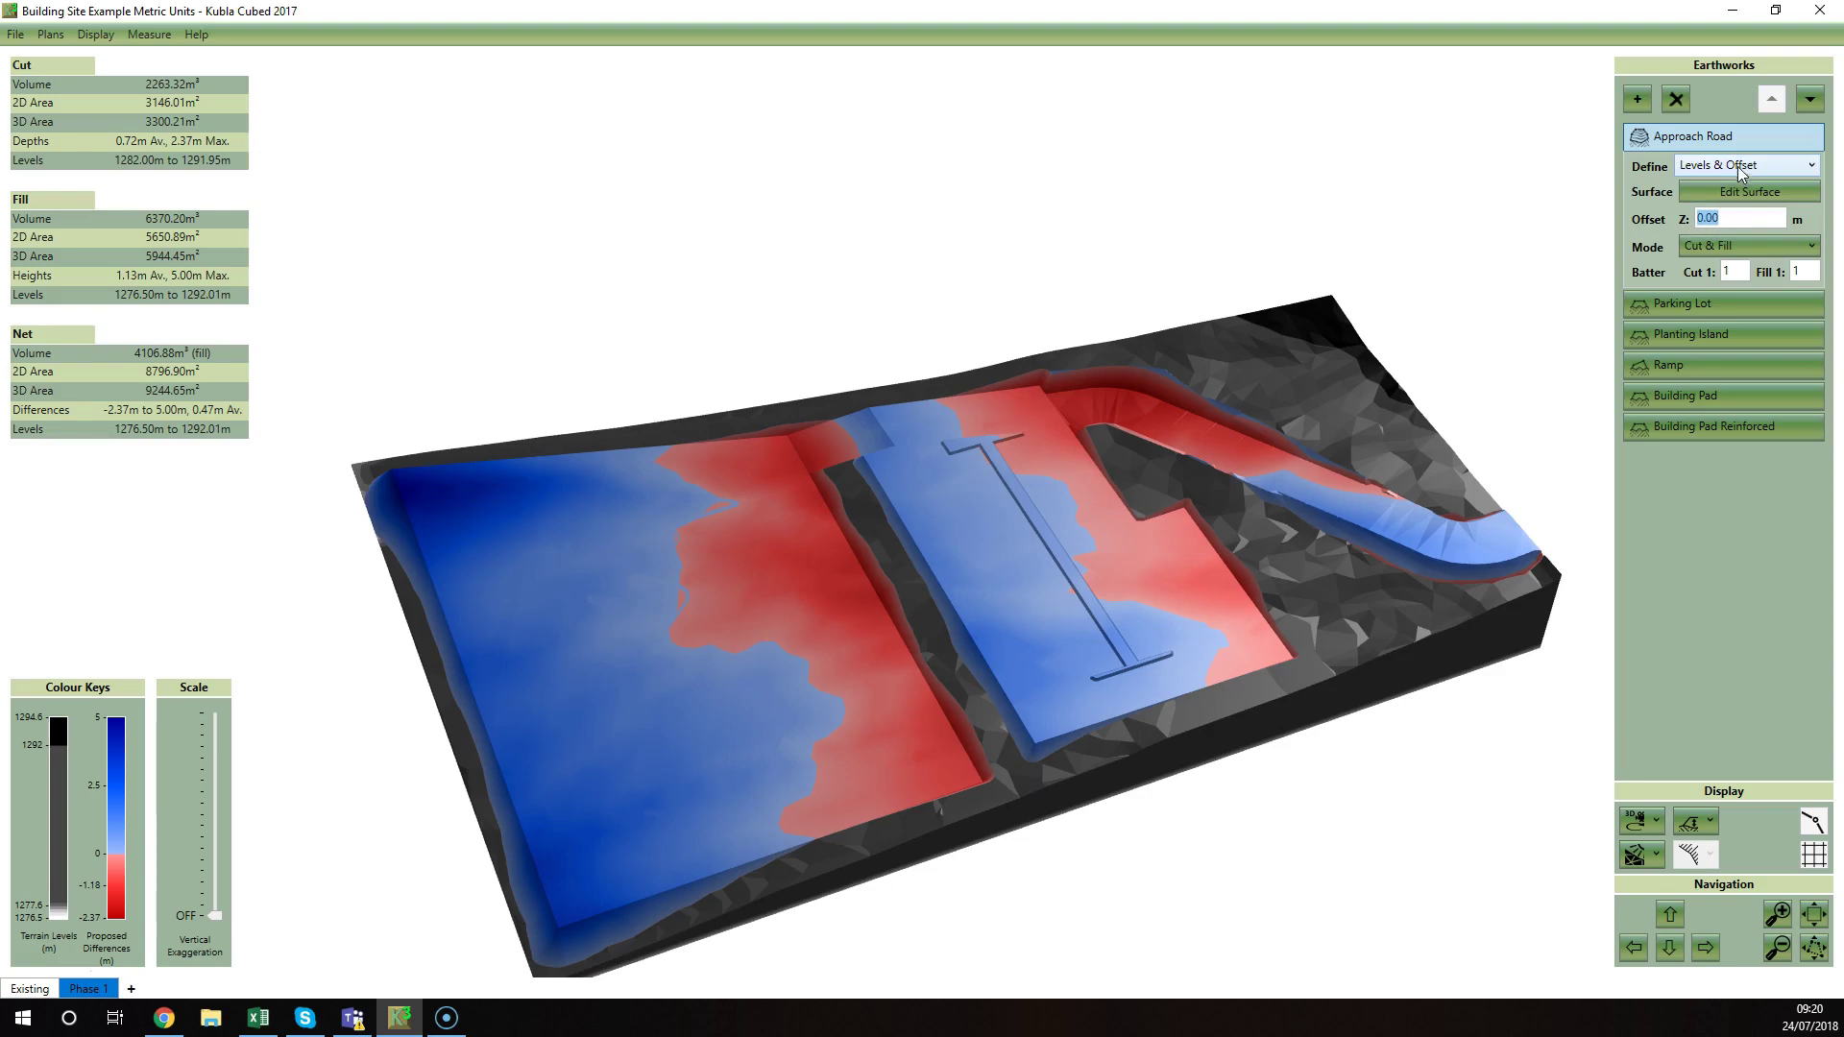
{"action": "left_click", "coordinate": [1682, 166]}
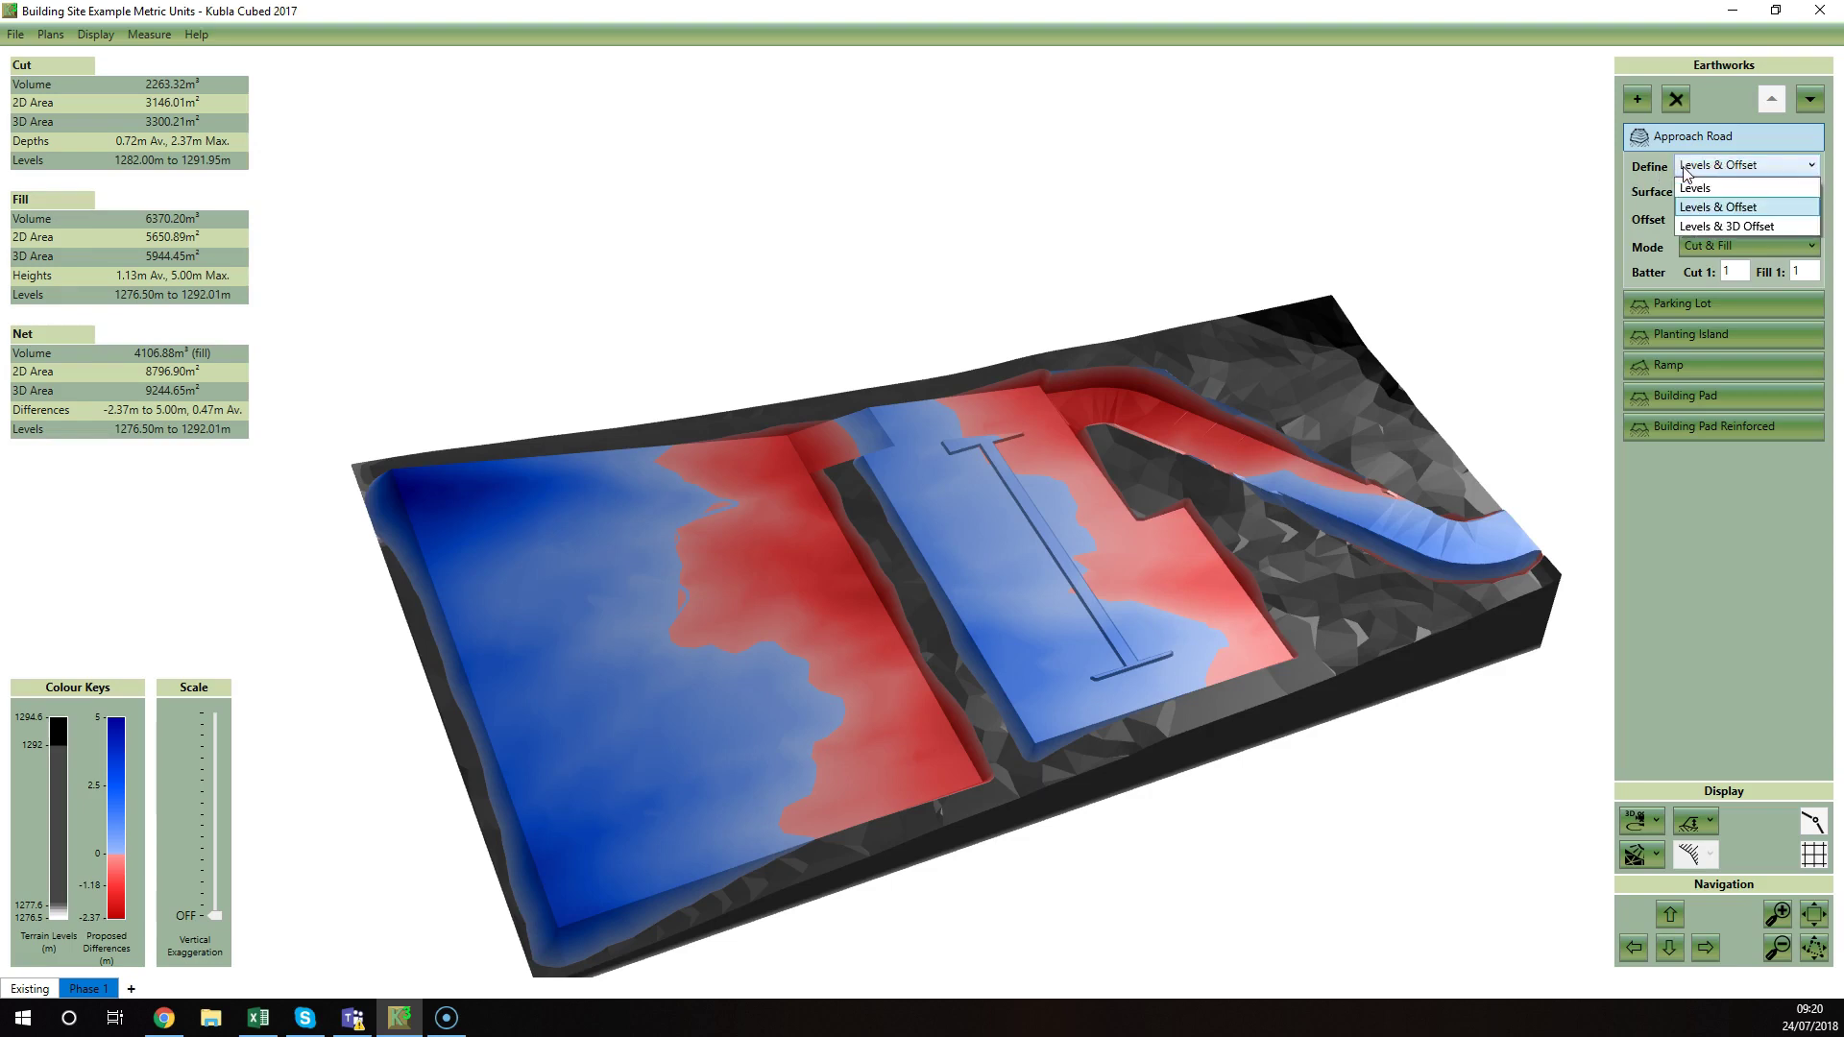
{"action": "left_click", "coordinate": [1691, 190]}
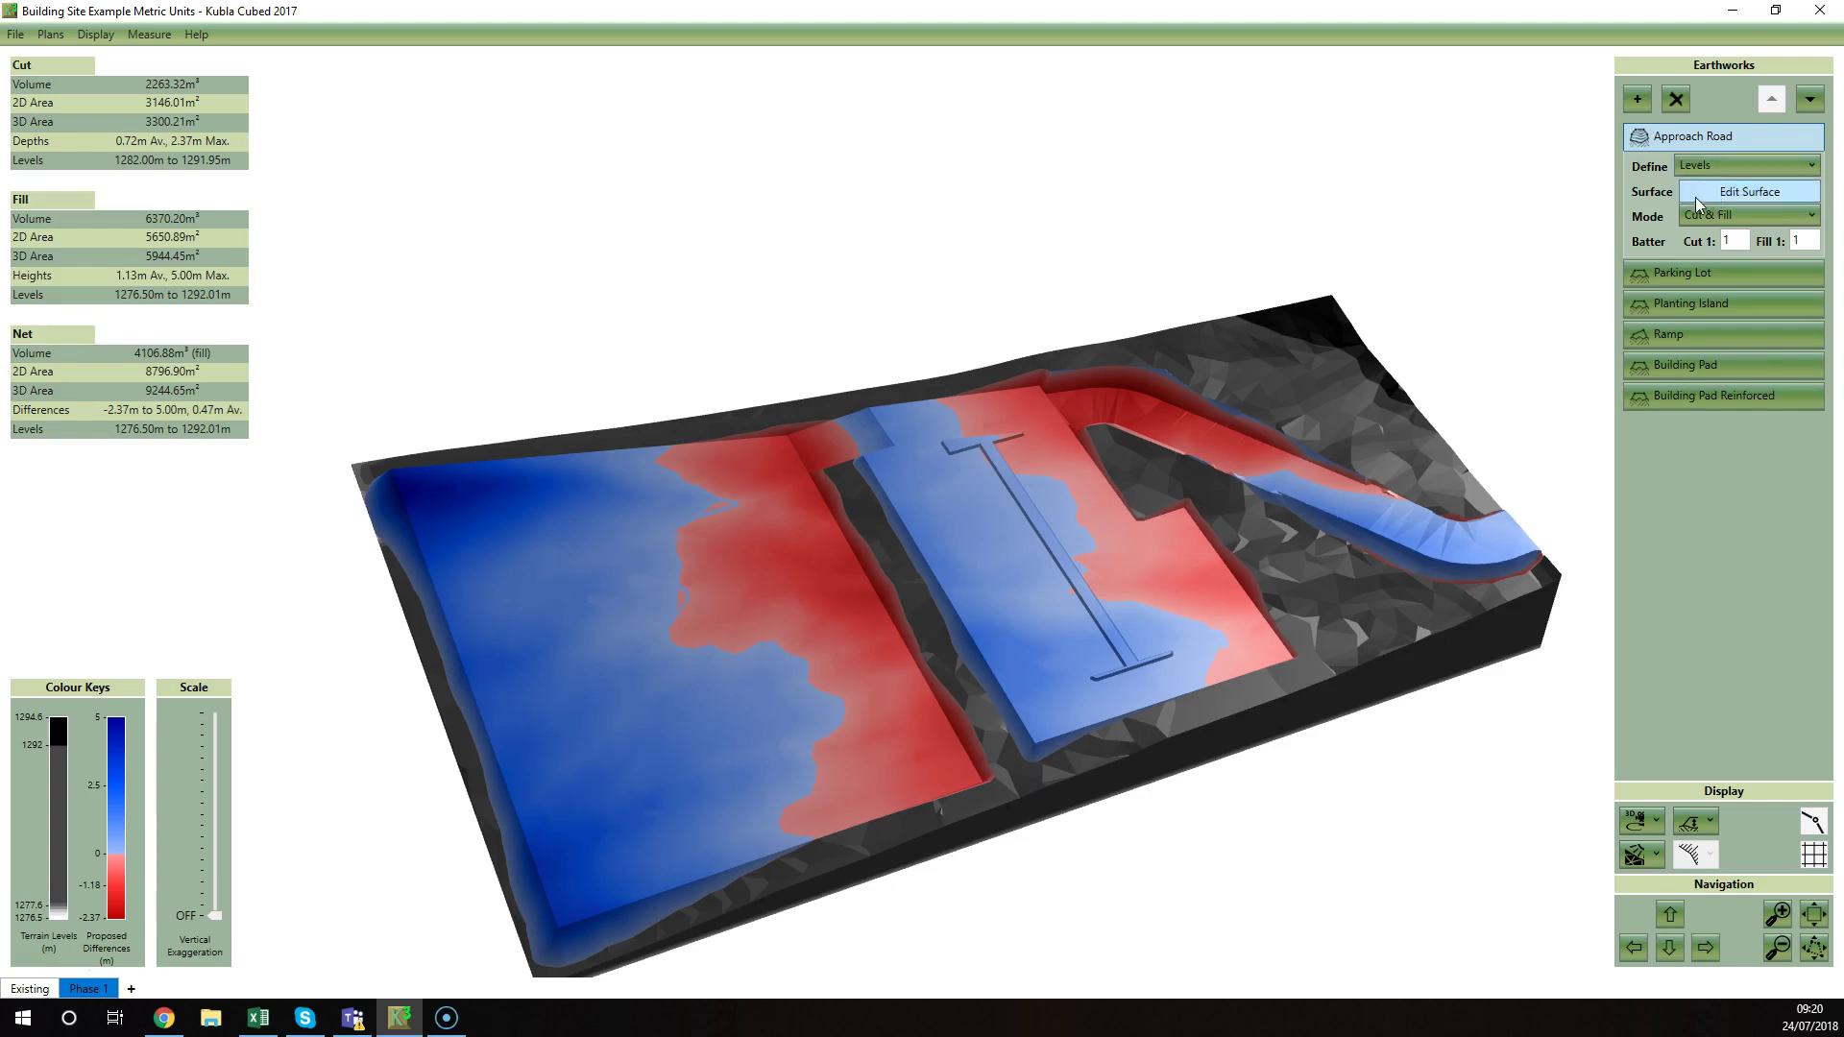
{"action": "left_click", "coordinate": [1715, 169]}
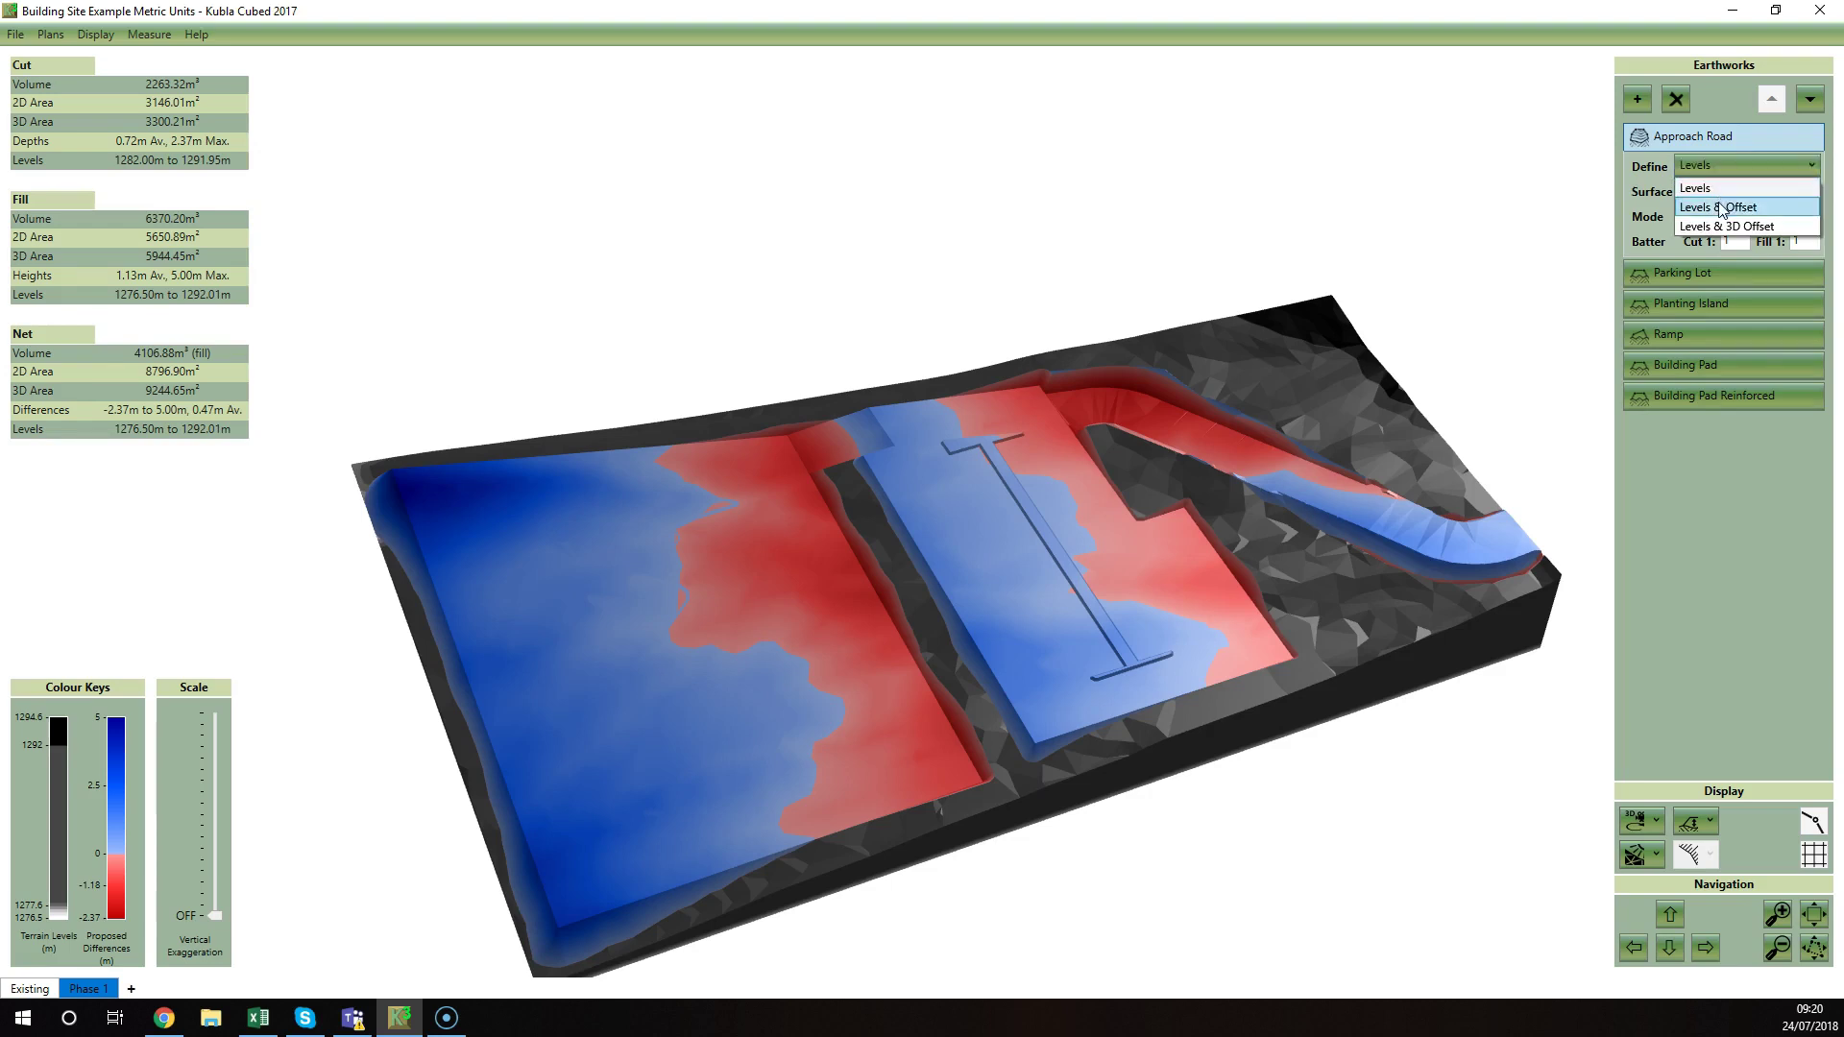
{"action": "left_click", "coordinate": [1696, 208]}
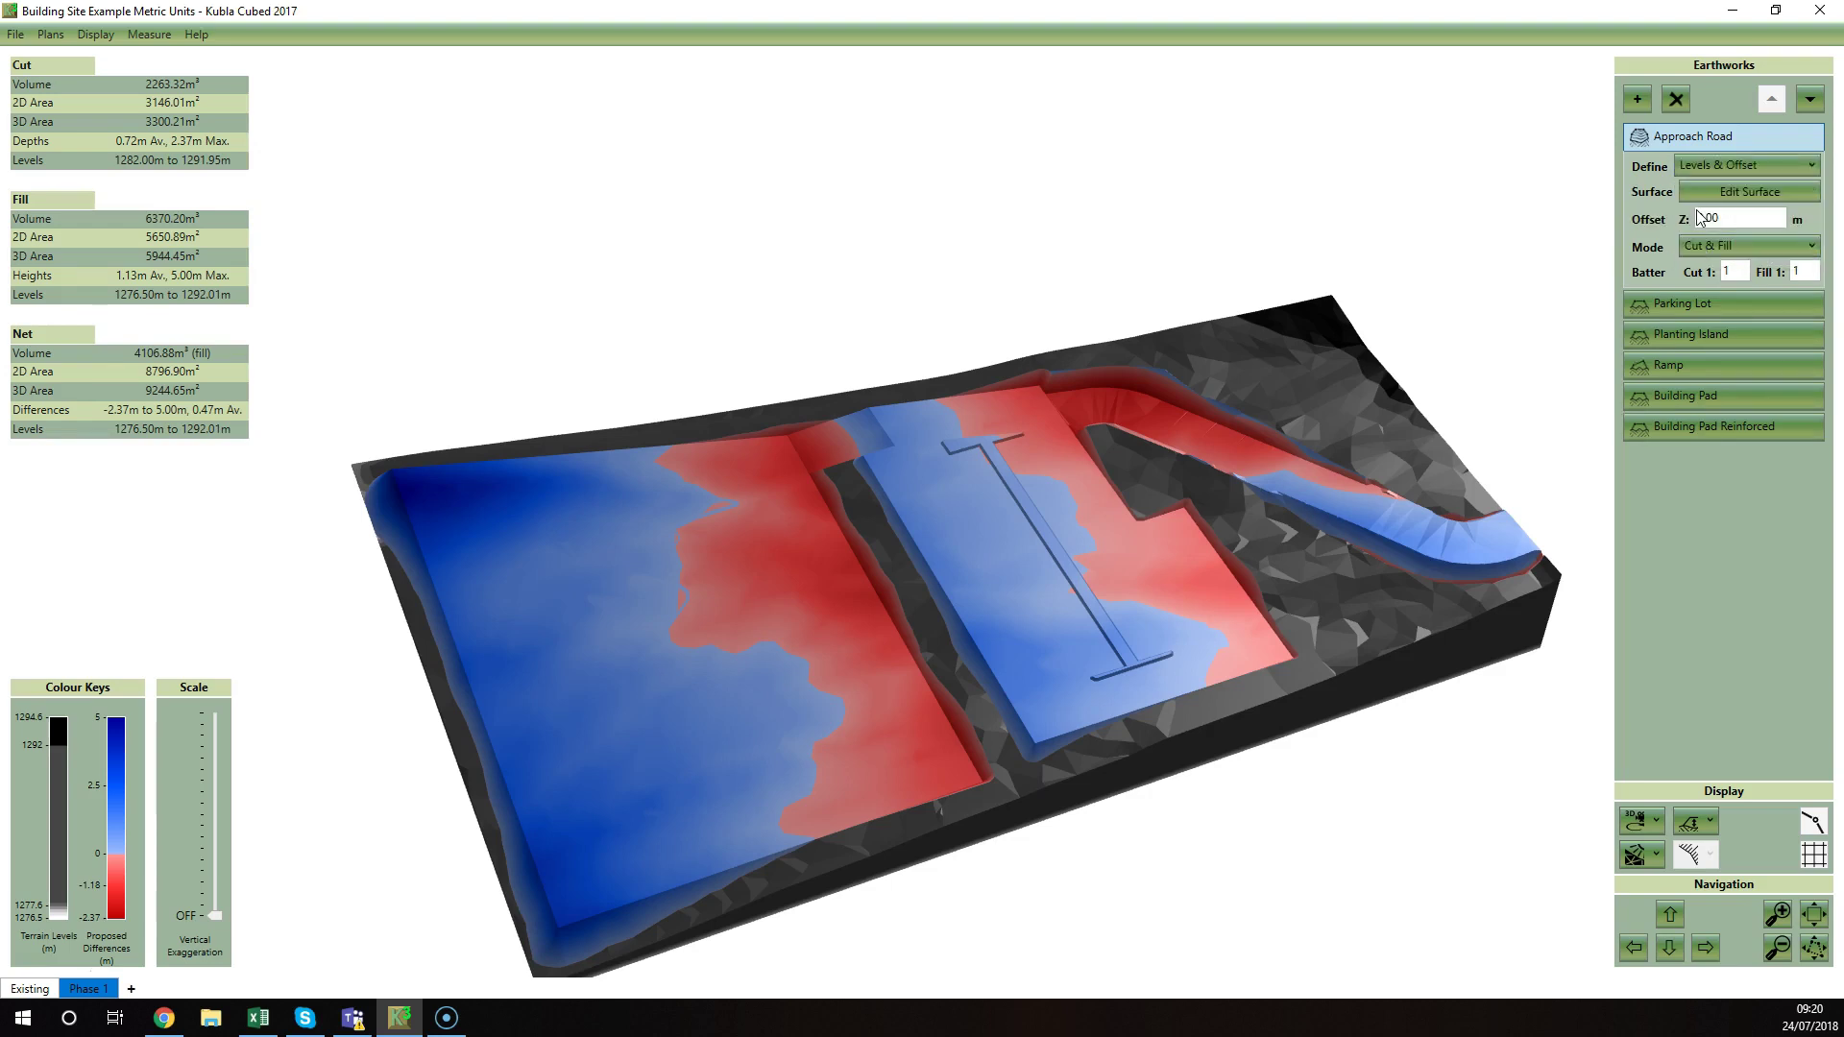
- Set the Approach Road's vertical offset to -0.3 m
{"action": "double_click", "coordinate": [1727, 217]}
{"action": "type", "text": "-0.3"}
{"action": "left_click", "coordinate": [1742, 270]}
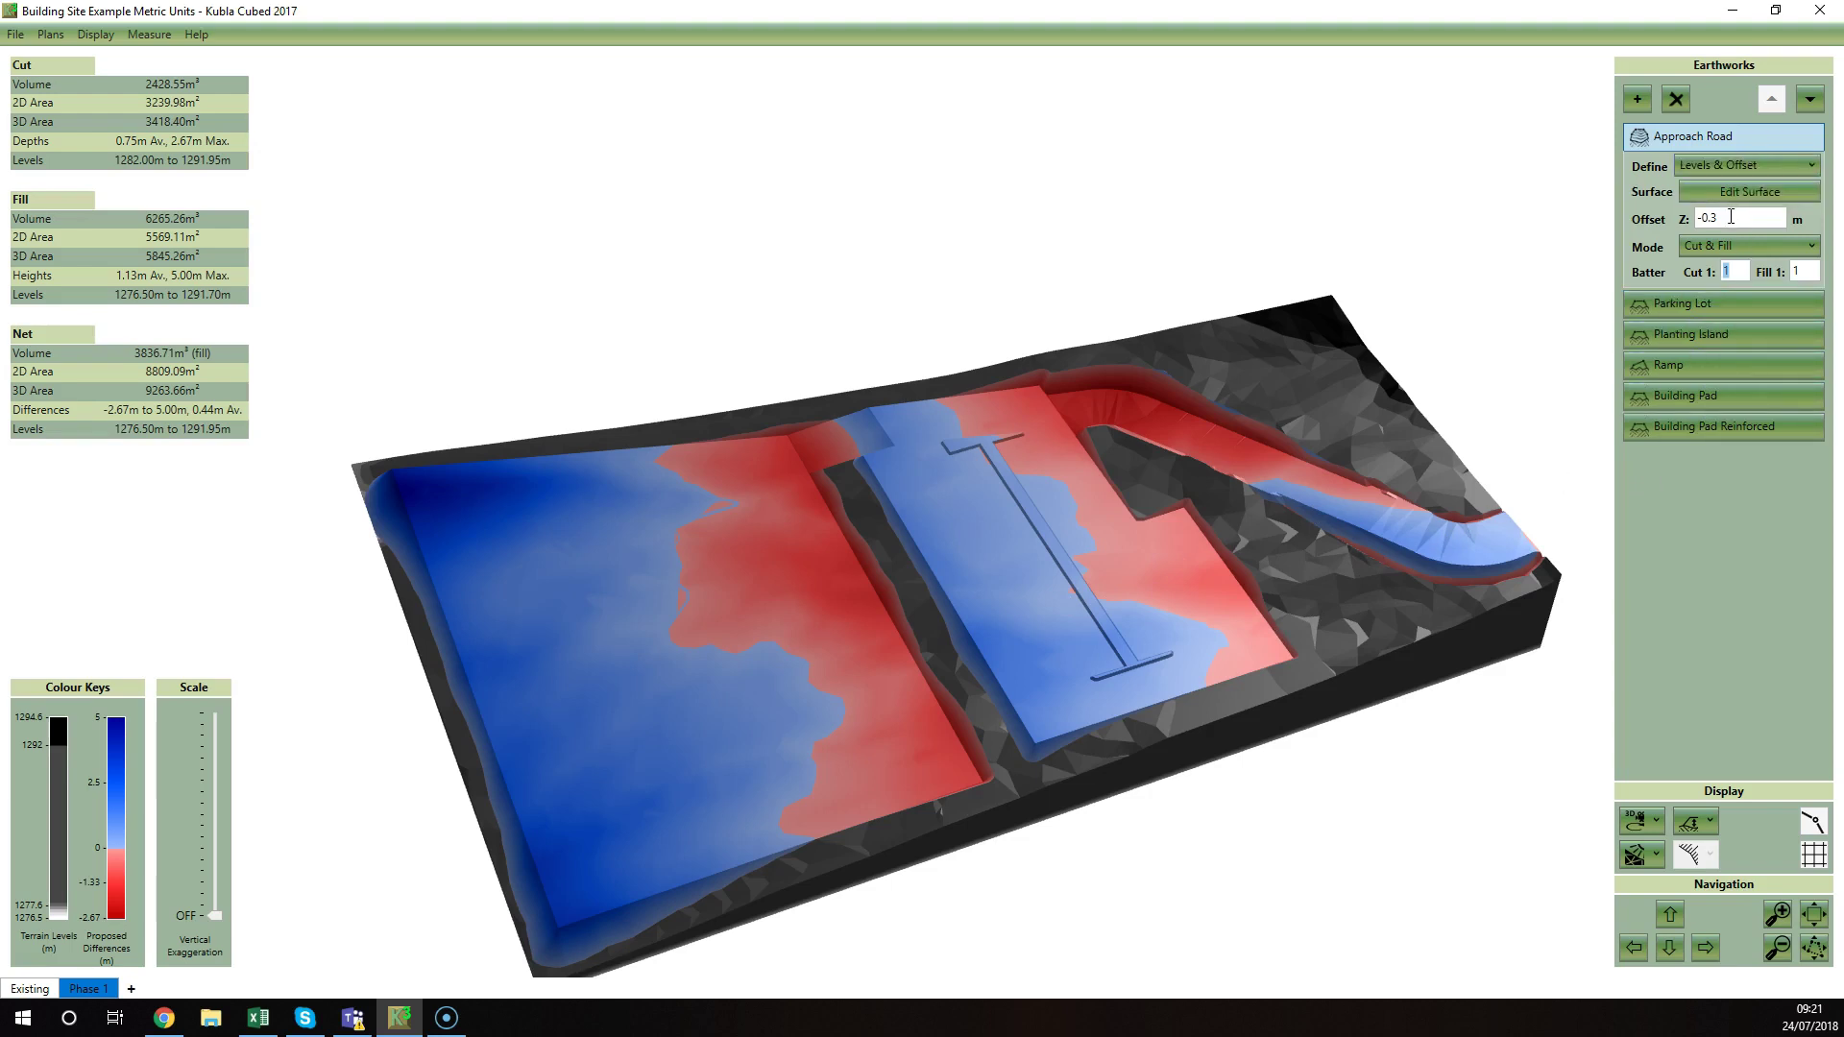
- Set the Parking Lot's offset to -0.3 m
{"action": "left_click", "coordinate": [1730, 297]}
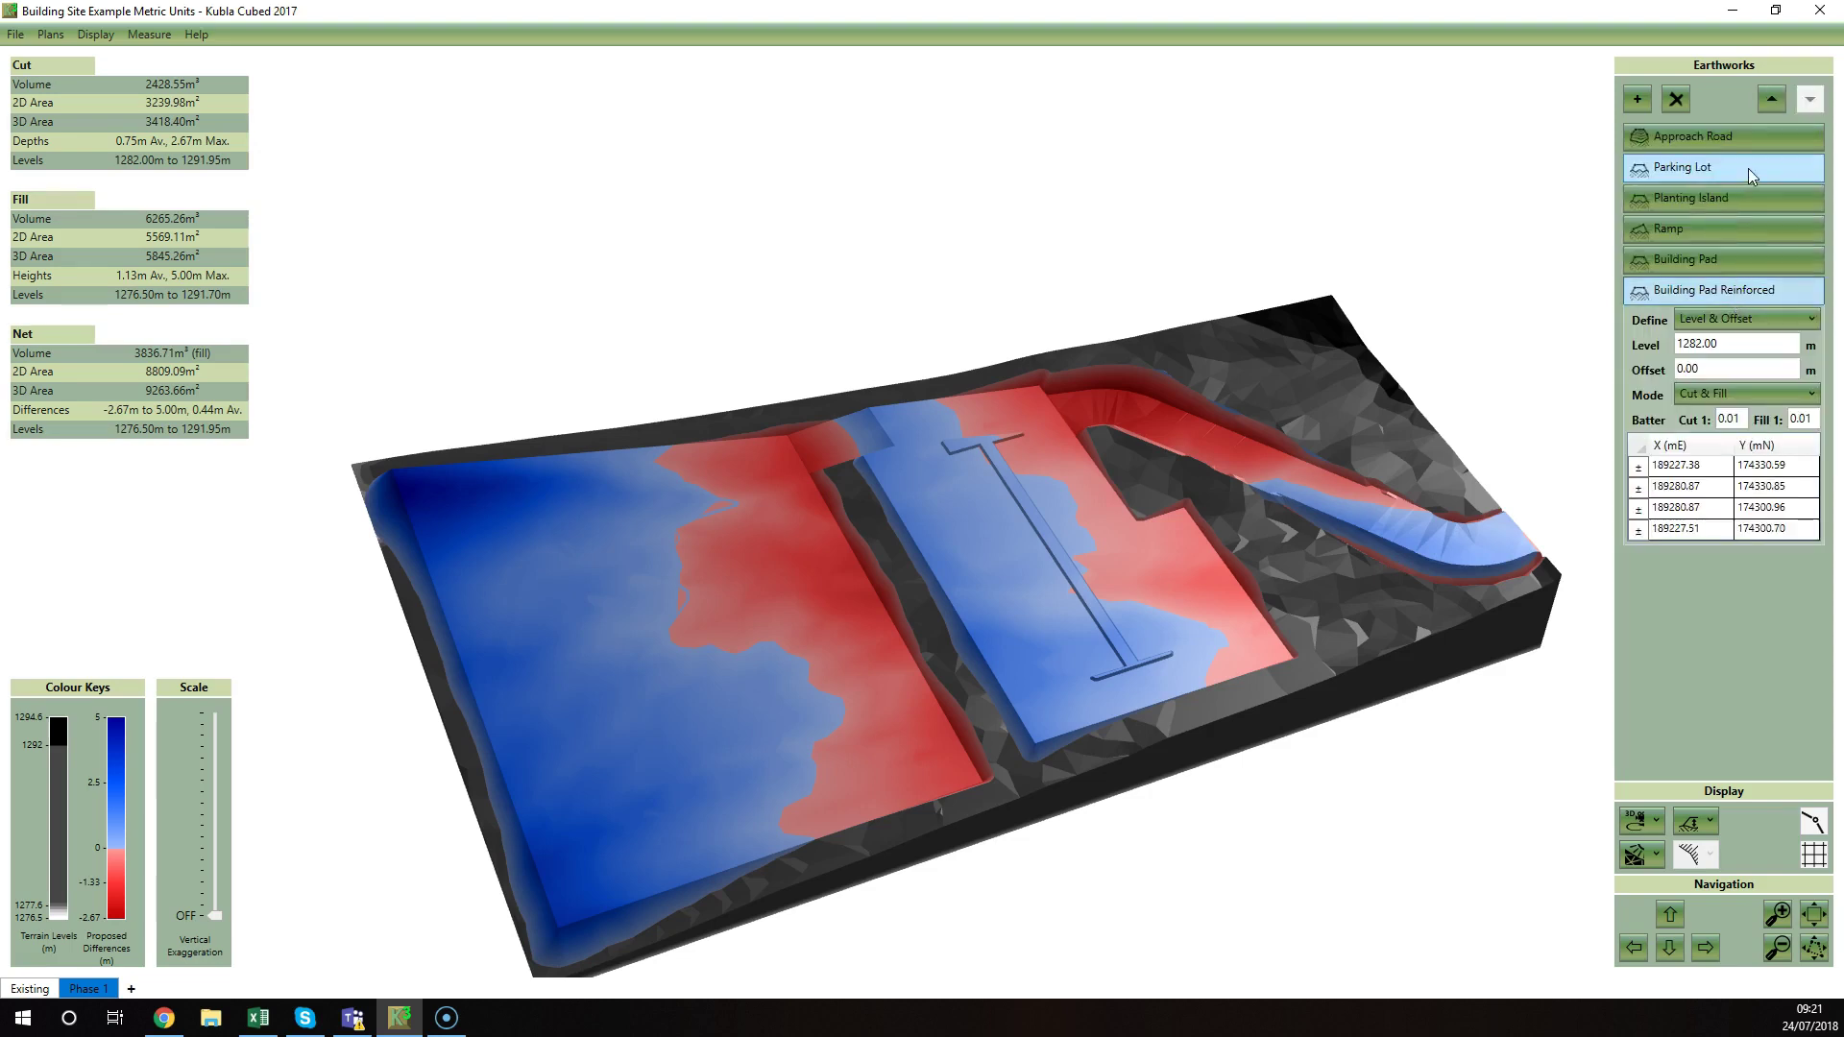
{"action": "left_click", "coordinate": [1724, 250]}
{"action": "type", "text": "-0"}
{"action": "type", "text": ".5"}
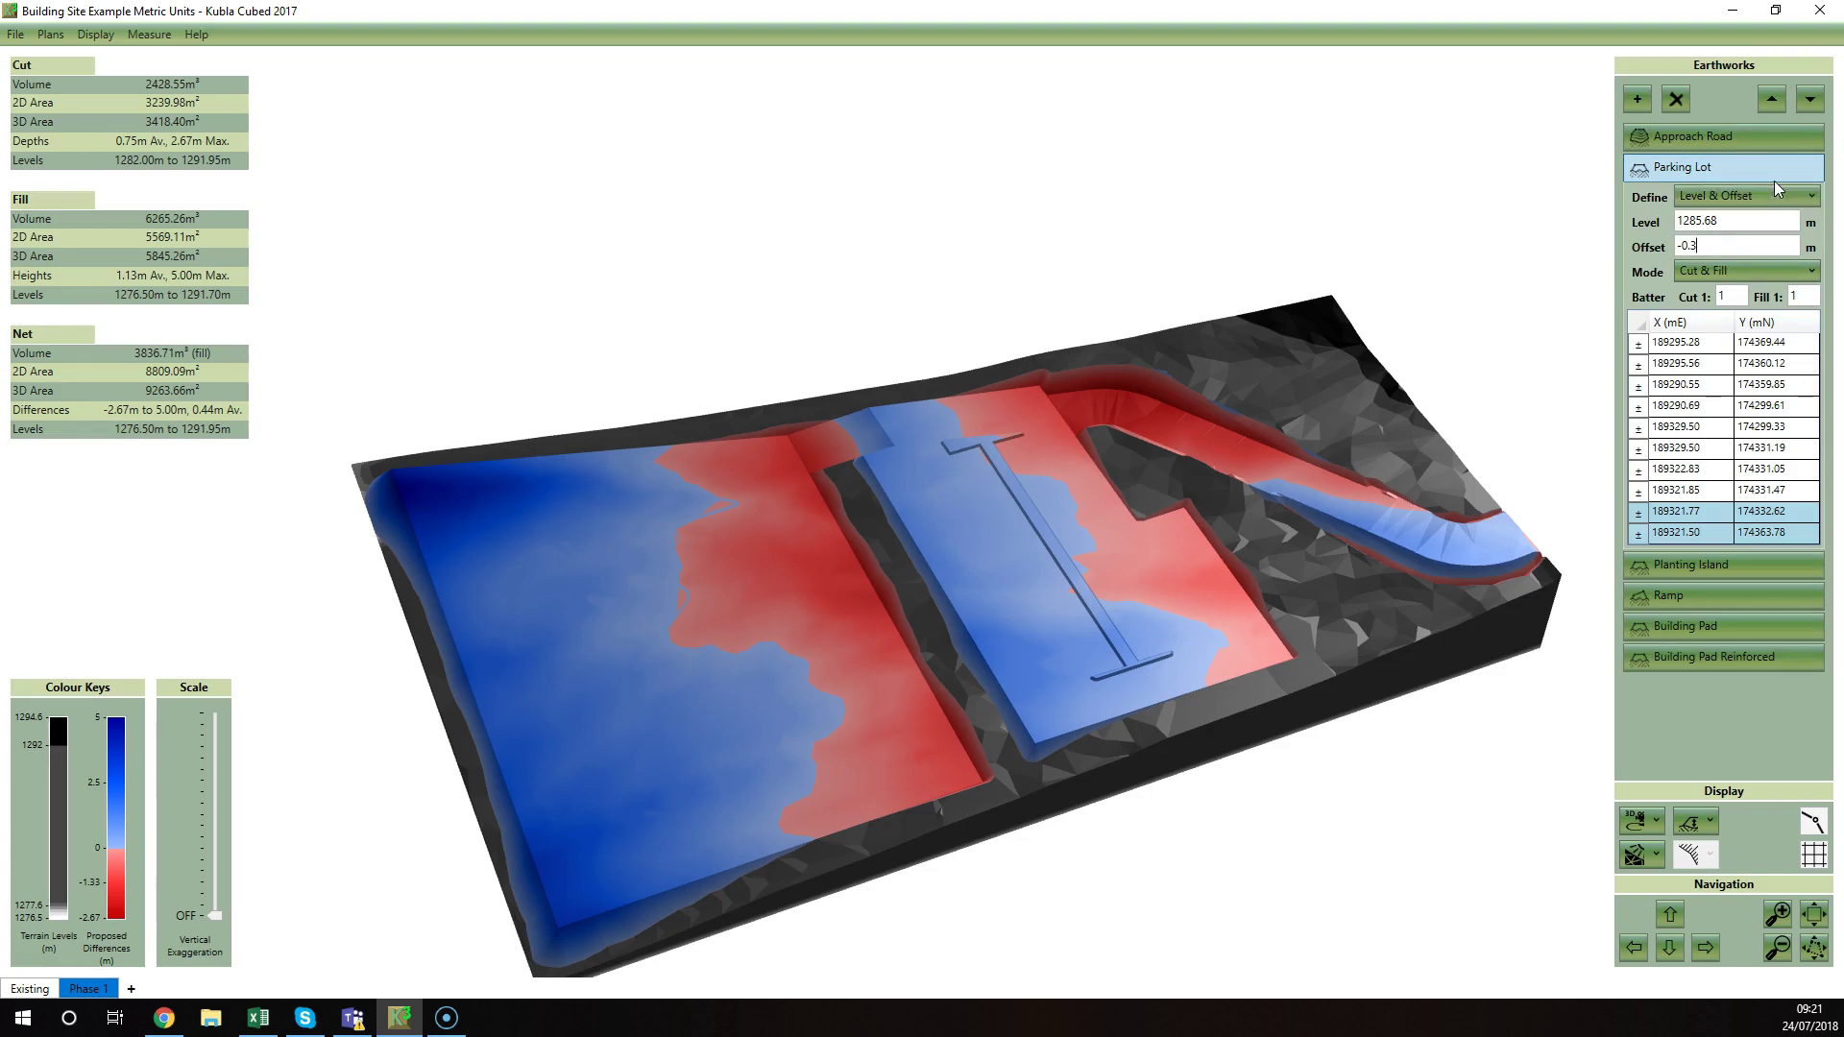
{"action": "left_click", "coordinate": [1775, 170]}
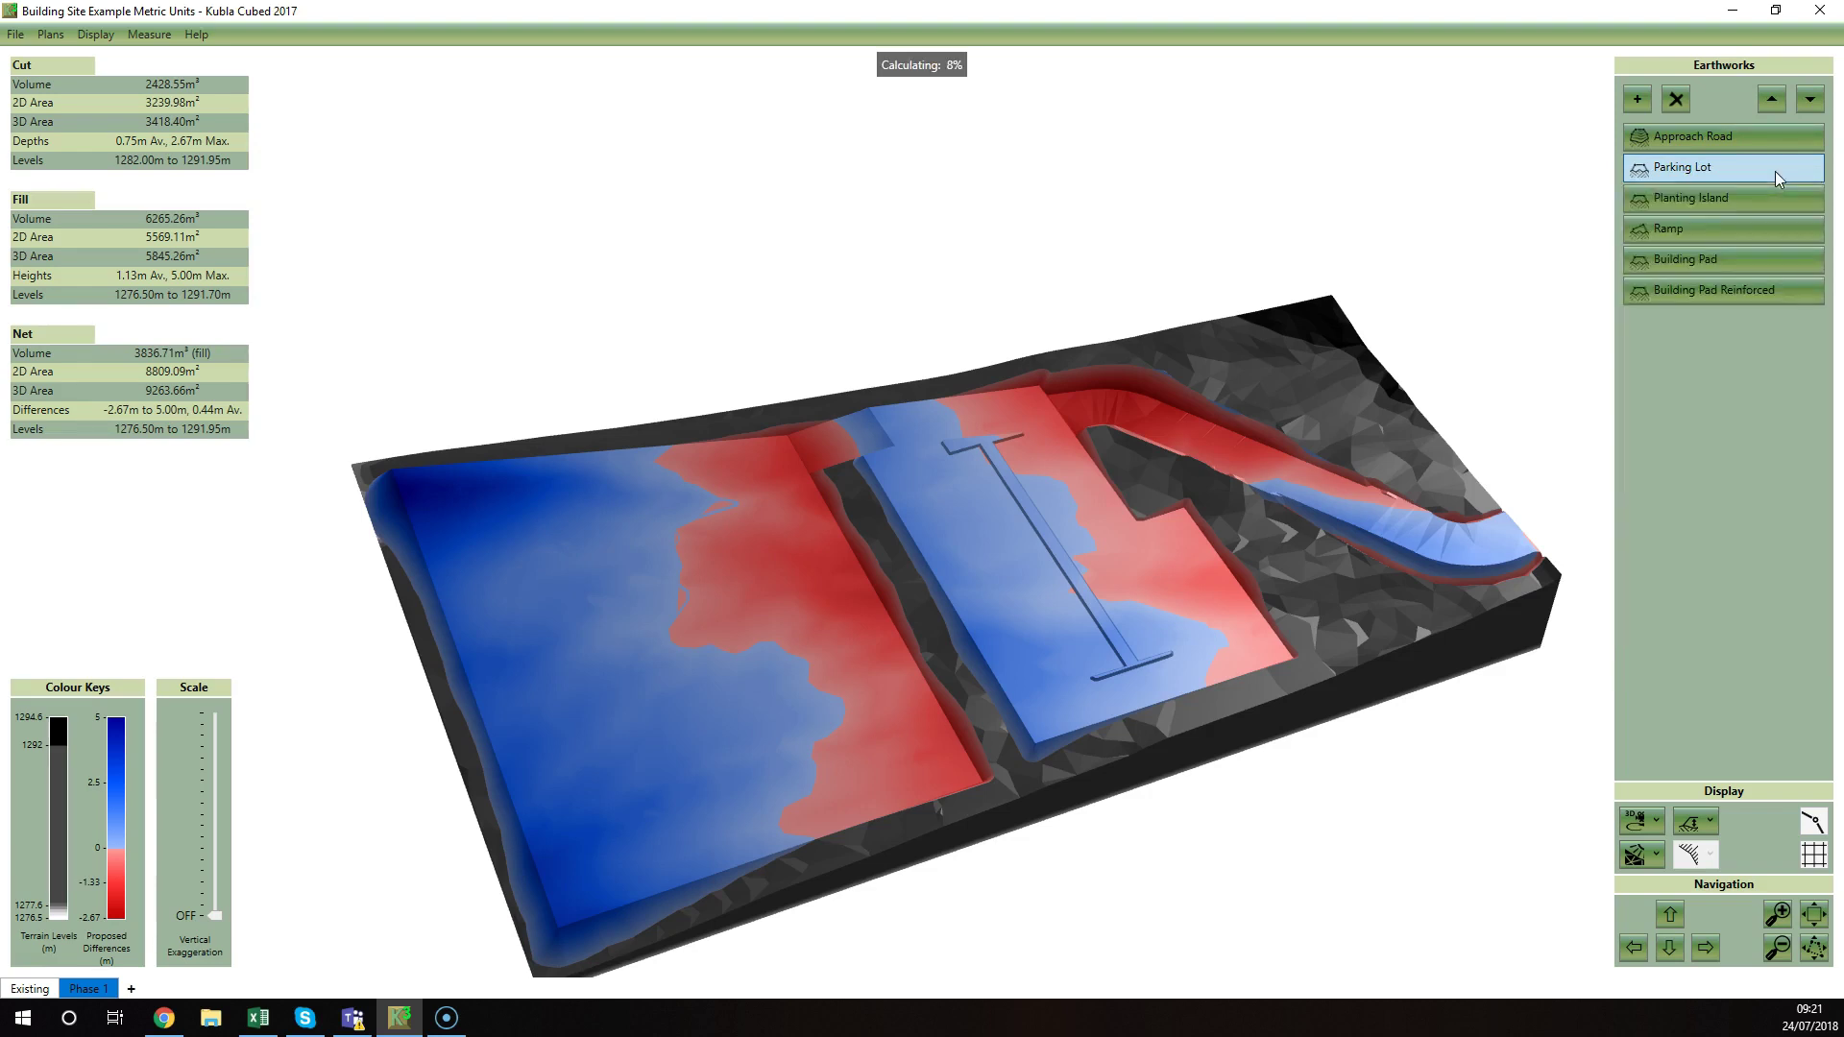
- Set the Planting Island's offset to -0.4 m
{"action": "left_click", "coordinate": [1730, 204]}
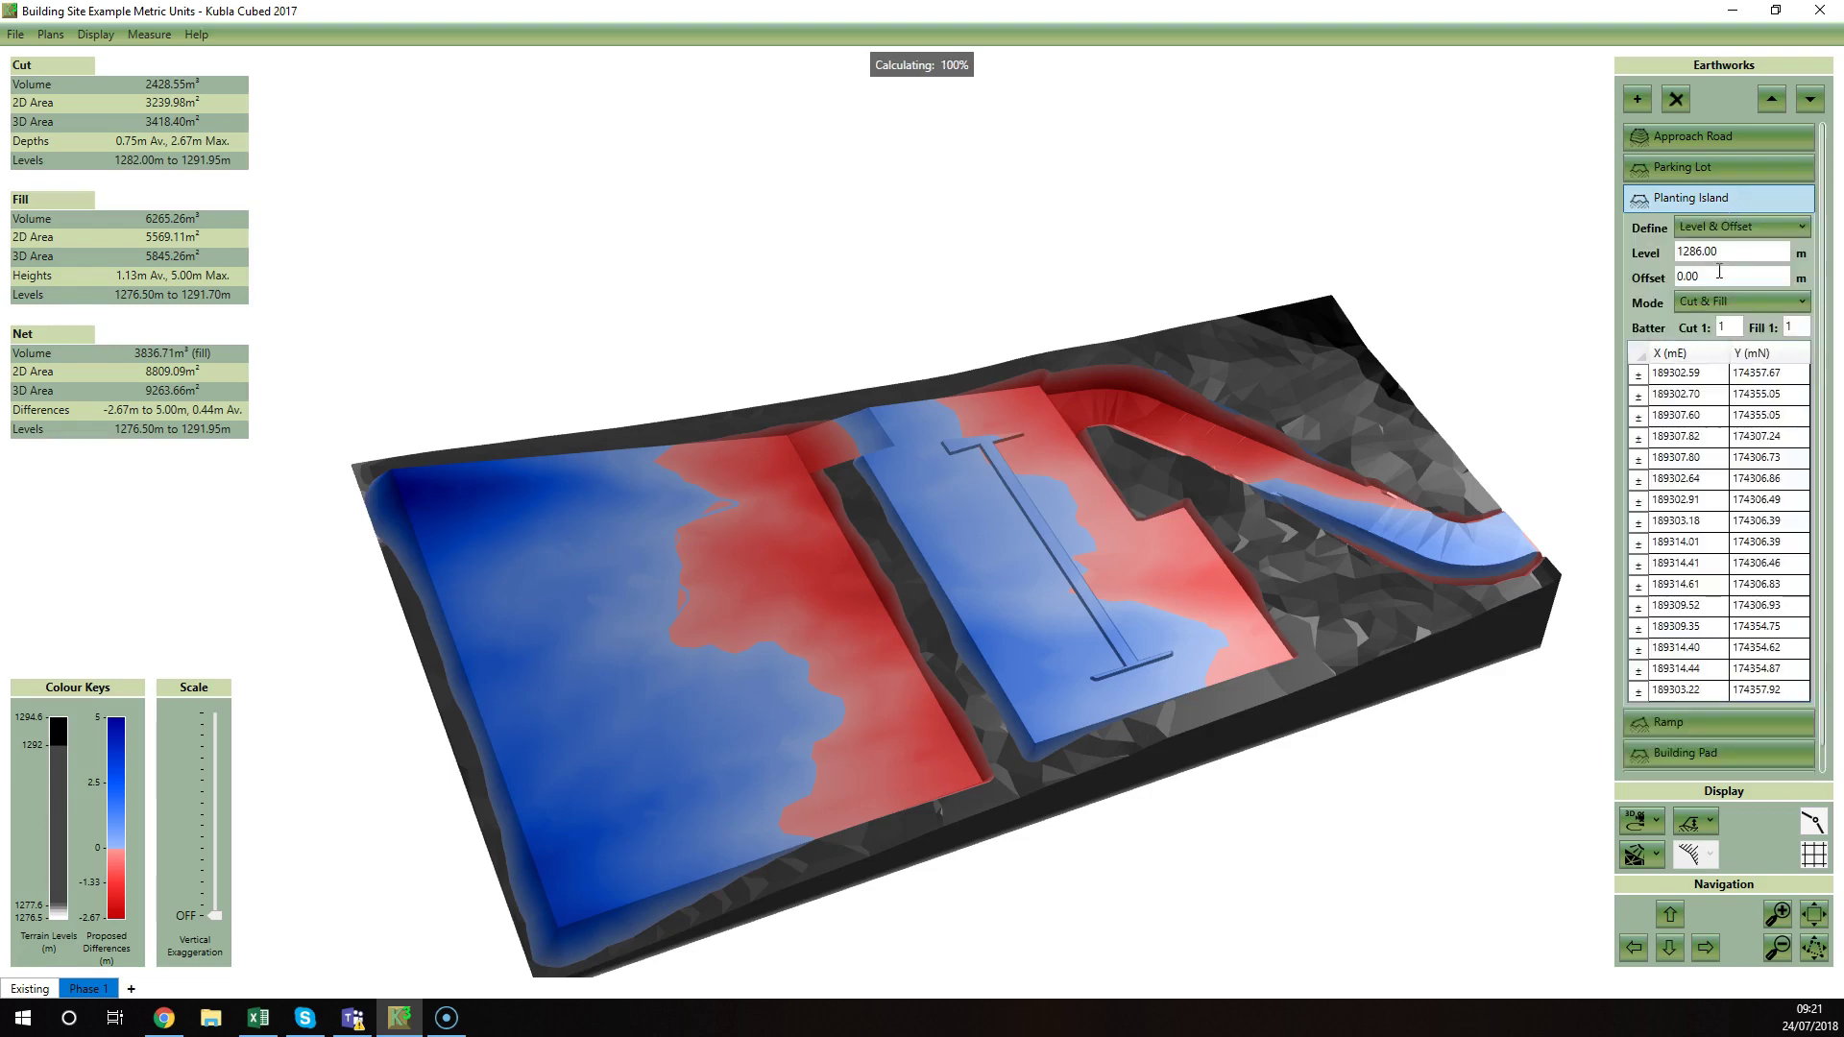
{"action": "left_click_drag", "start_coordinate": [1719, 275], "coordinate": [1679, 278]}
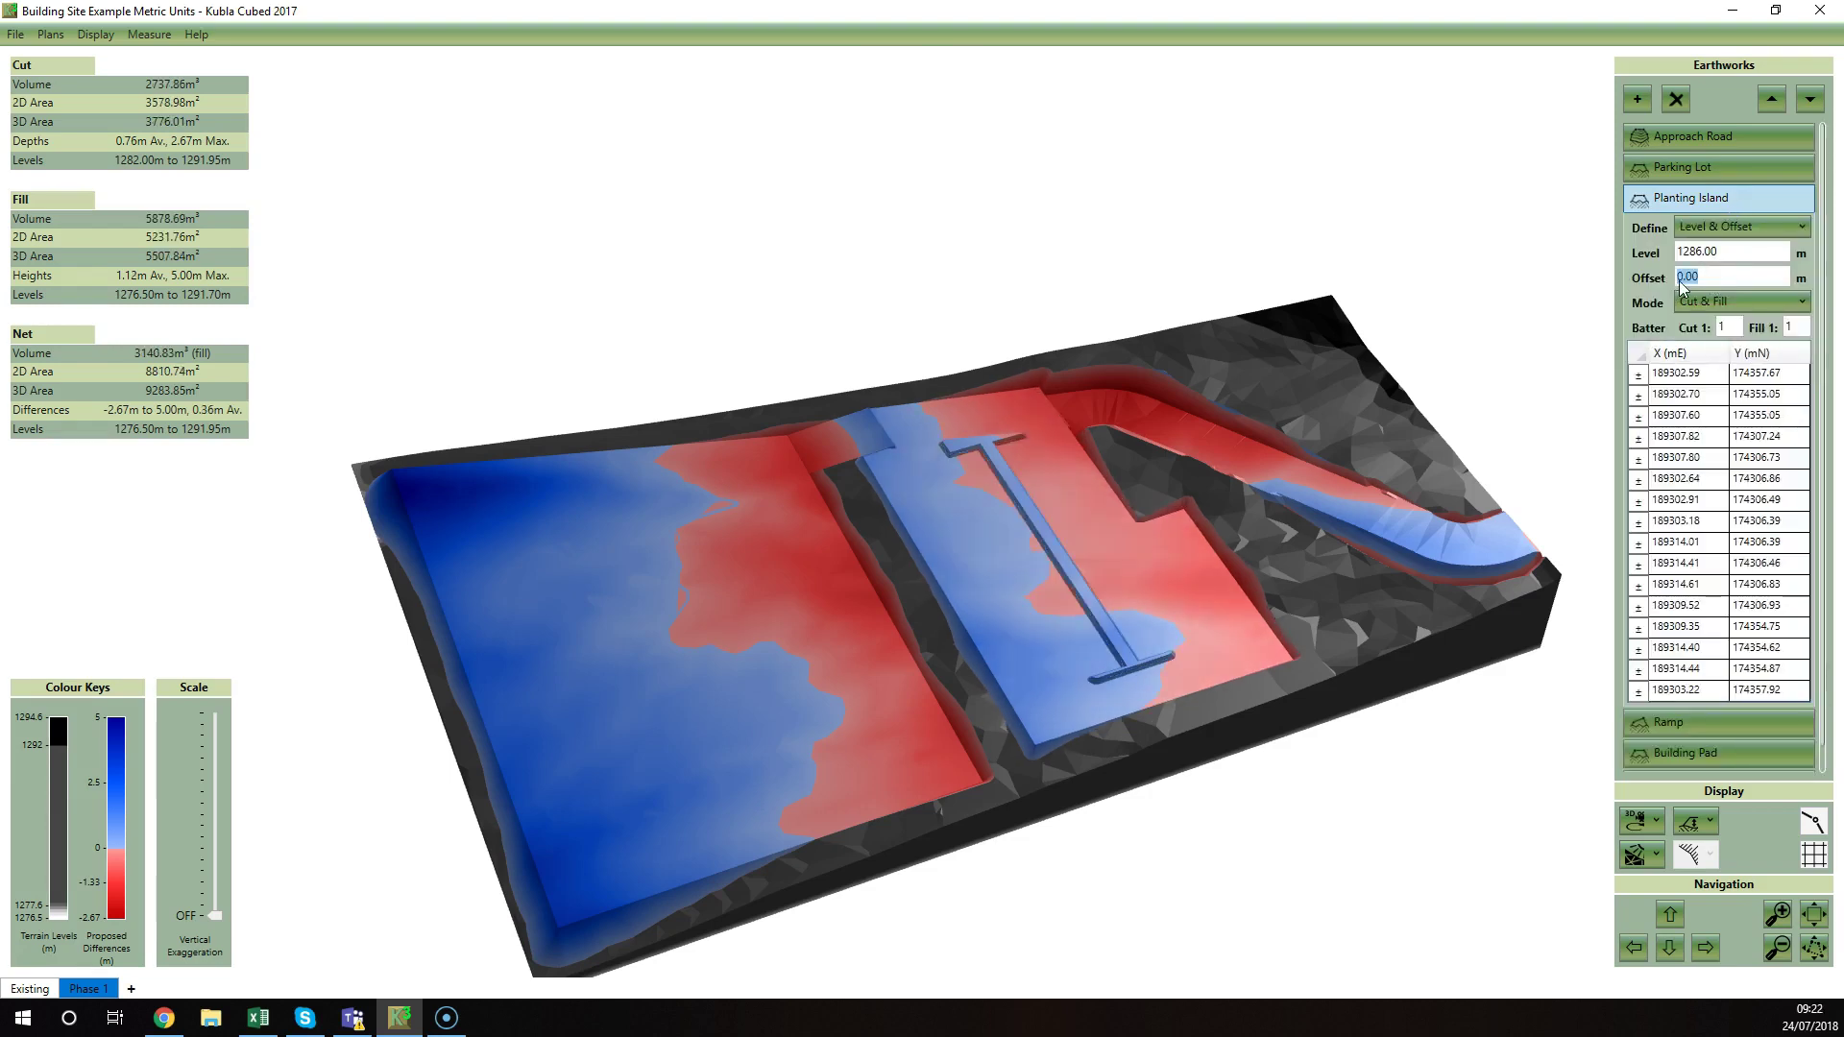
{"action": "type", "text": "-0.4"}
{"action": "left_click", "coordinate": [1746, 200]}
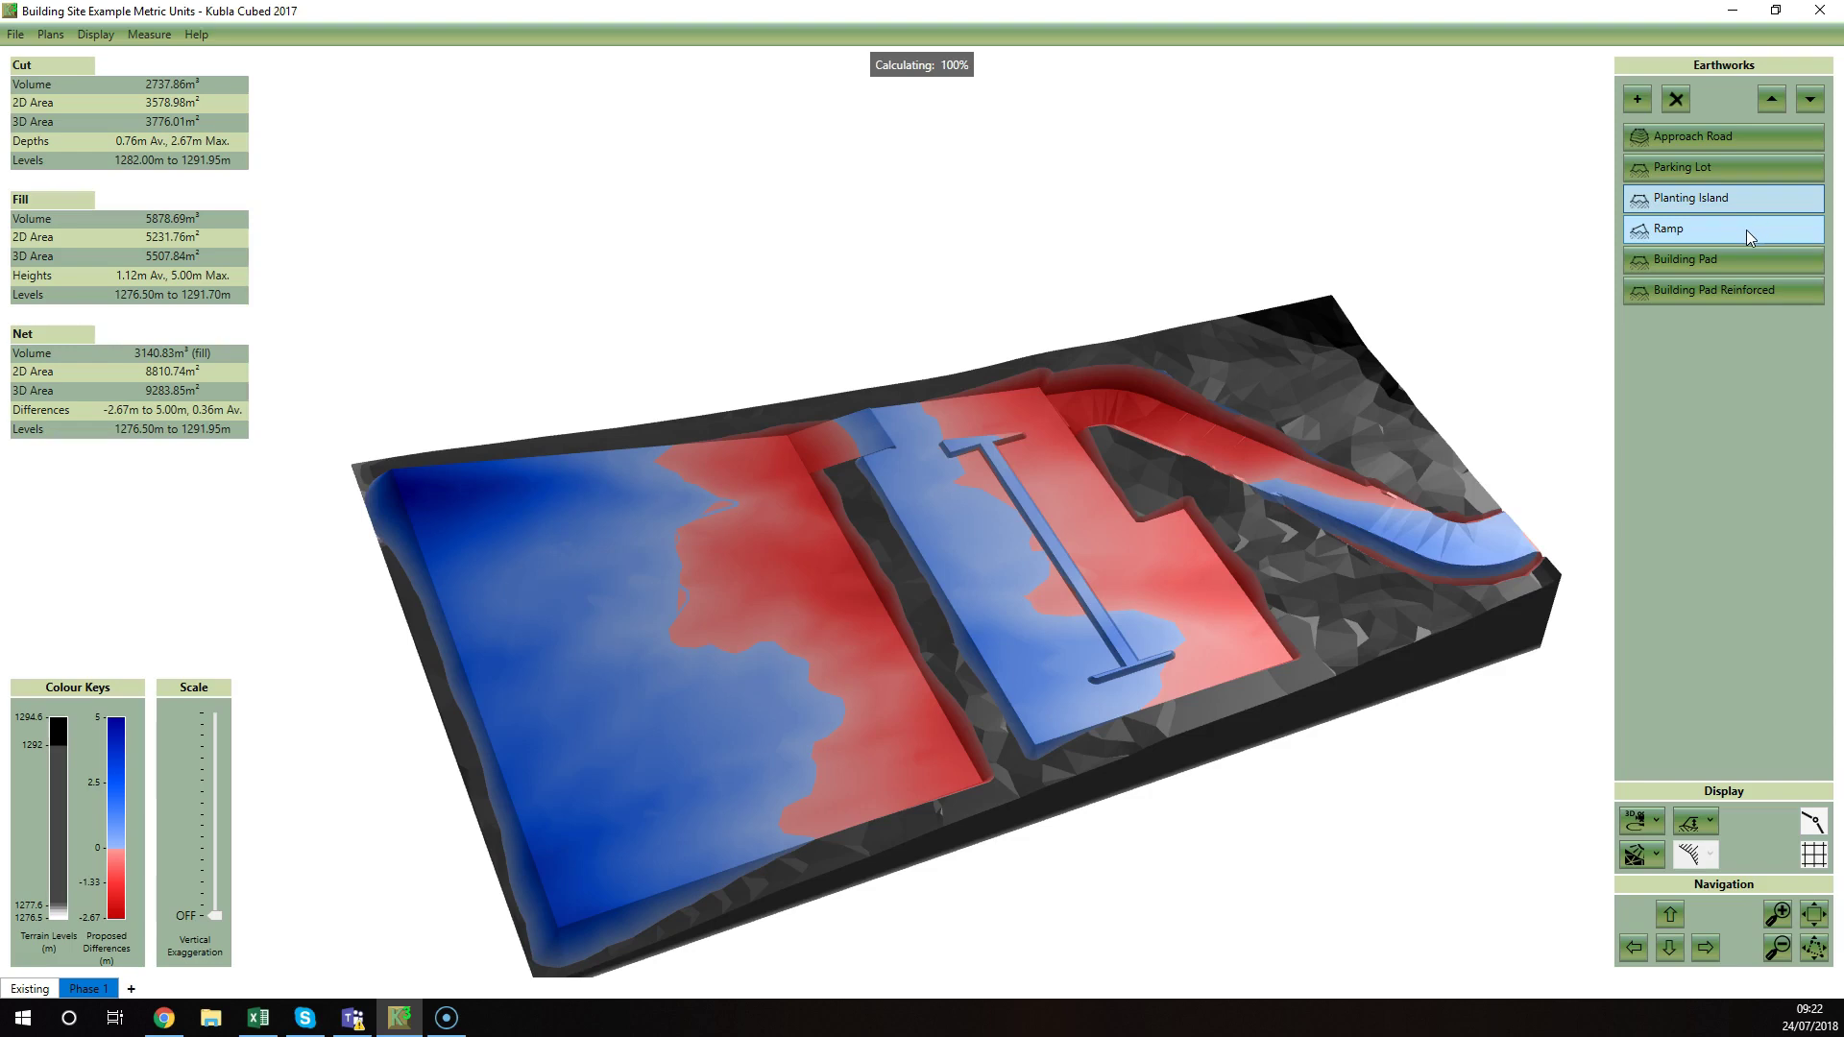
- Lower the Ramp by giving it a negative offset
{"action": "left_click", "coordinate": [1746, 228]}
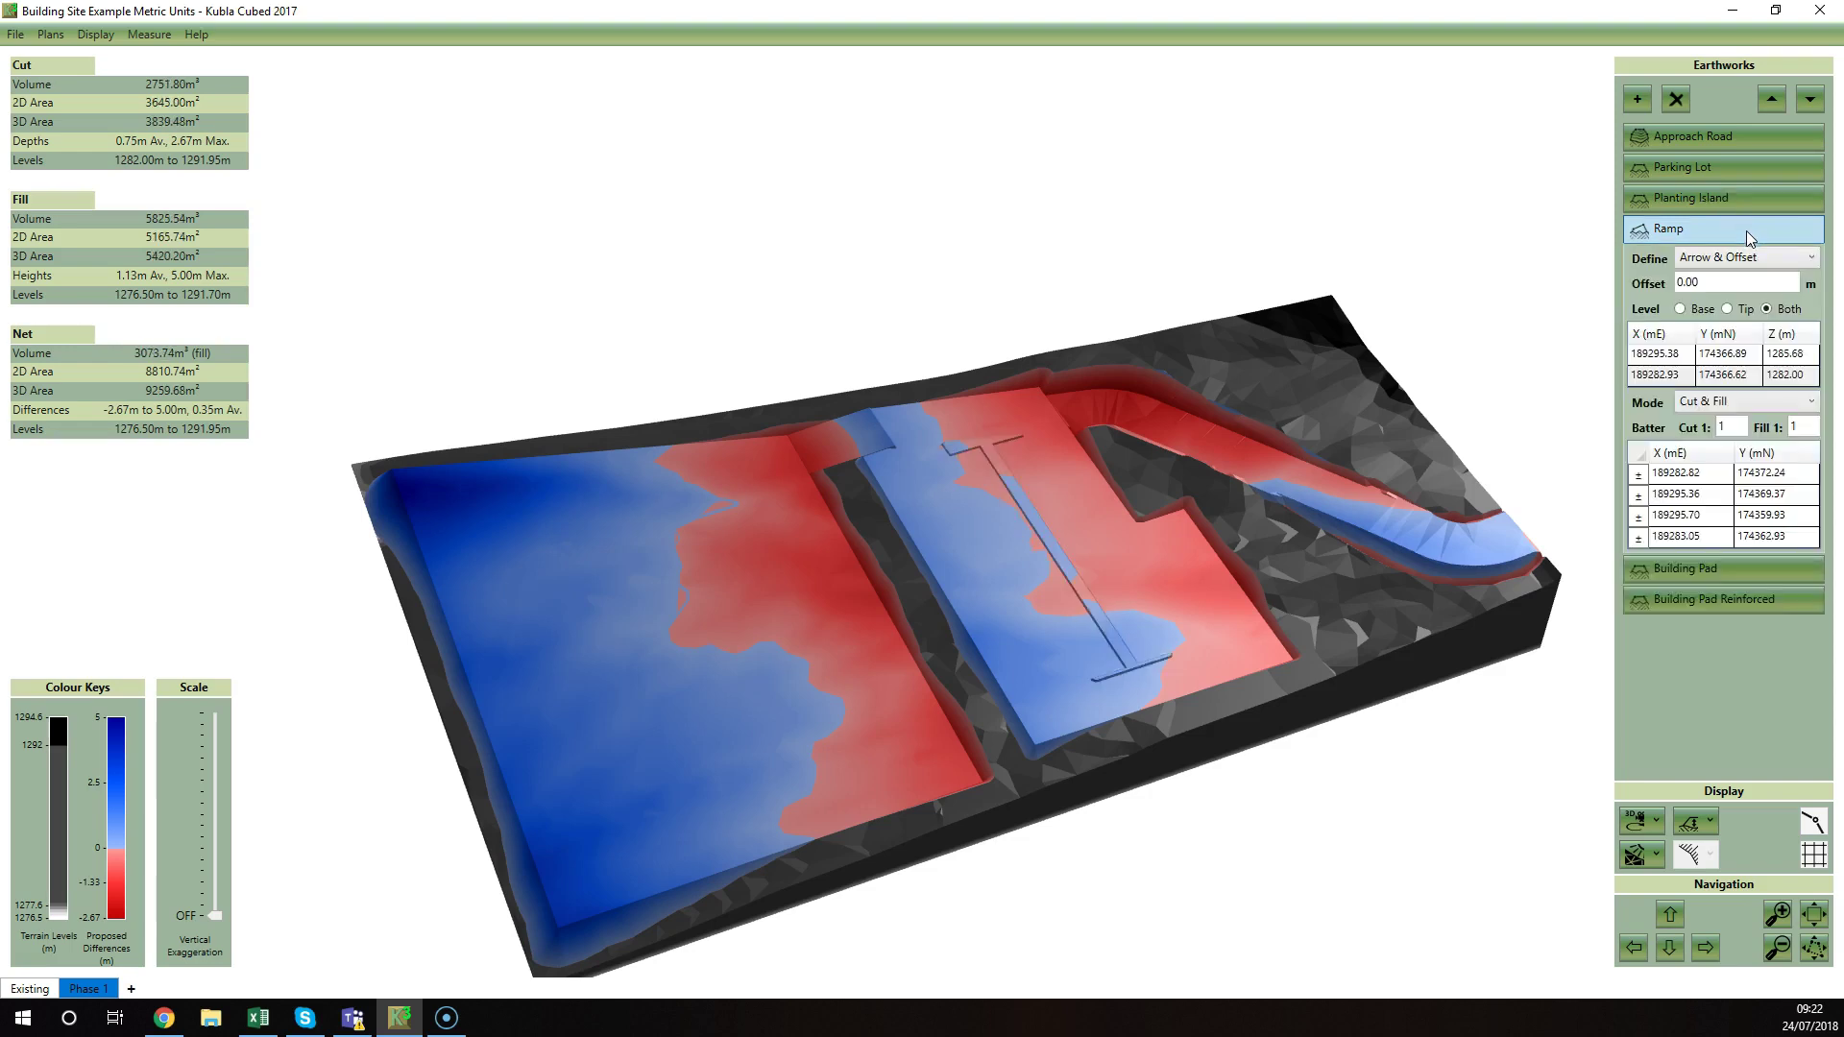
{"action": "left_click", "coordinate": [1736, 283]}
{"action": "type", "text": "-0"}
{"action": "left_click", "coordinate": [1725, 229]}
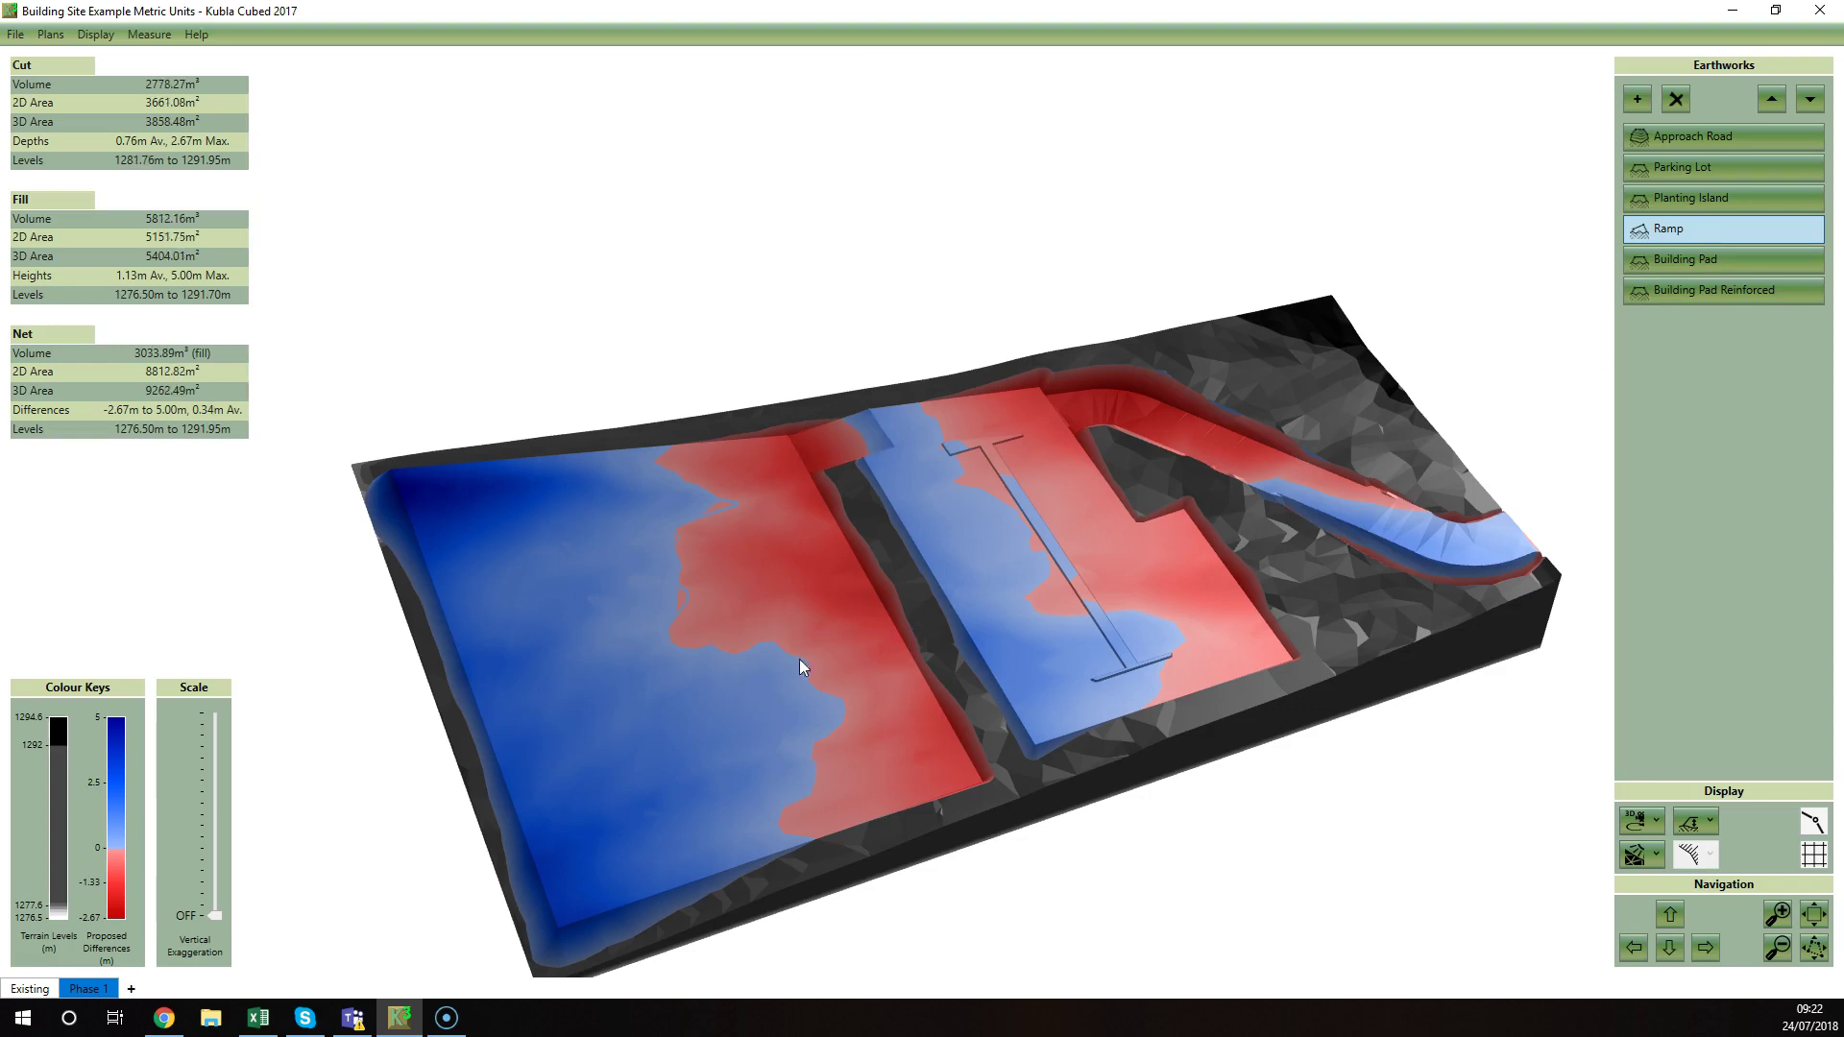
- Switch to Design View and review the earthwork types that can be added, without adding one
{"action": "left_click", "coordinate": [1654, 822]}
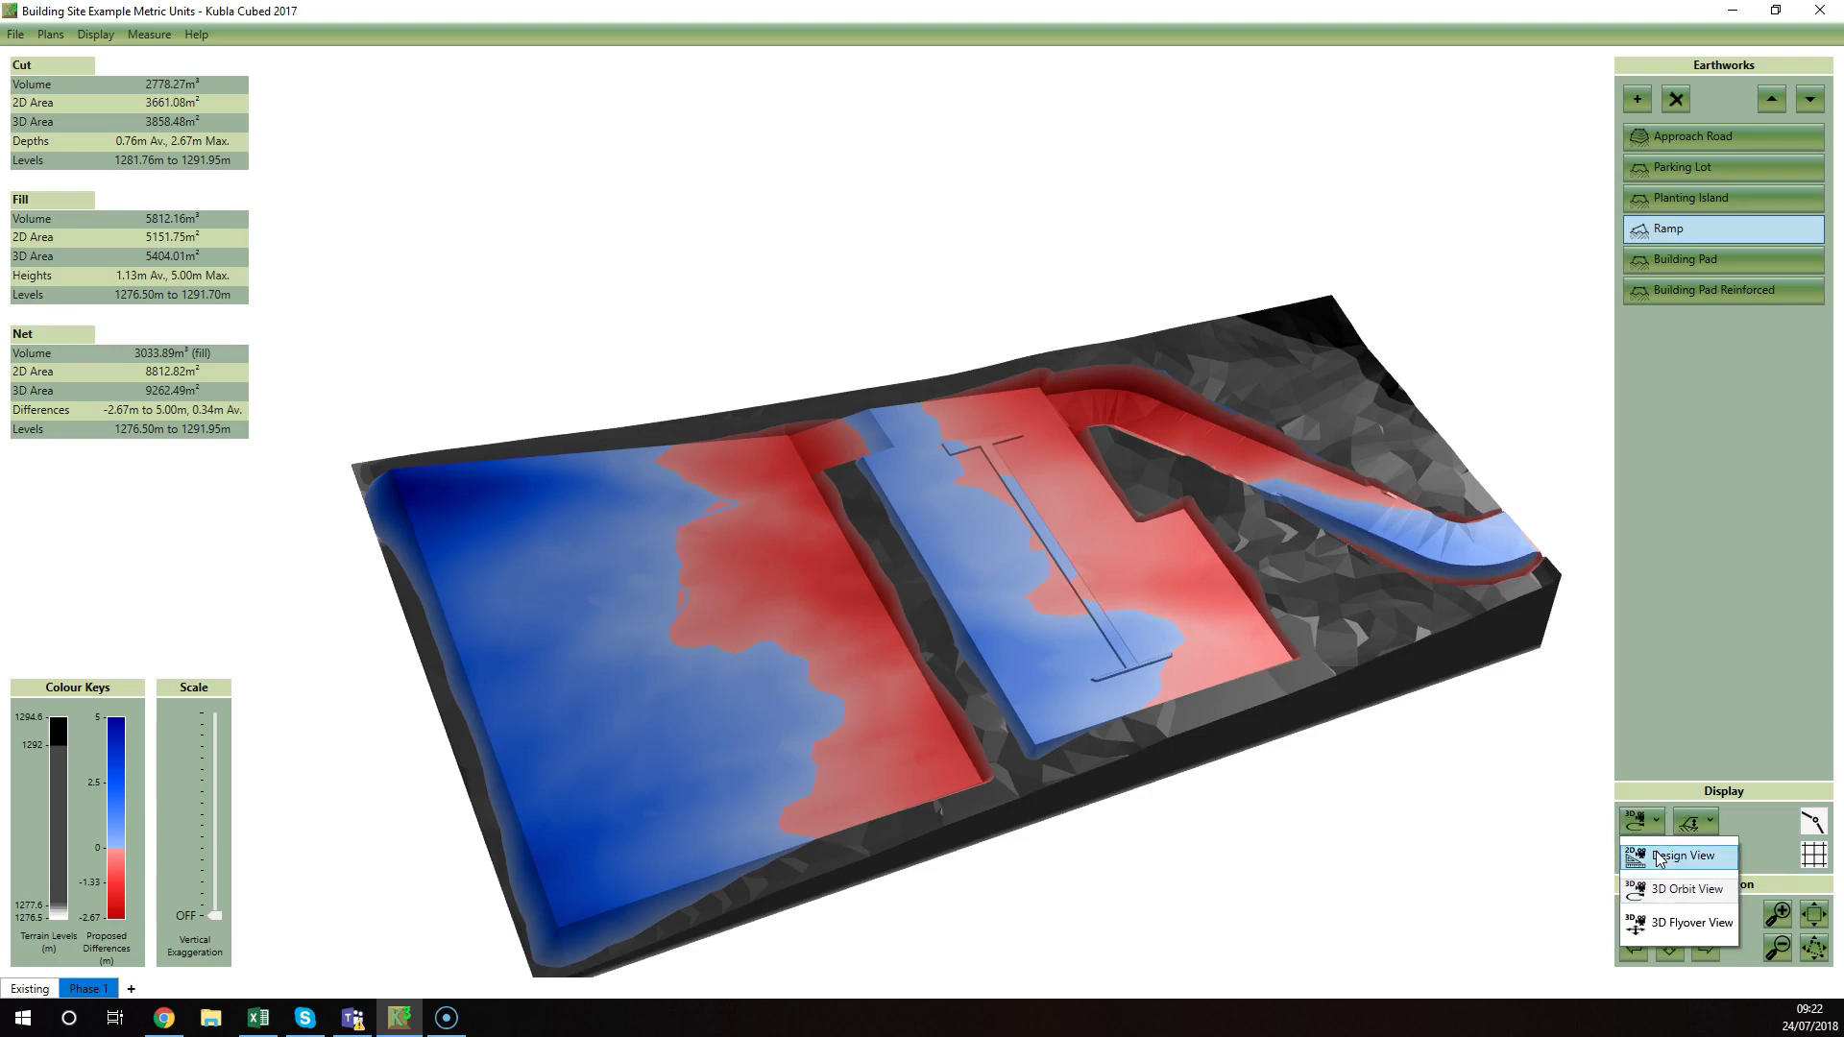
{"action": "left_click", "coordinate": [1669, 856]}
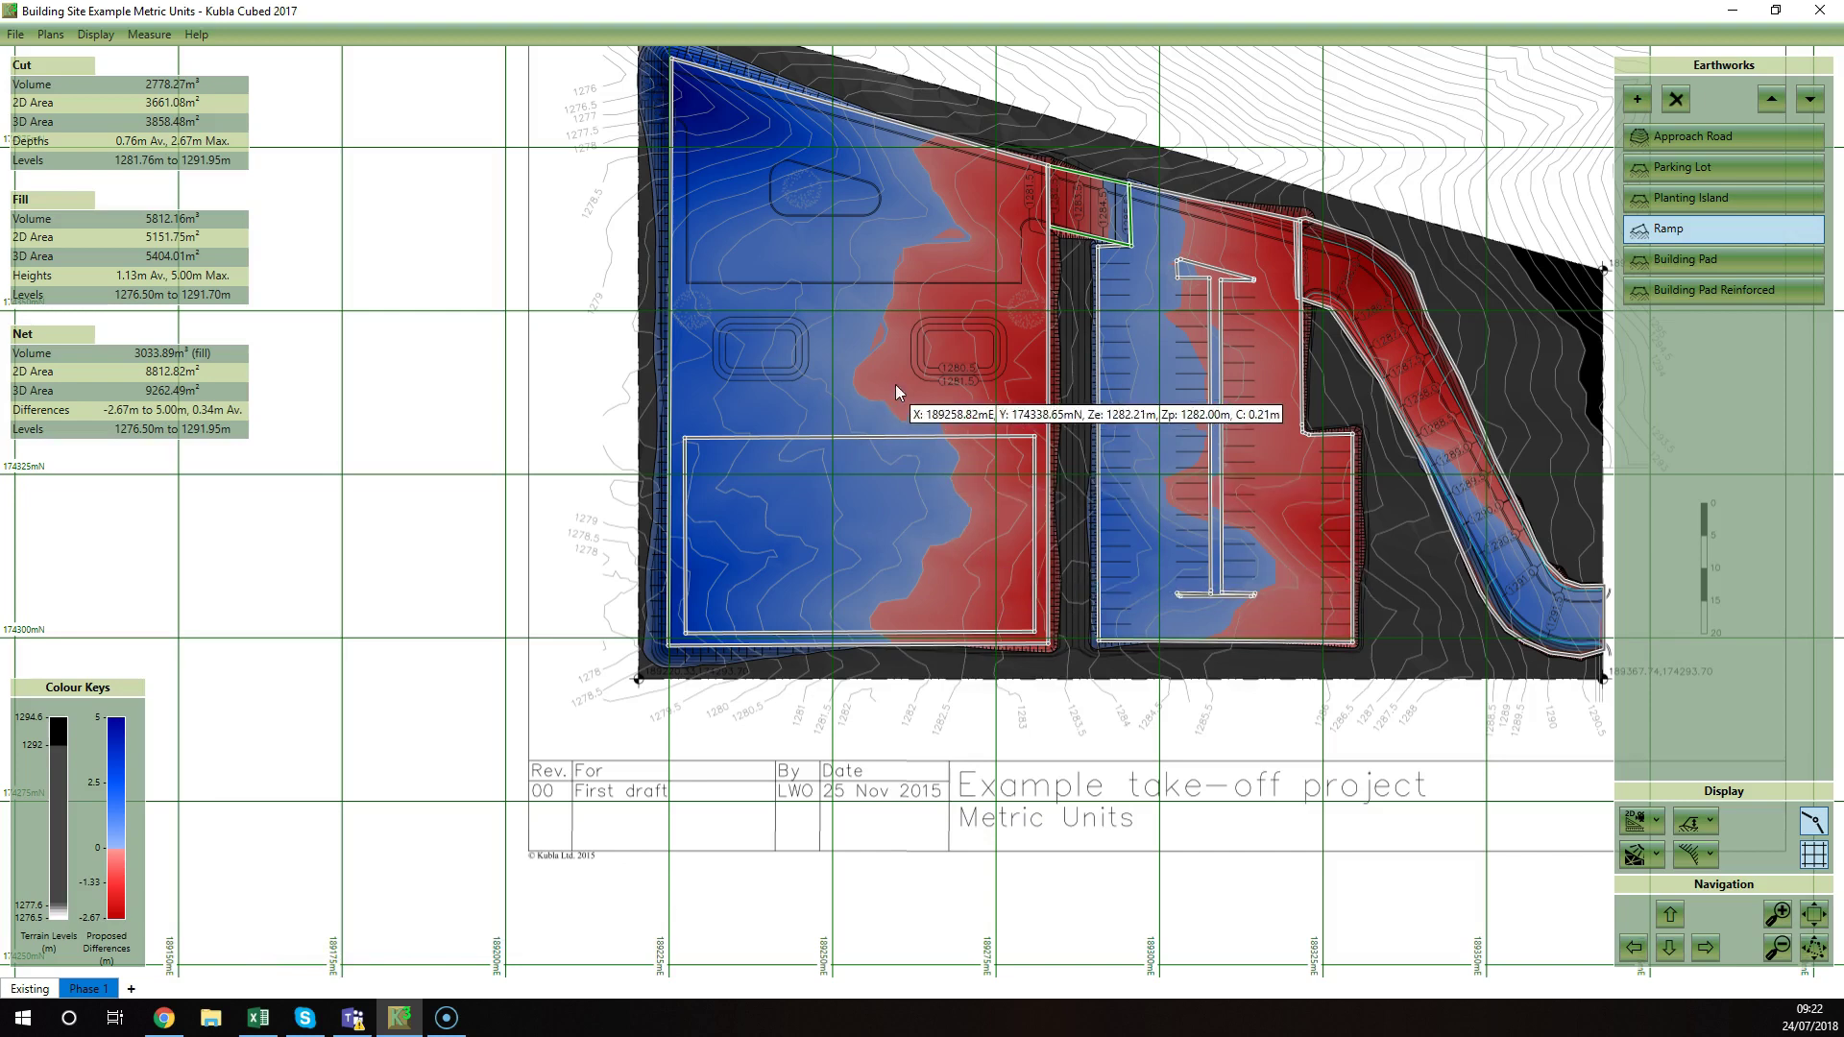
{"action": "scroll", "coordinate": [932, 440], "scroll_direction": "up", "scroll_amount": 1}
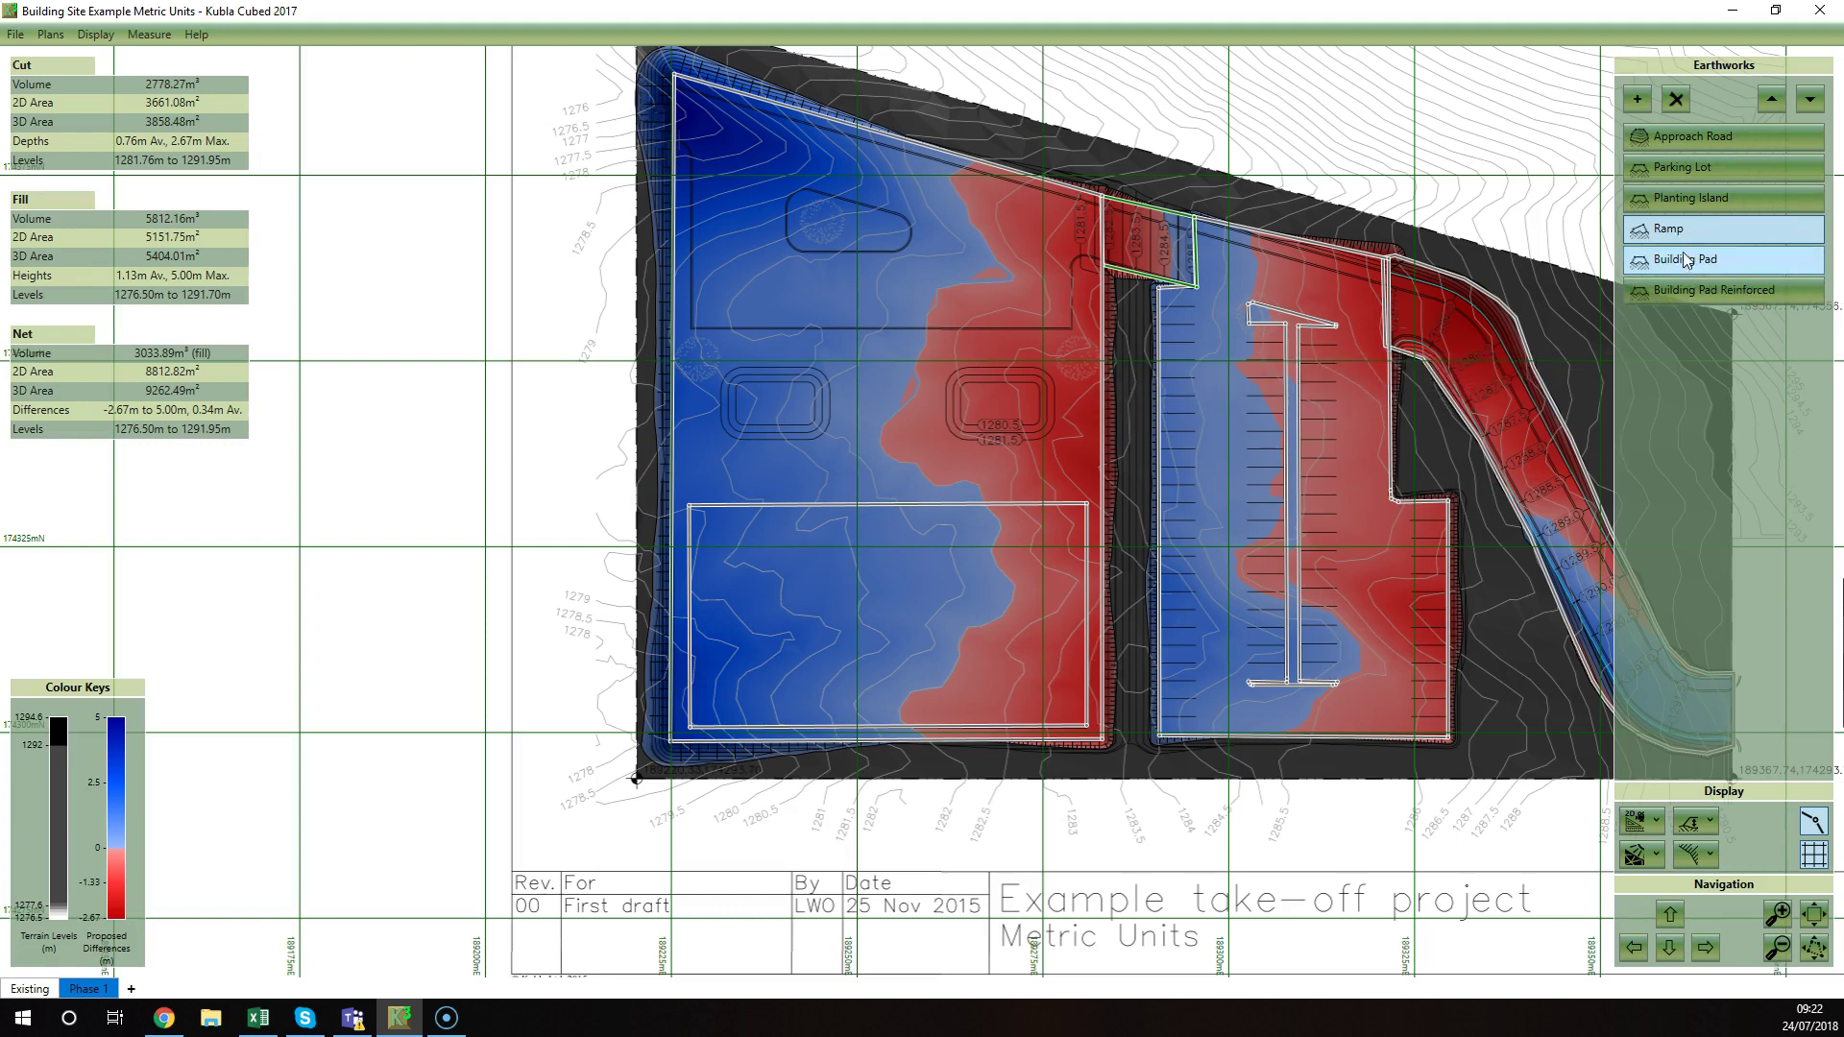
{"action": "left_click", "coordinate": [1638, 100]}
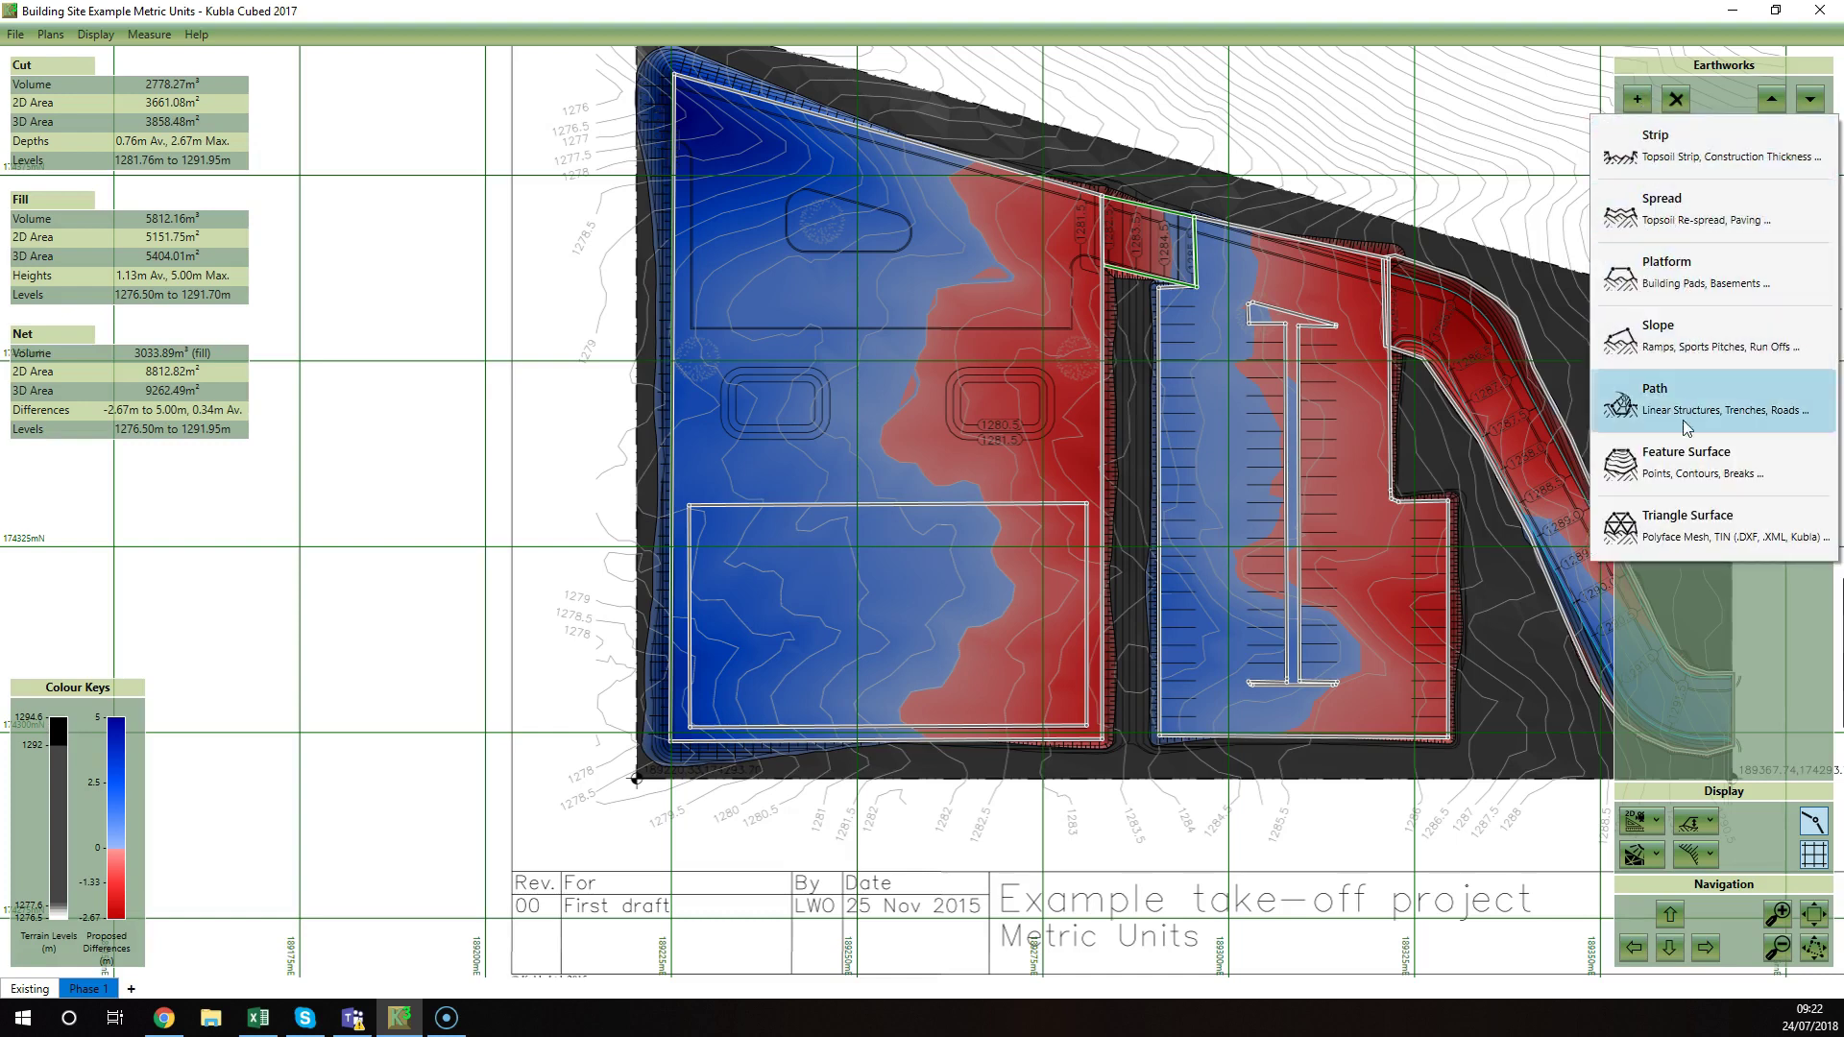
{"action": "left_click", "coordinate": [1721, 595]}
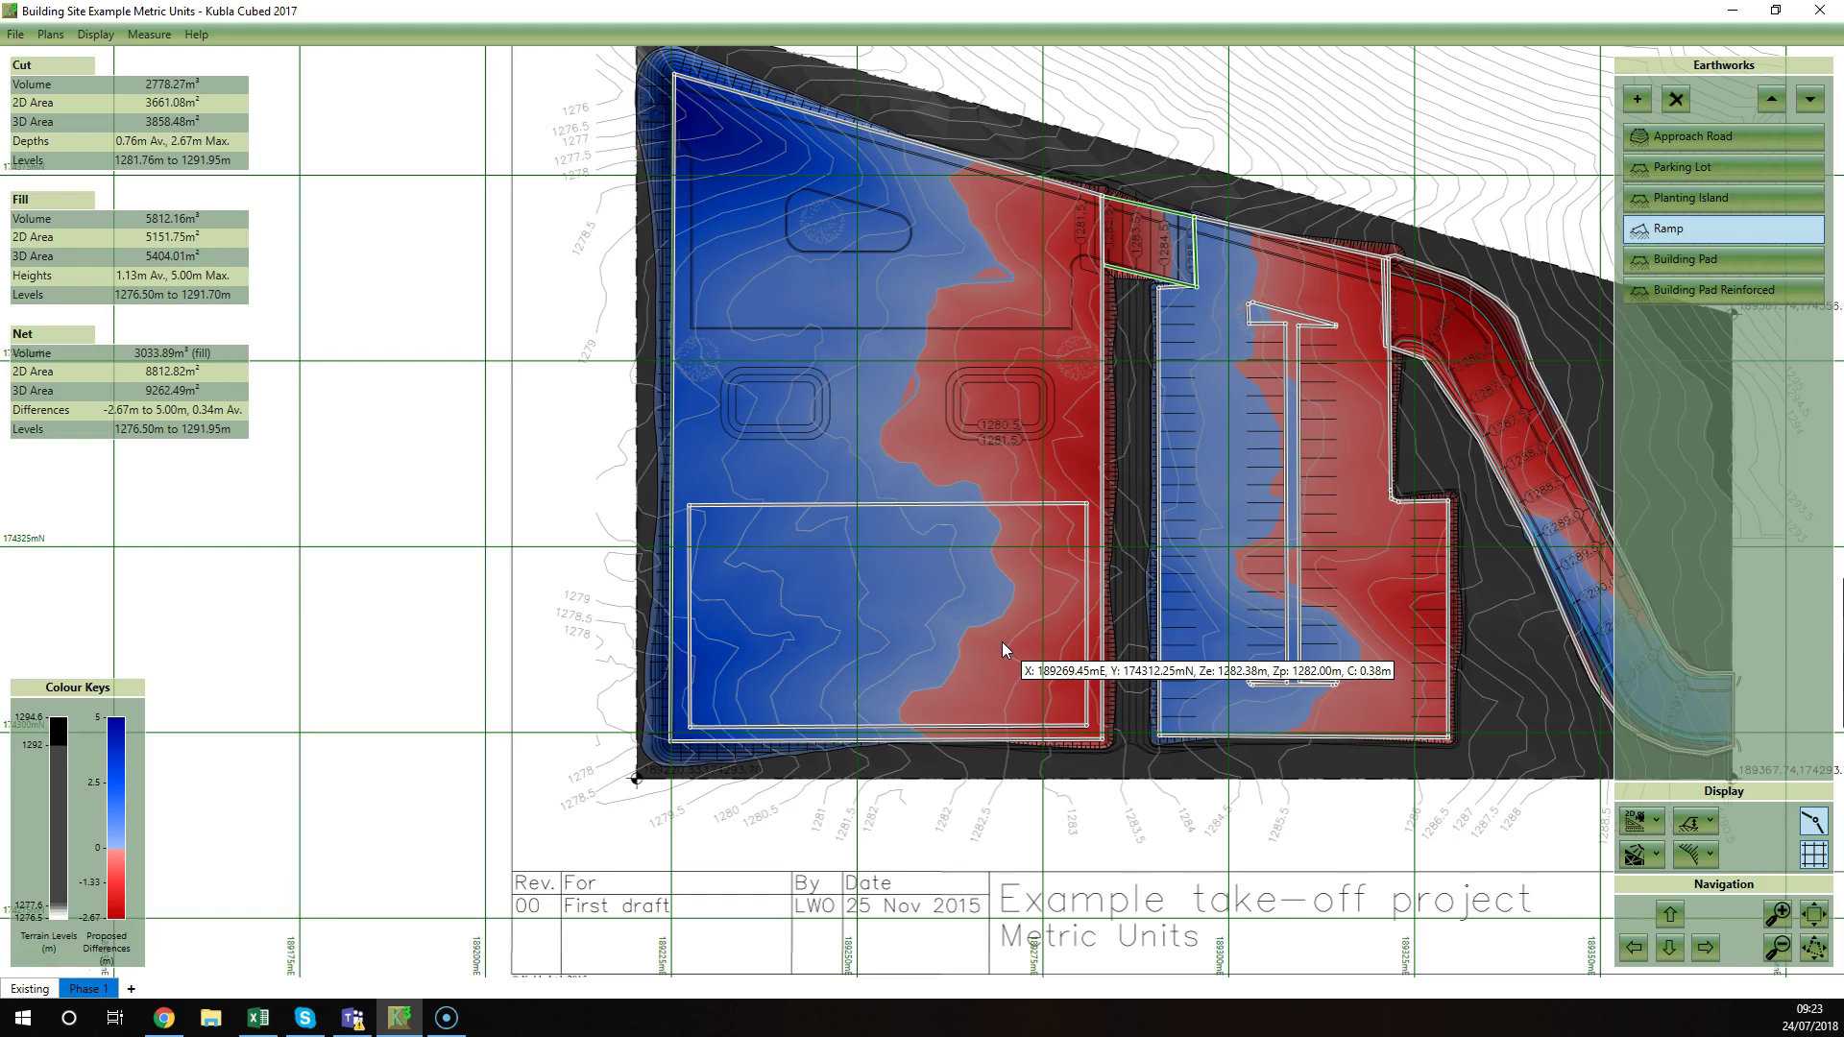
- Compare the Building Pad and Building Pad Reinforced settings, check the site in 3D Orbit View and return to Design View
{"action": "left_click", "coordinate": [1699, 271]}
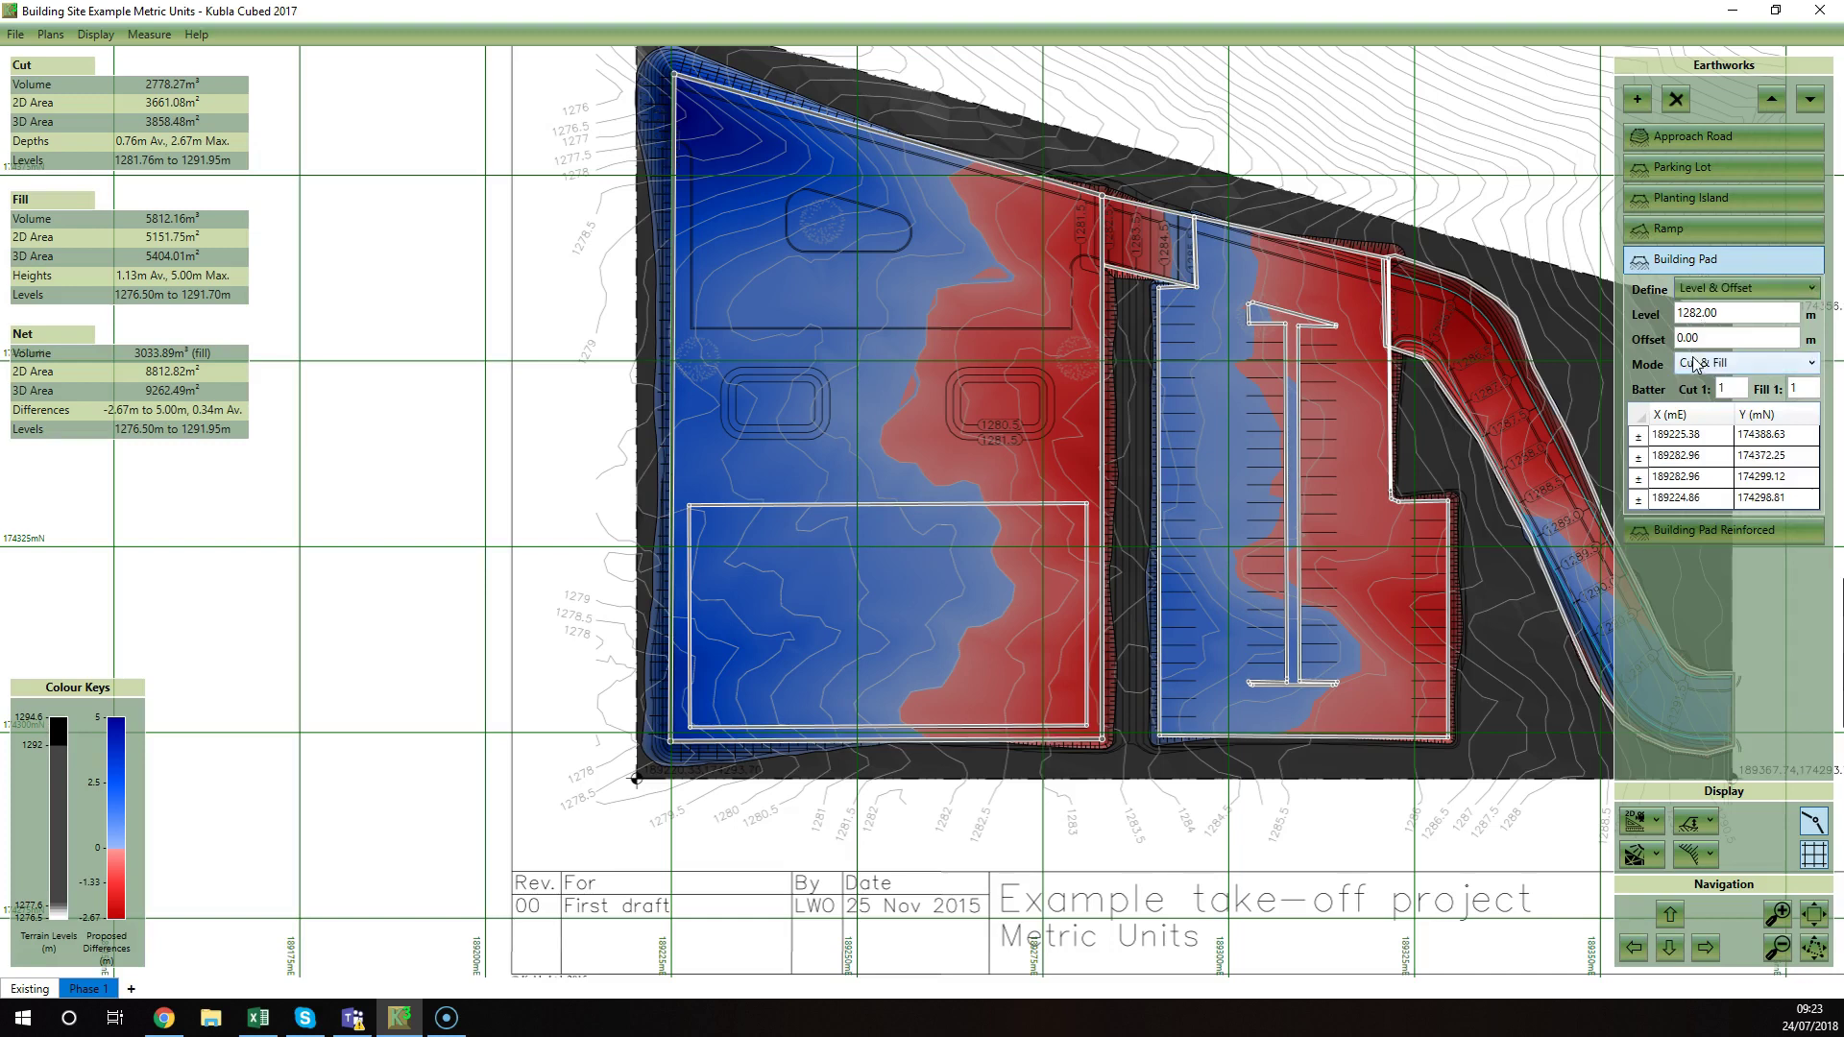
{"action": "left_click", "coordinate": [1739, 261]}
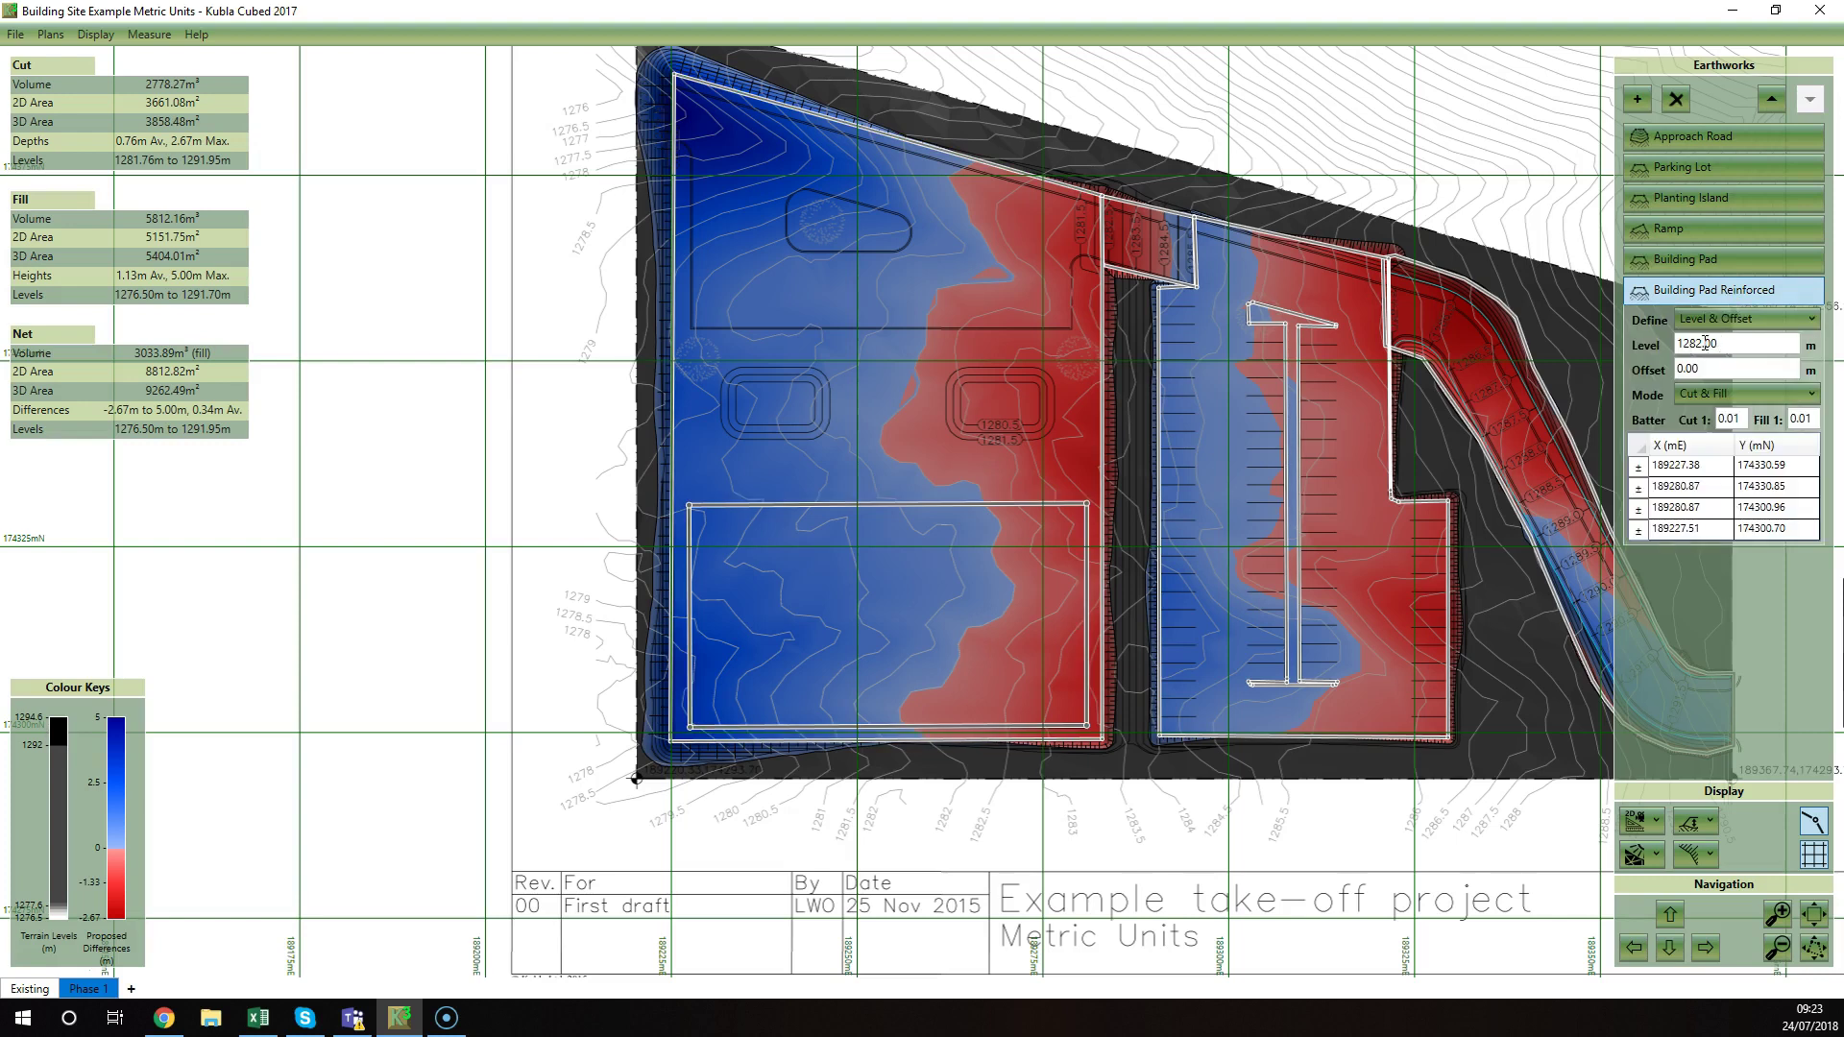
{"action": "left_click", "coordinate": [1685, 260]}
{"action": "left_click", "coordinate": [1644, 821]}
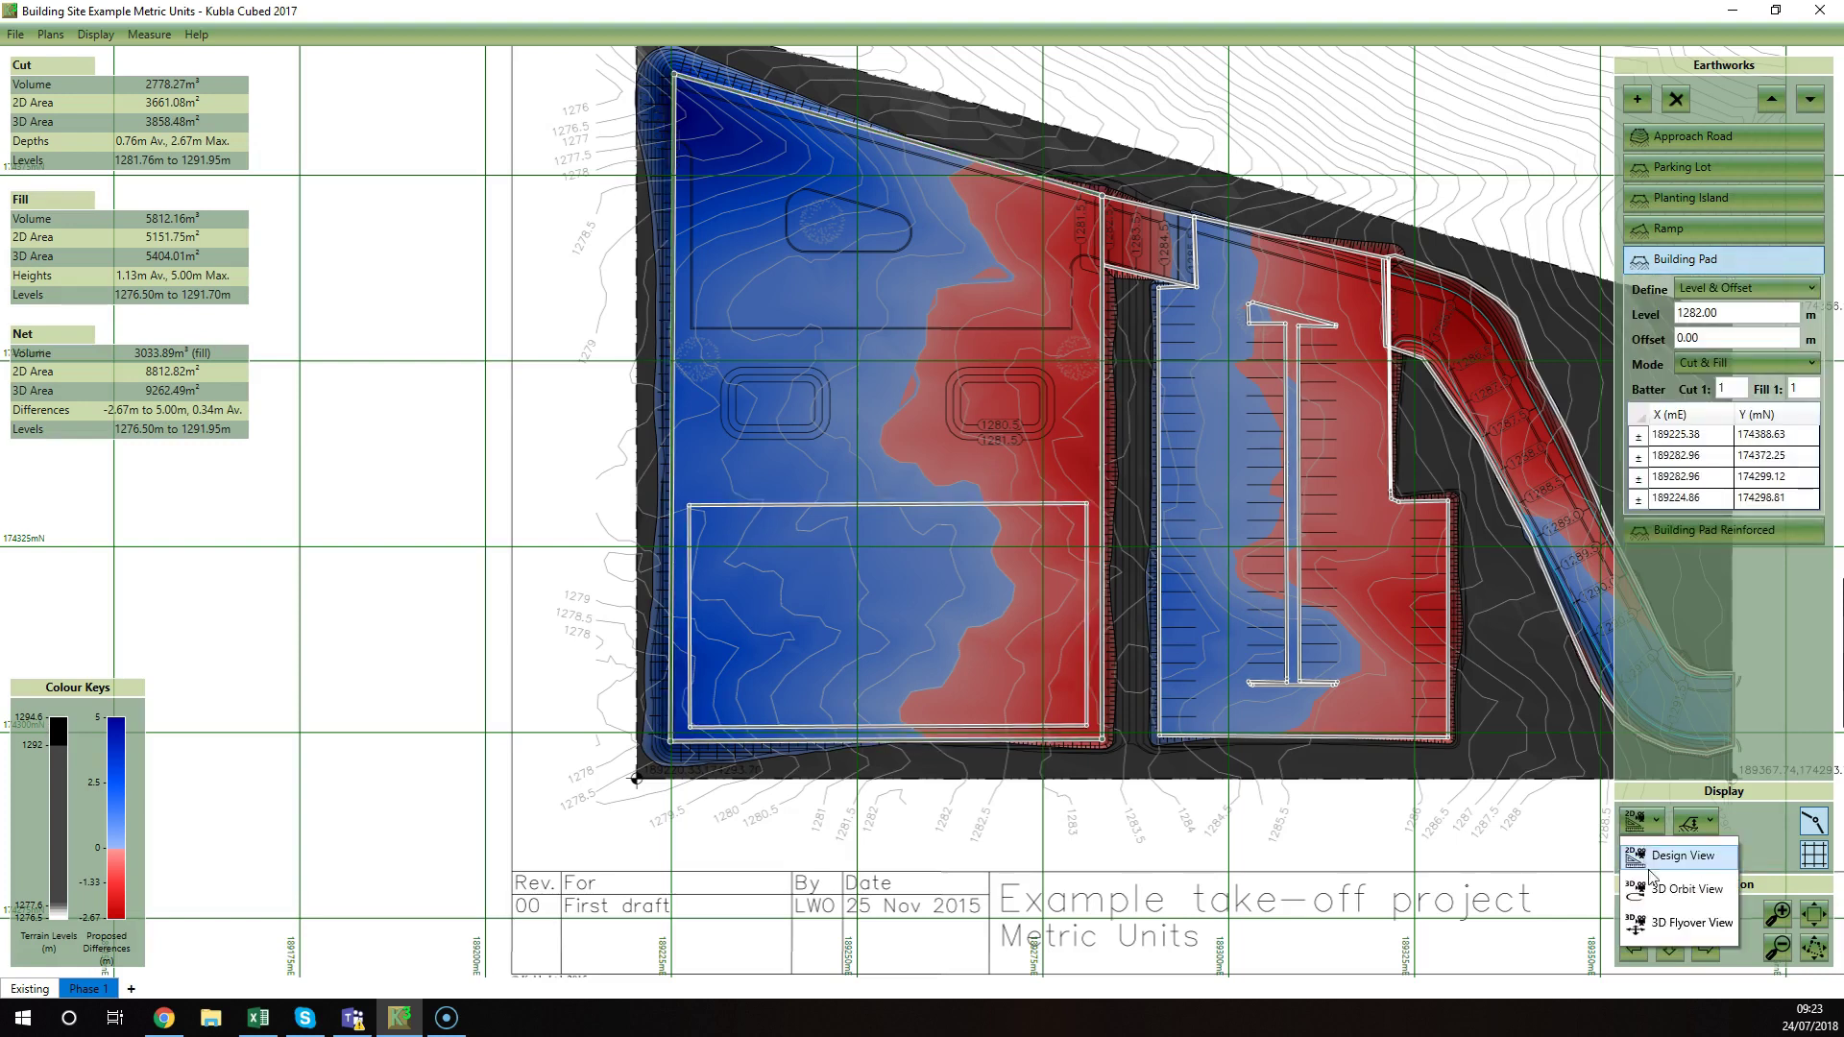
{"action": "left_click", "coordinate": [1687, 888]}
{"action": "mouse_move", "coordinate": [930, 823]}
{"action": "left_mouse_down"}
{"action": "mouse_move", "coordinate": [983, 810]}
{"action": "mouse_move", "coordinate": [945, 821]}
{"action": "left_mouse_up"}
{"action": "left_click", "coordinate": [1637, 821]}
{"action": "left_click", "coordinate": [1688, 854]}
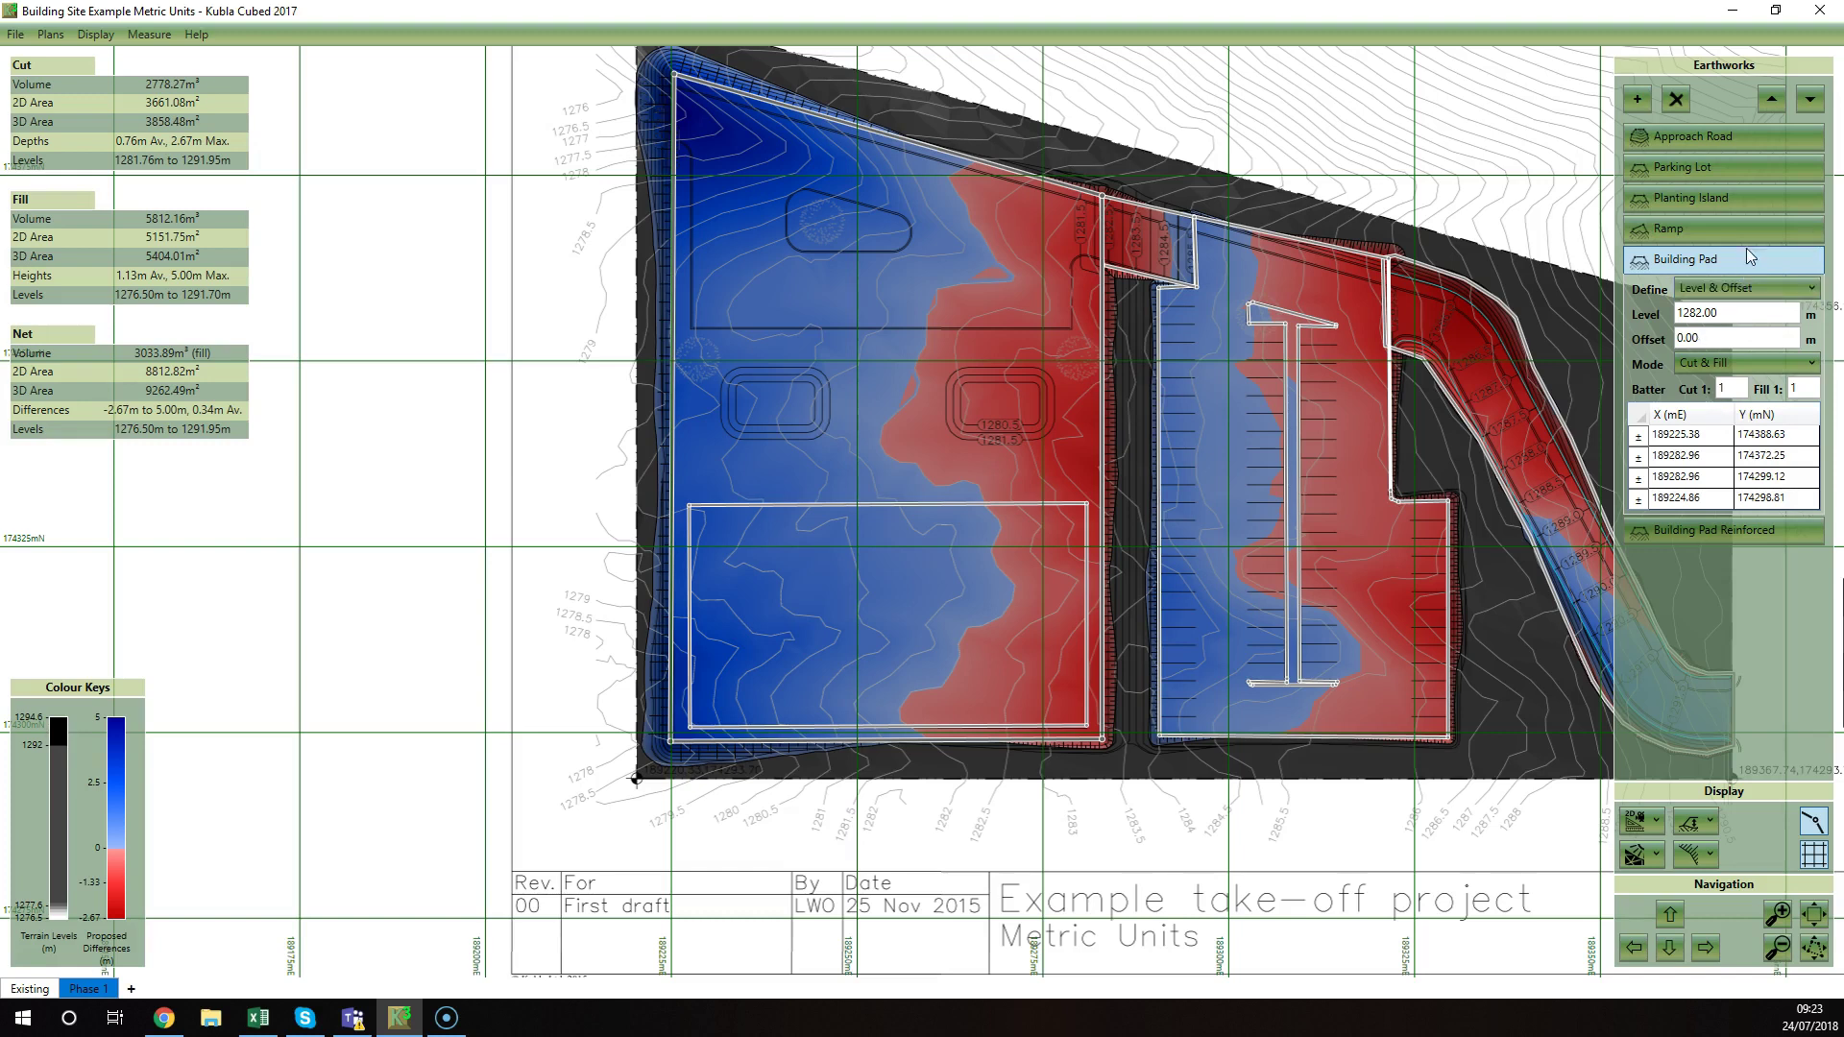
- Set the Building Pad's offset to -0.35 m and inspect the site in 3D Orbit View
{"action": "left_click", "coordinate": [1726, 339]}
{"action": "type", "text": "-0.35"}
{"action": "key", "text": "Return"}
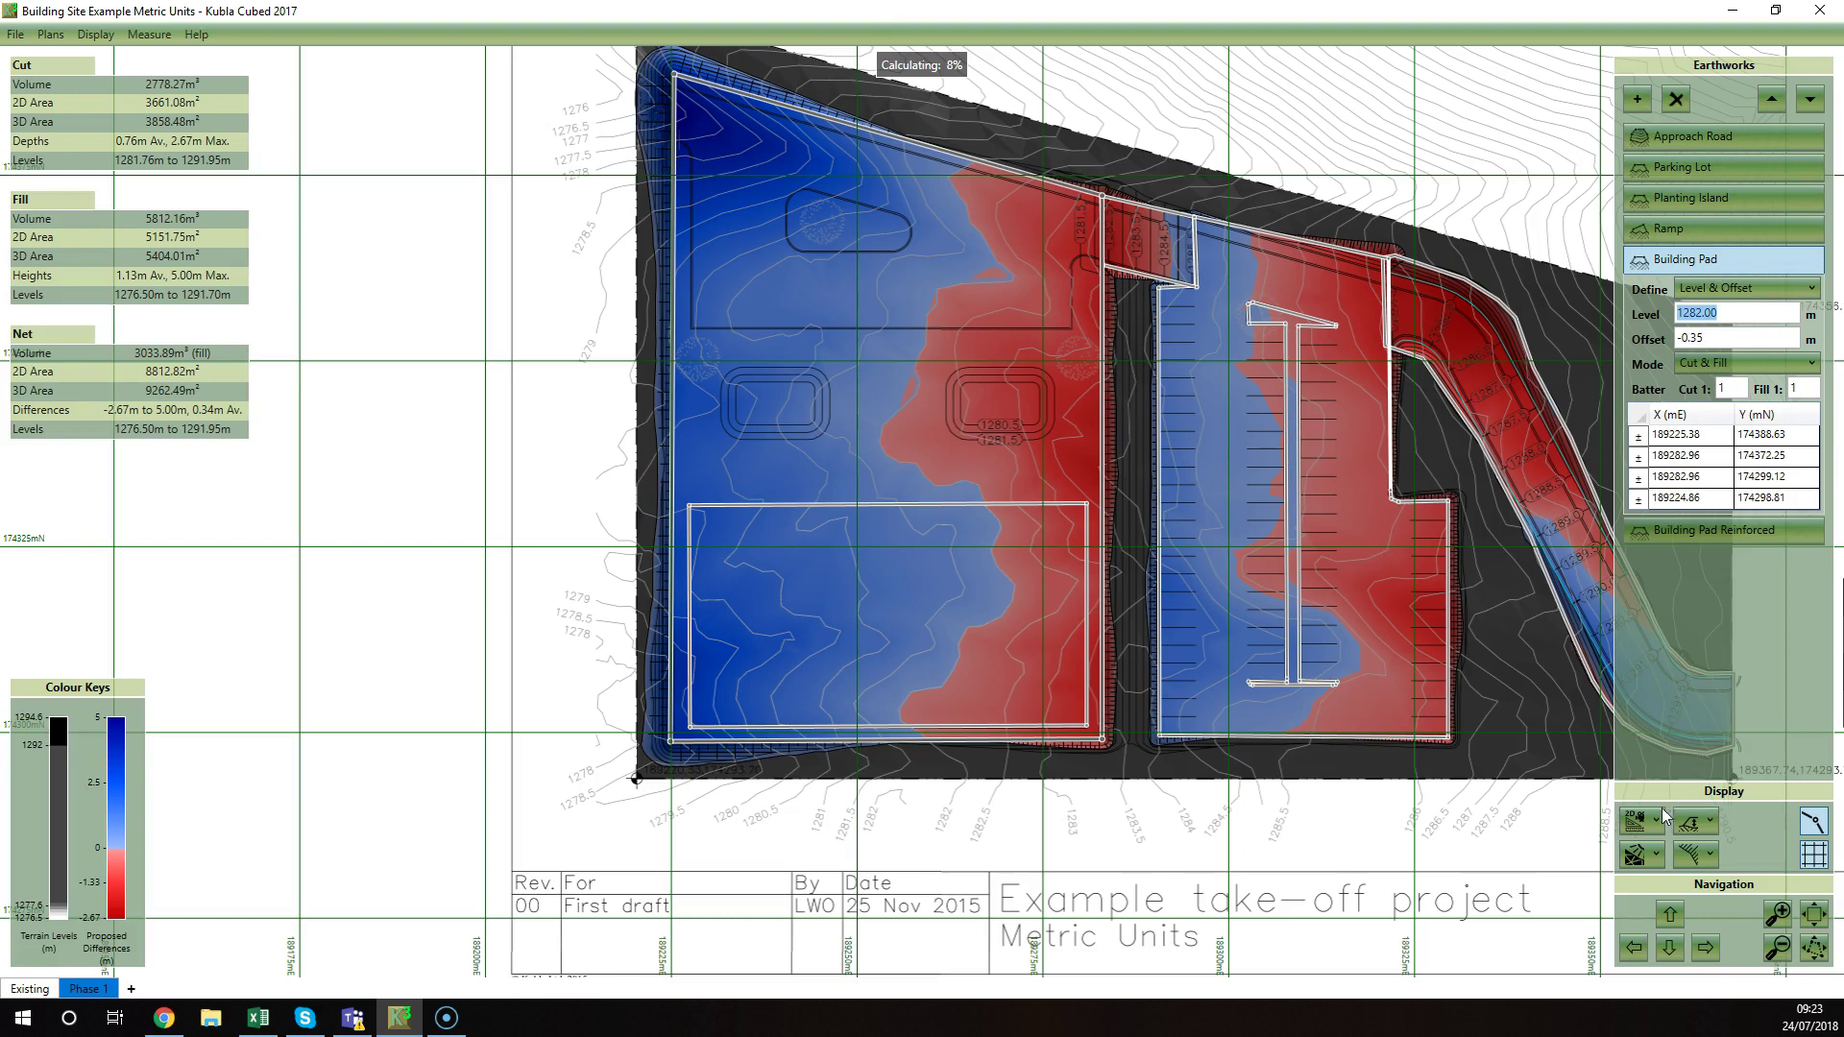
{"action": "left_click", "coordinate": [1629, 838]}
{"action": "left_click", "coordinate": [1679, 887]}
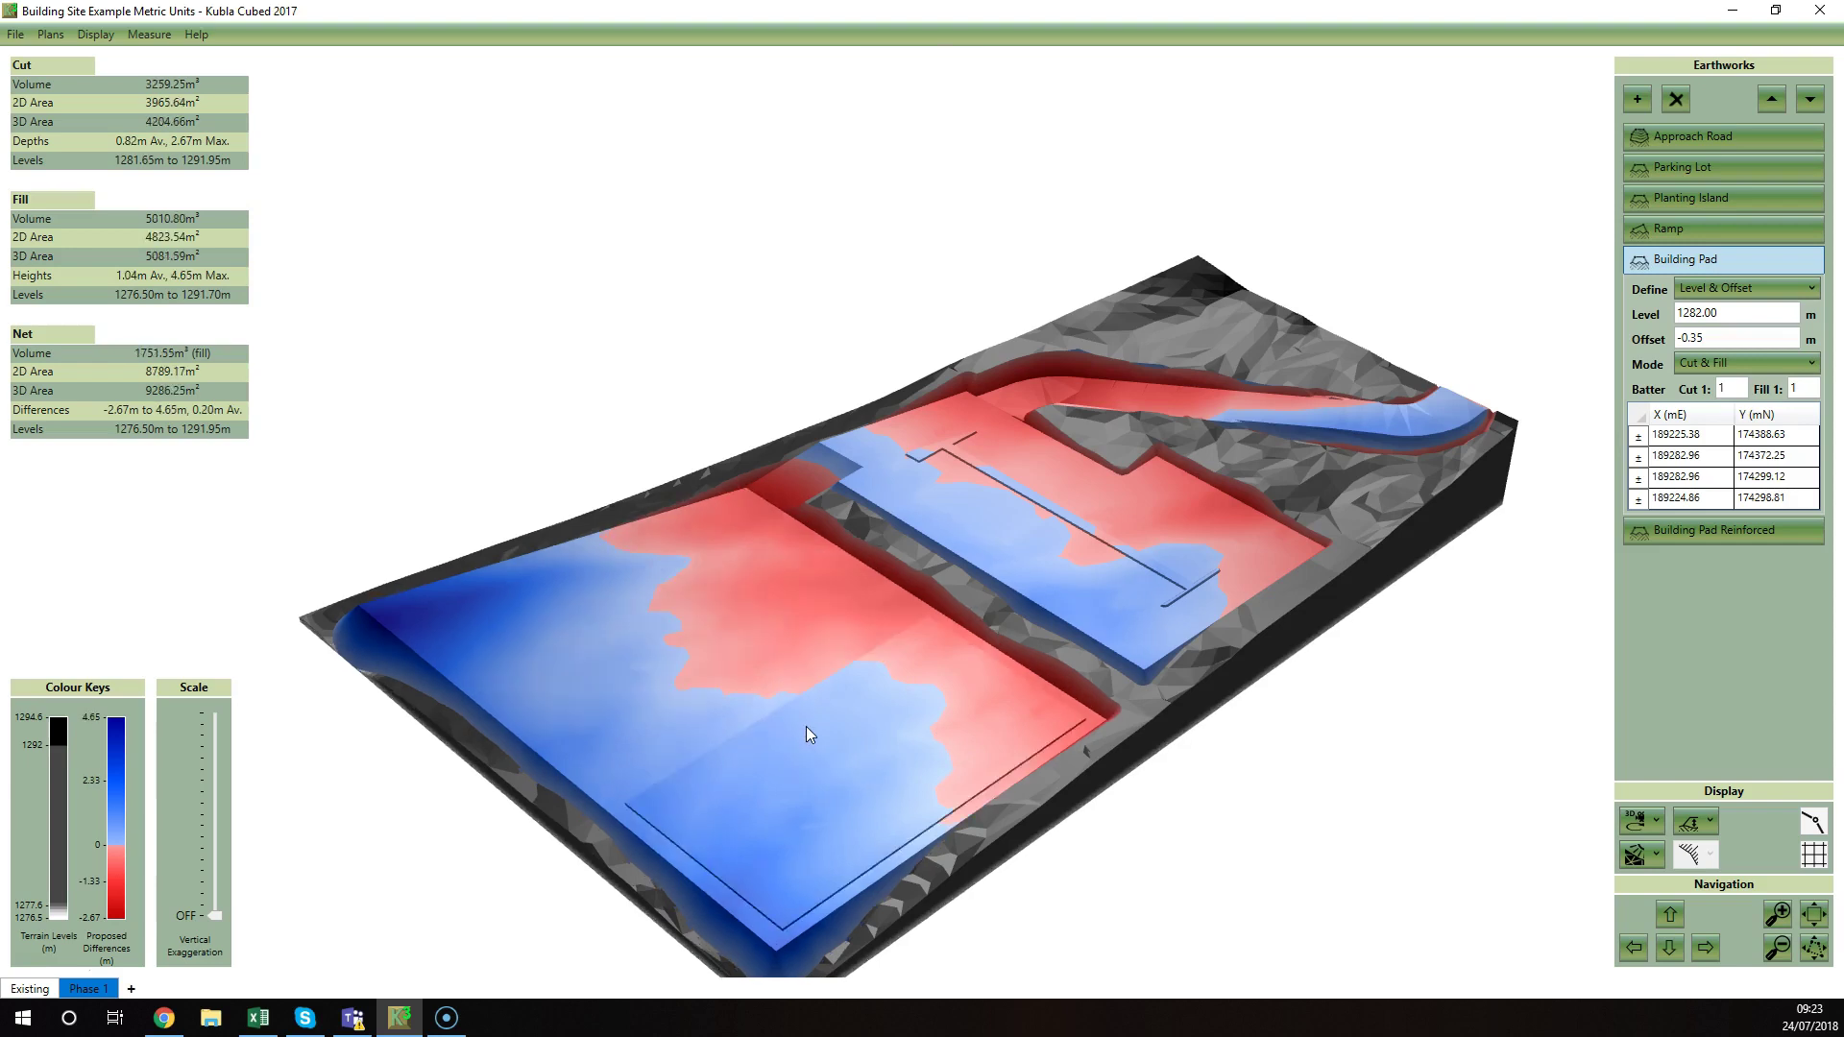
{"action": "mouse_move", "coordinate": [924, 807]}
{"action": "left_mouse_down"}
{"action": "mouse_move", "coordinate": [1057, 769]}
{"action": "mouse_move", "coordinate": [901, 810]}
{"action": "left_mouse_up"}
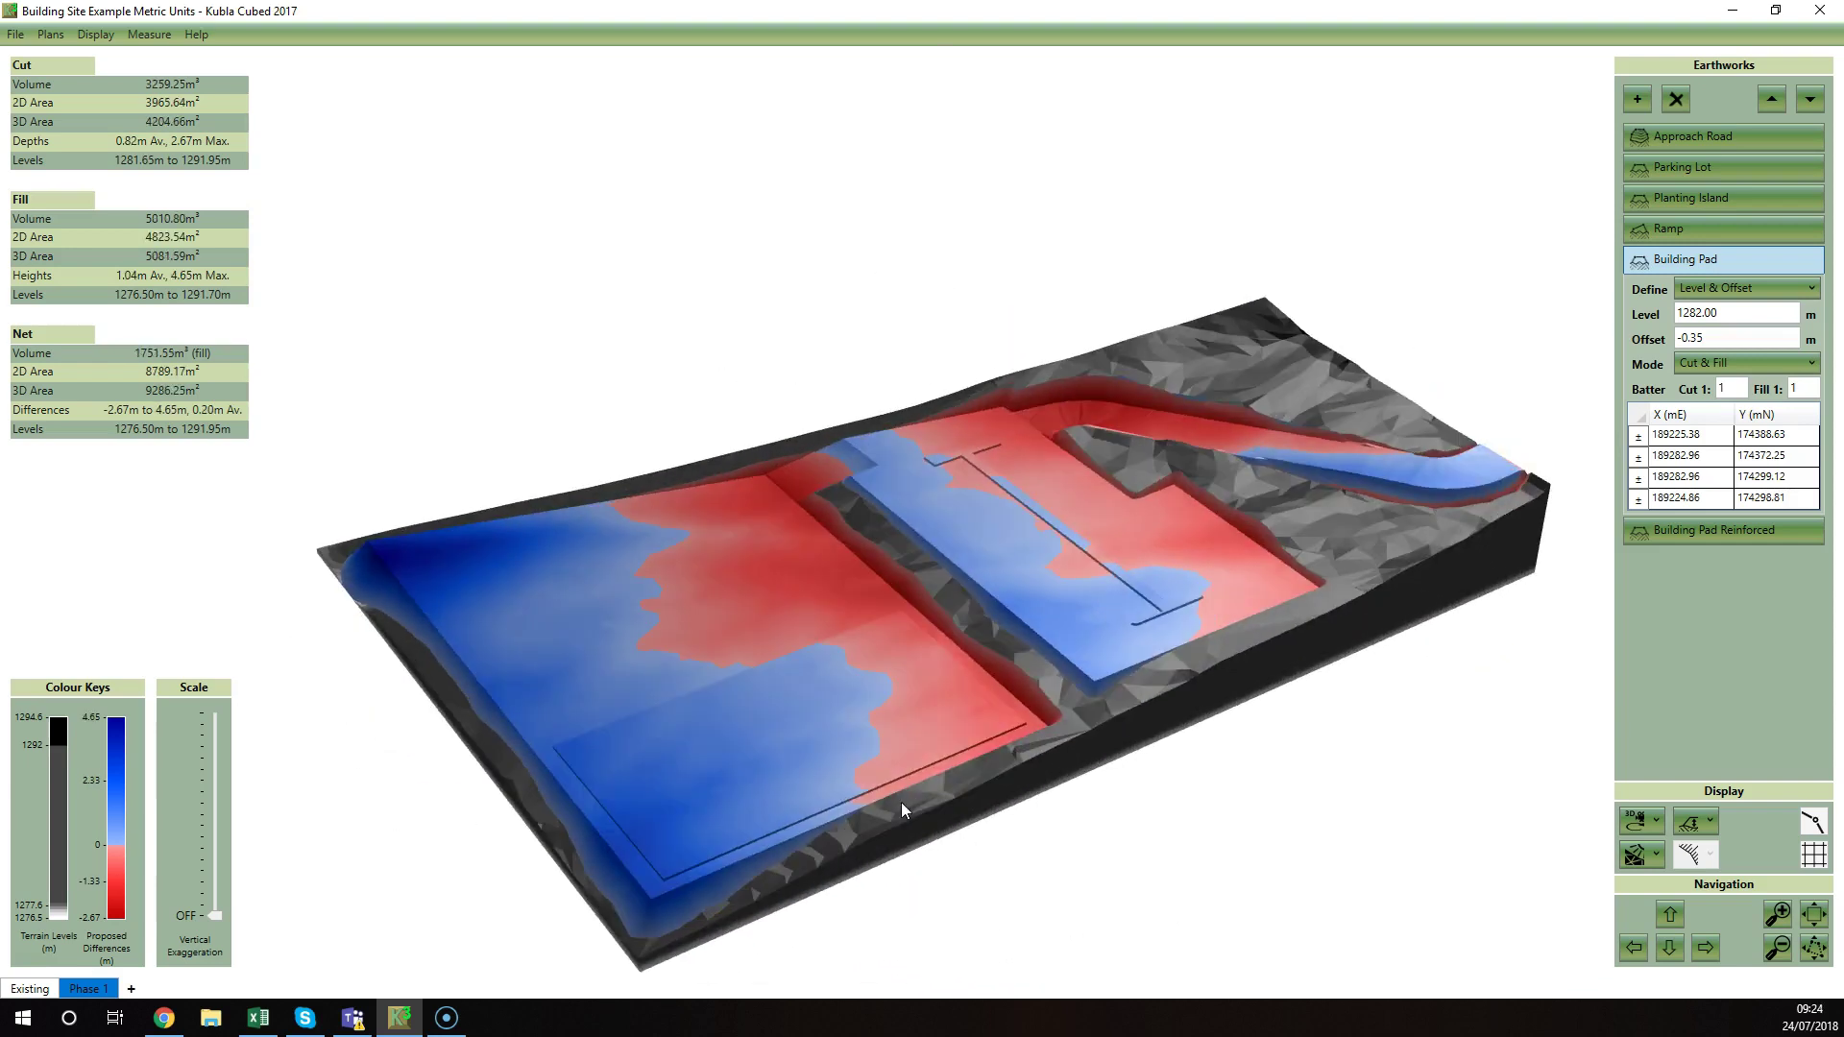
- Set the Building Pad Reinforced offset to -0.6 m and inspect the lowered pad in 3D
{"action": "left_click", "coordinate": [1750, 533]}
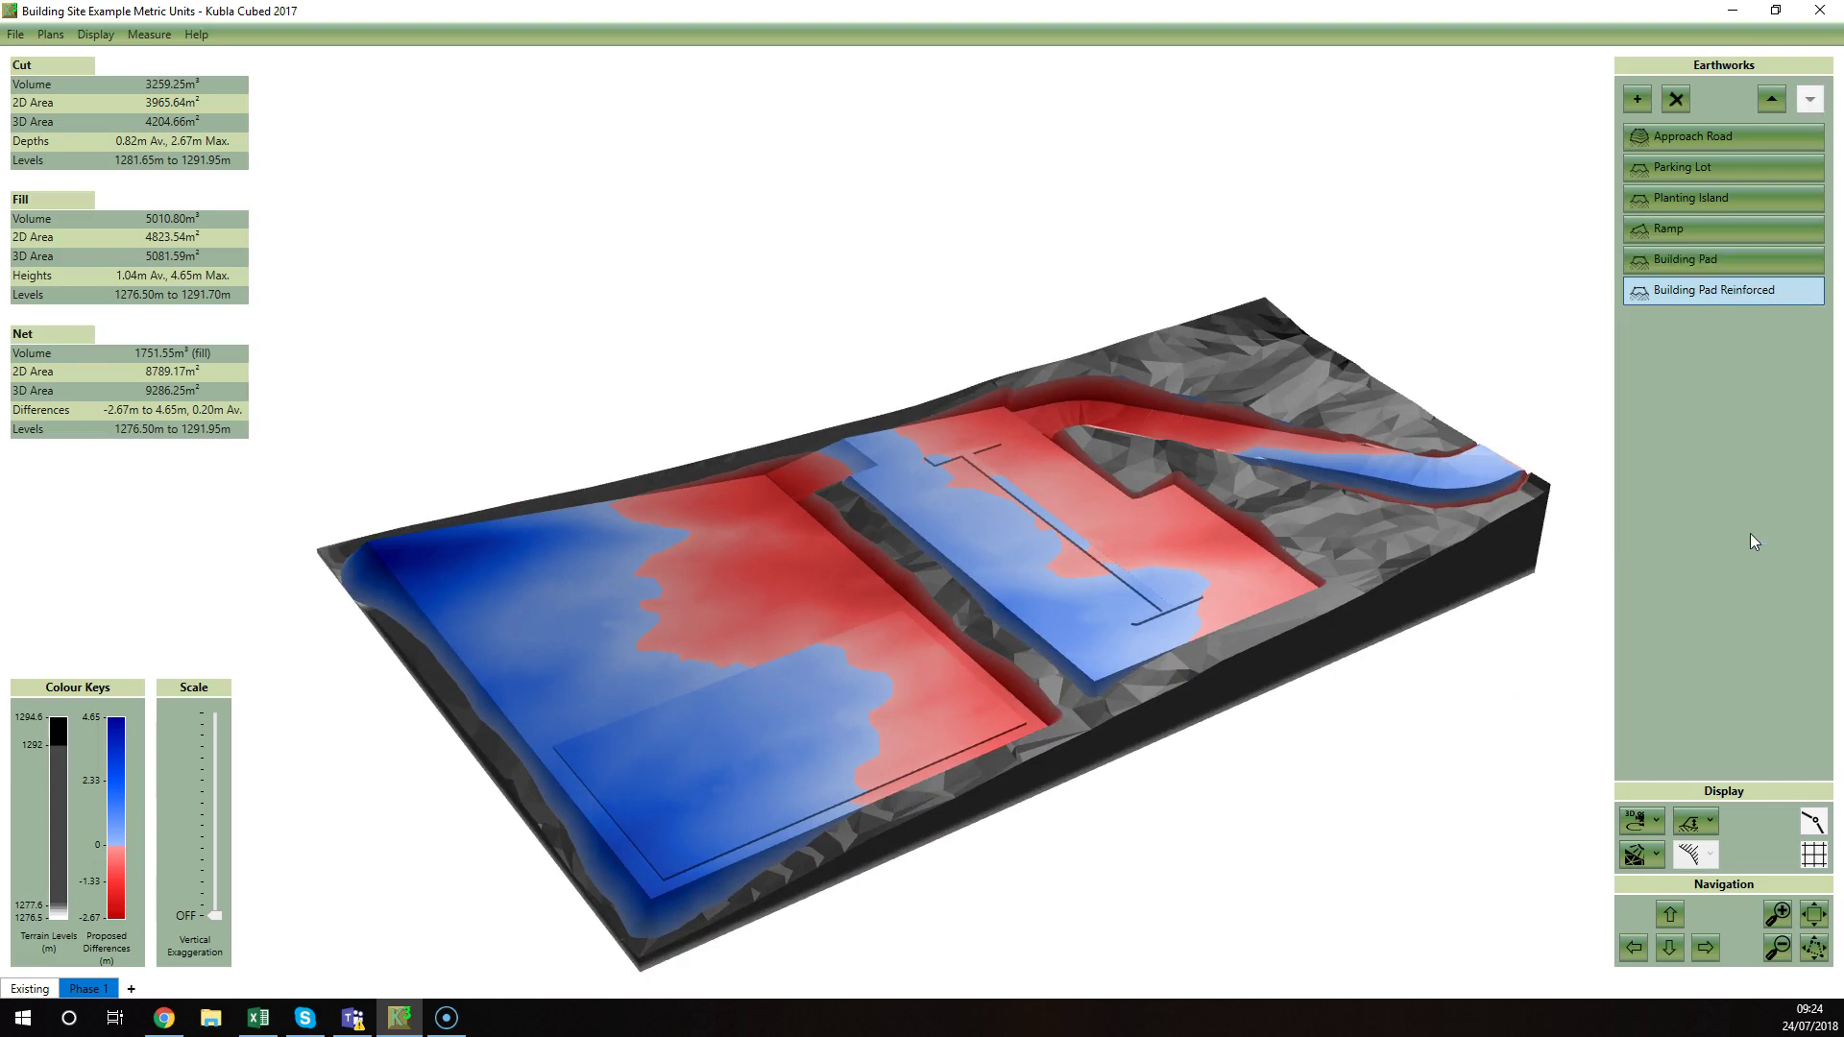
{"action": "left_click", "coordinate": [1756, 286]}
{"action": "left_click", "coordinate": [1728, 369]}
{"action": "type", "text": "-0"}
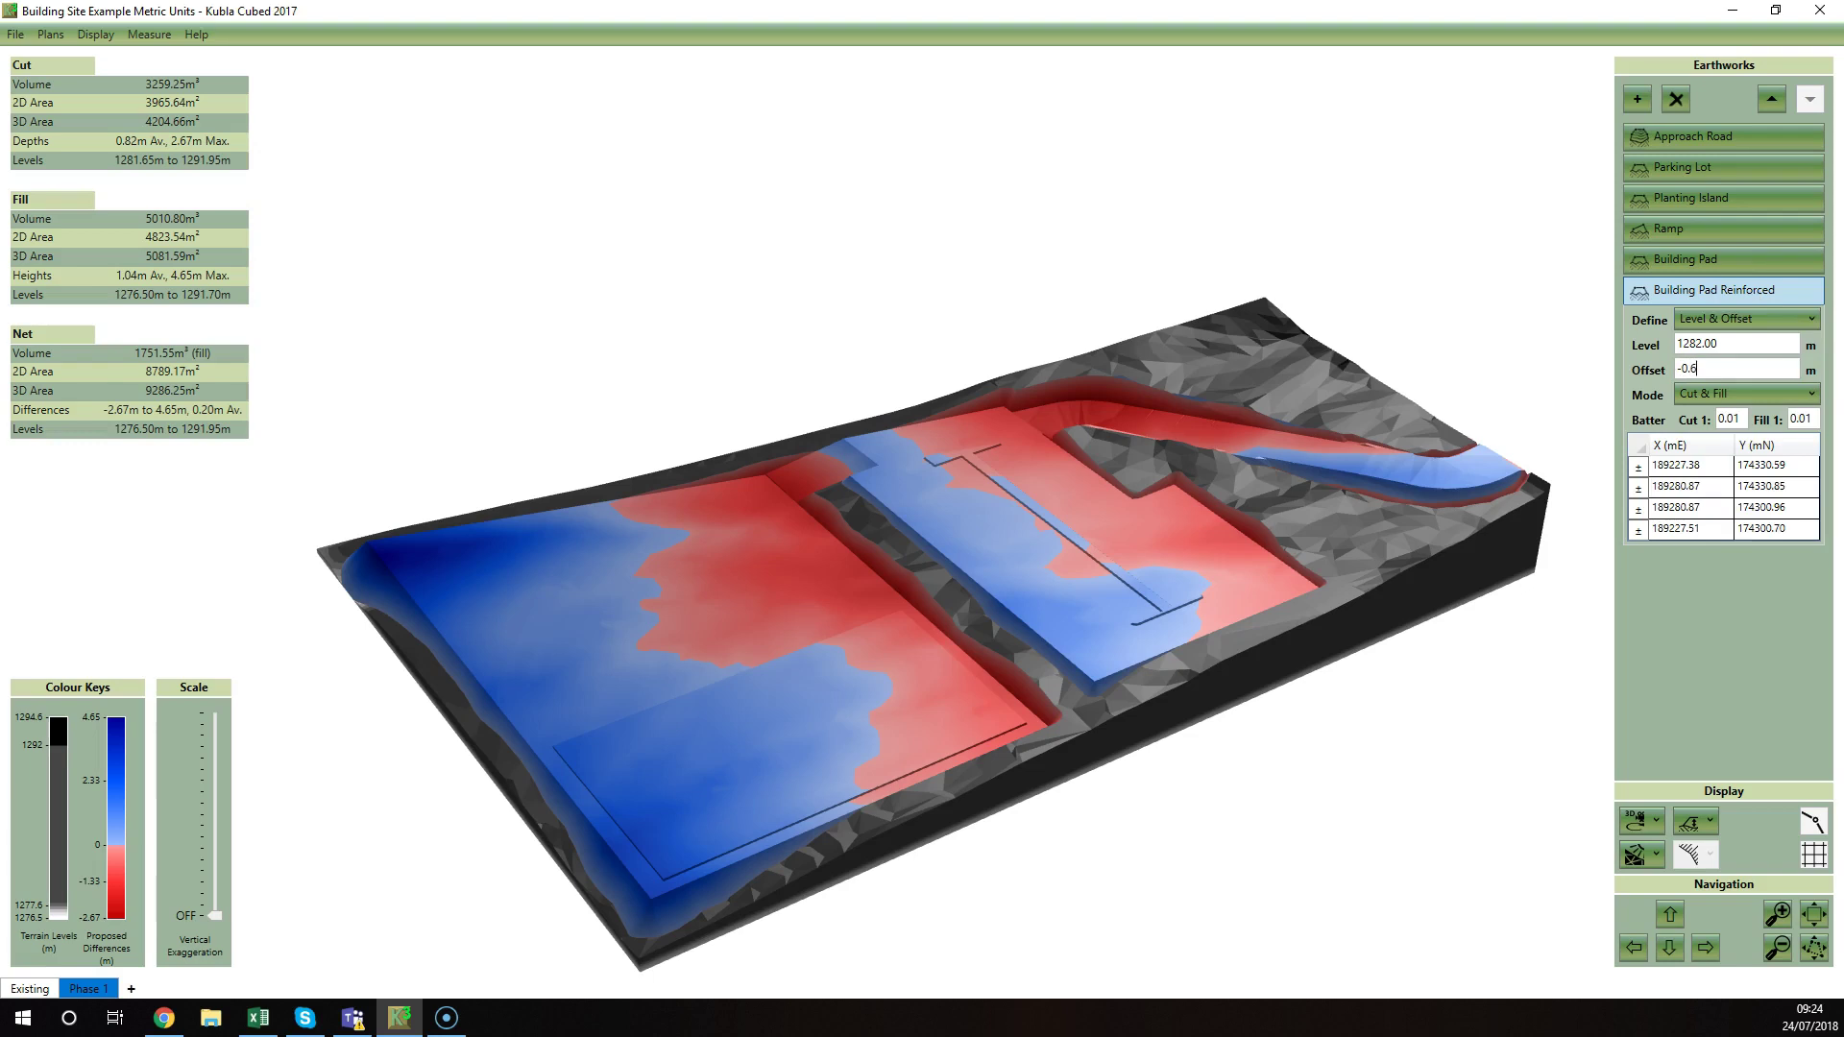
{"action": "type", "text": ".6"}
{"action": "left_click", "coordinate": [1758, 343]}
{"action": "left_click_drag", "start_coordinate": [935, 734], "coordinate": [970, 711]}
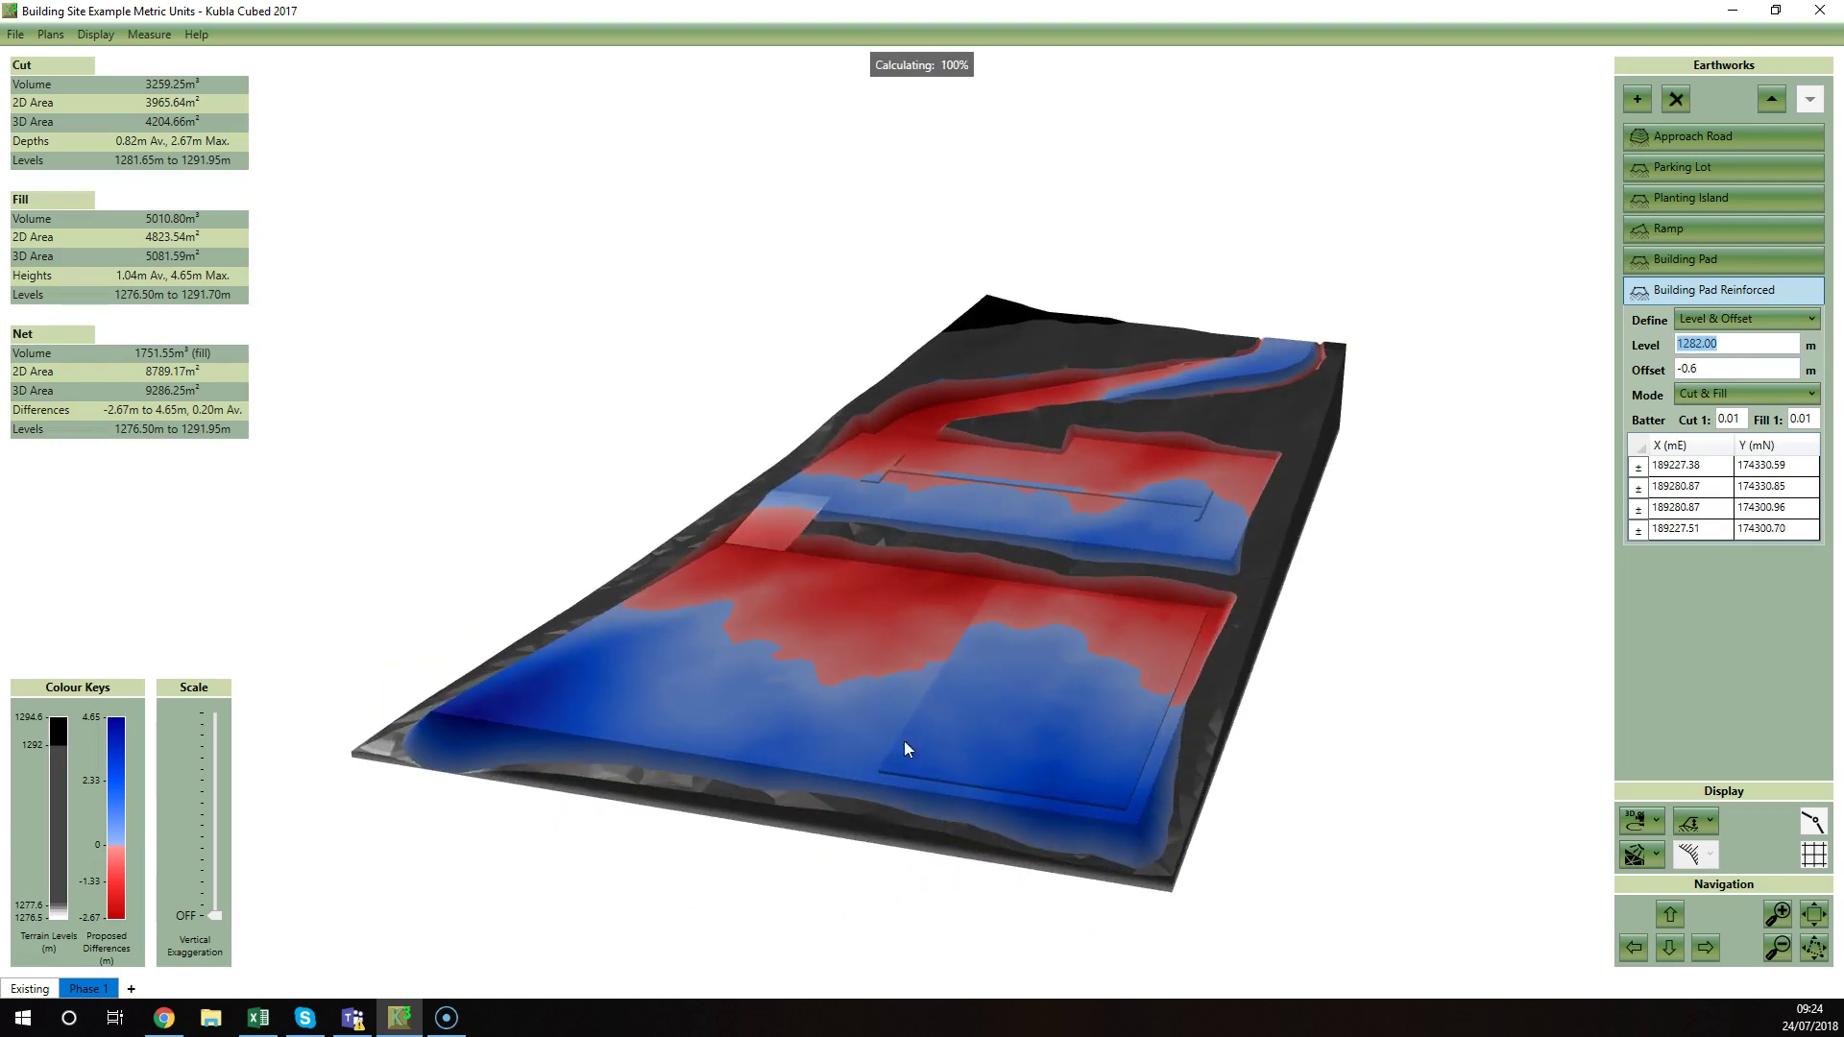
{"action": "left_click_drag", "start_coordinate": [895, 762], "coordinate": [1328, 638]}
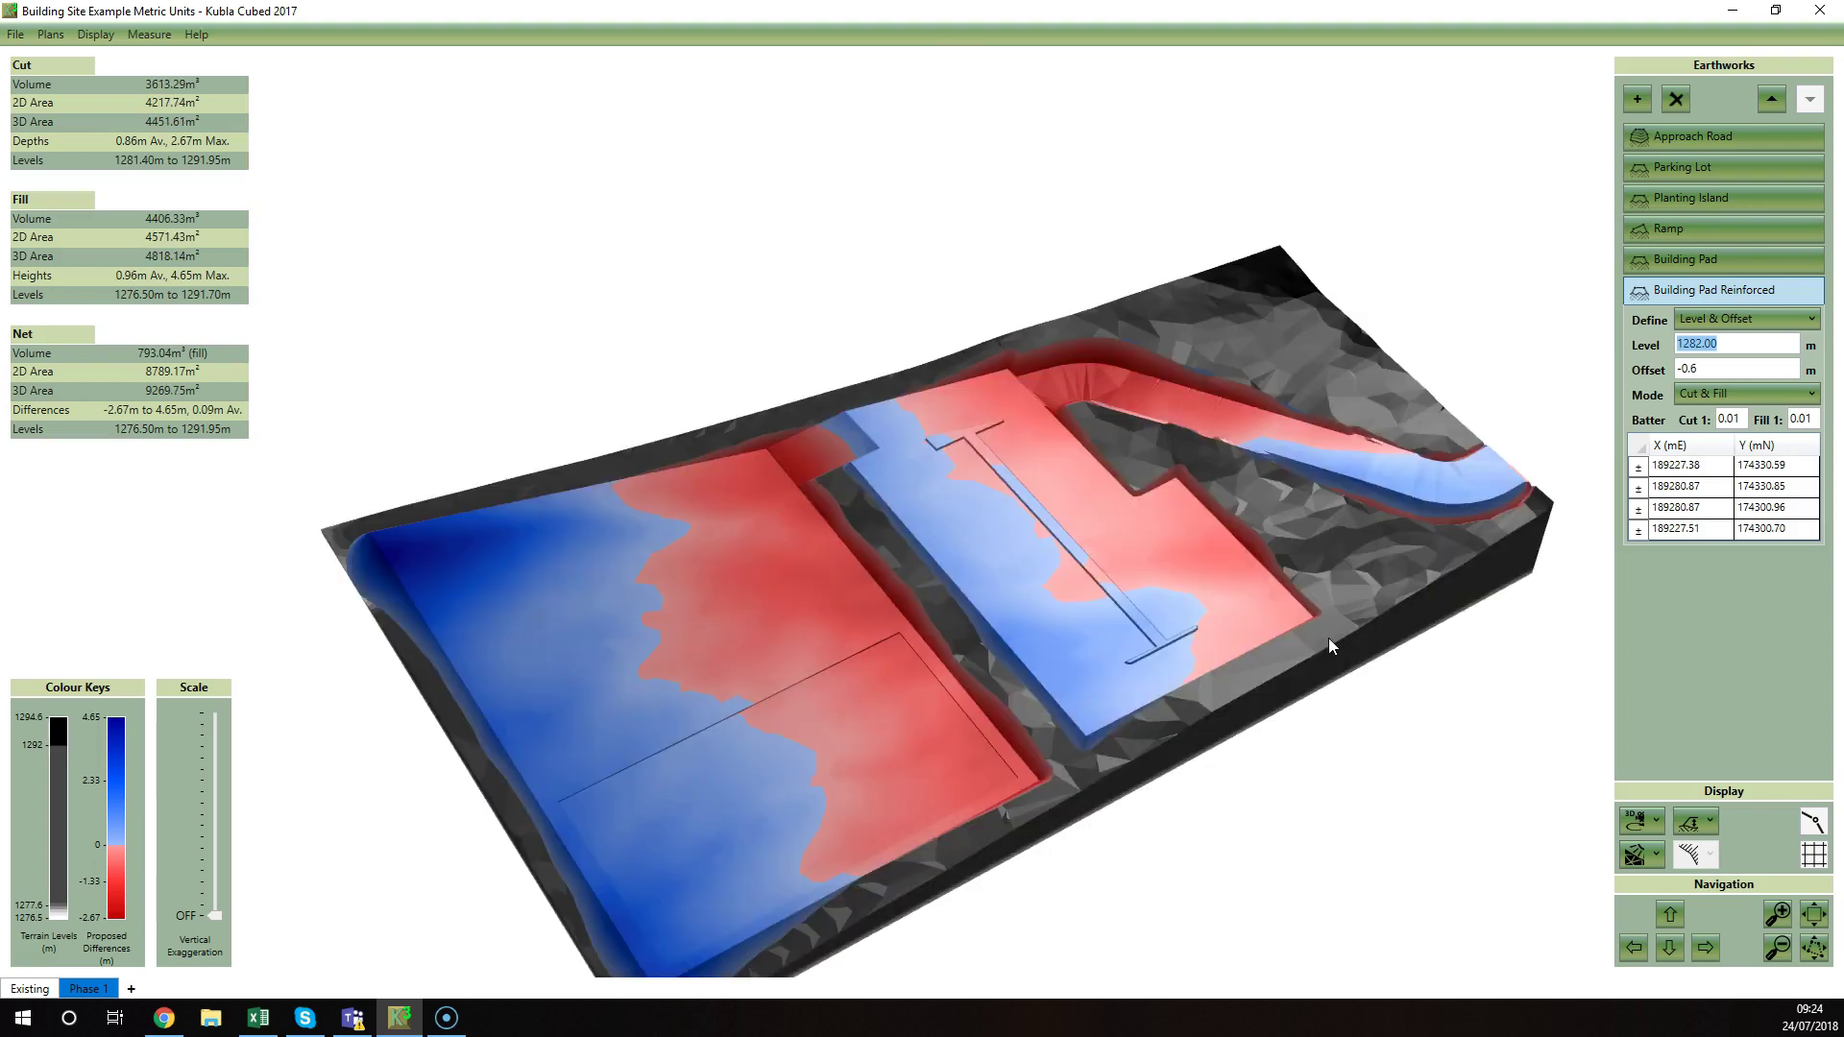
- Review the level, offset and batter settings of the Building Pad Reinforced, Planting Island and Parking Lot earthworks
{"action": "left_click", "coordinate": [1697, 439]}
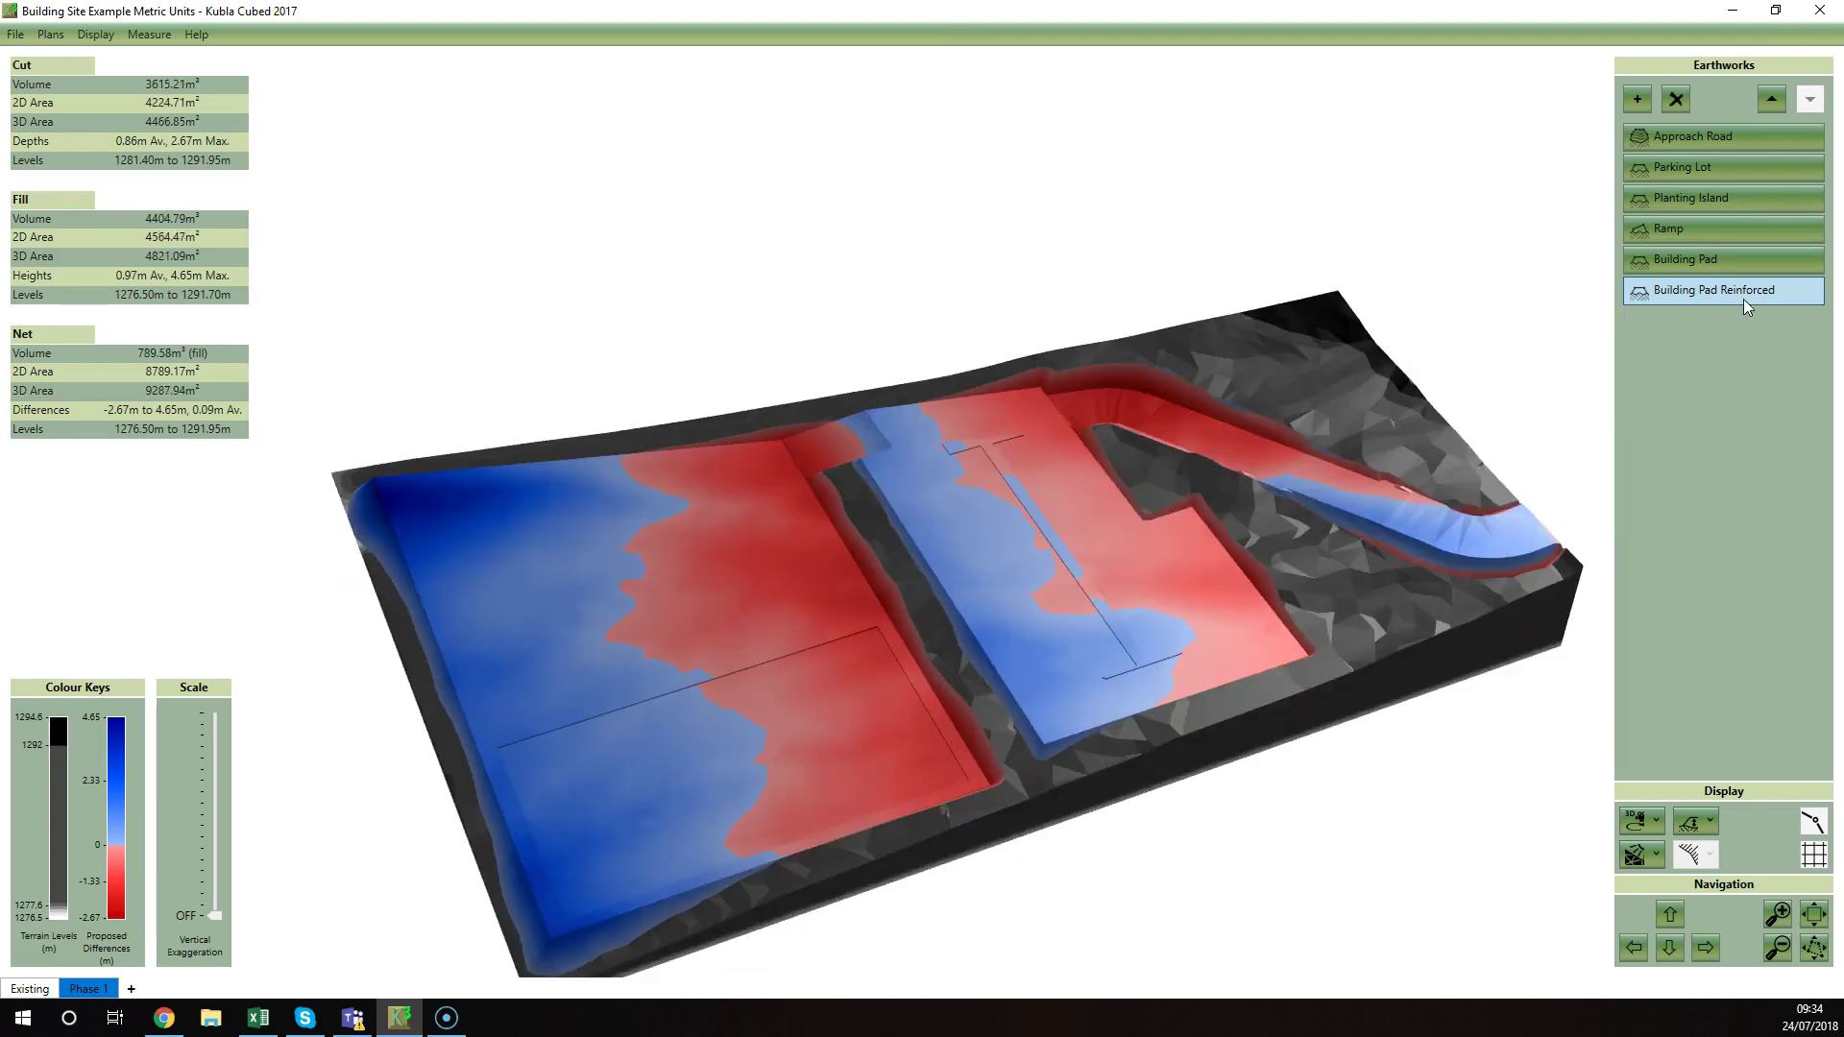
{"action": "left_click", "coordinate": [1743, 293]}
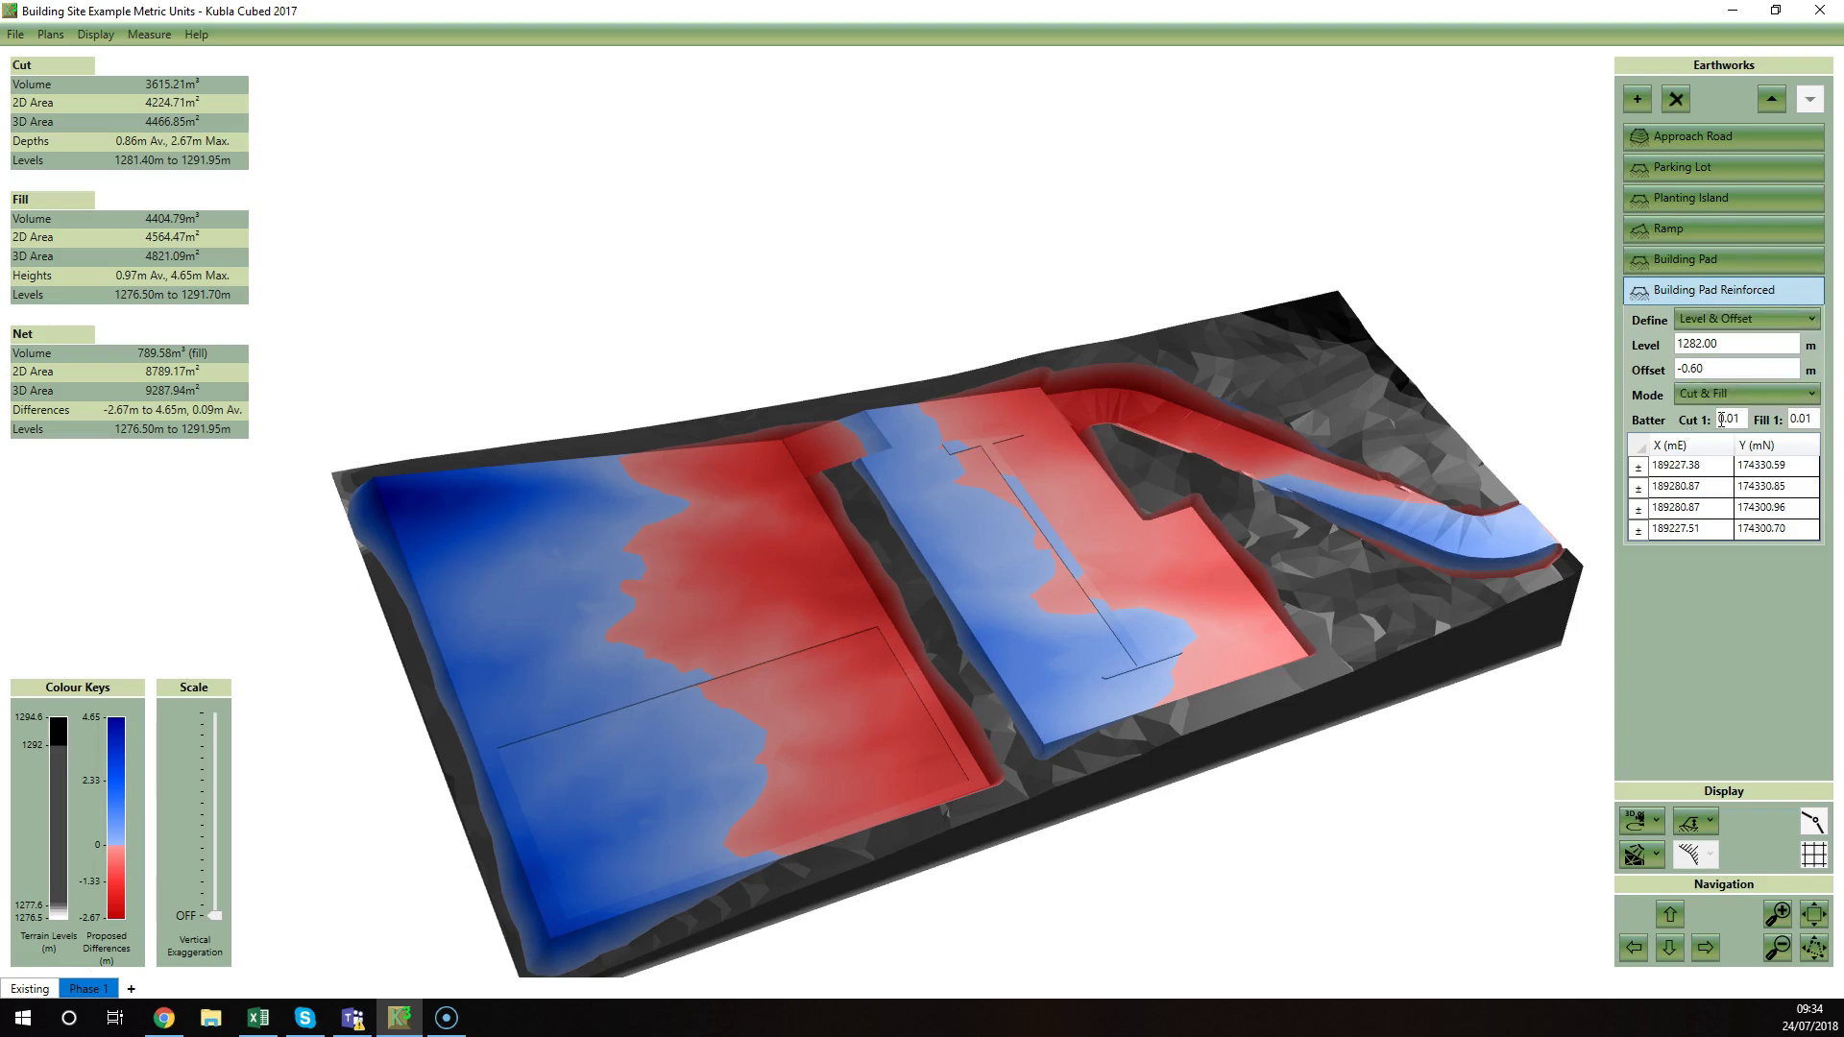
{"action": "left_click", "coordinate": [1742, 198]}
{"action": "double_click", "coordinate": [1728, 327]}
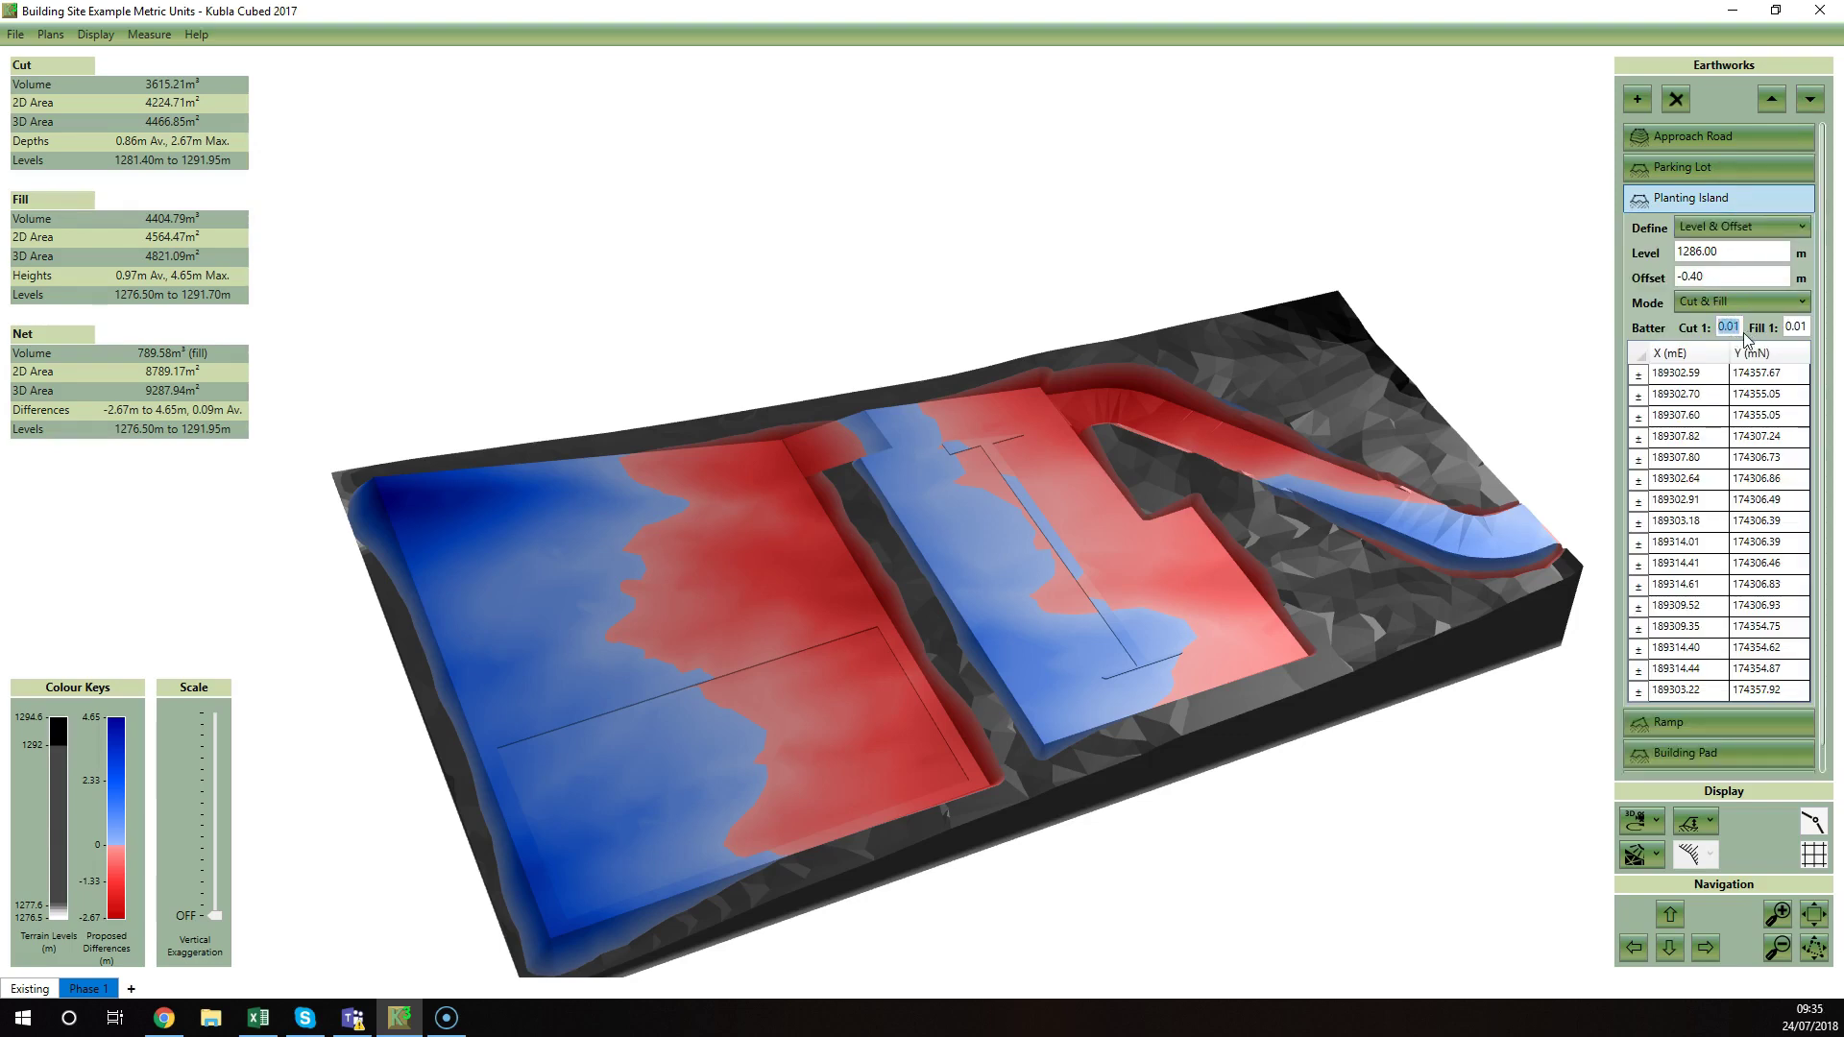
{"action": "left_click", "coordinate": [1780, 202]}
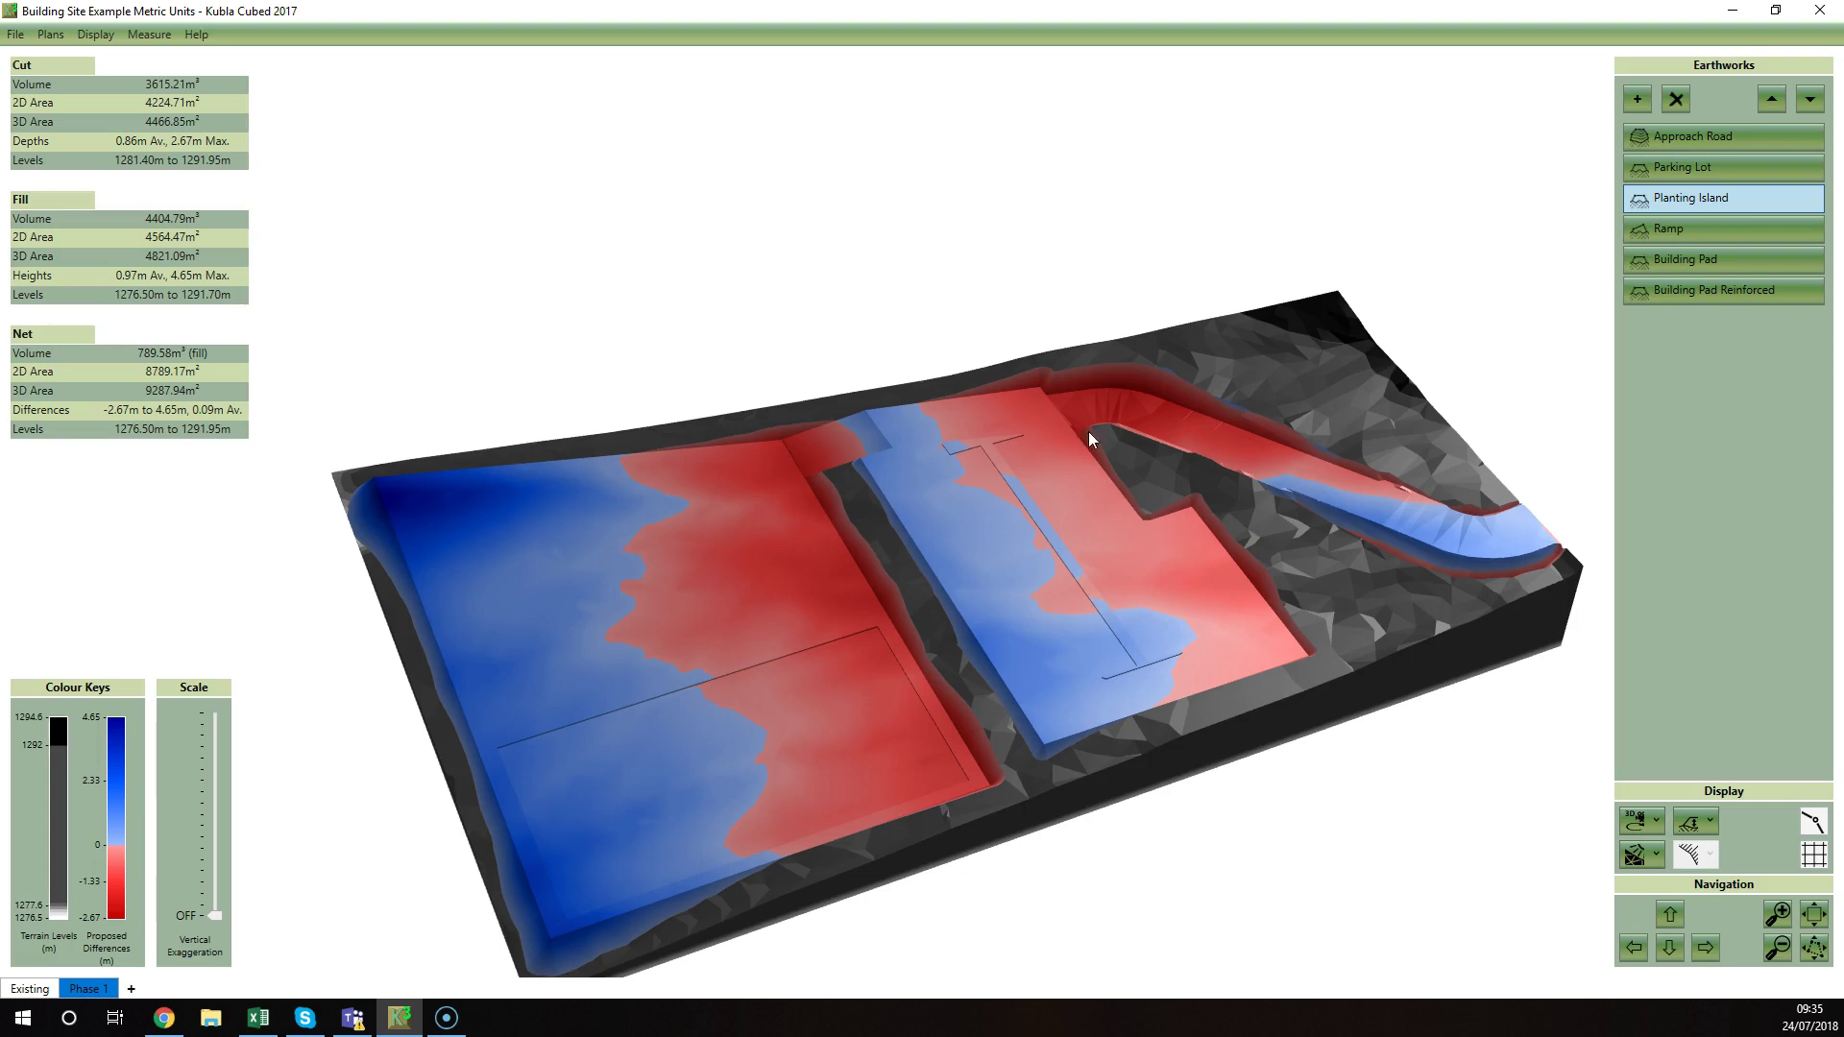
{"action": "left_click", "coordinate": [1749, 165]}
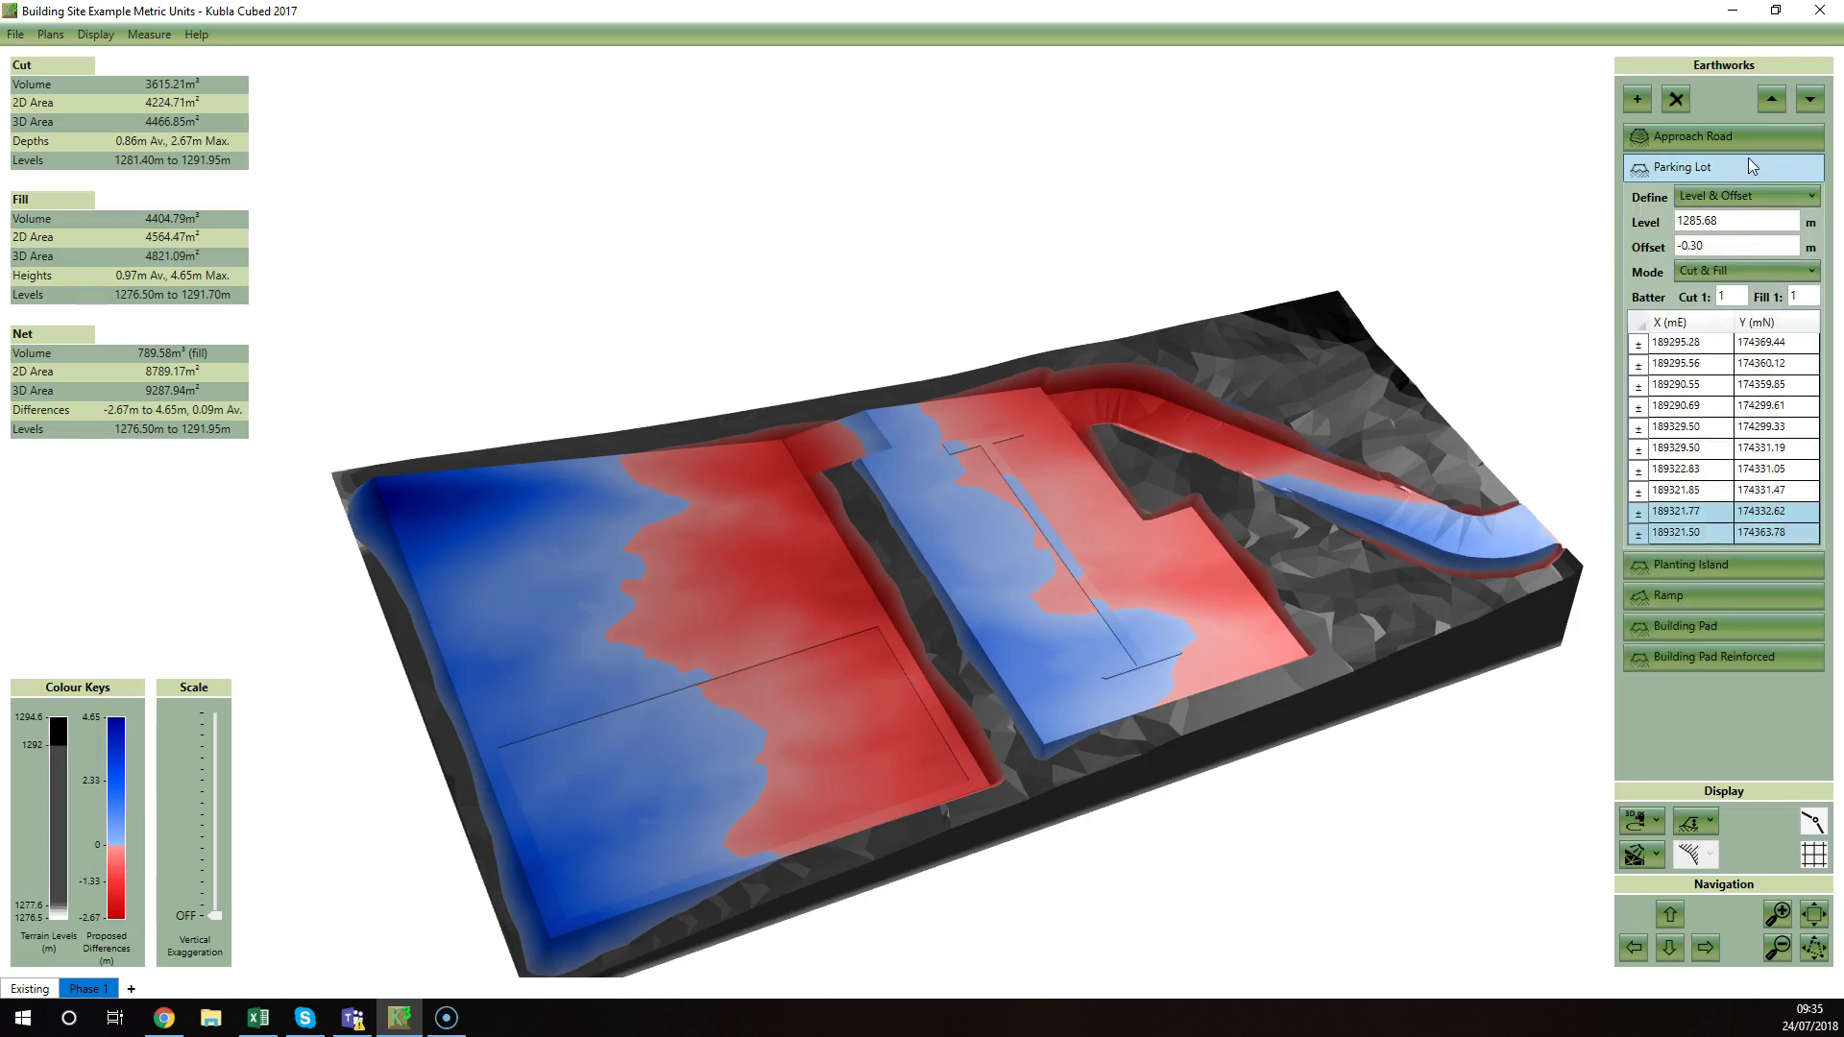
{"action": "left_click", "coordinate": [1749, 166]}
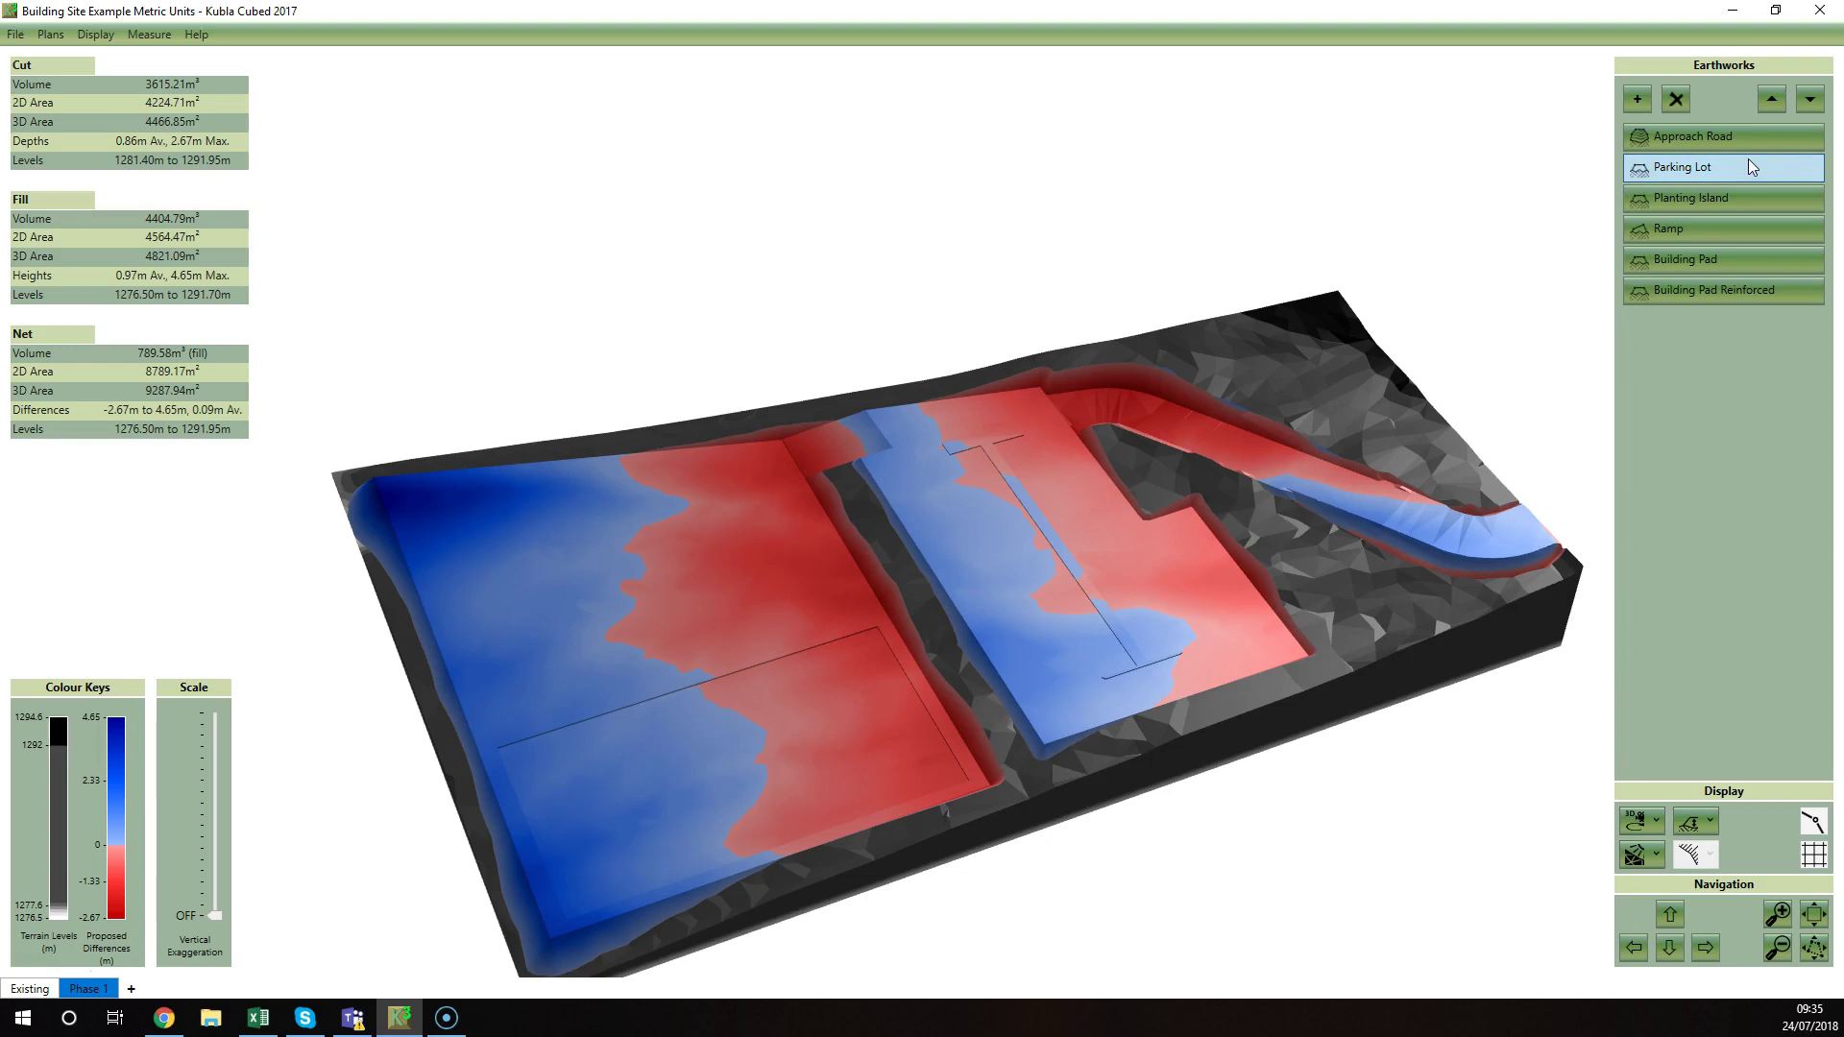
- Preview the user input spreadsheet to check each earthwork's Z offset, and close it without creating the spreadsheet
{"action": "left_click", "coordinate": [15, 36]}
{"action": "mouse_move", "coordinate": [108, 193]}
{"action": "left_click", "coordinate": [277, 193]}
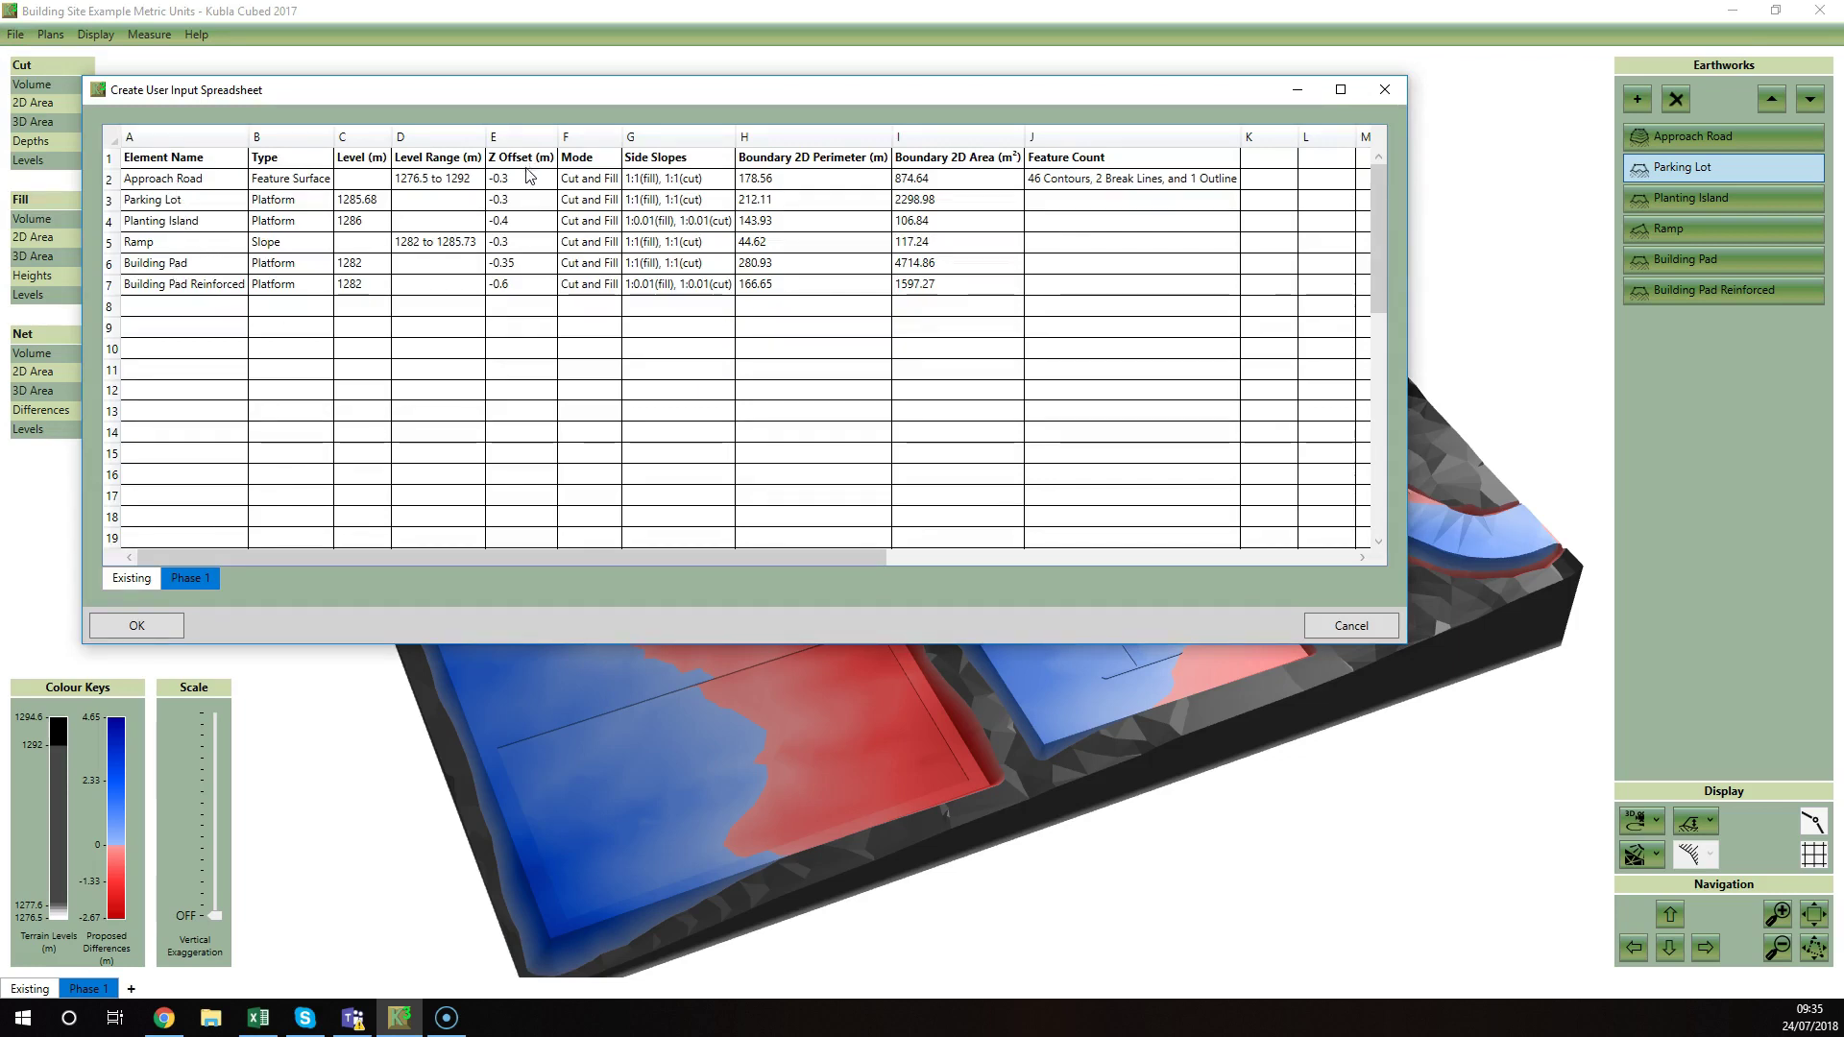
{"action": "left_click", "coordinate": [1373, 621]}
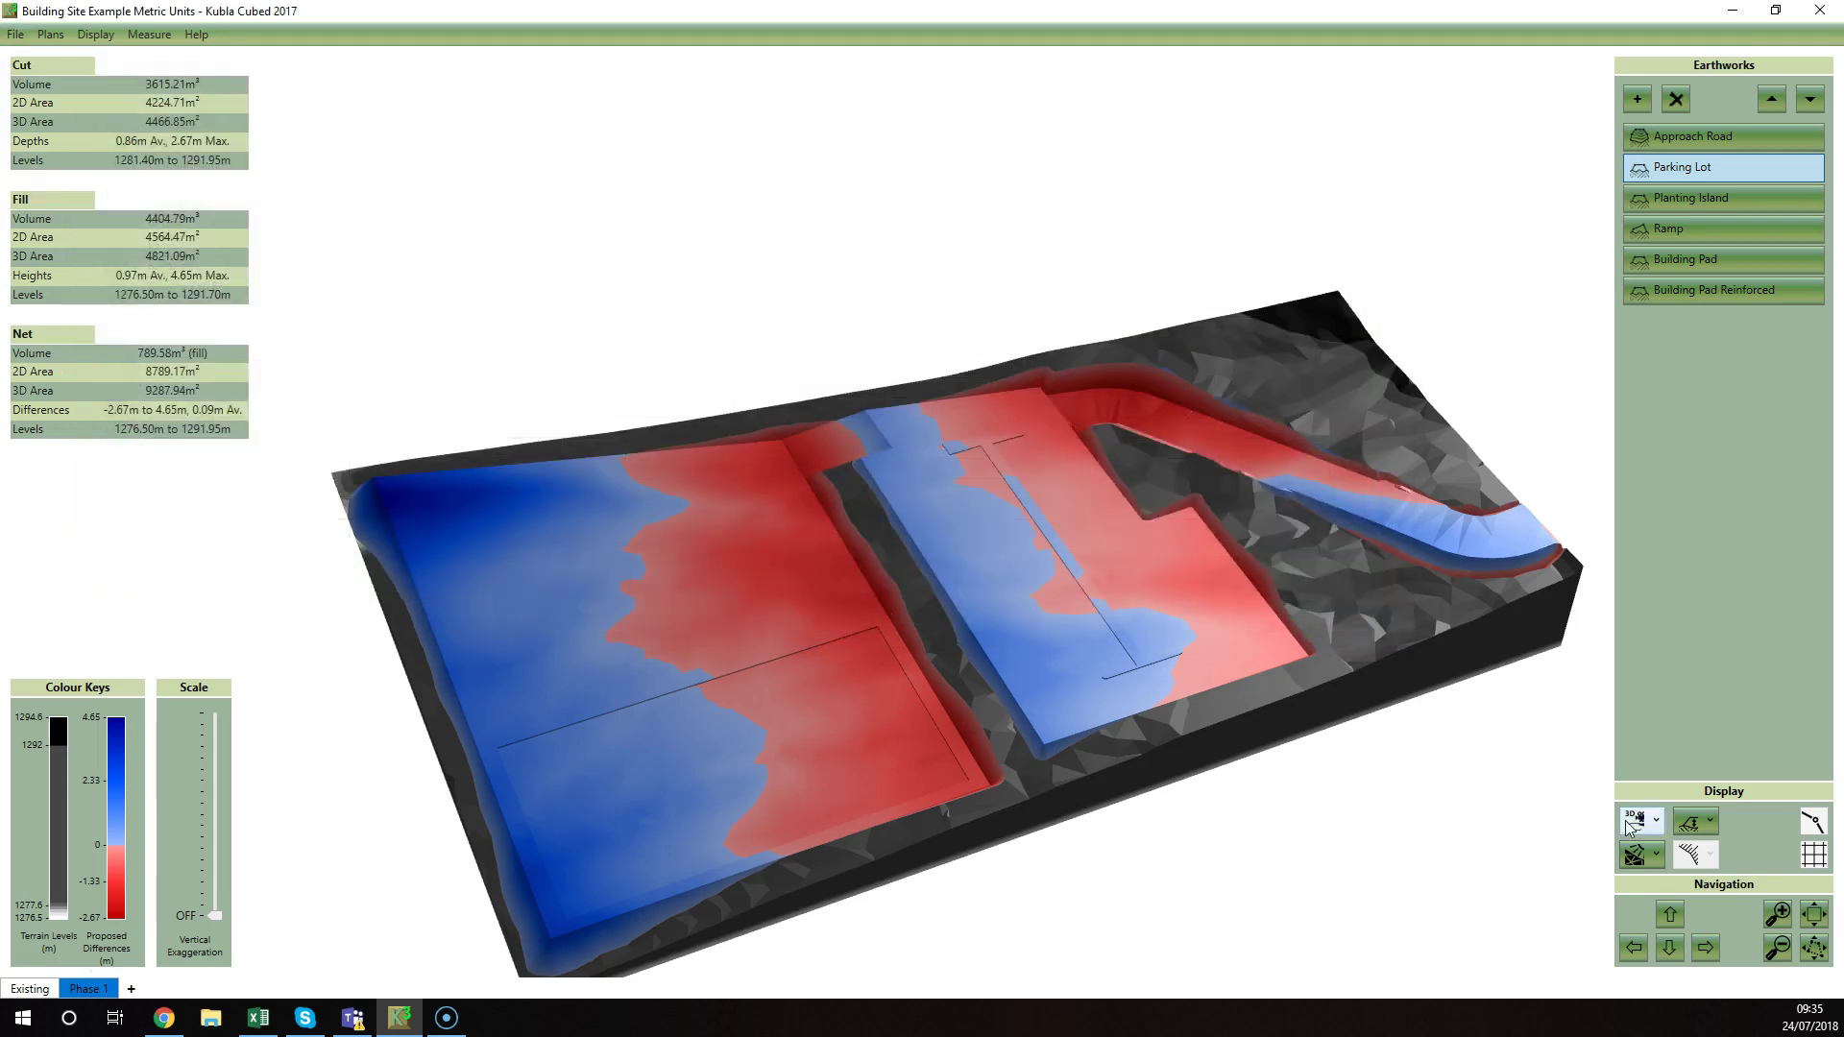
- Inspect the parking lot's cut and fill in Design View and return to 3D Orbit View
{"action": "mouse_move", "coordinate": [1236, 711]}
{"action": "left_mouse_down"}
{"action": "mouse_move", "coordinate": [1258, 712]}
{"action": "mouse_move", "coordinate": [1236, 711]}
{"action": "left_mouse_up"}
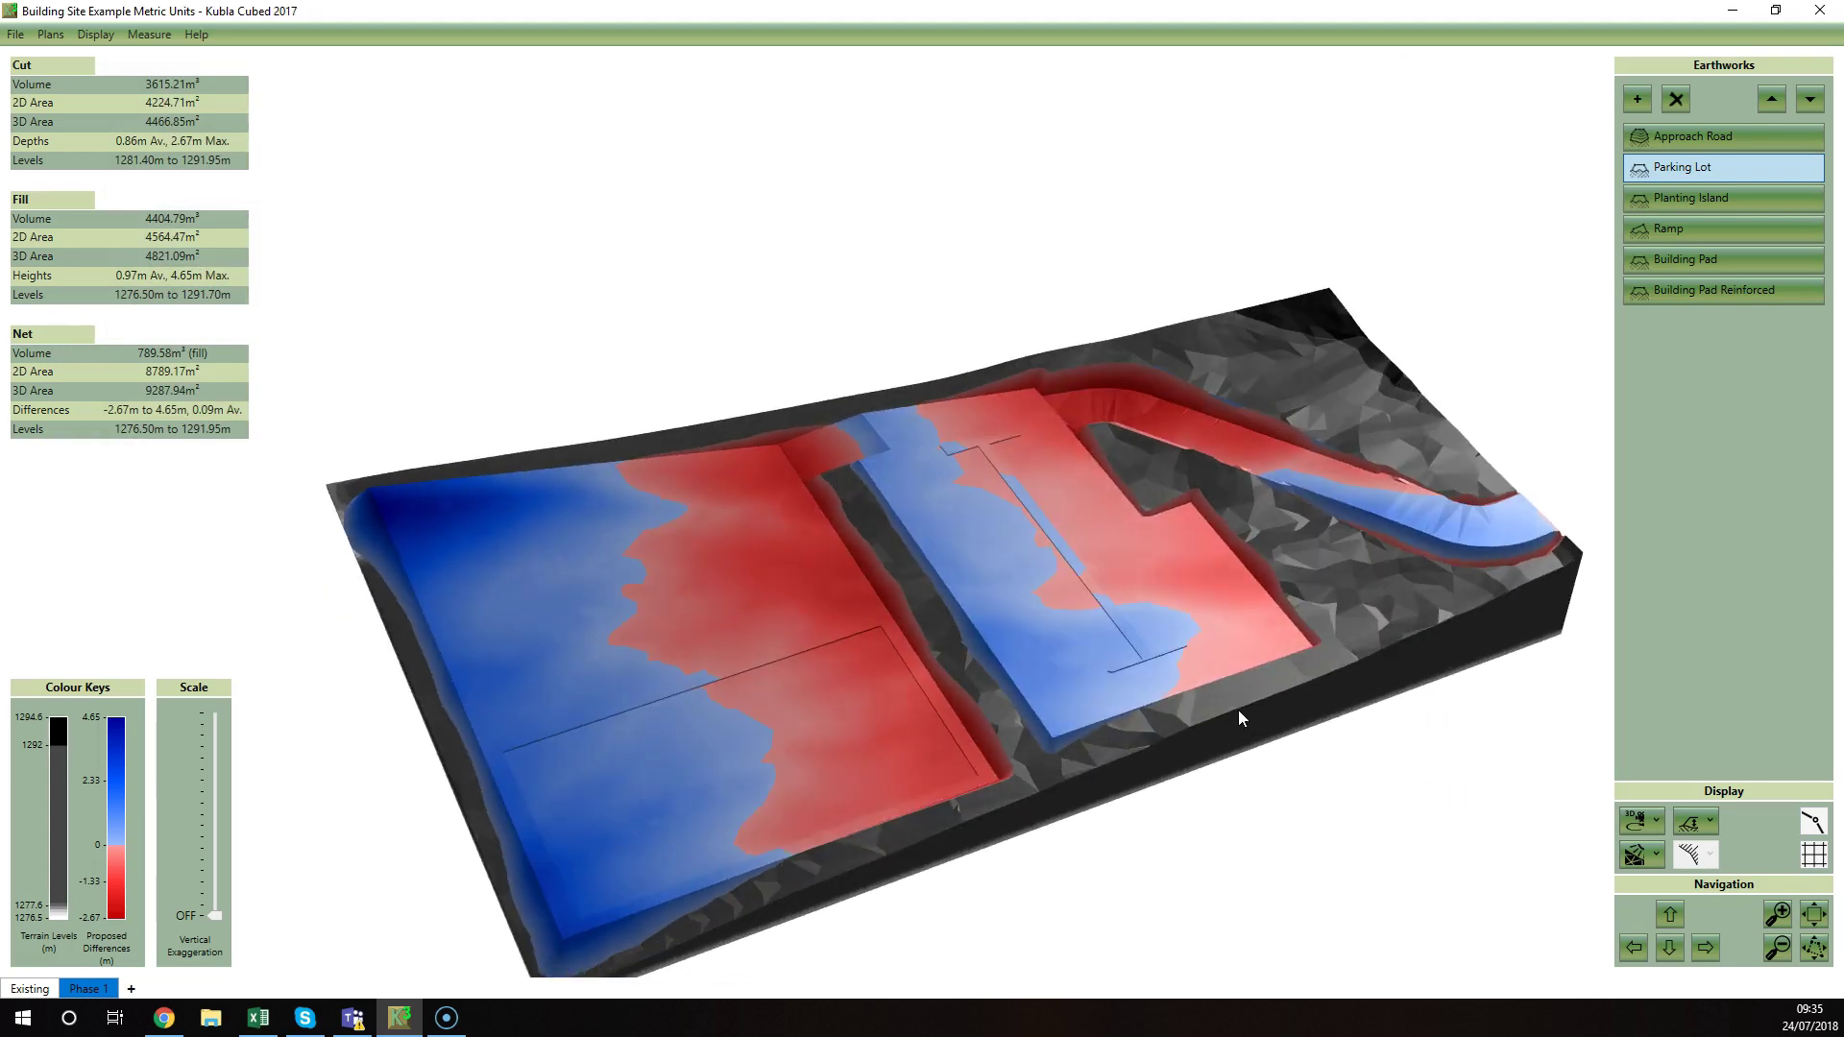
{"action": "left_click", "coordinate": [1636, 824]}
{"action": "left_click", "coordinate": [1637, 846]}
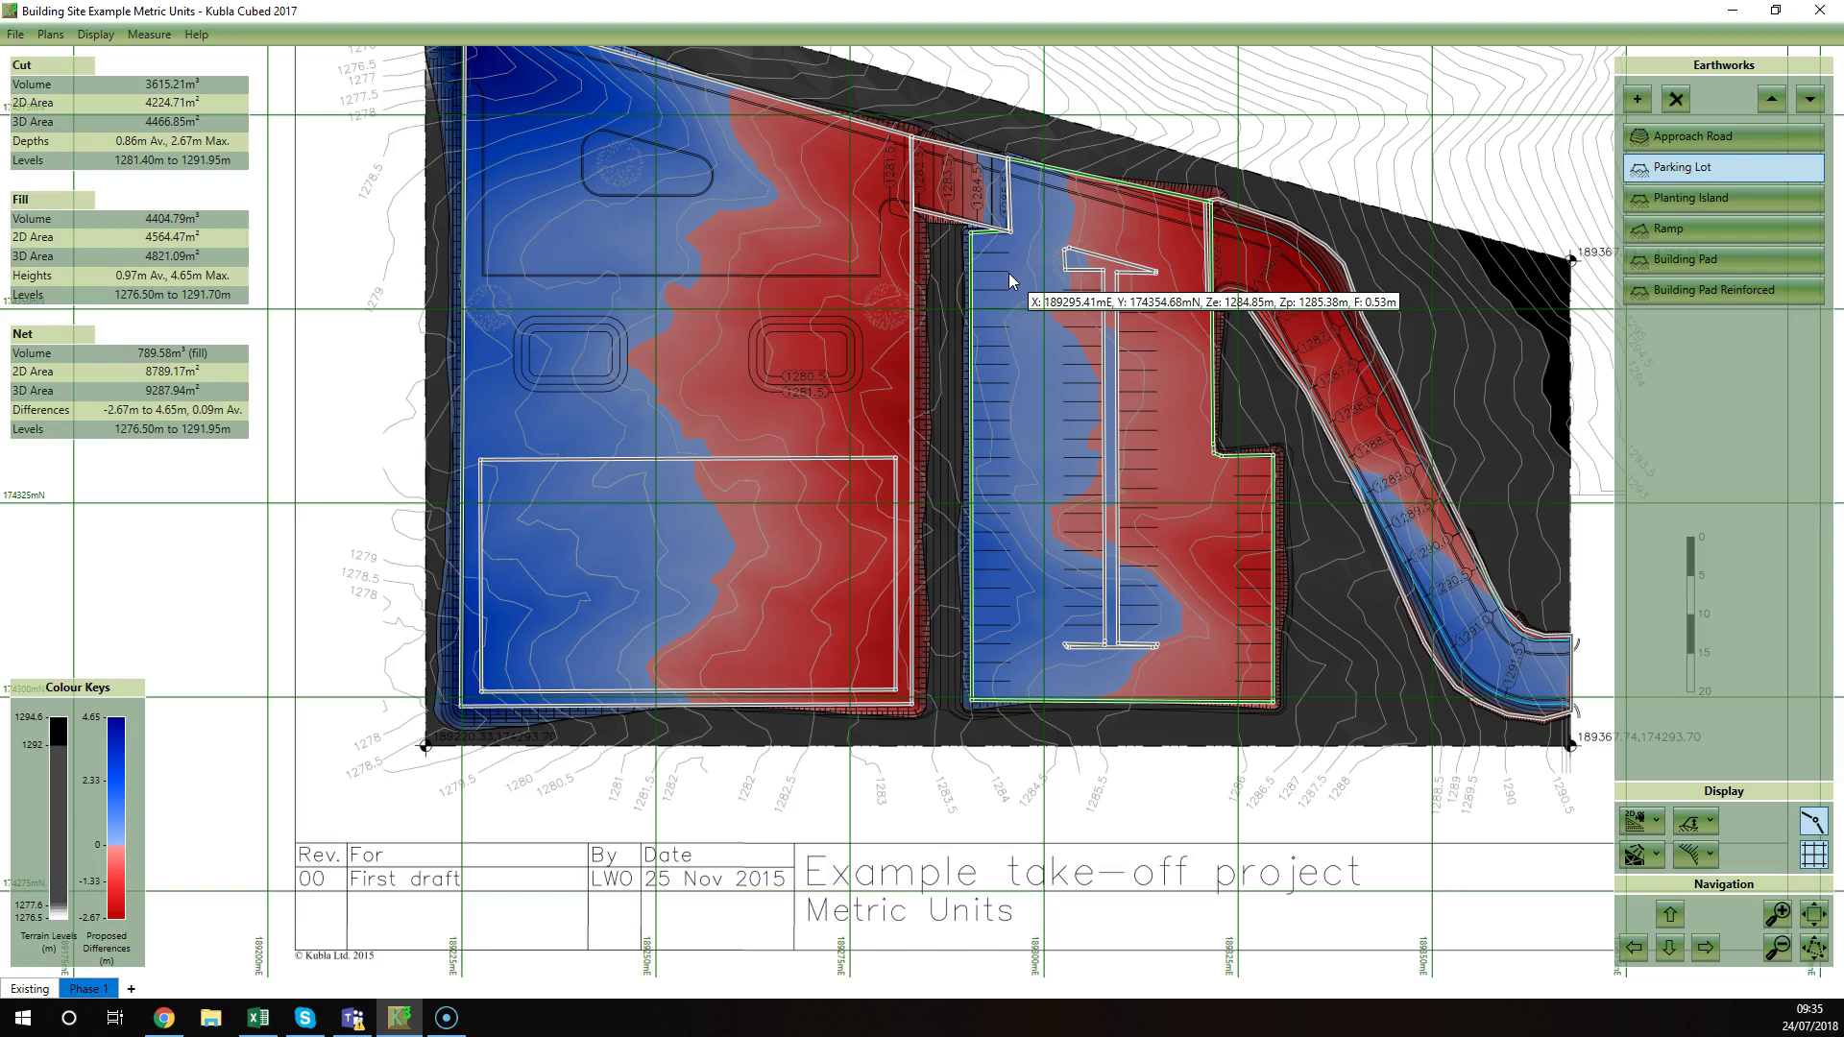
{"action": "left_click", "coordinate": [1638, 822]}
{"action": "left_click", "coordinate": [1659, 890]}
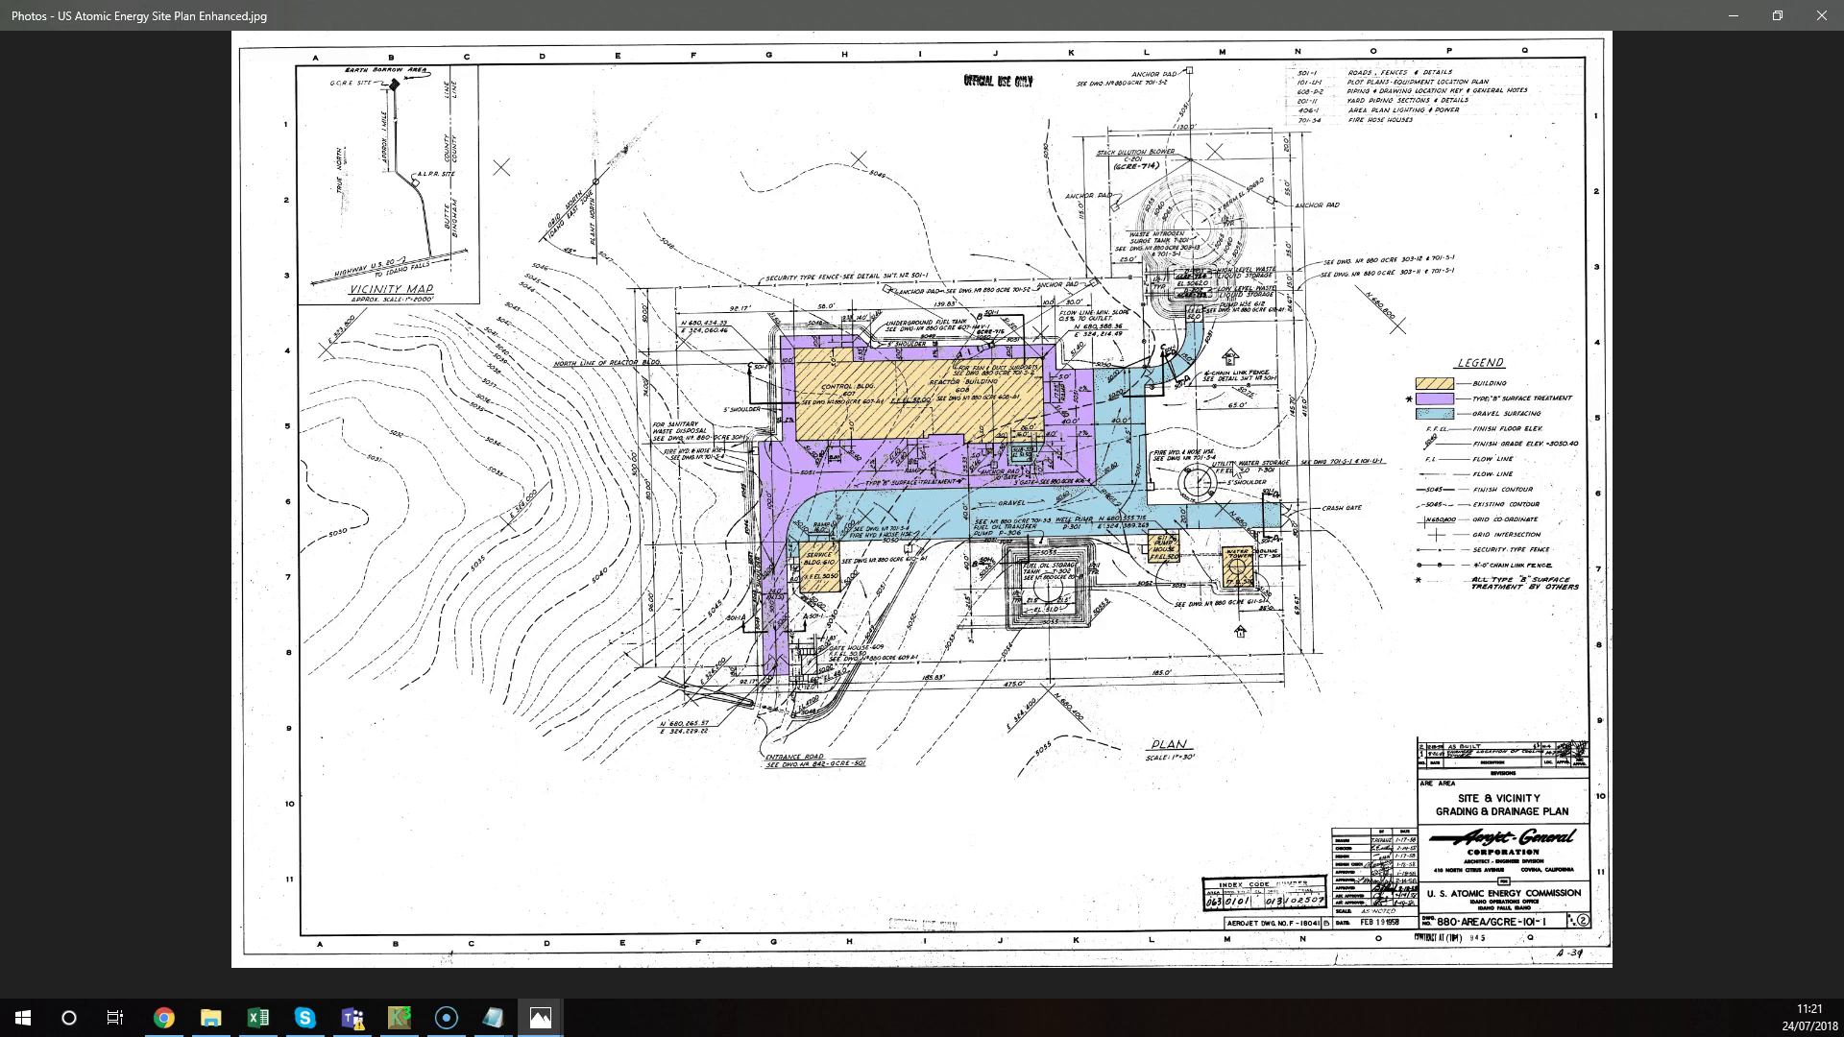
- Examine the US Atomic Energy site plan and view the project's existing ground in 3D Orbit View
{"action": "scroll", "coordinate": [1183, 468], "scroll_direction": "up", "scroll_amount": 3}
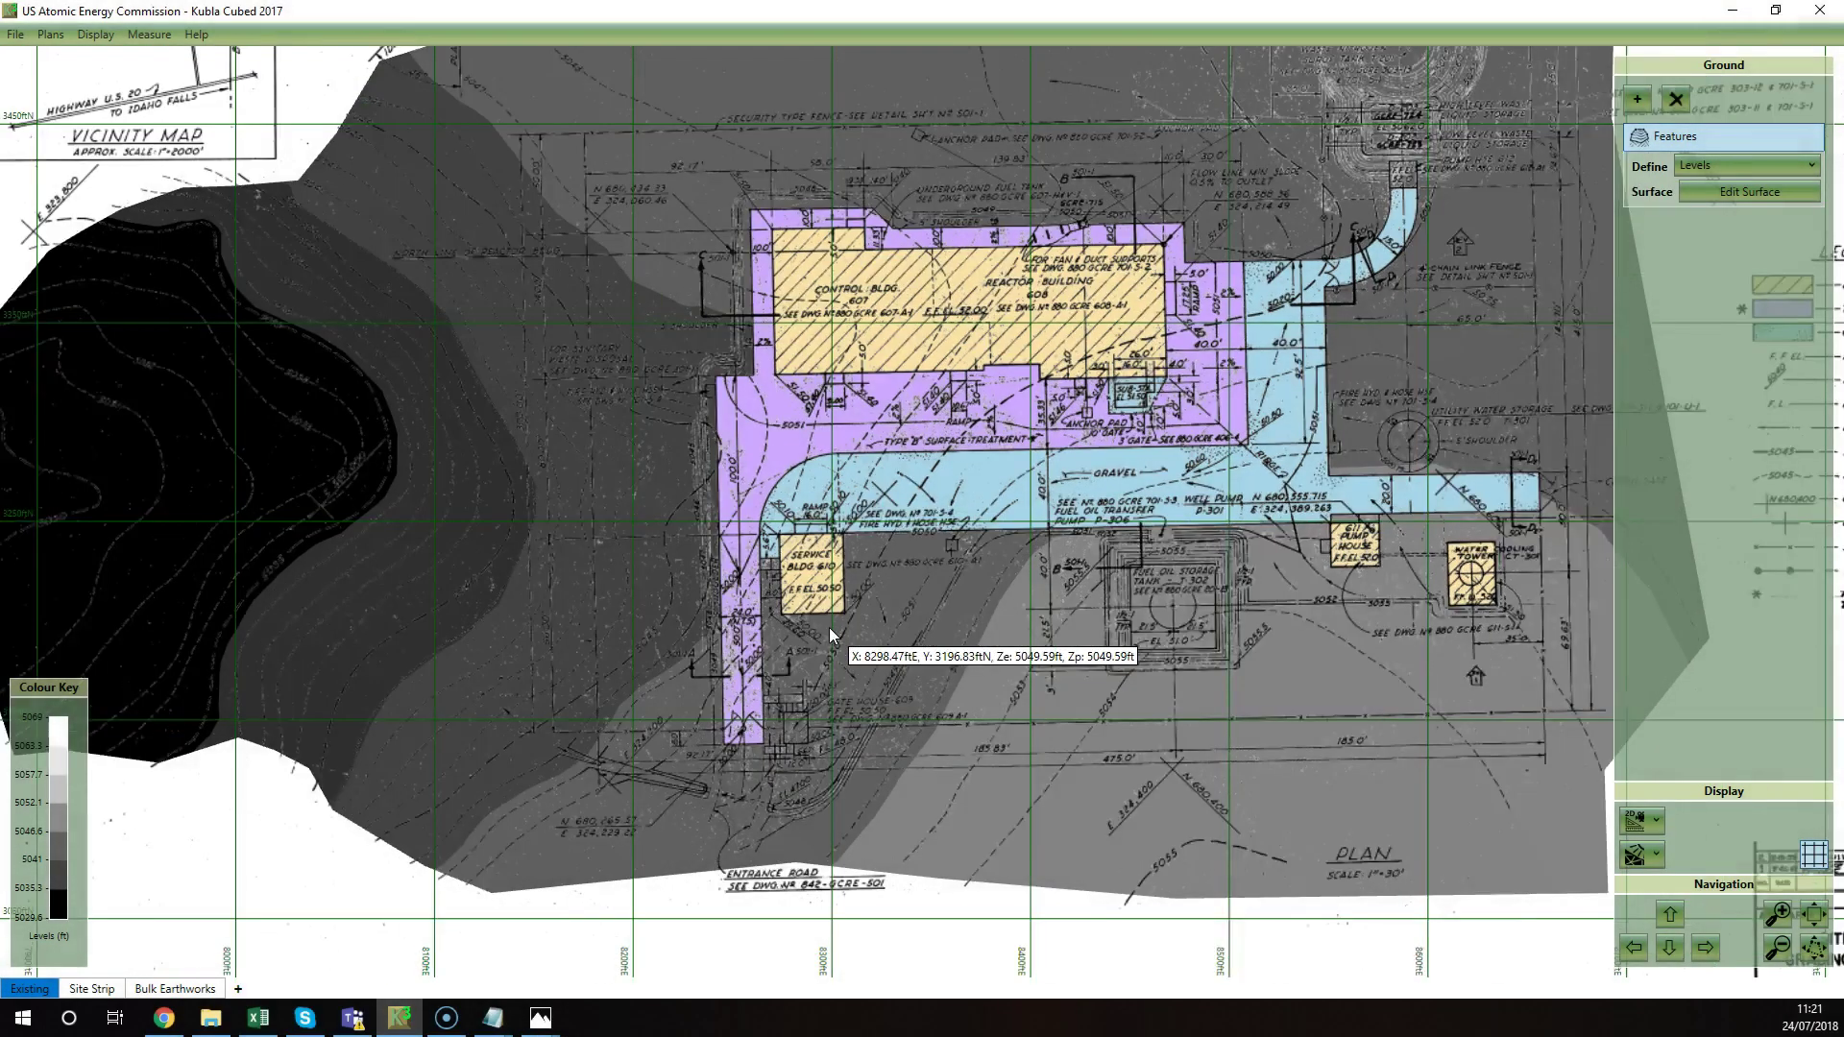
{"action": "scroll", "coordinate": [832, 625], "scroll_direction": "down", "scroll_amount": 1}
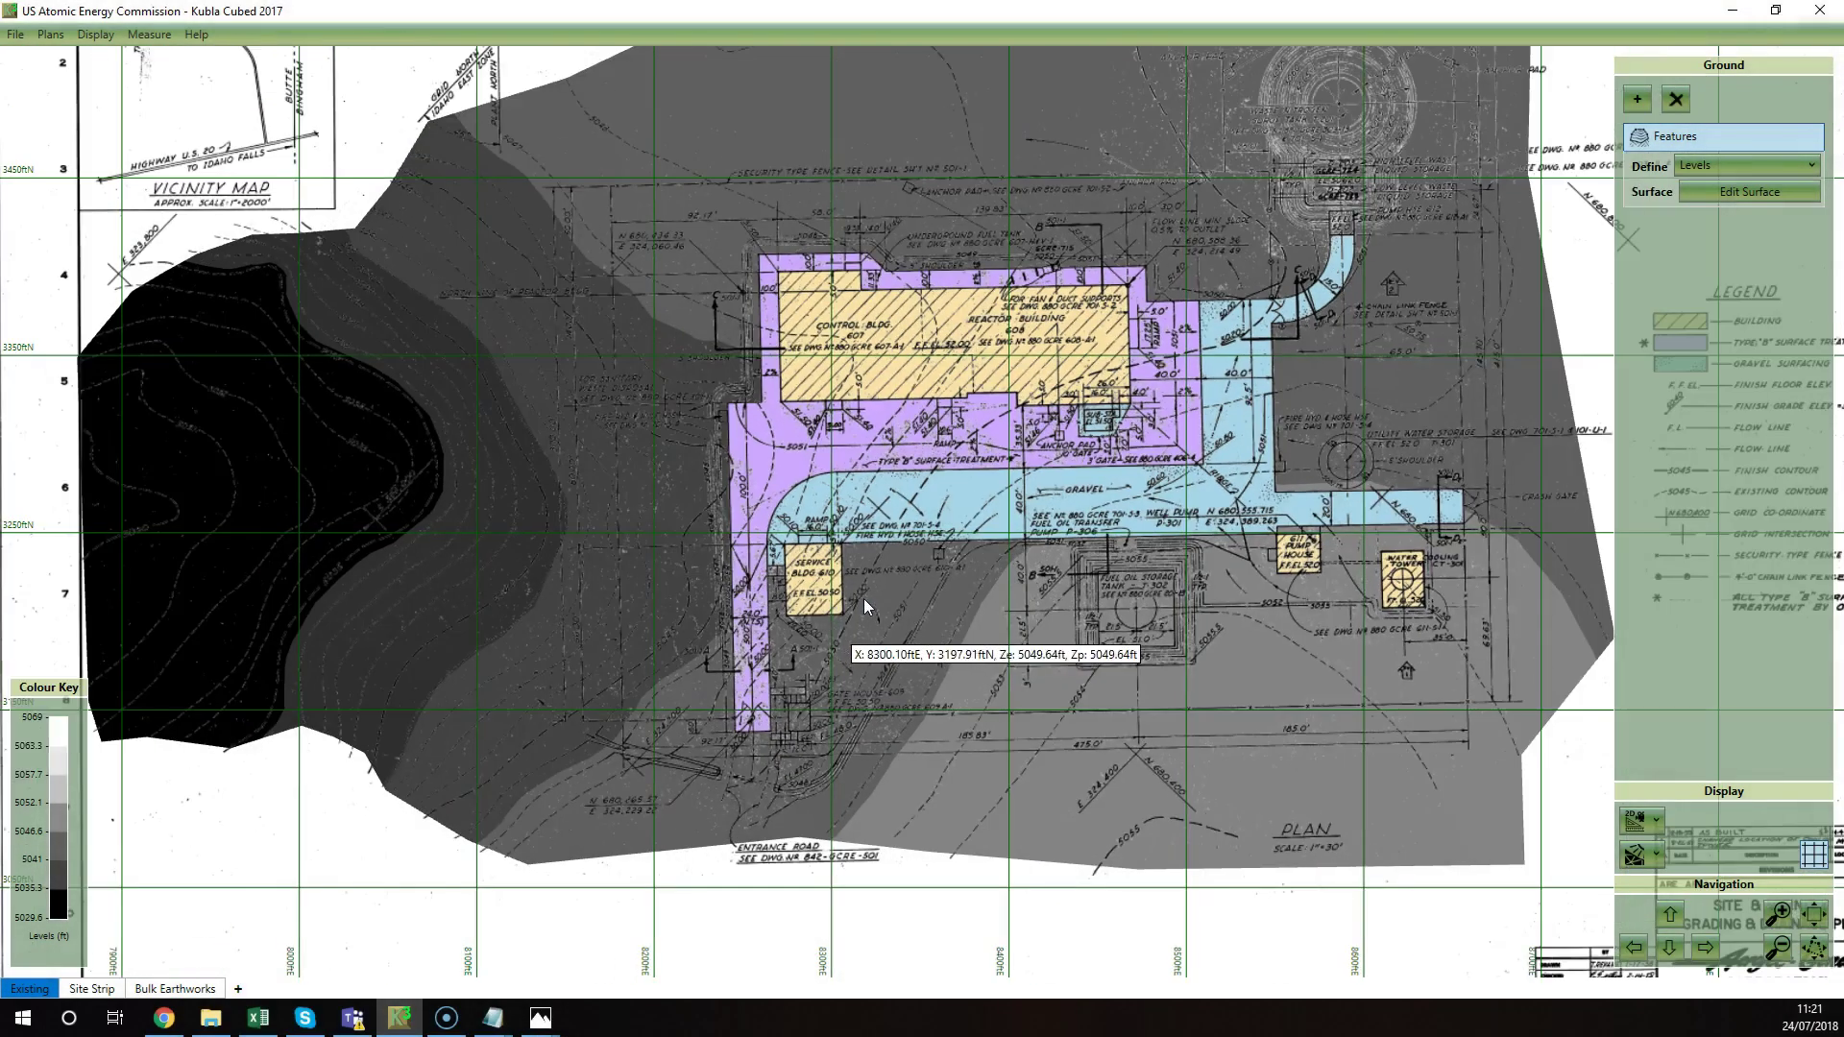
{"action": "left_click", "coordinate": [1647, 821]}
{"action": "left_click", "coordinate": [1650, 885]}
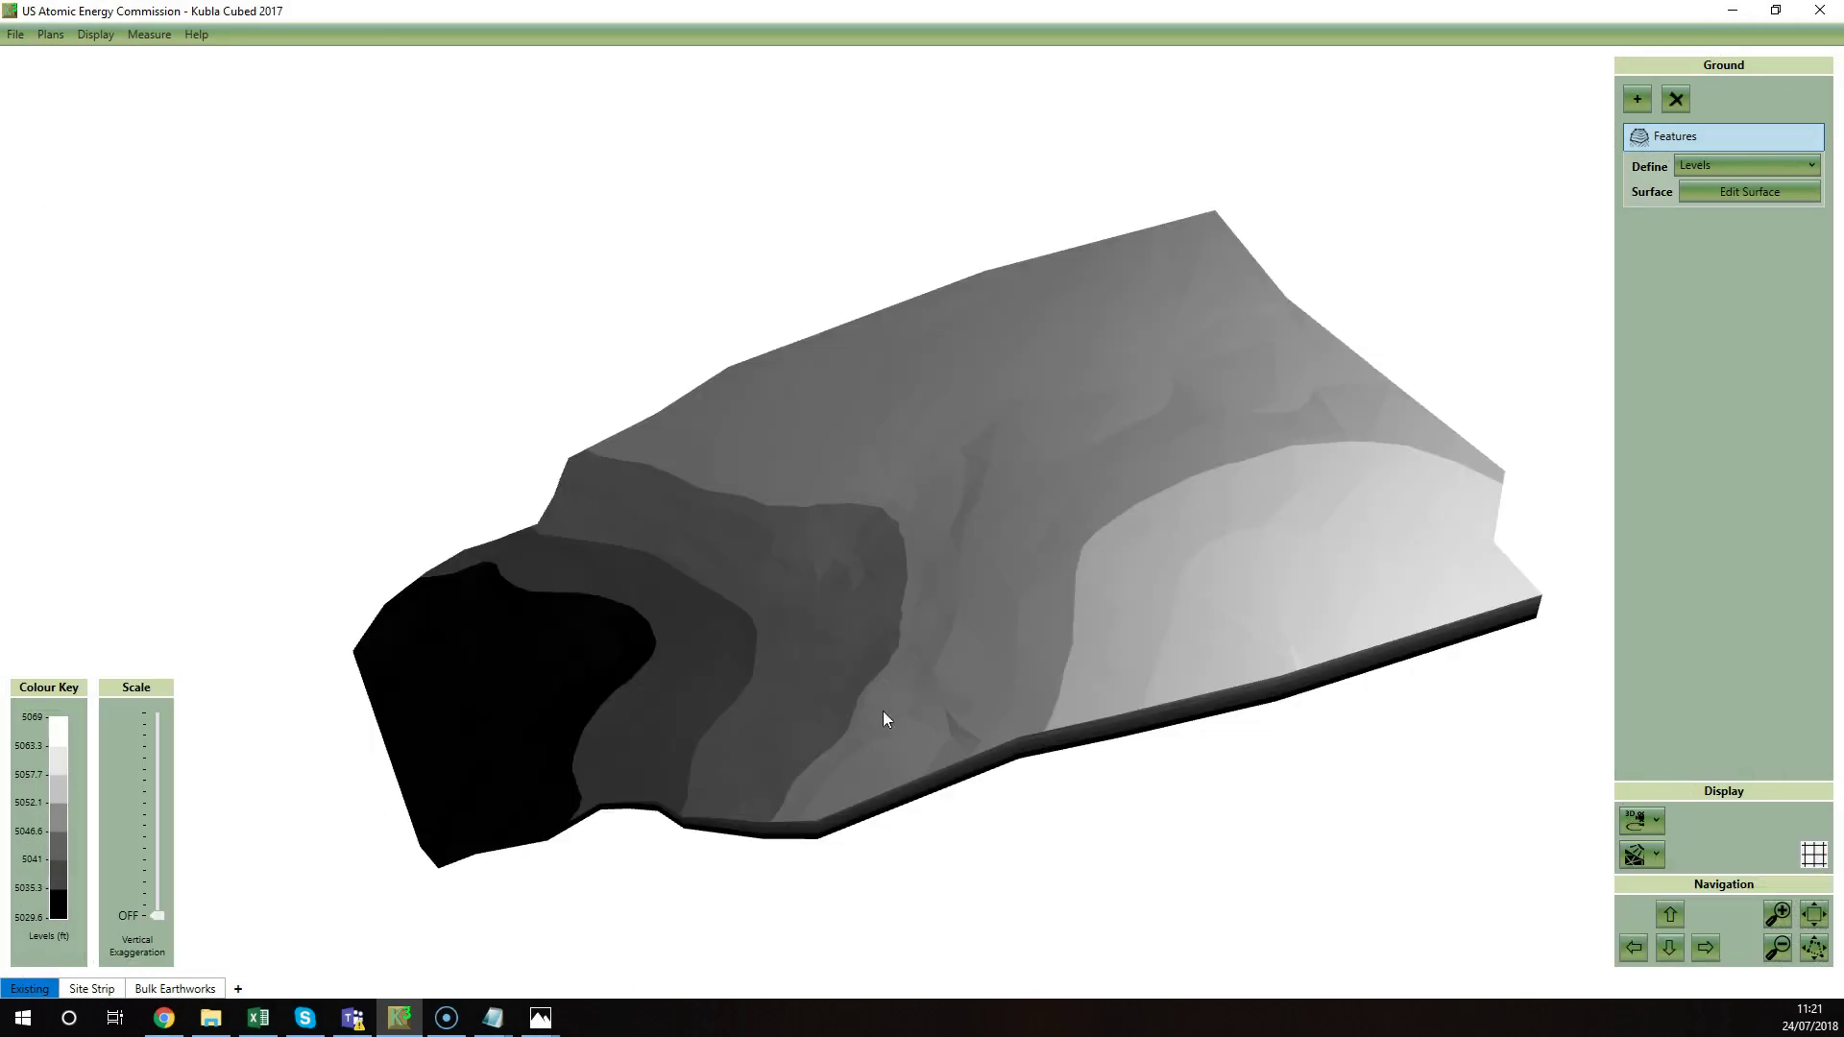
- Review the Site Strip phase and the Bulk Earthworks phase in 3D
{"action": "left_click", "coordinate": [93, 989]}
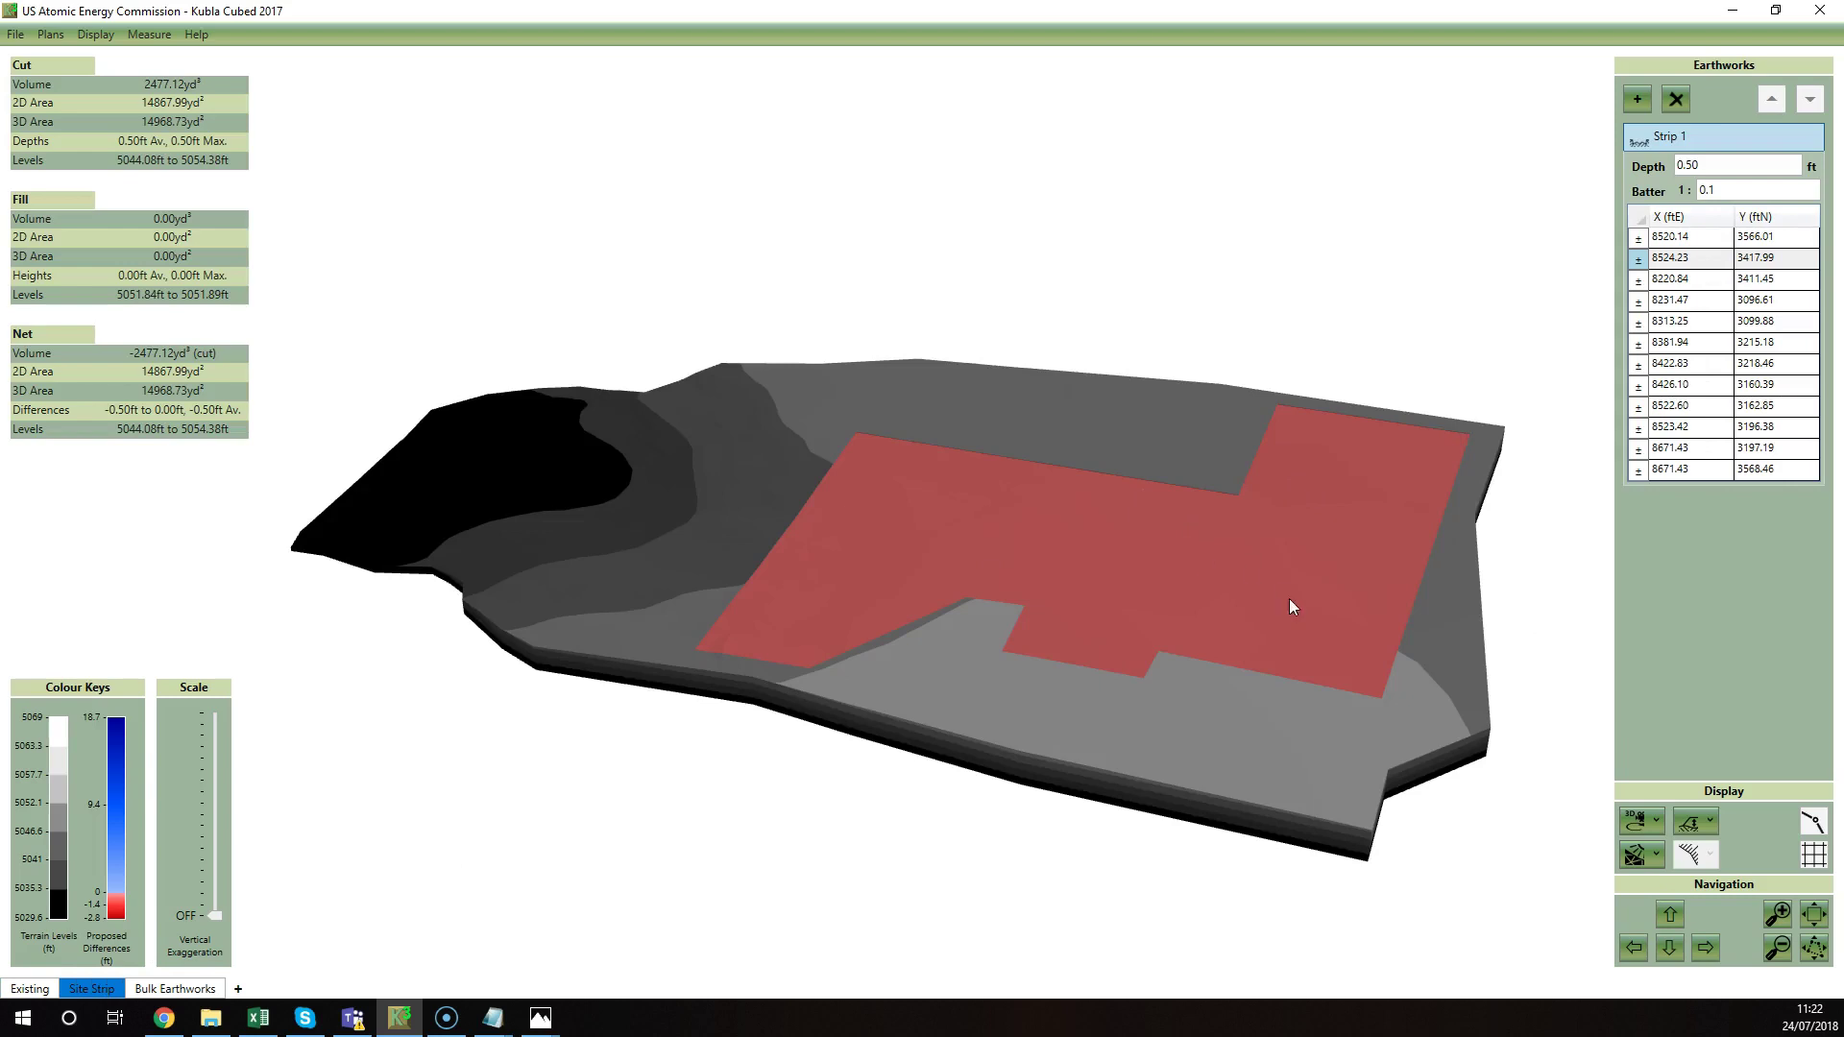
{"action": "left_click", "coordinate": [198, 990]}
{"action": "scroll", "coordinate": [1060, 595], "scroll_direction": "down", "scroll_amount": 3}
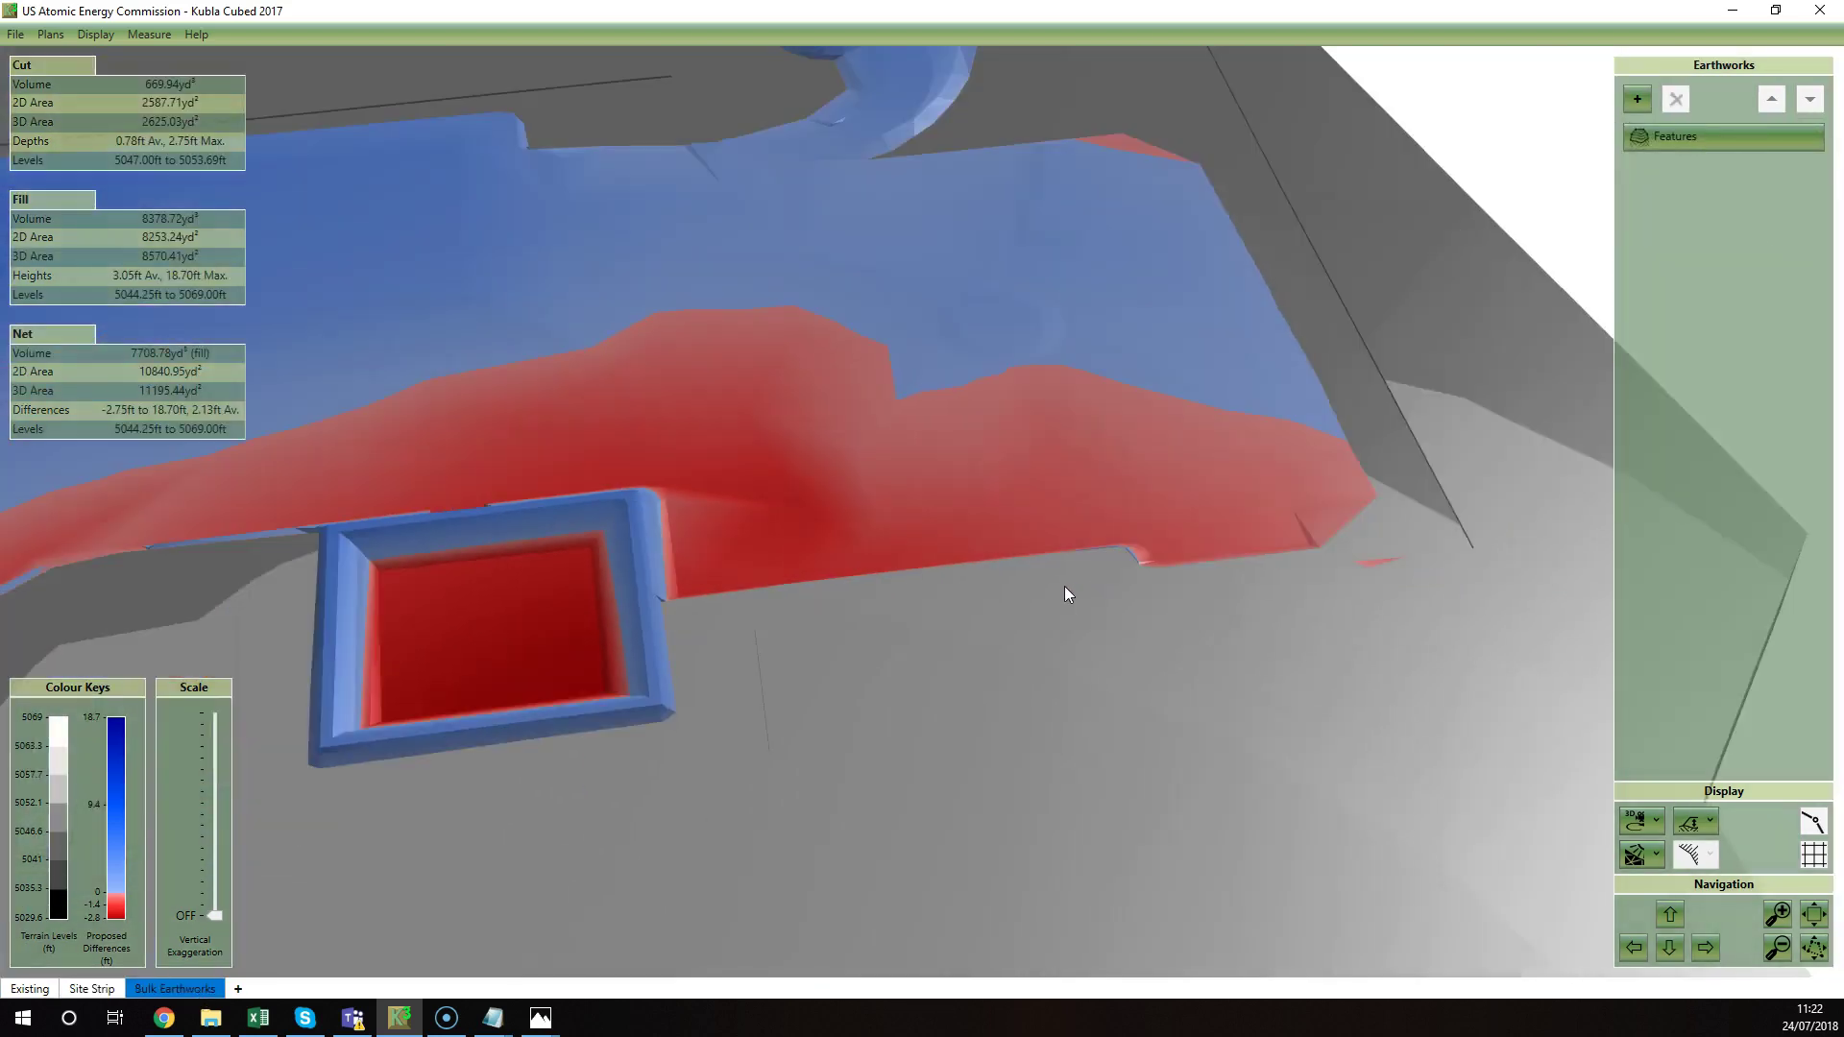
{"action": "scroll", "coordinate": [1073, 564], "scroll_direction": "down", "scroll_amount": 6}
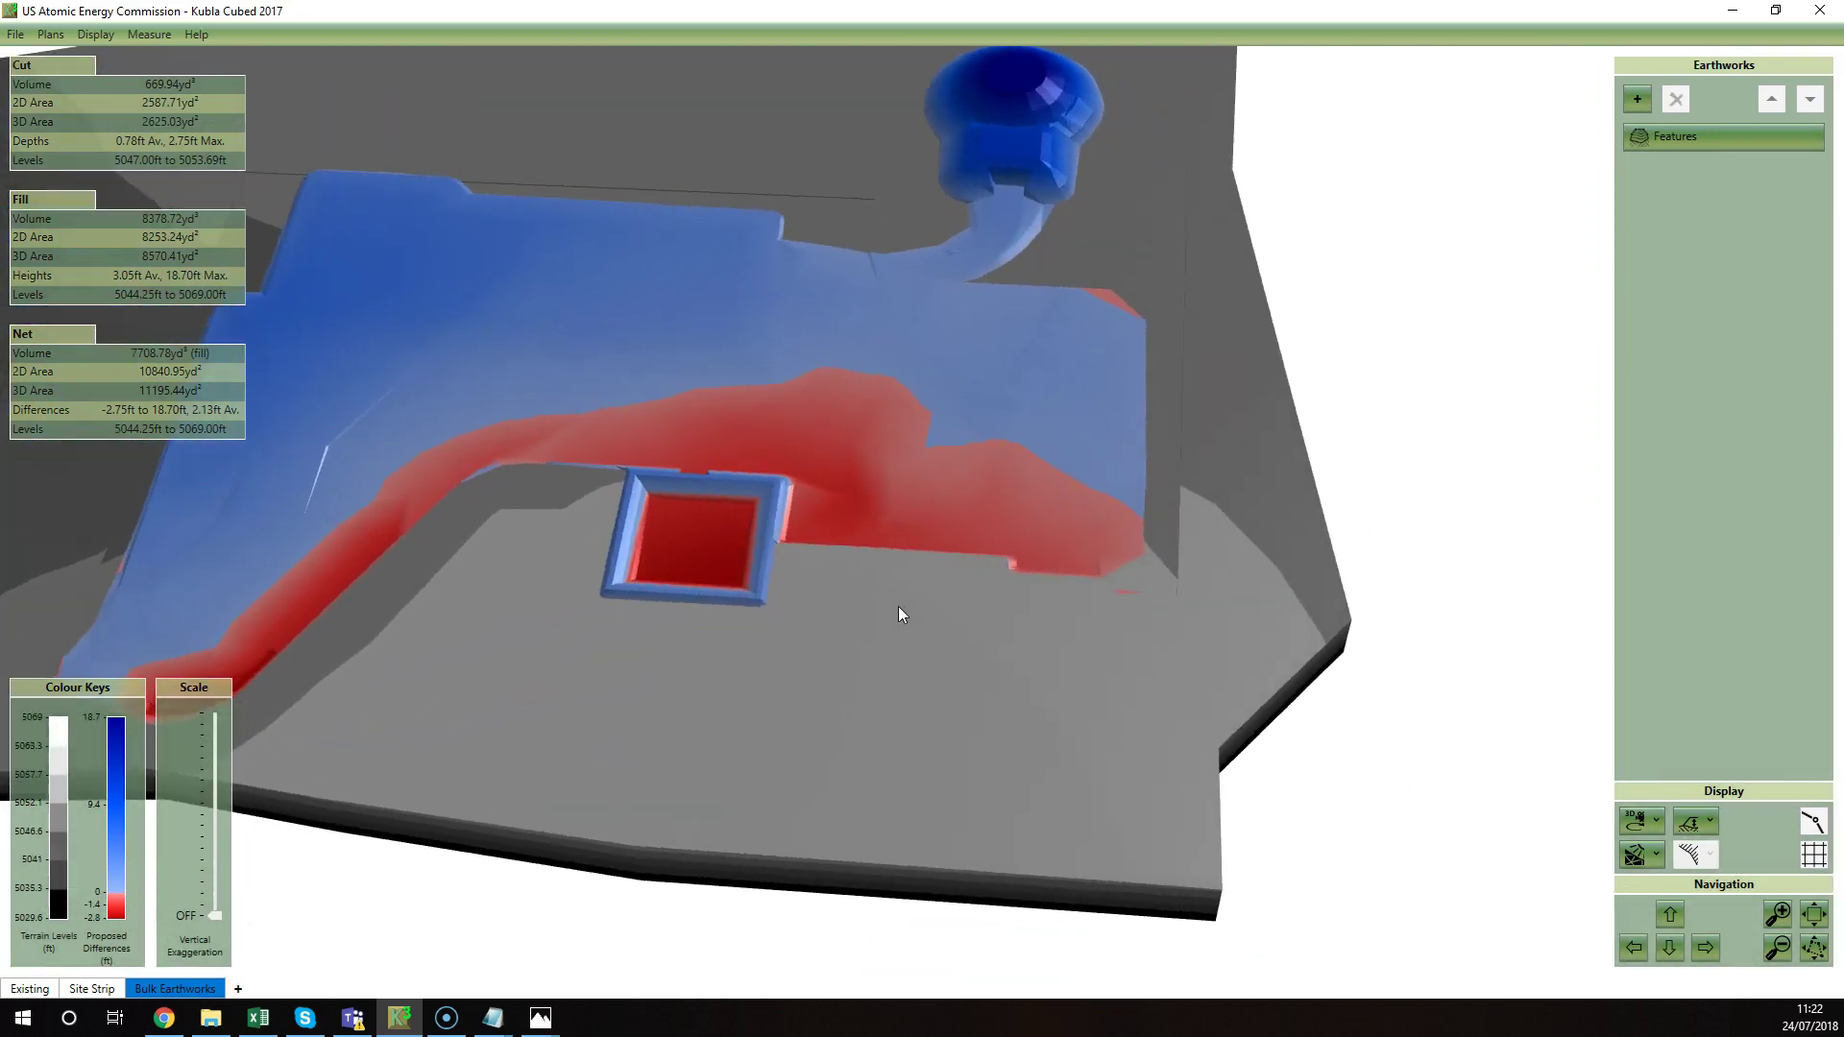
- Examine the outlines and contours of the Features surface with the plan image hidden, and leave the surface editor without saving
{"action": "left_click", "coordinate": [1680, 135]}
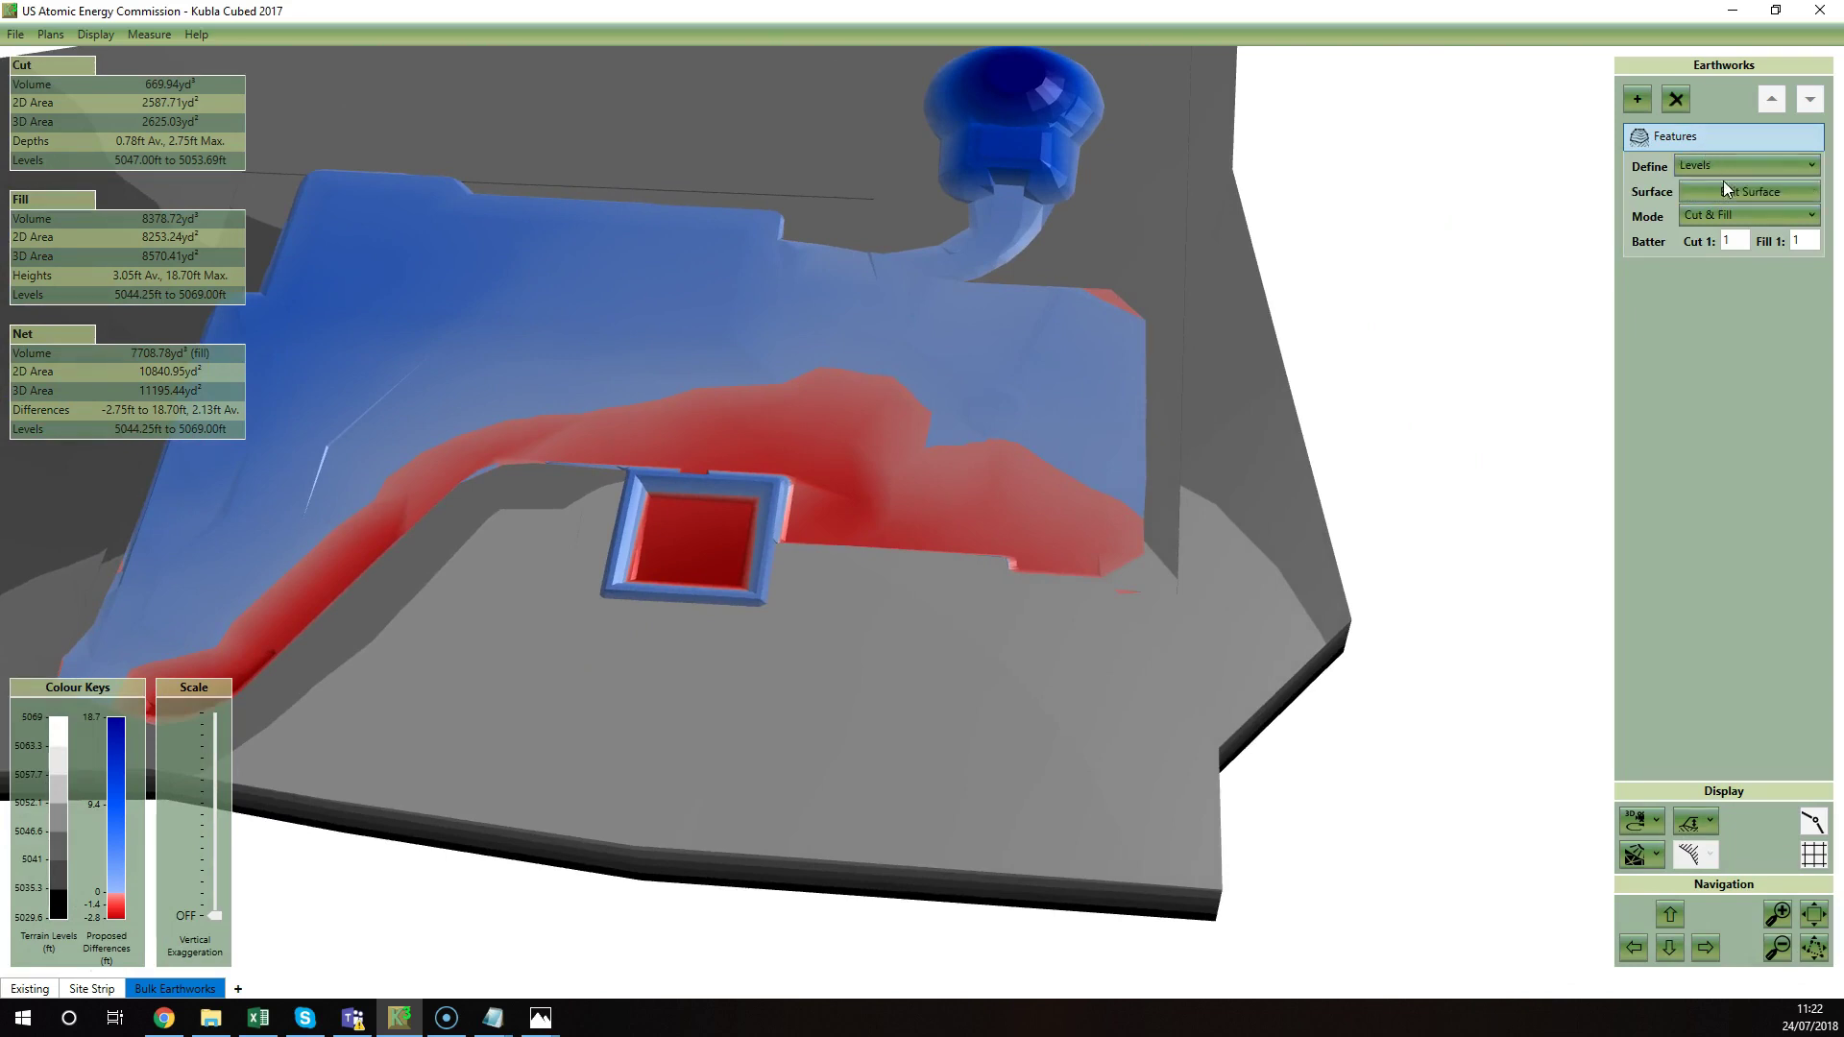
{"action": "left_click", "coordinate": [1727, 196]}
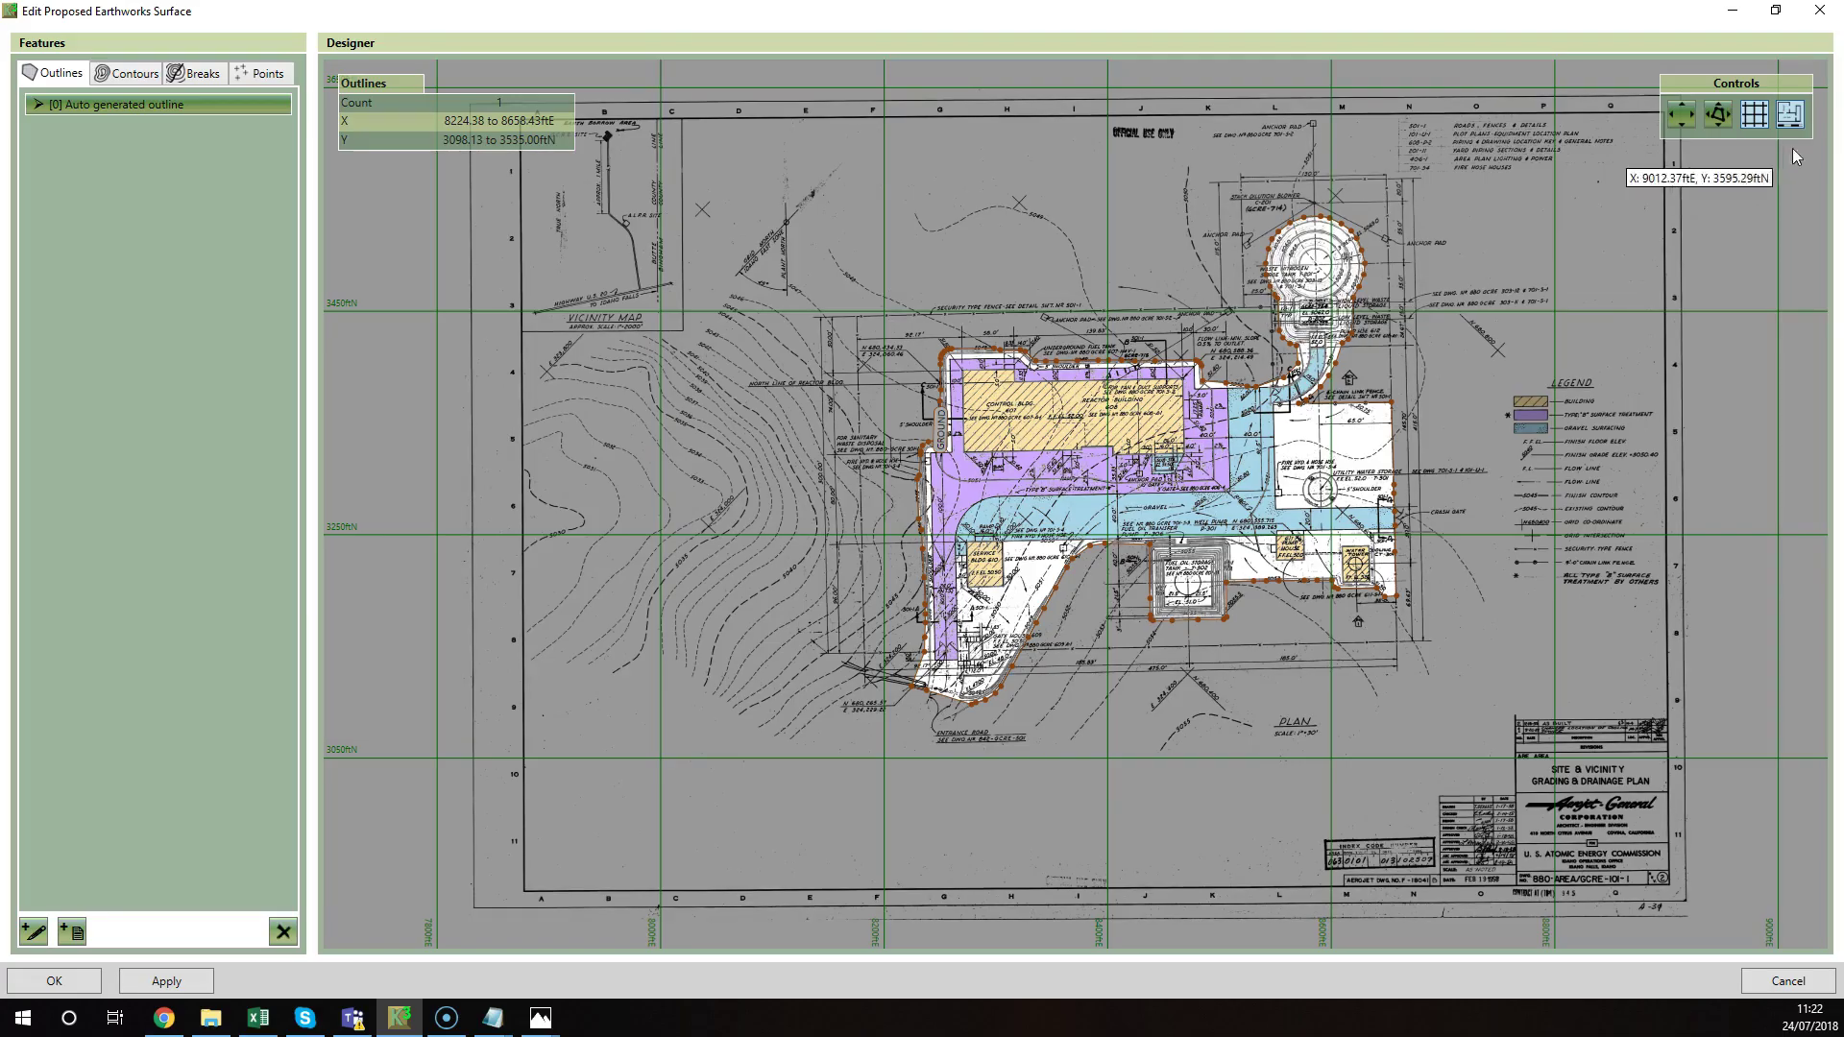
{"action": "left_click", "coordinate": [1790, 115]}
{"action": "scroll", "coordinate": [1438, 400], "scroll_direction": "up", "scroll_amount": 3}
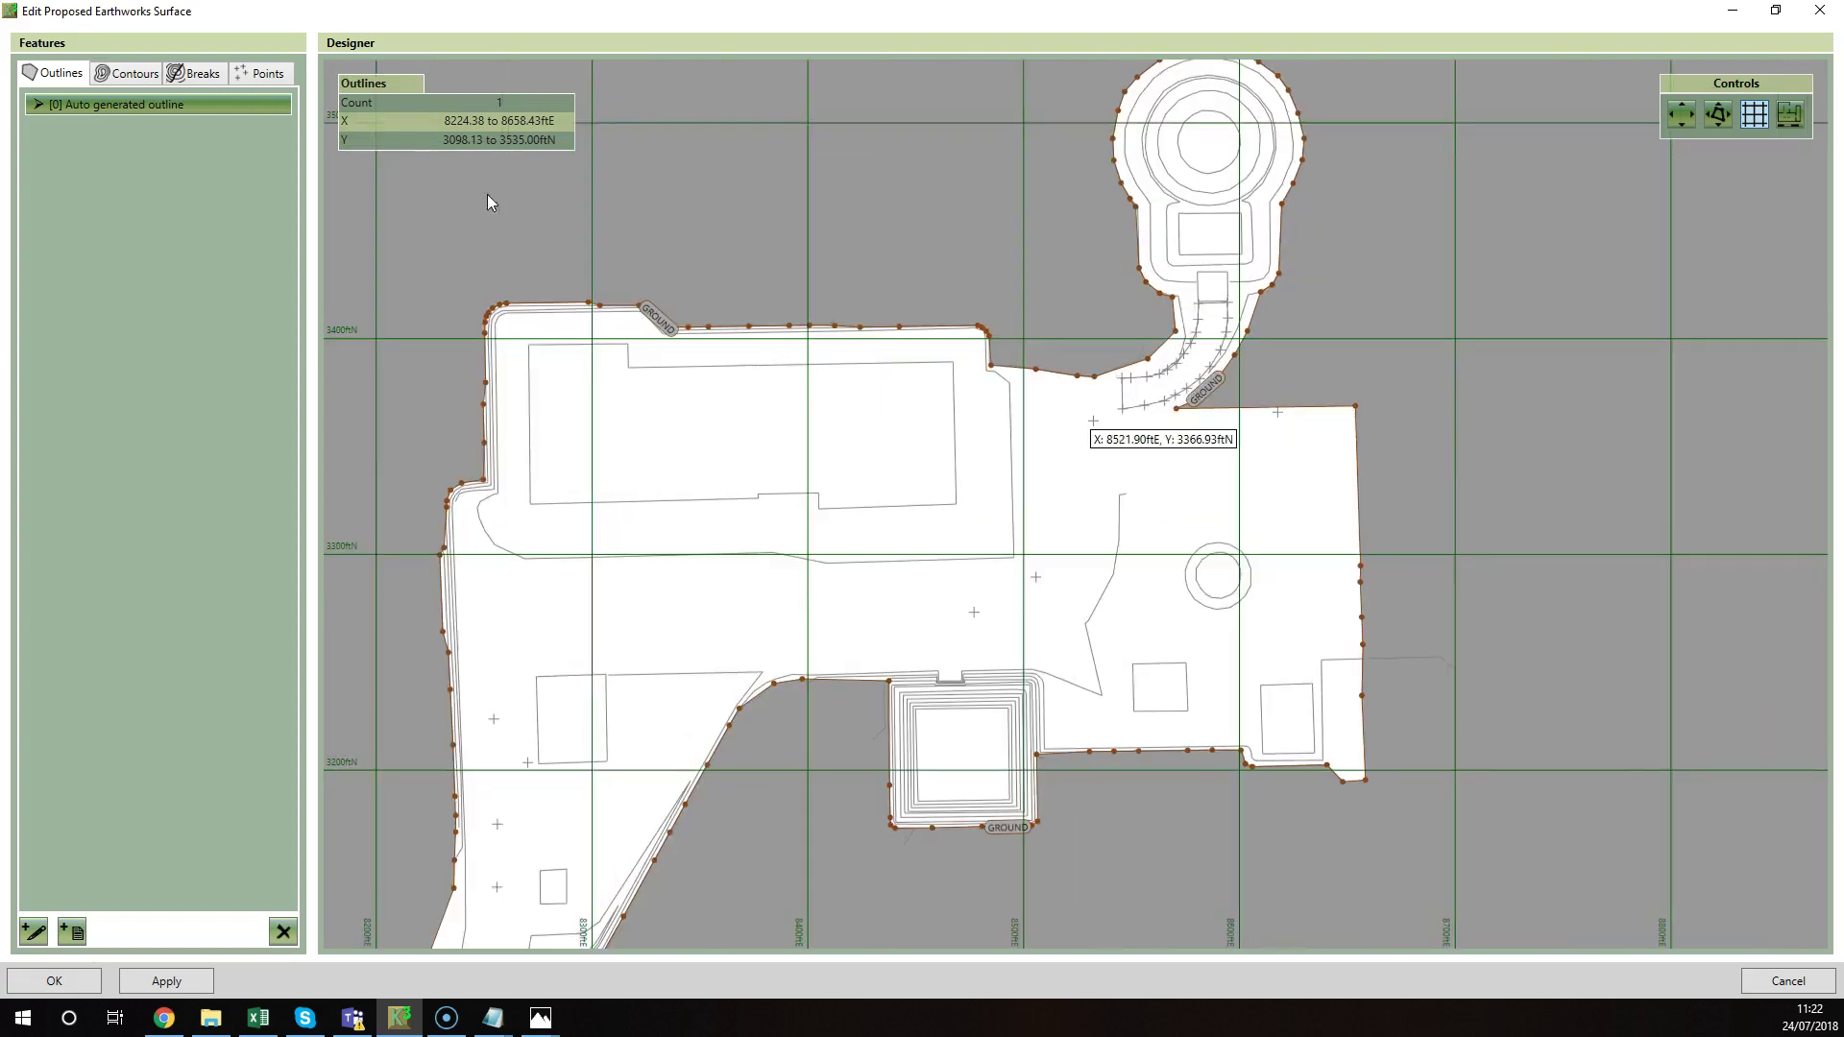
{"action": "left_click", "coordinate": [131, 76]}
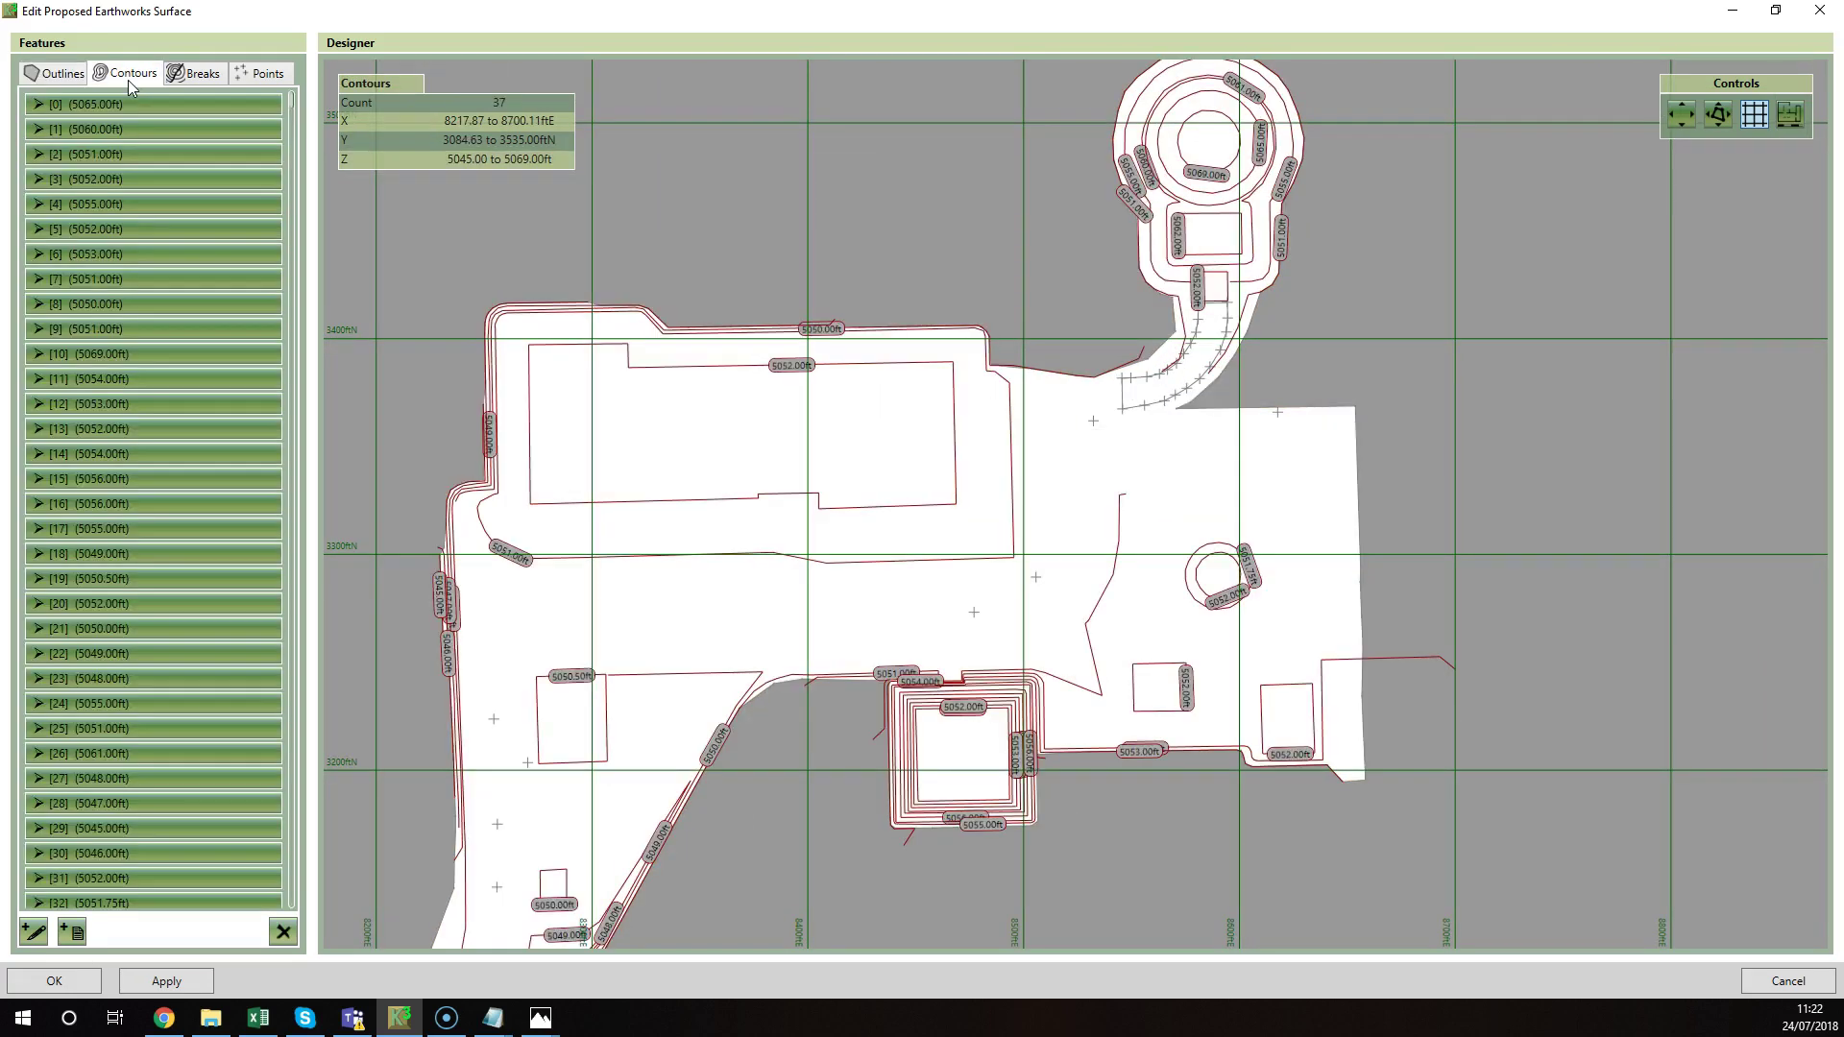
{"action": "left_click", "coordinate": [1773, 985]}
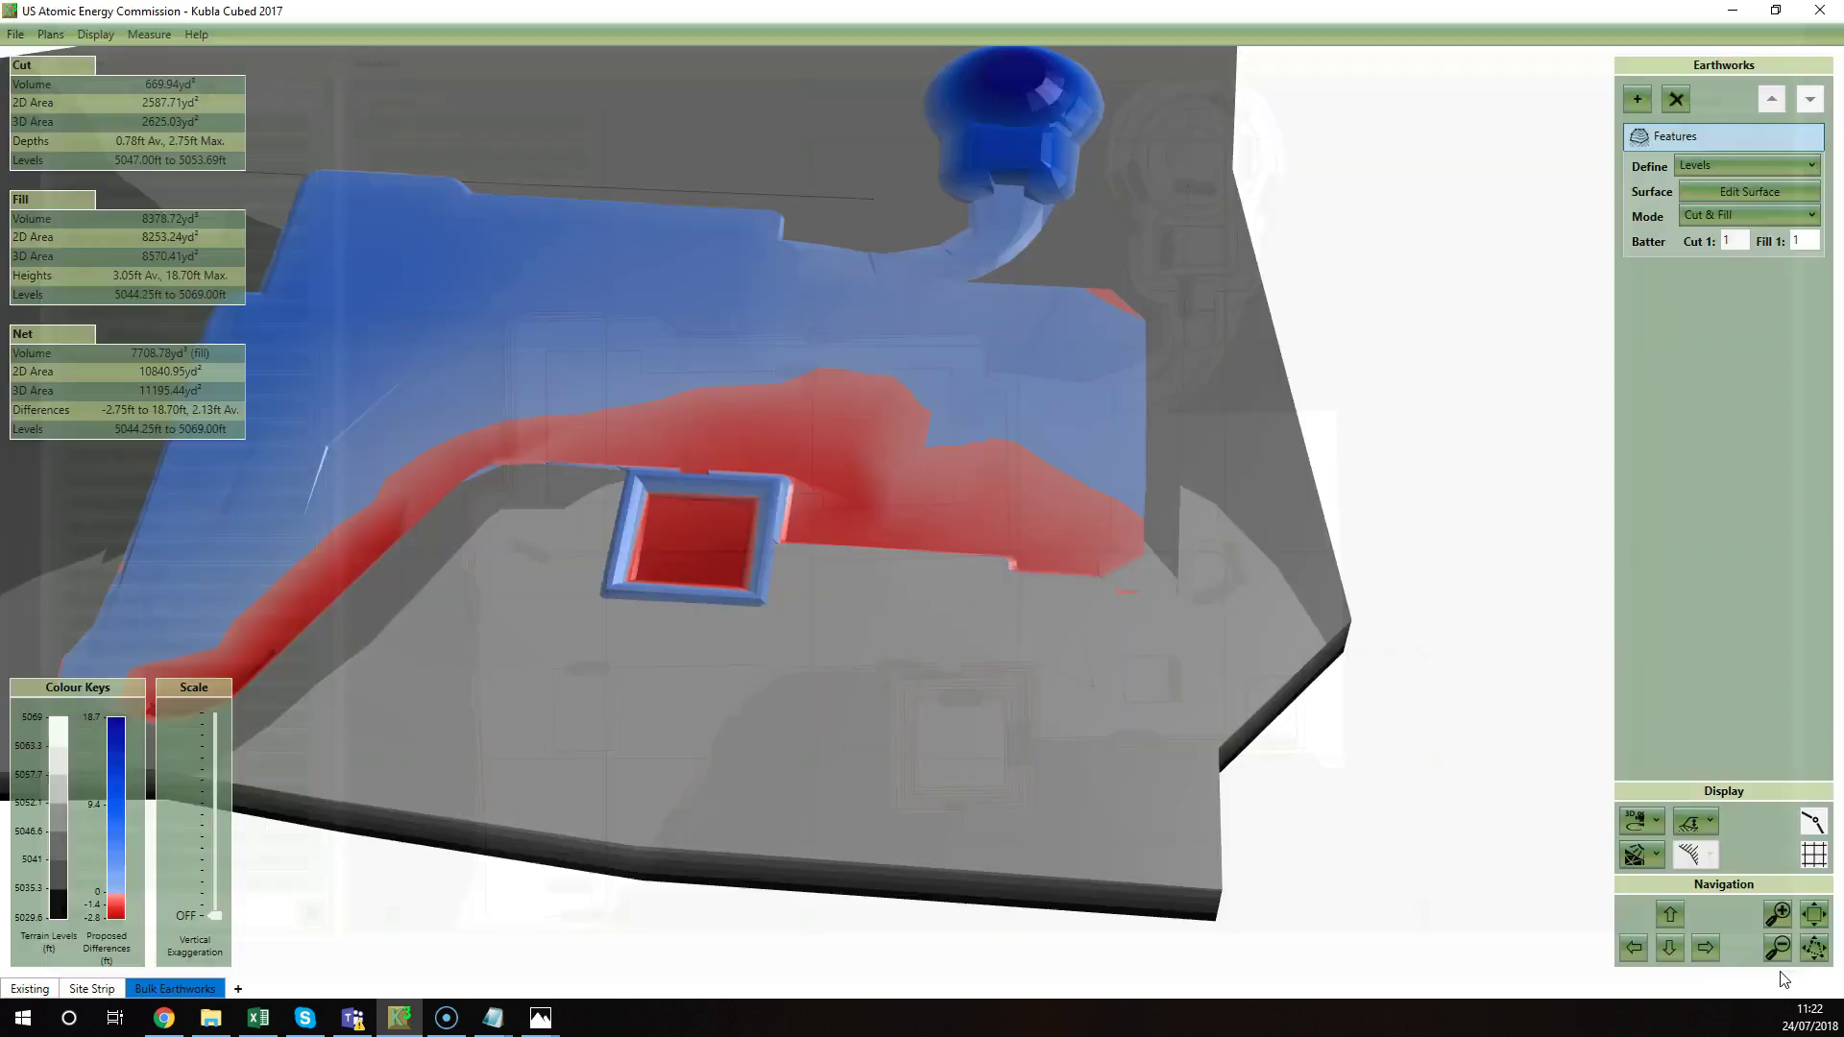
- Inspect the Bulk Earthworks phase from above in 3D and over the site plan in Design View
{"action": "scroll", "coordinate": [1139, 699], "scroll_direction": "down", "scroll_amount": 2}
{"action": "left_click_drag", "start_coordinate": [1102, 684], "coordinate": [1019, 671]}
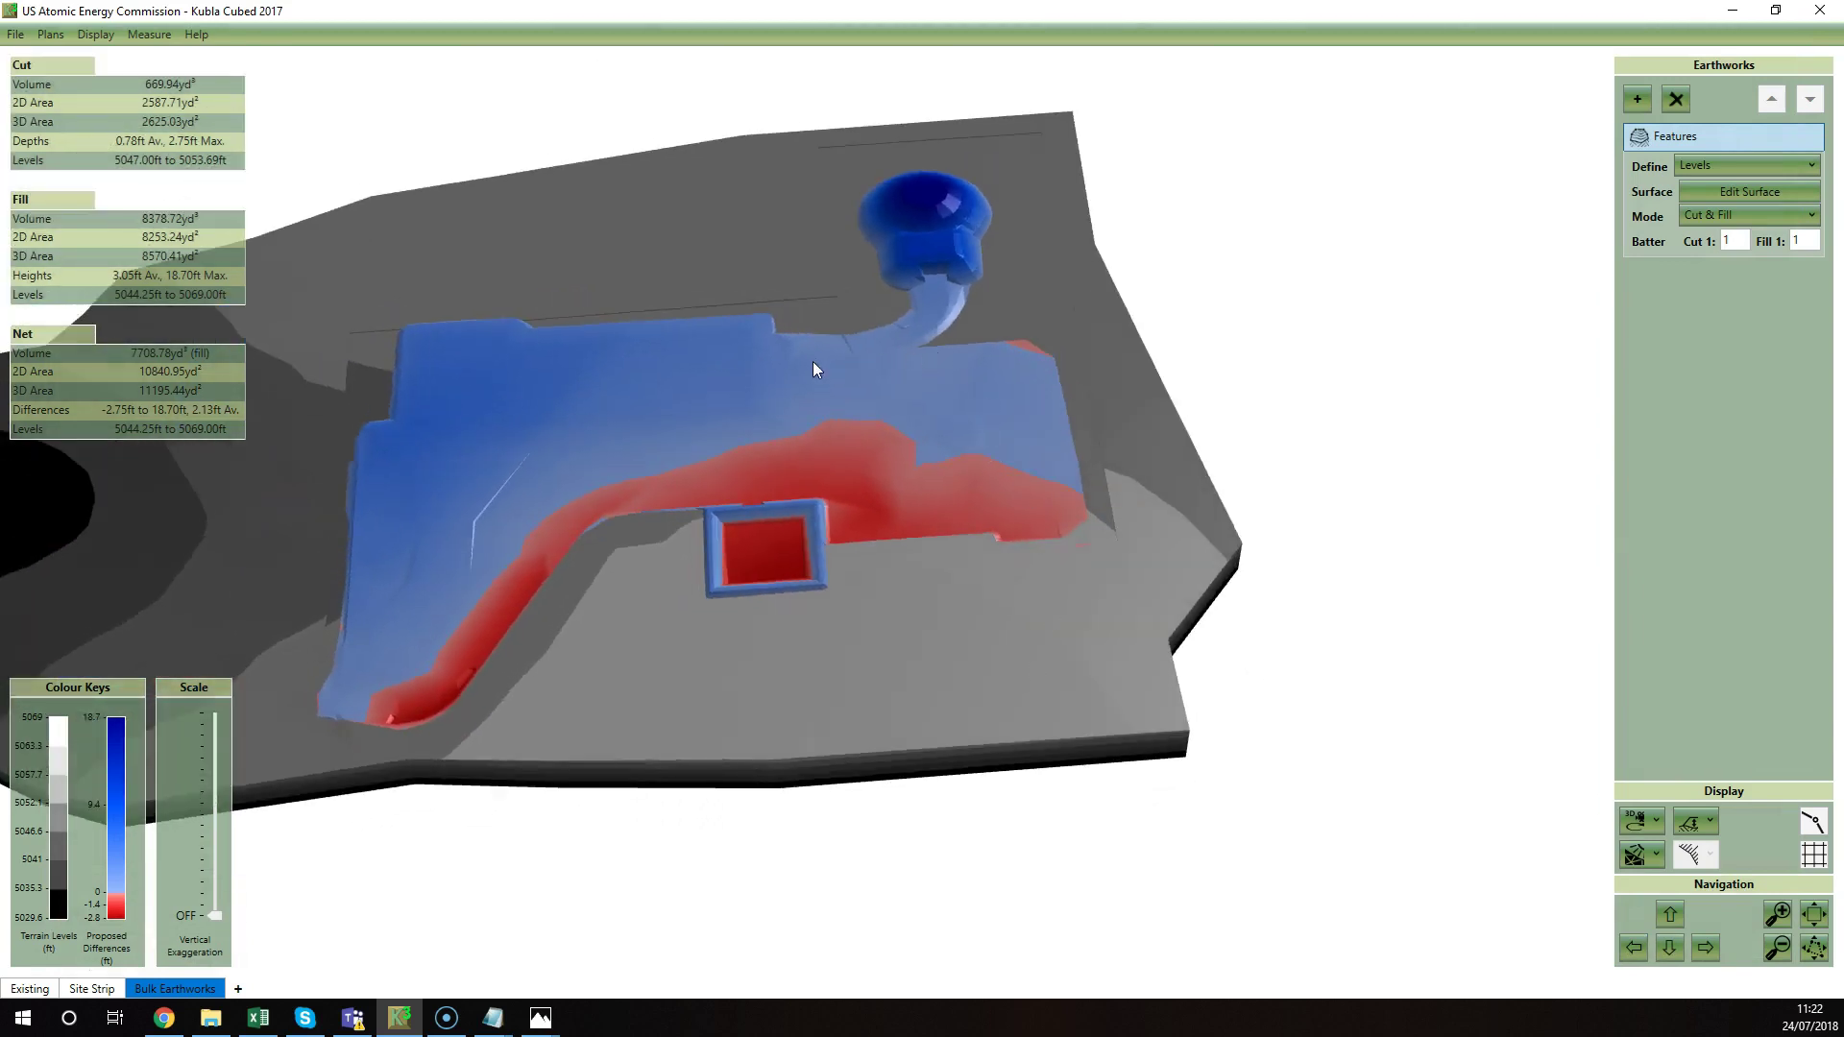
{"action": "left_click", "coordinate": [1653, 821]}
{"action": "left_click", "coordinate": [1679, 887]}
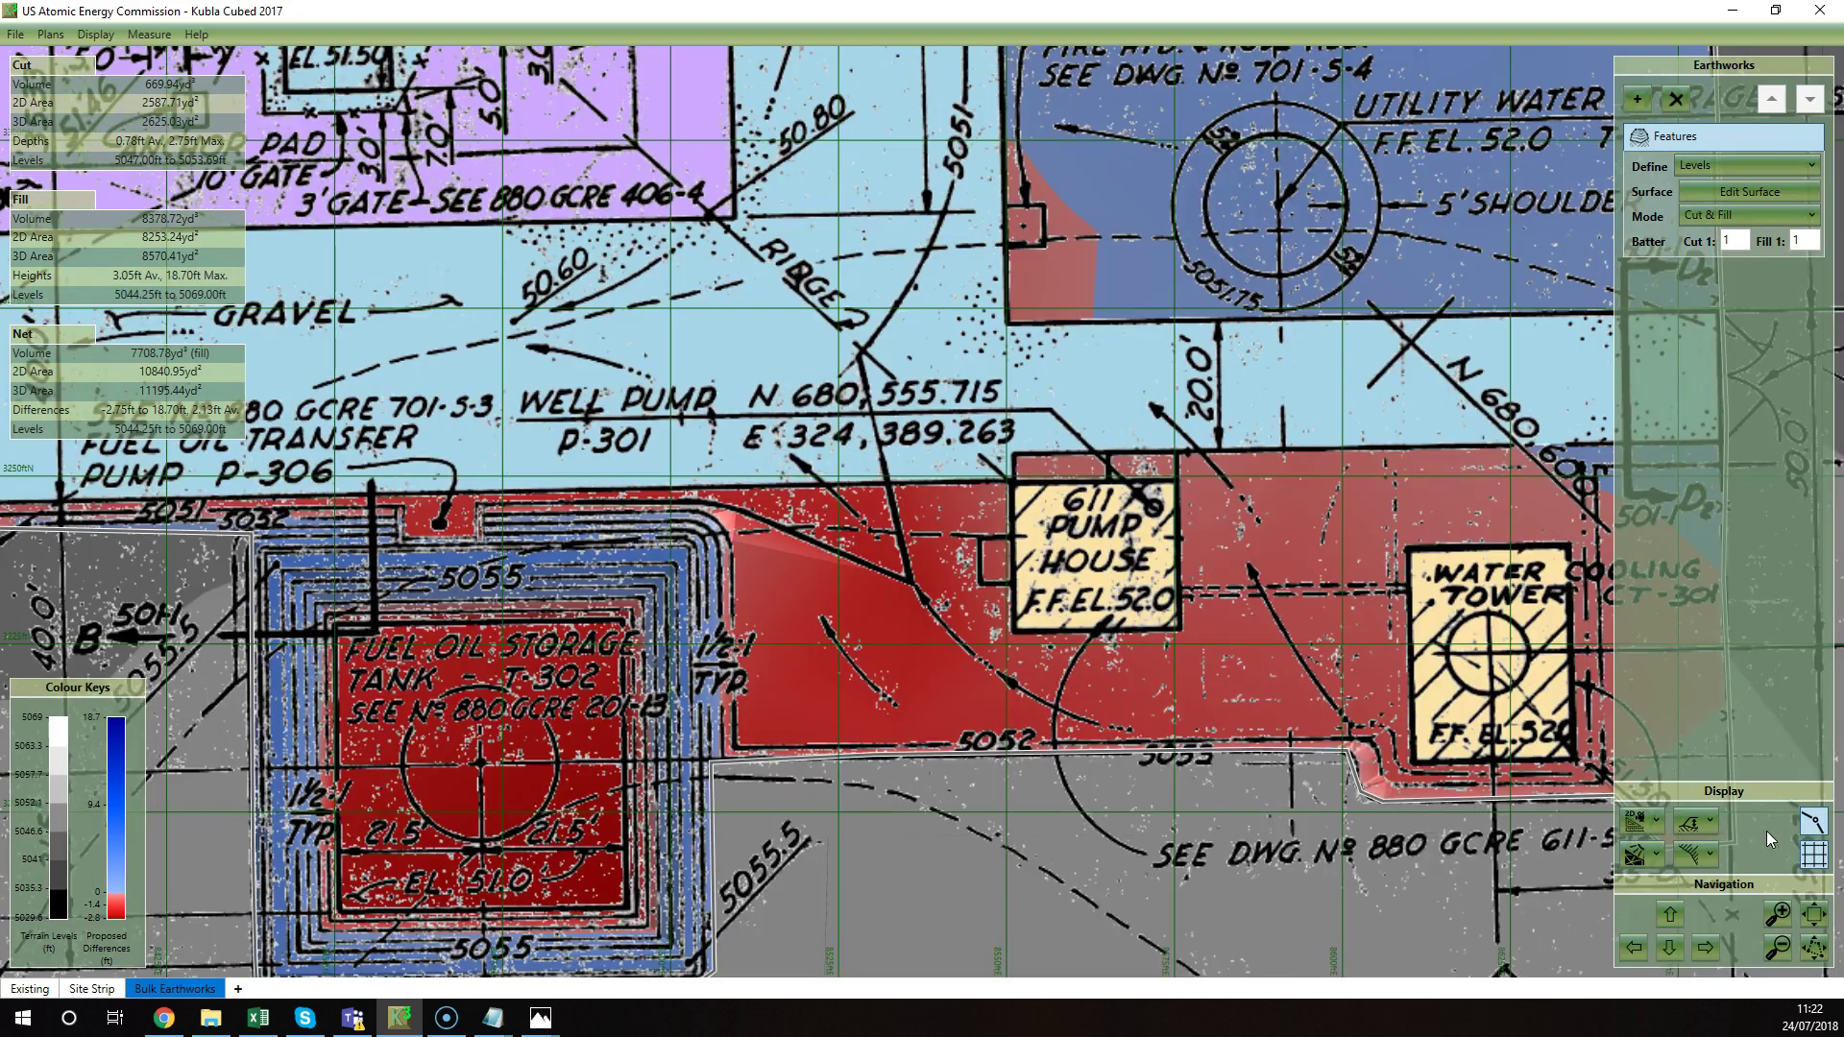
{"action": "scroll", "coordinate": [1191, 553], "scroll_direction": "down", "scroll_amount": 5}
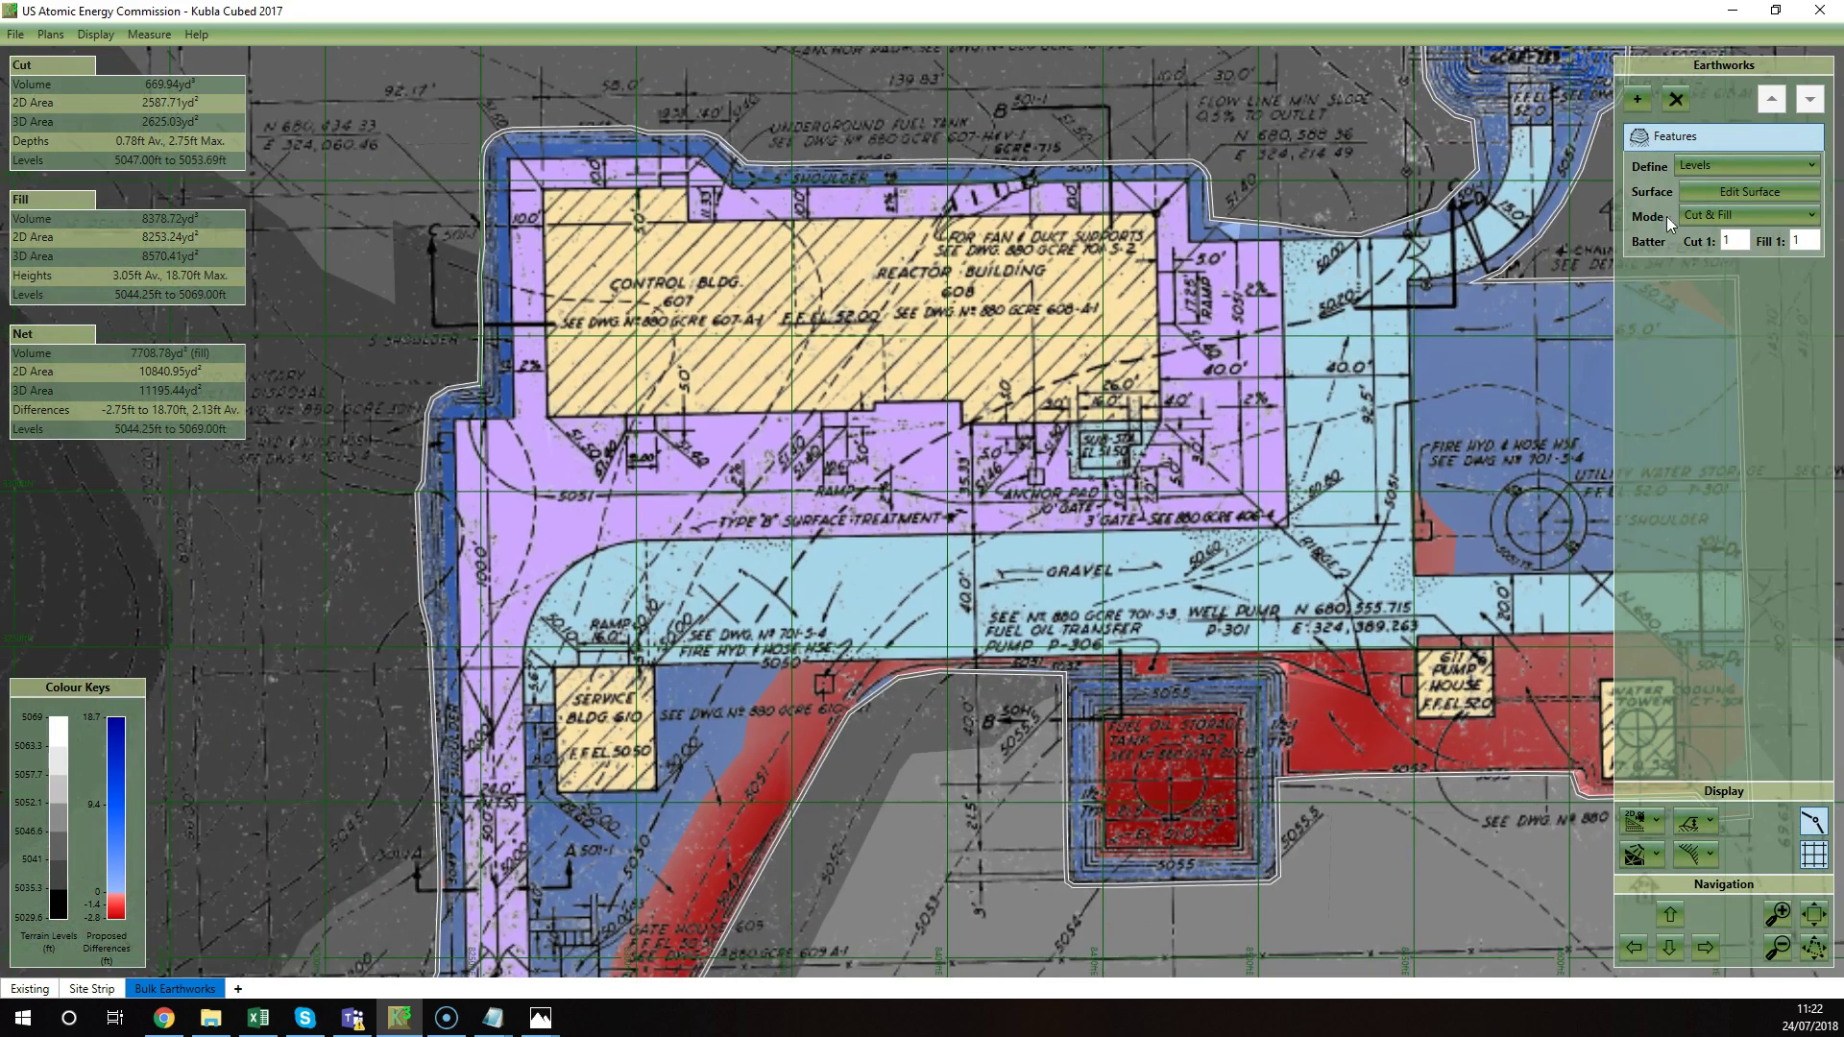
- Add a Strip earthwork to Bulk Earthworks by tracing the four corners of the 611 Pump House
{"action": "left_click", "coordinate": [1637, 102]}
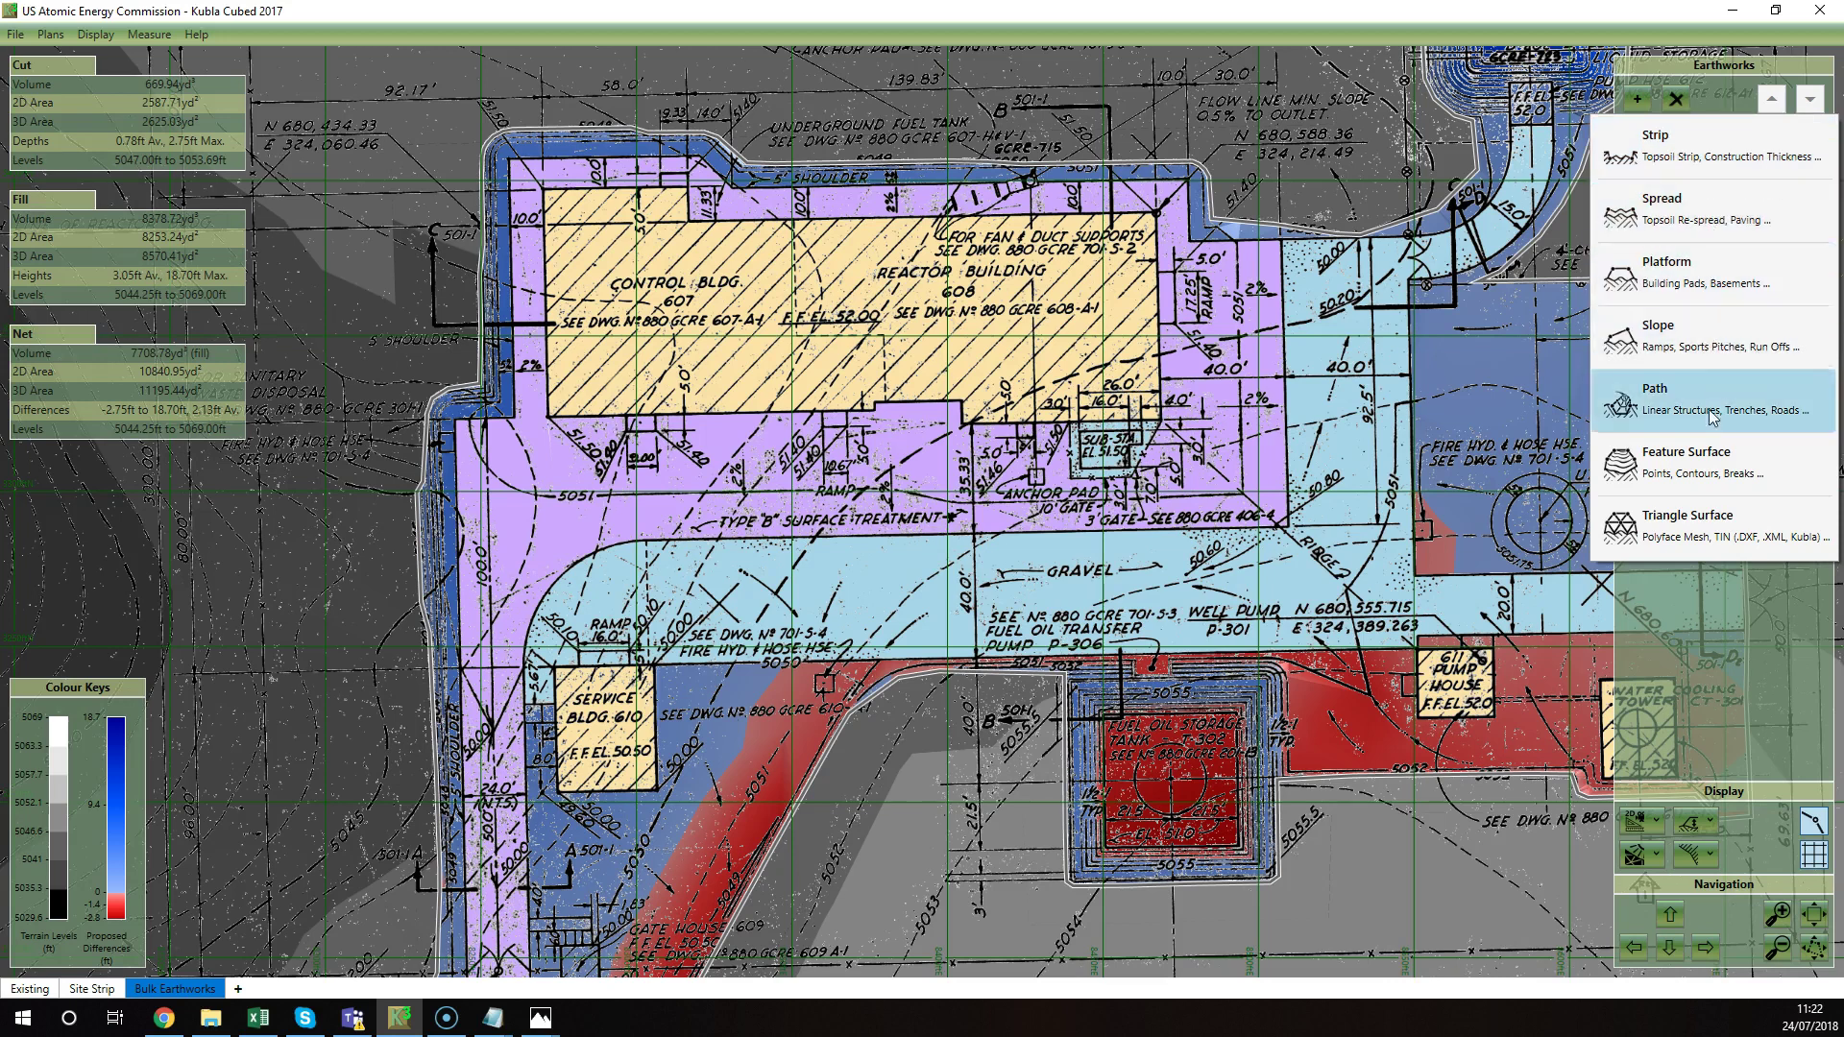
{"action": "left_click", "coordinate": [1716, 164]}
{"action": "middle_click_drag", "start_coordinate": [1538, 616], "coordinate": [1343, 366]}
{"action": "scroll", "coordinate": [1274, 455], "scroll_direction": "up", "scroll_amount": 1}
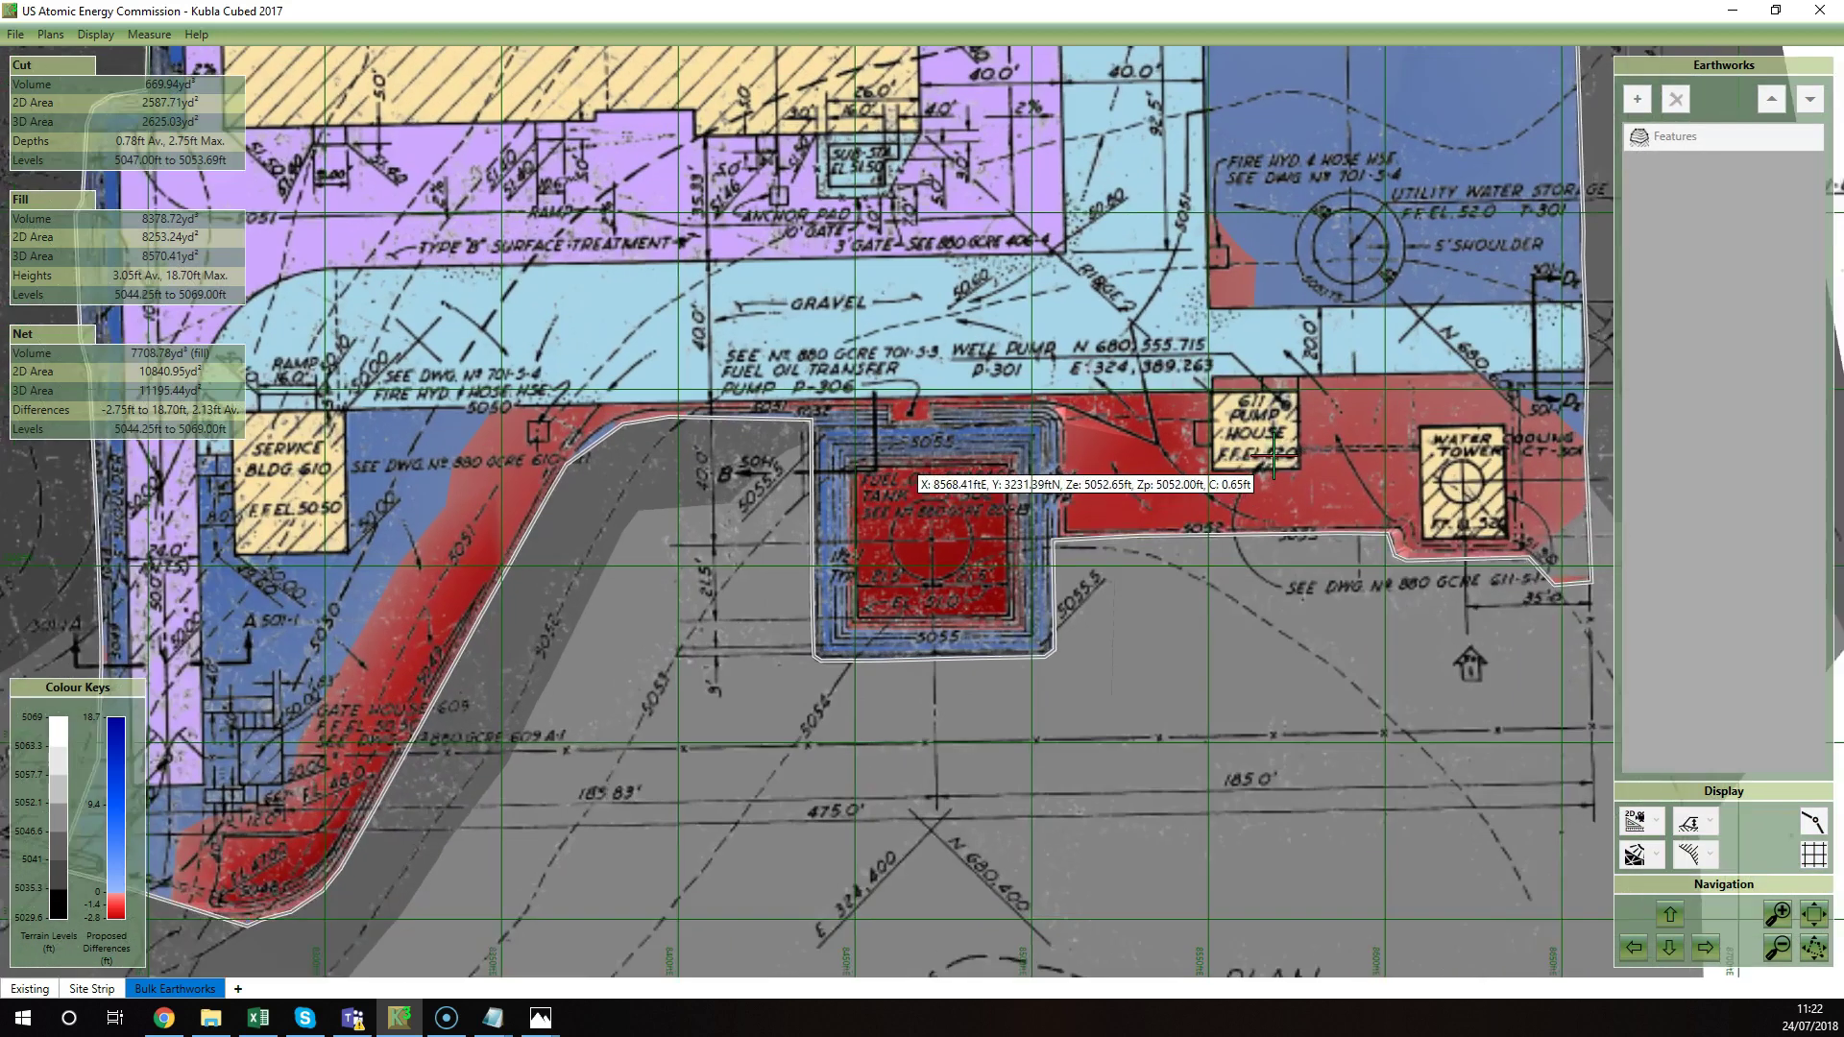
{"action": "scroll", "coordinate": [1273, 457], "scroll_direction": "up", "scroll_amount": 1}
{"action": "left_click", "coordinate": [1206, 471]}
{"action": "left_click", "coordinate": [1301, 471]}
{"action": "left_click", "coordinate": [1302, 382]}
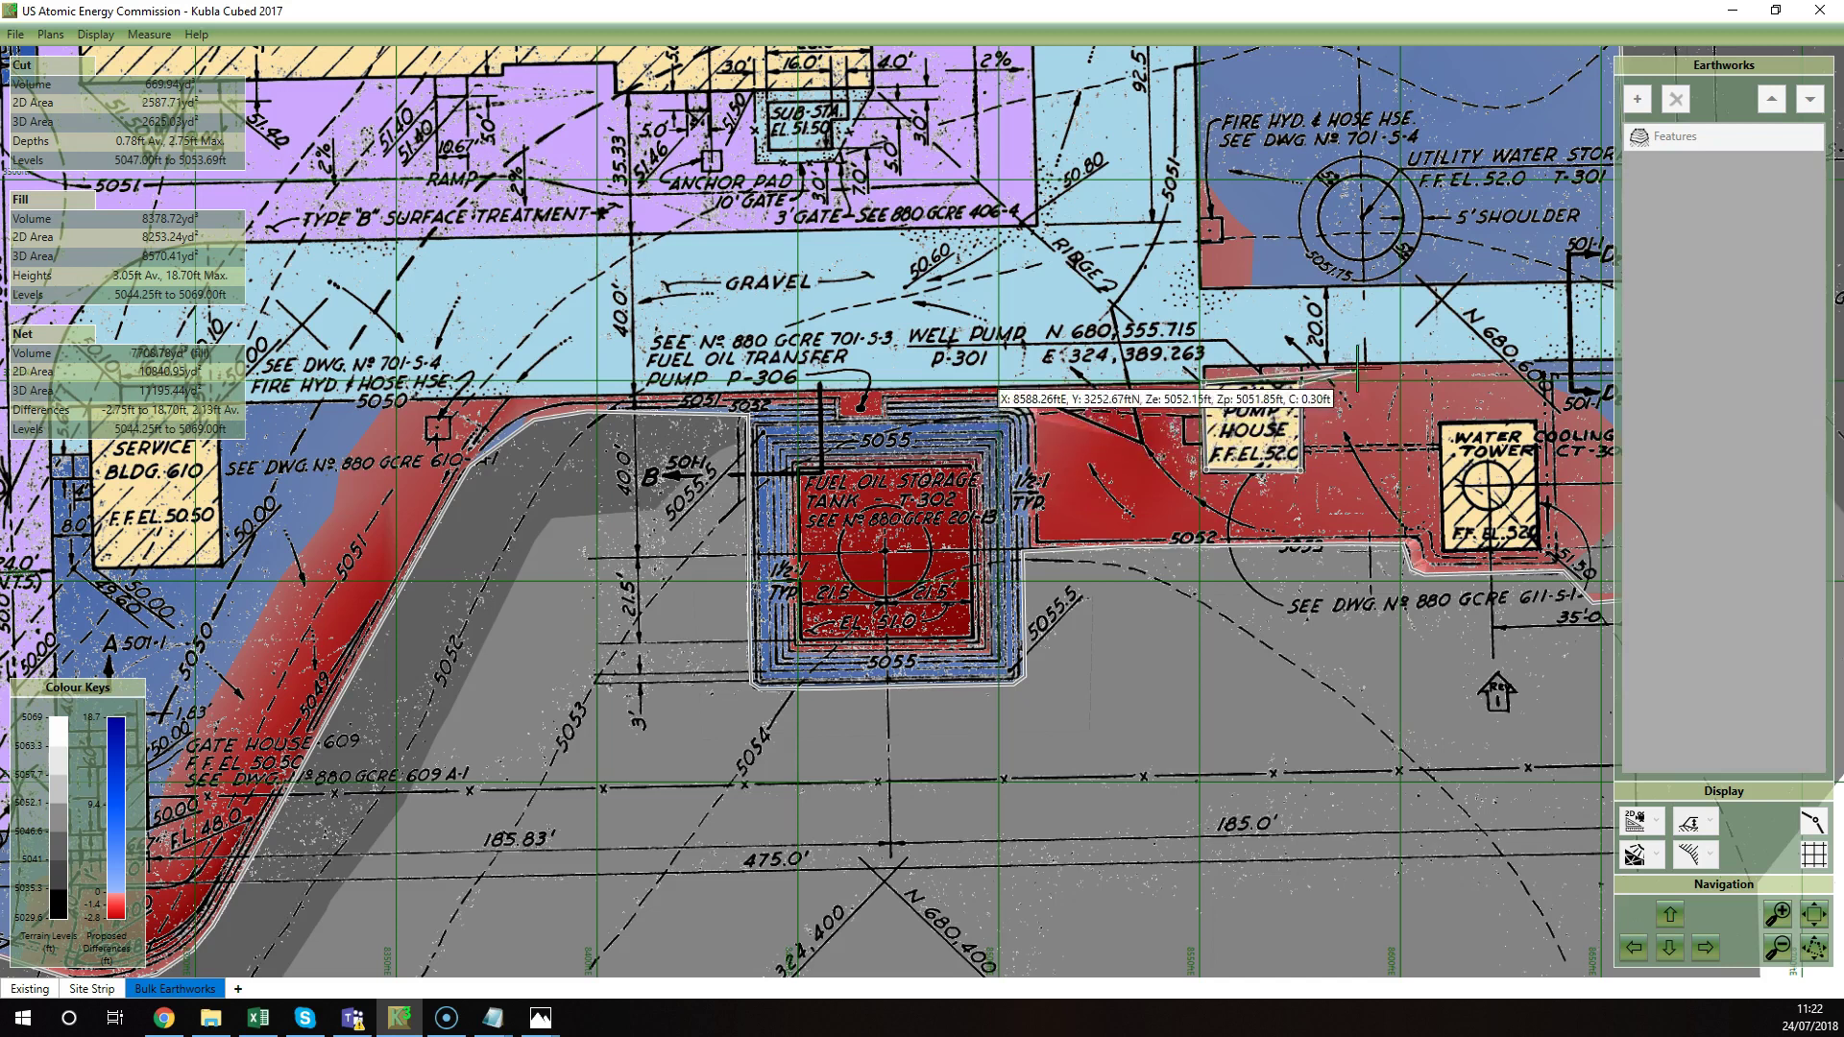
{"action": "right_click", "coordinate": [1357, 368]}
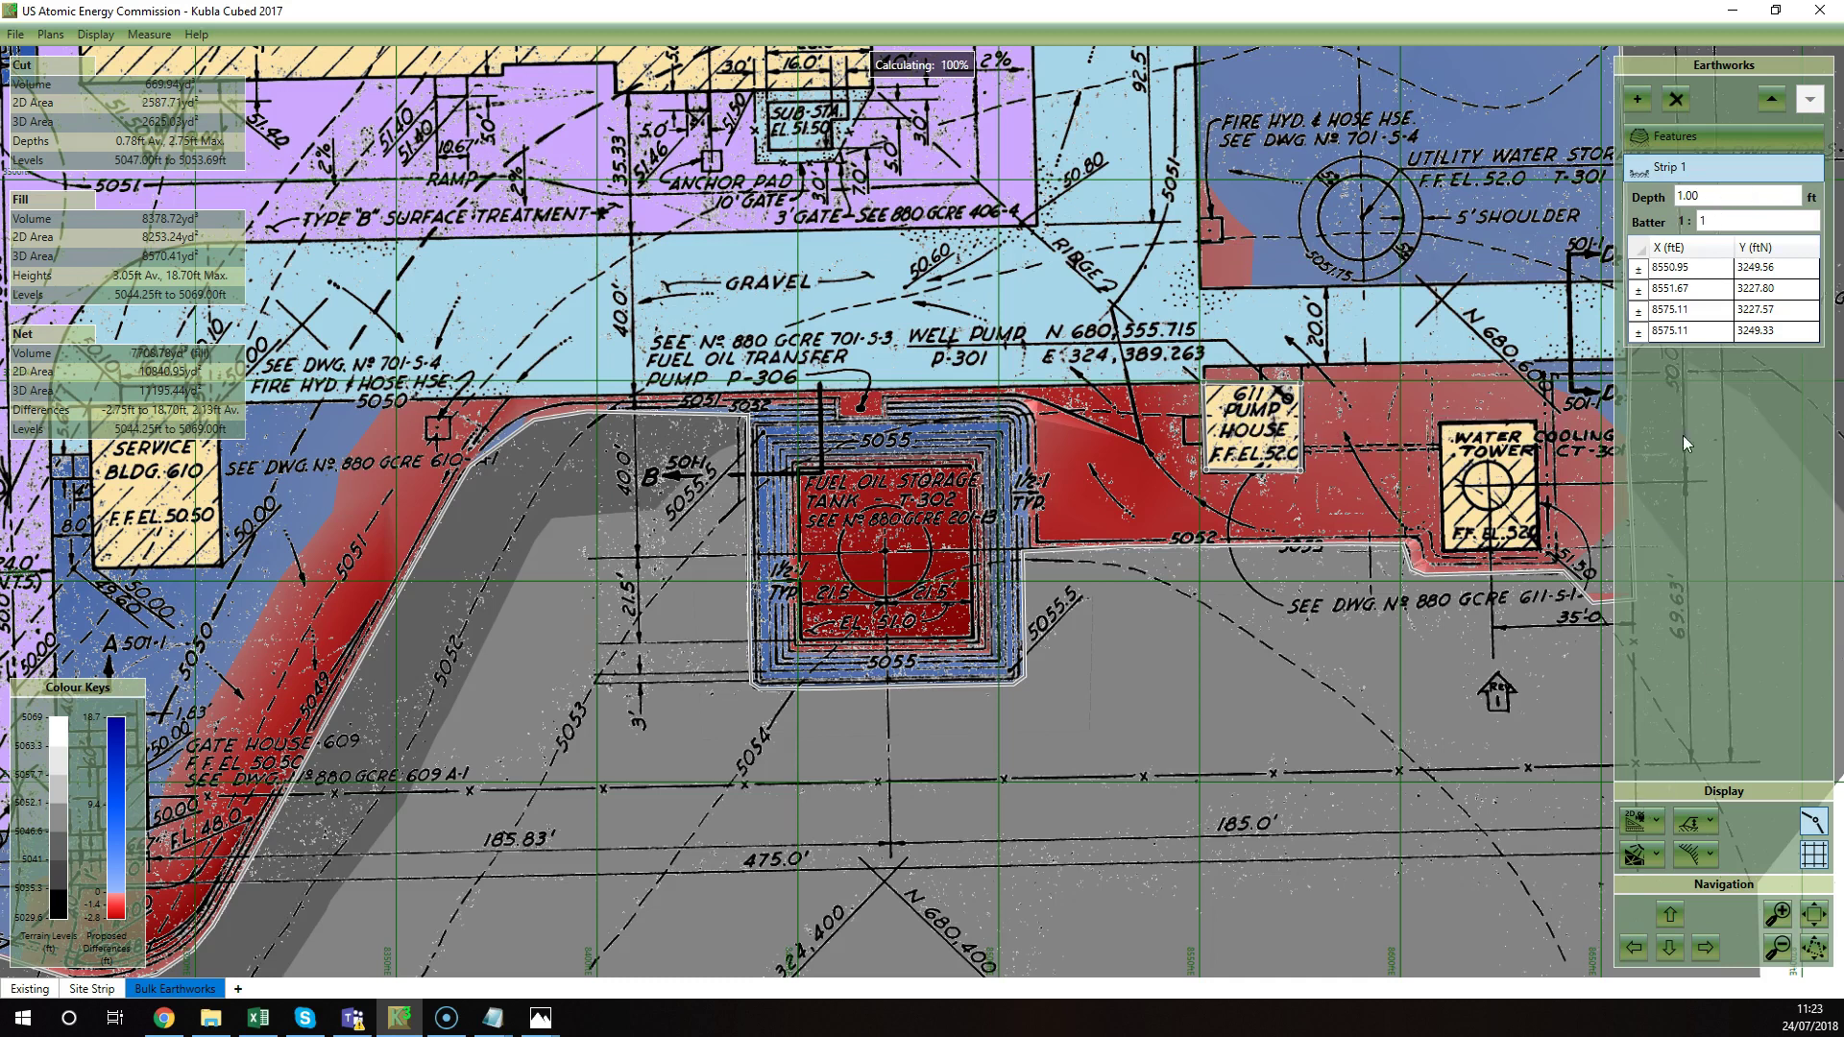
- Inspect the pump house strip up close in 3D Orbit View
{"action": "left_click", "coordinate": [1654, 823]}
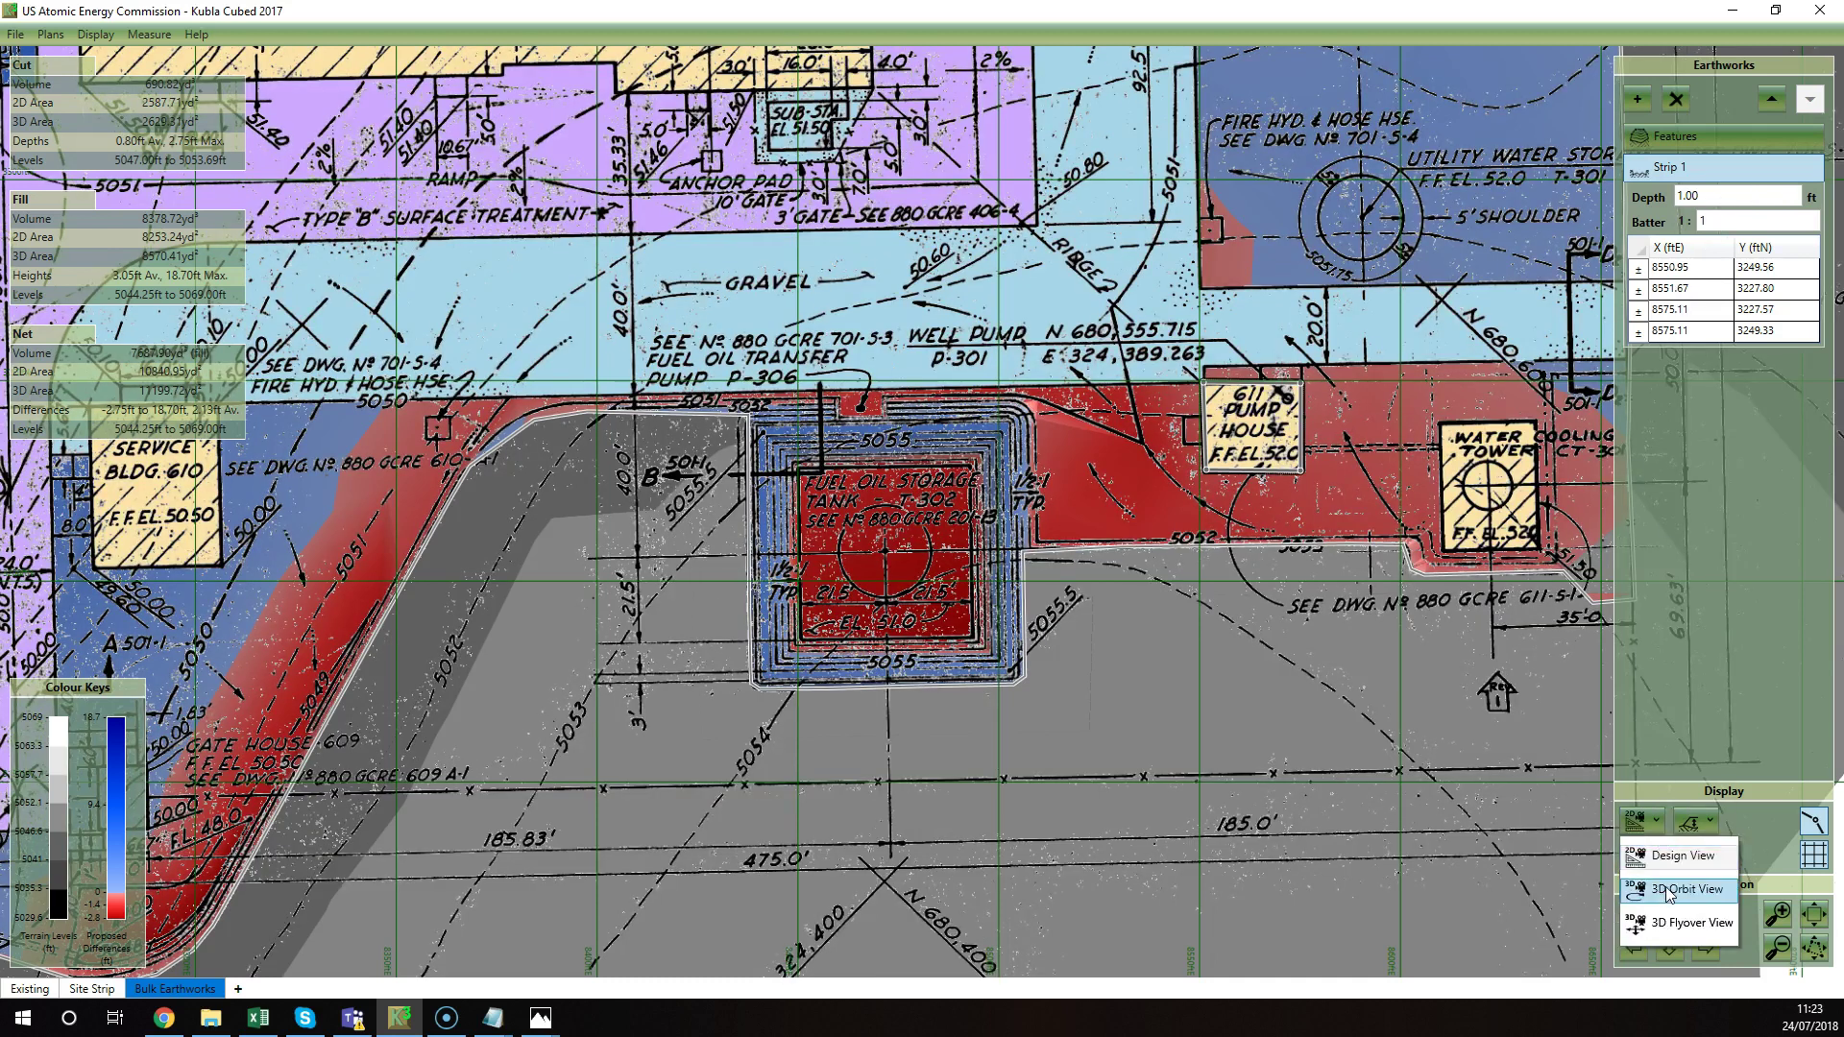
{"action": "left_click", "coordinate": [1665, 888]}
{"action": "scroll", "coordinate": [936, 518], "scroll_direction": "up", "scroll_amount": 6}
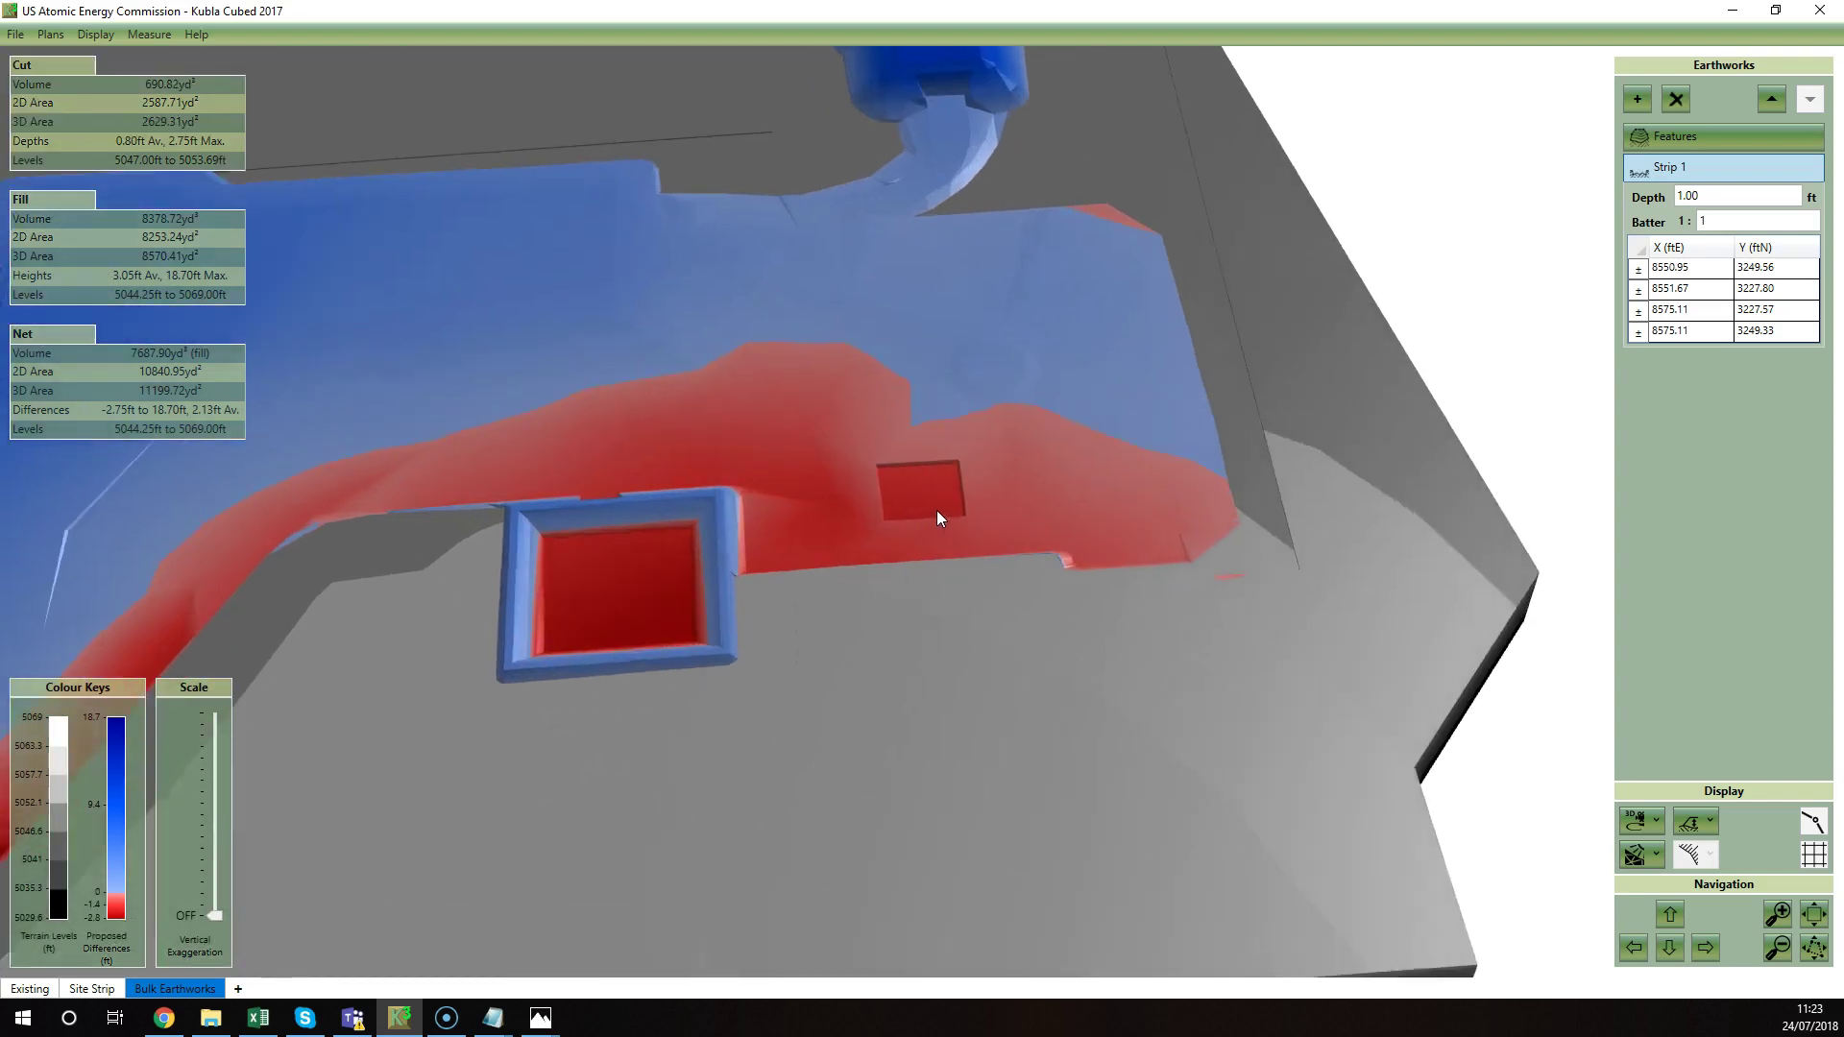
{"action": "scroll", "coordinate": [951, 519], "scroll_direction": "up", "scroll_amount": 4}
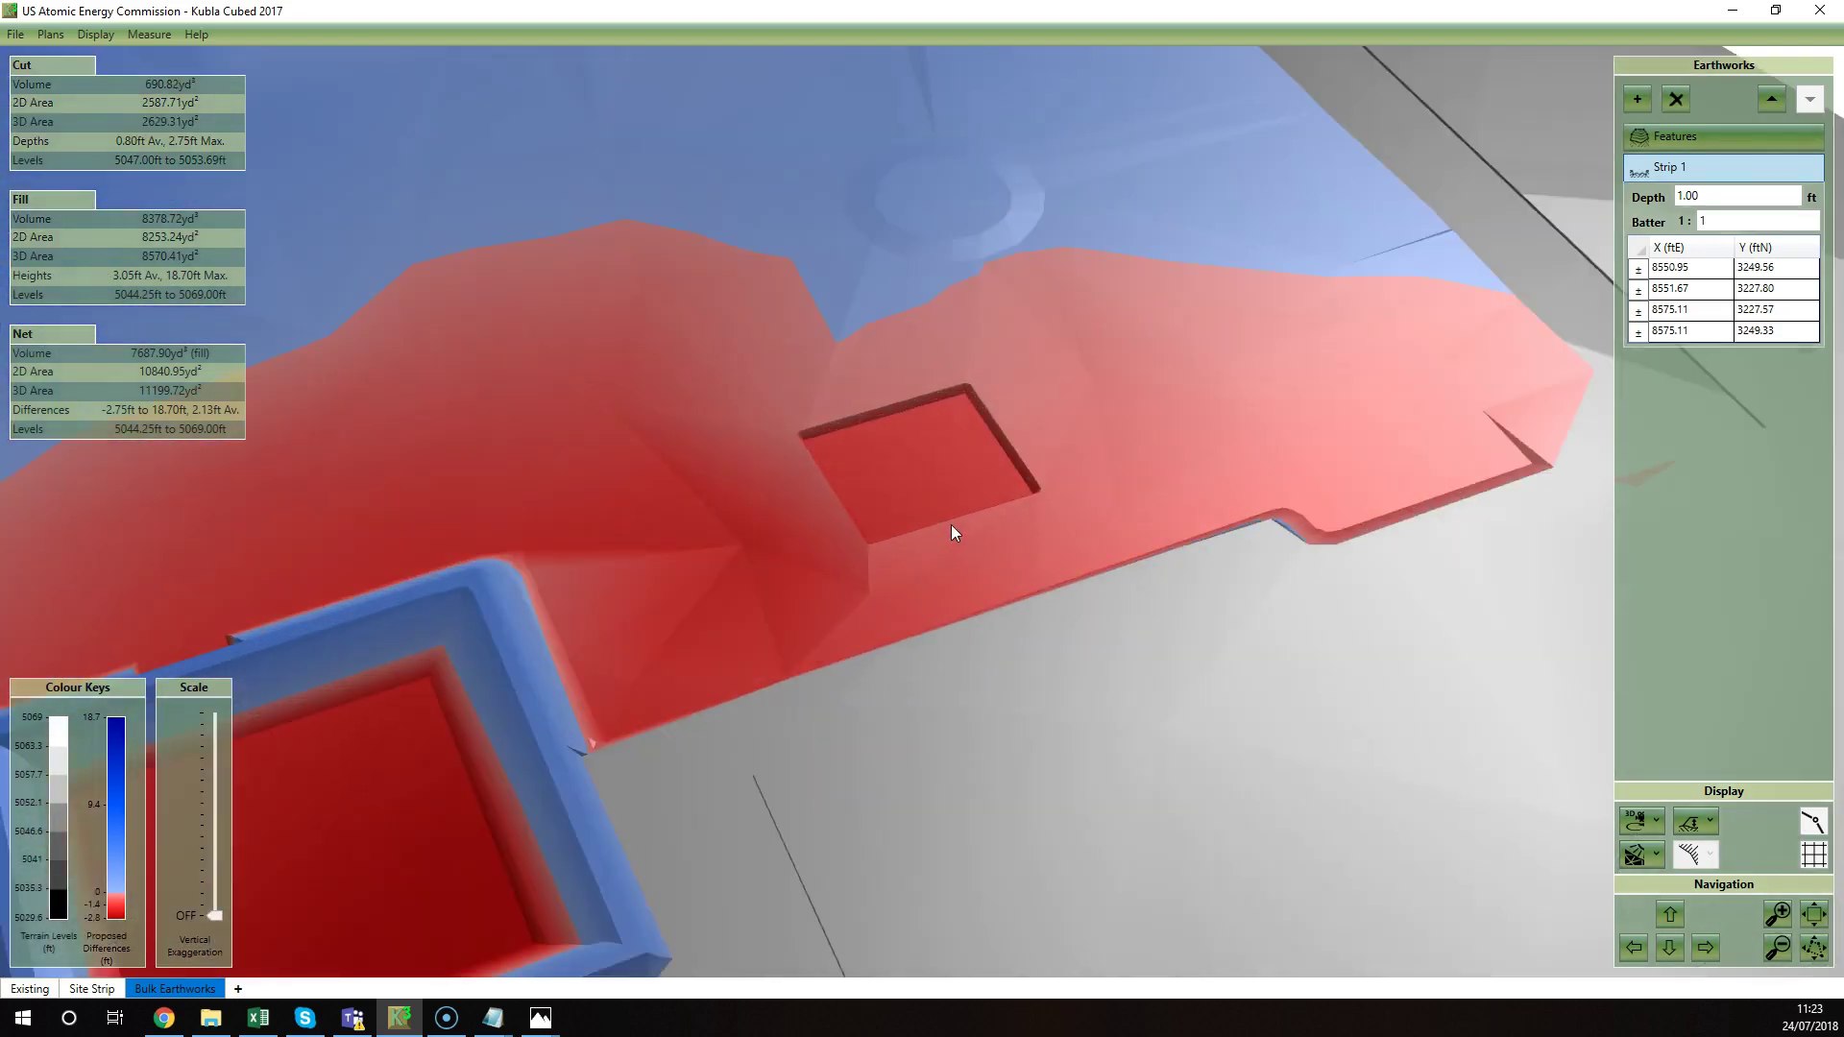
{"action": "left_click_drag", "start_coordinate": [1232, 407], "coordinate": [1129, 519]}
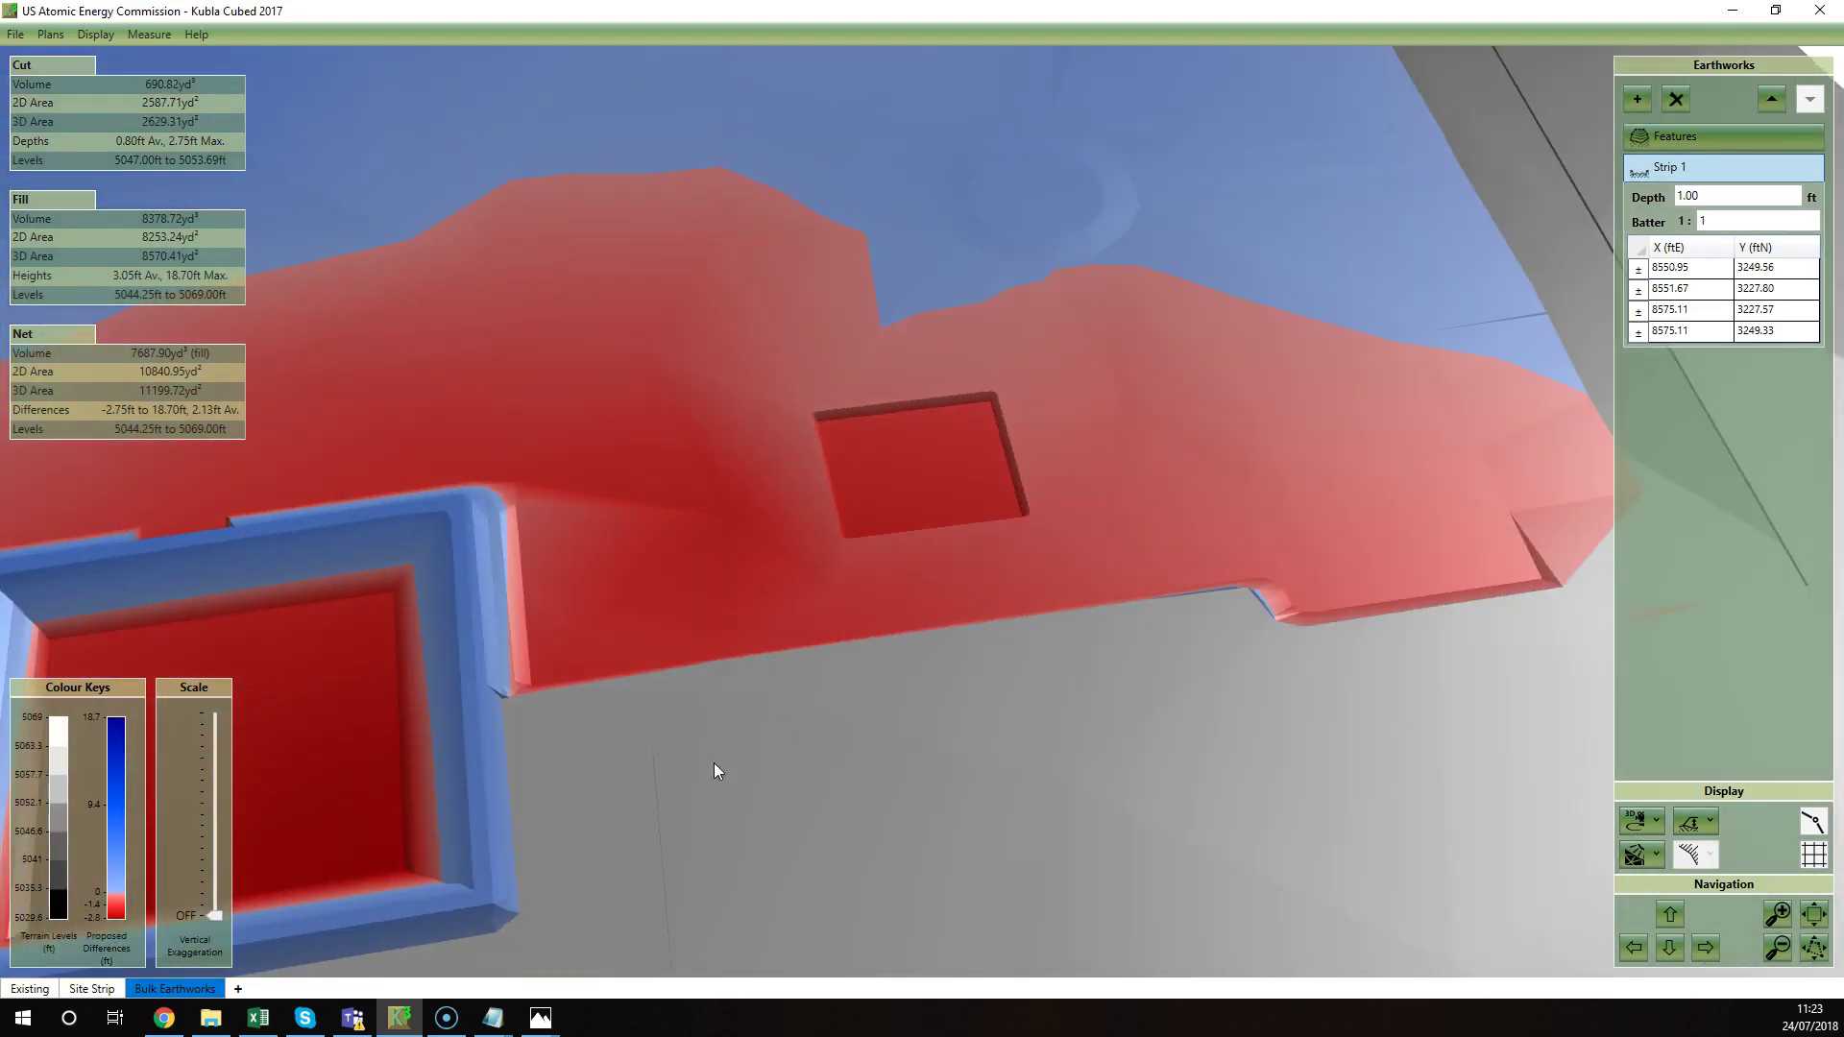
- Move the pump house strip above Features in the earthworks order and select Features
{"action": "mouse_move", "coordinate": [499, 1024]}
{"action": "mouse_move", "coordinate": [493, 1024]}
{"action": "left_click", "coordinate": [1771, 99]}
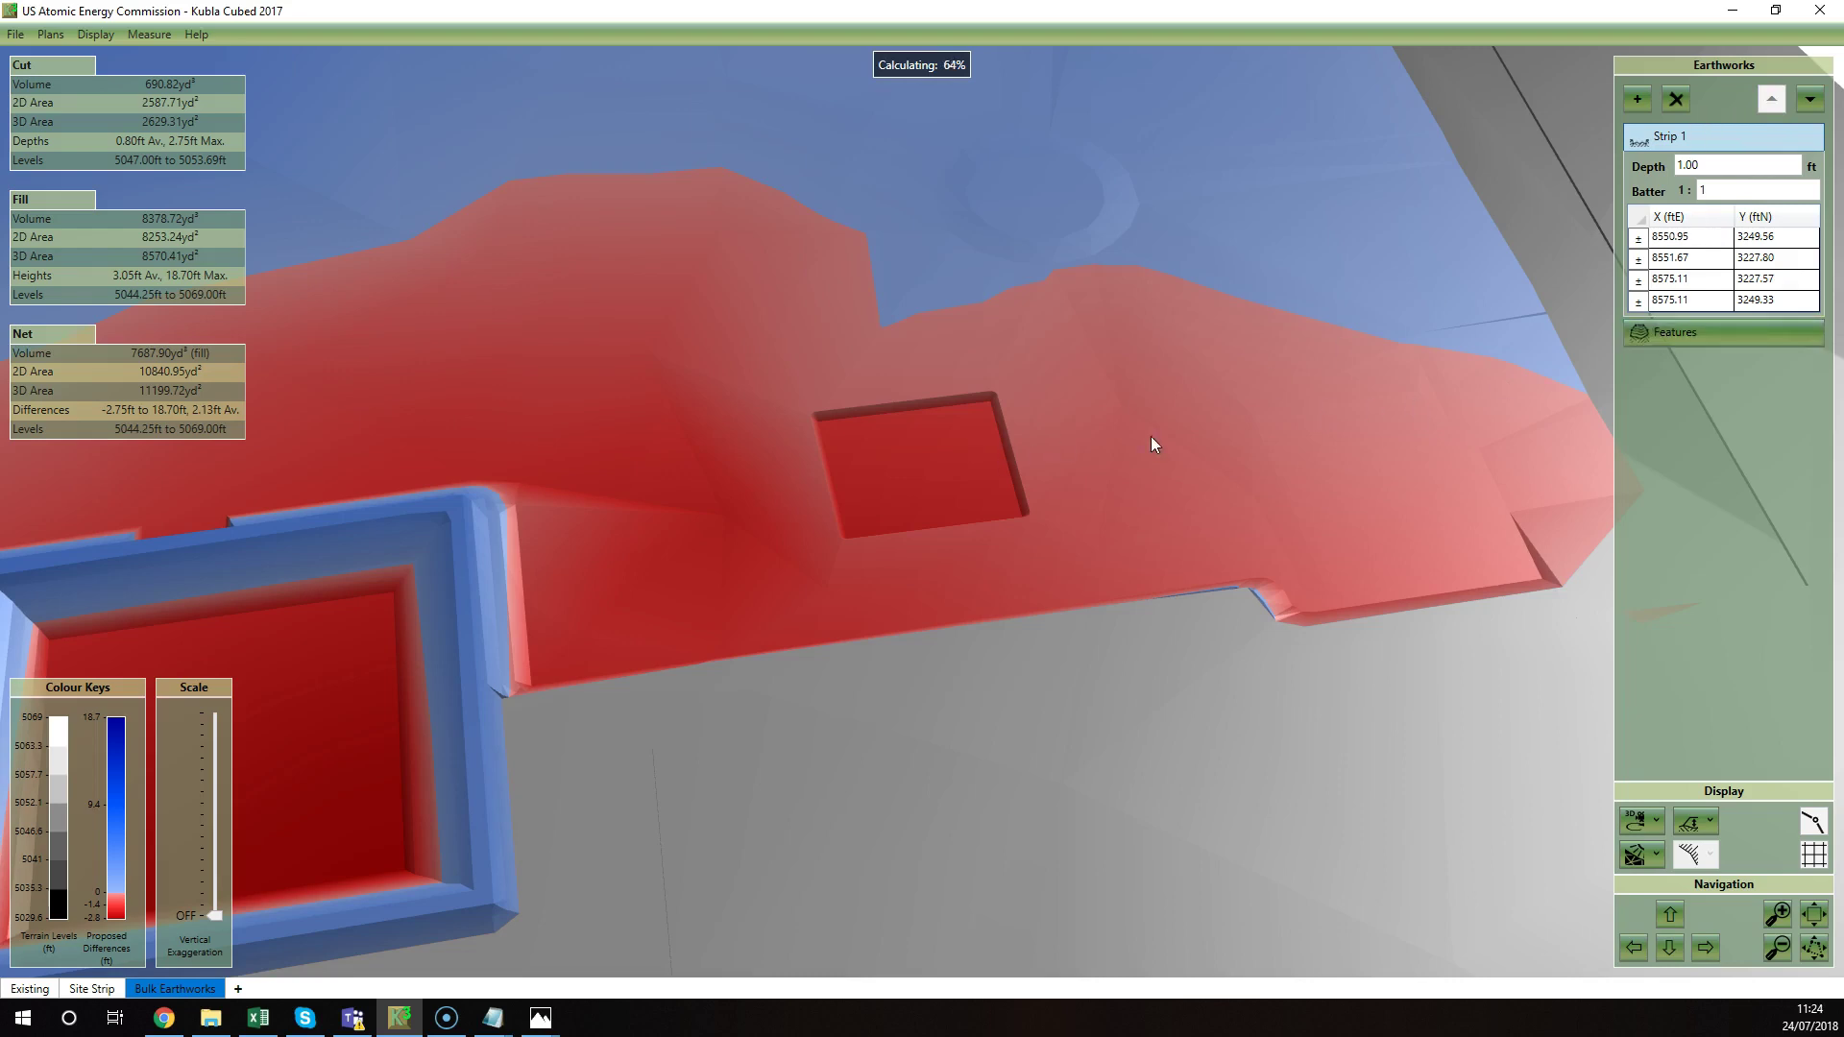
{"action": "left_click", "coordinate": [1675, 332]}
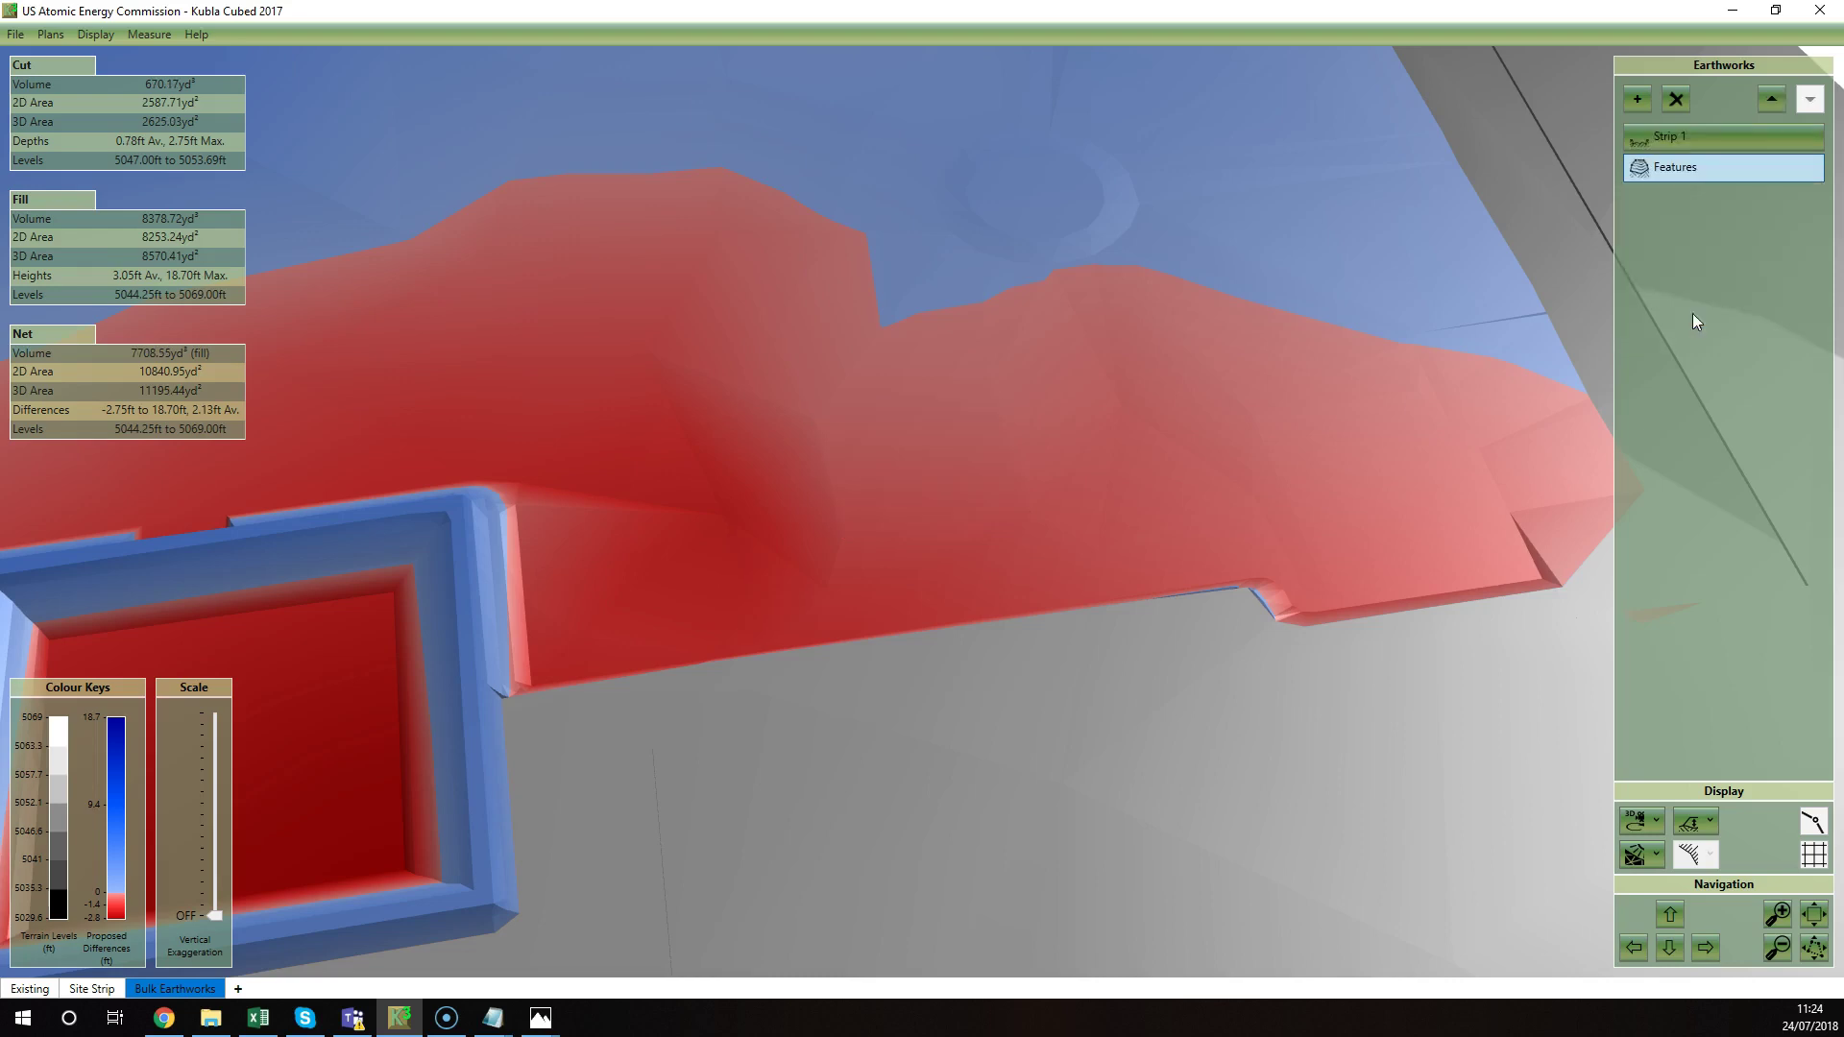
- Move Features above Strip 1 in the earthworks order and set the pump house strip's batter to 1:0.01
{"action": "left_click", "coordinate": [1772, 99]}
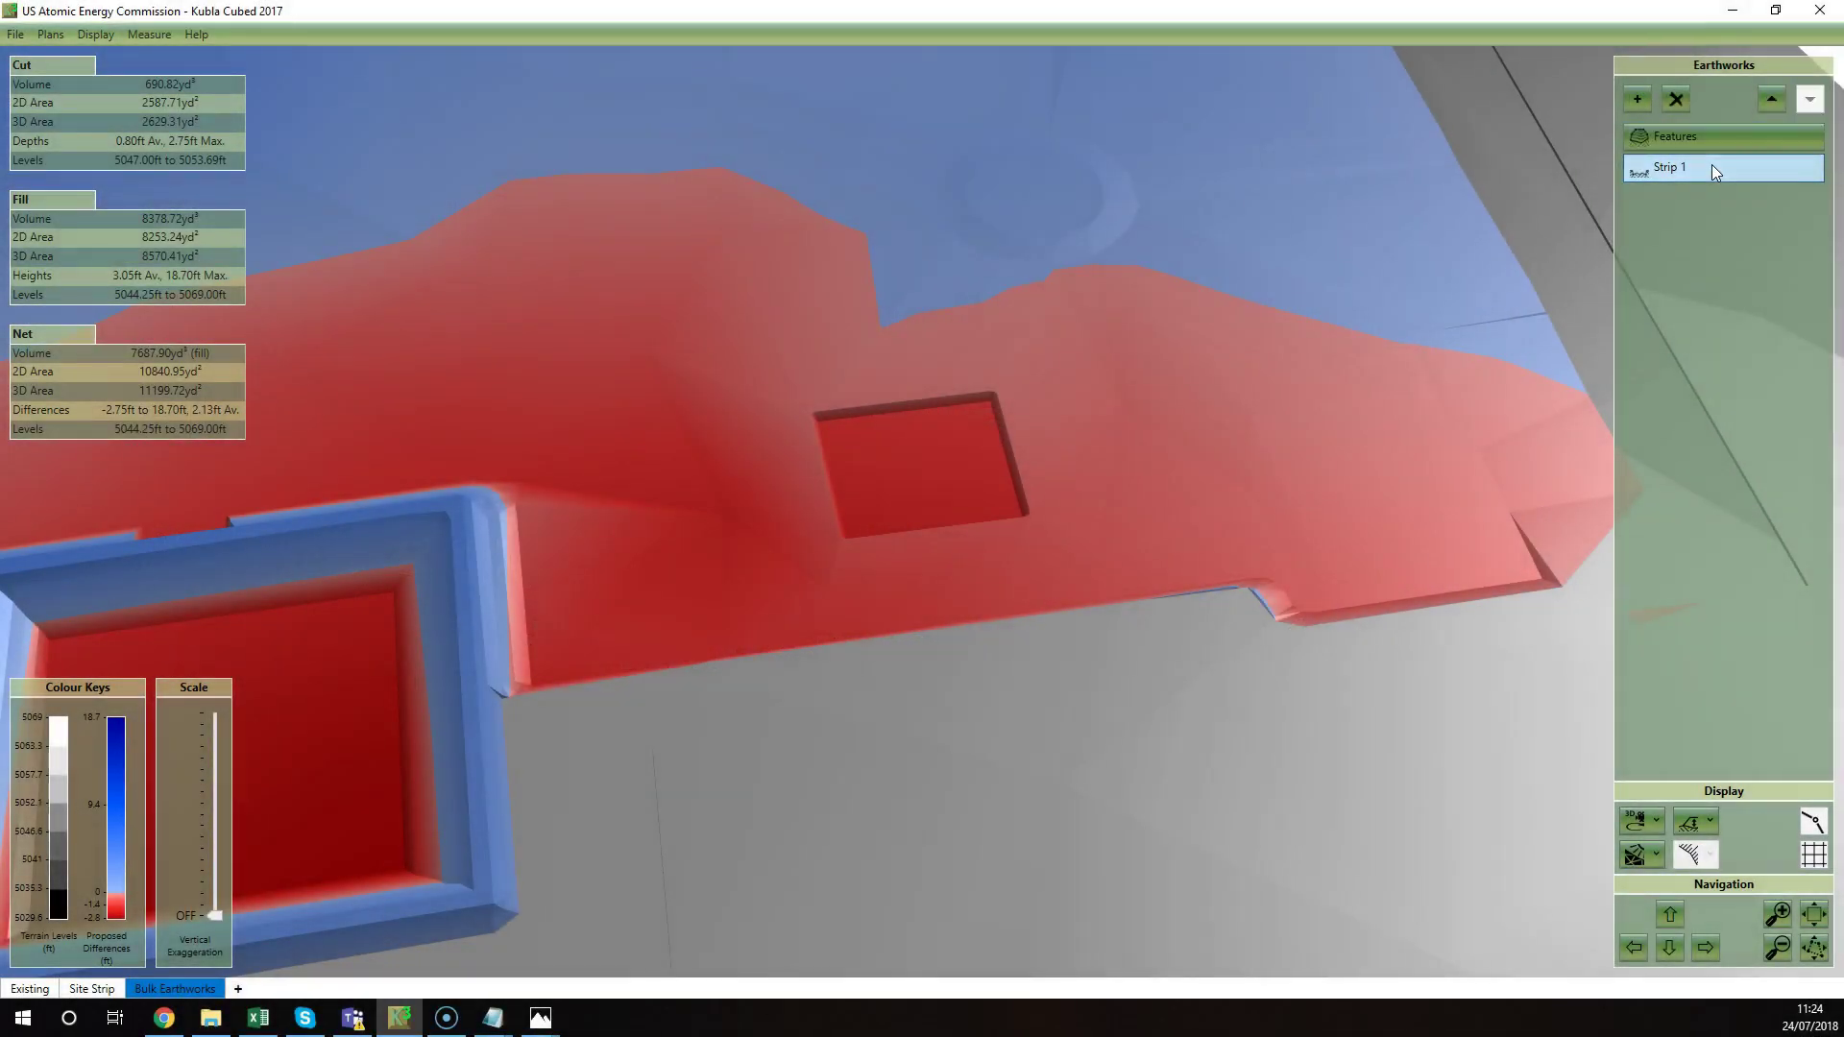
{"action": "left_click", "coordinate": [1711, 164]}
{"action": "left_click", "coordinate": [1722, 222]}
{"action": "type", "text": "0.01"}
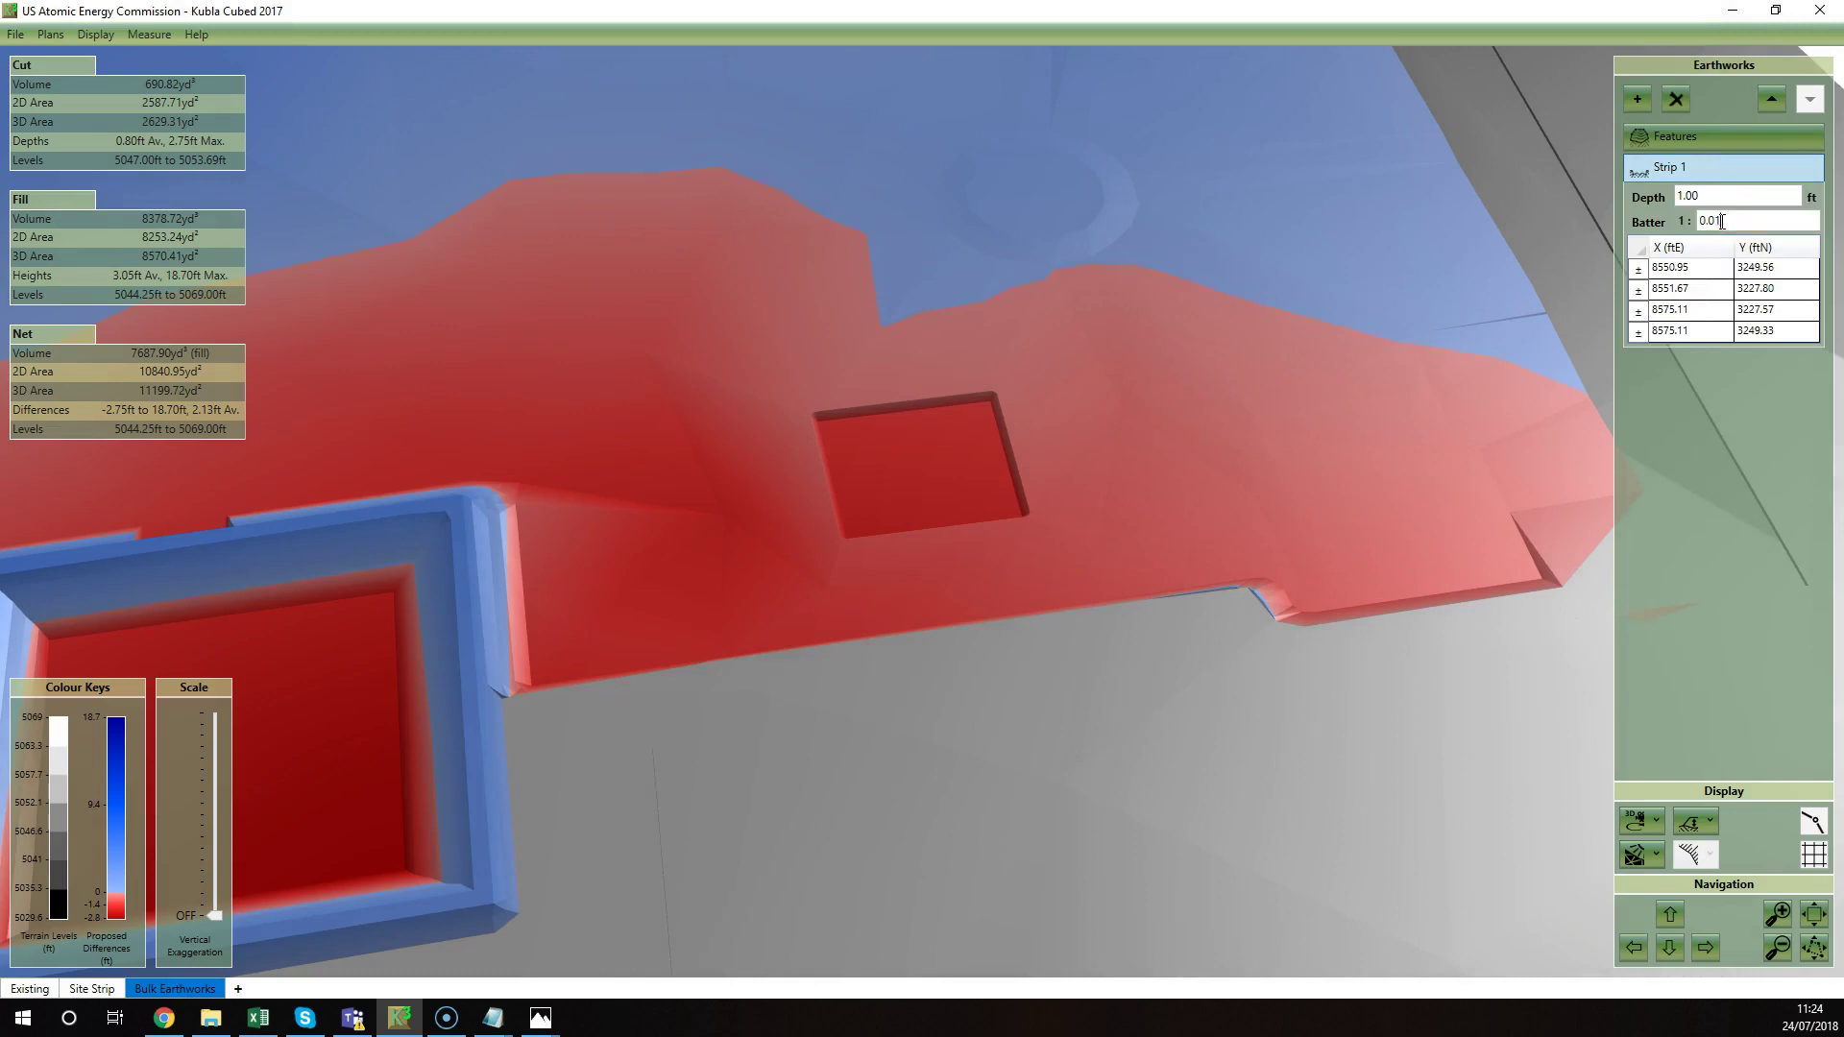
{"action": "left_click", "coordinate": [1723, 196]}
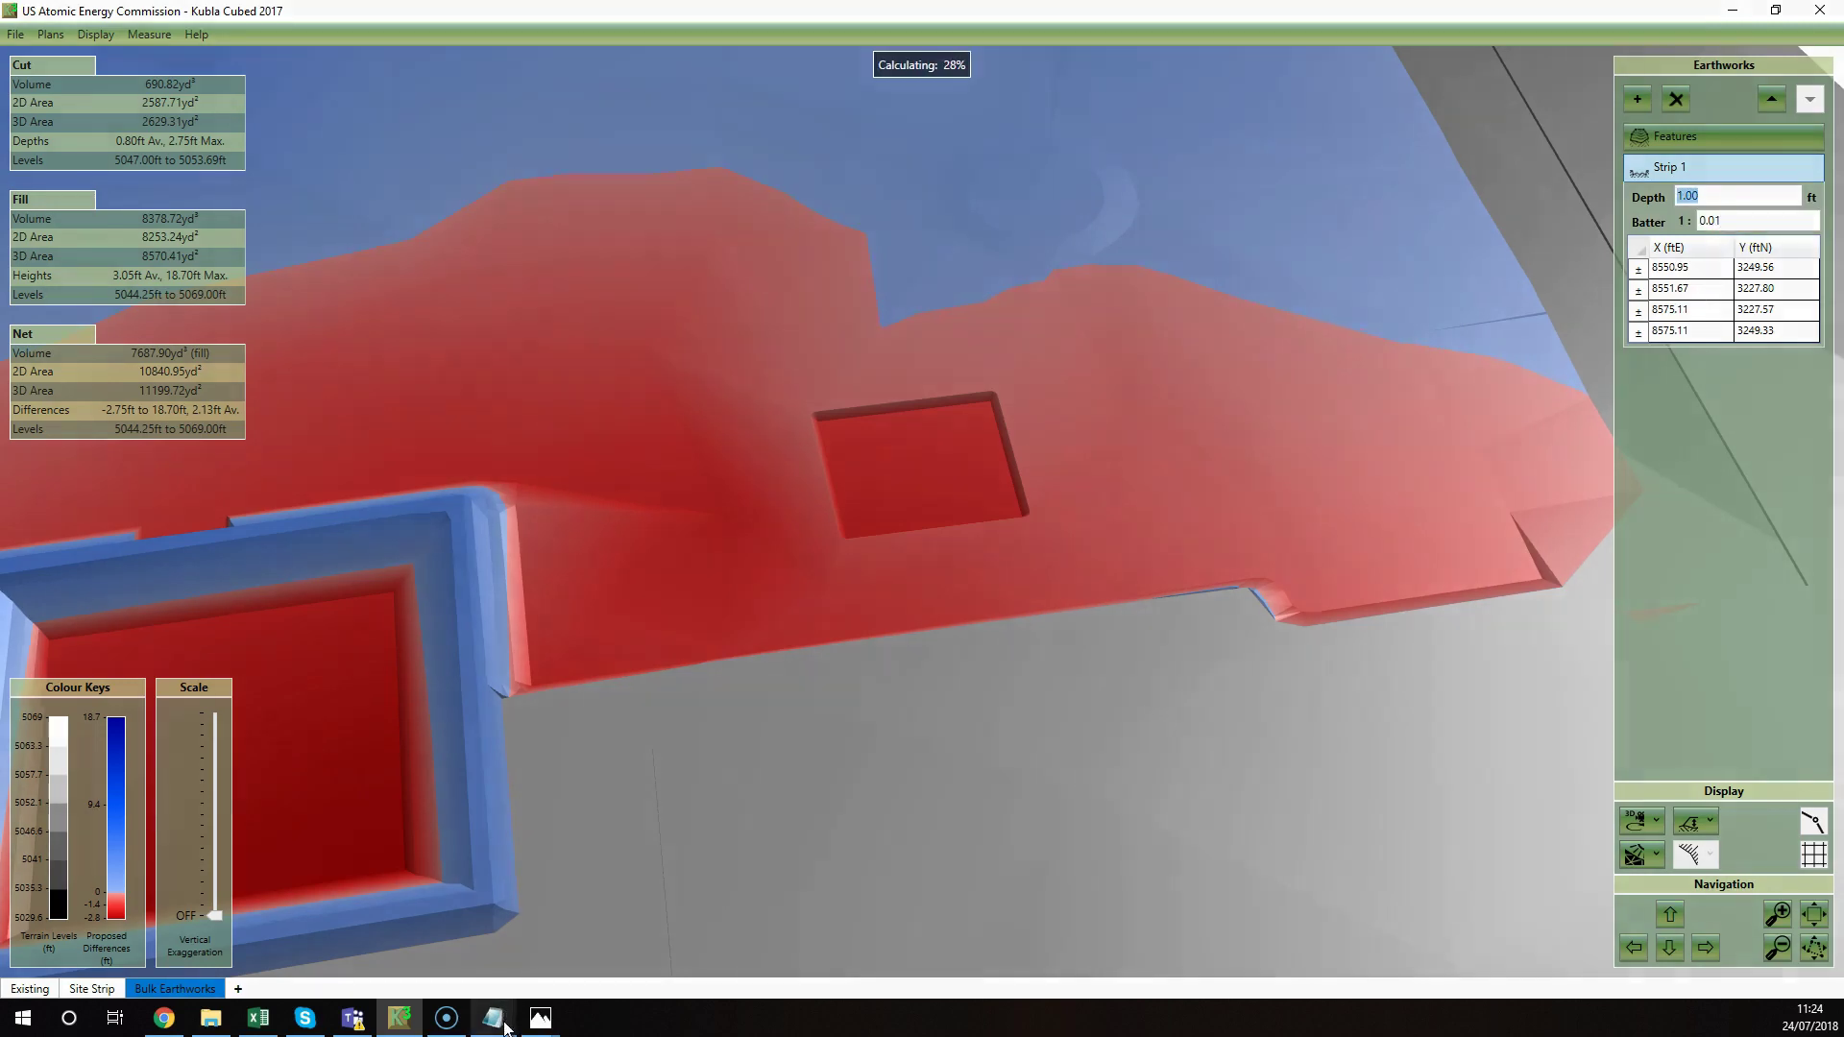
{"action": "mouse_move", "coordinate": [504, 1025]}
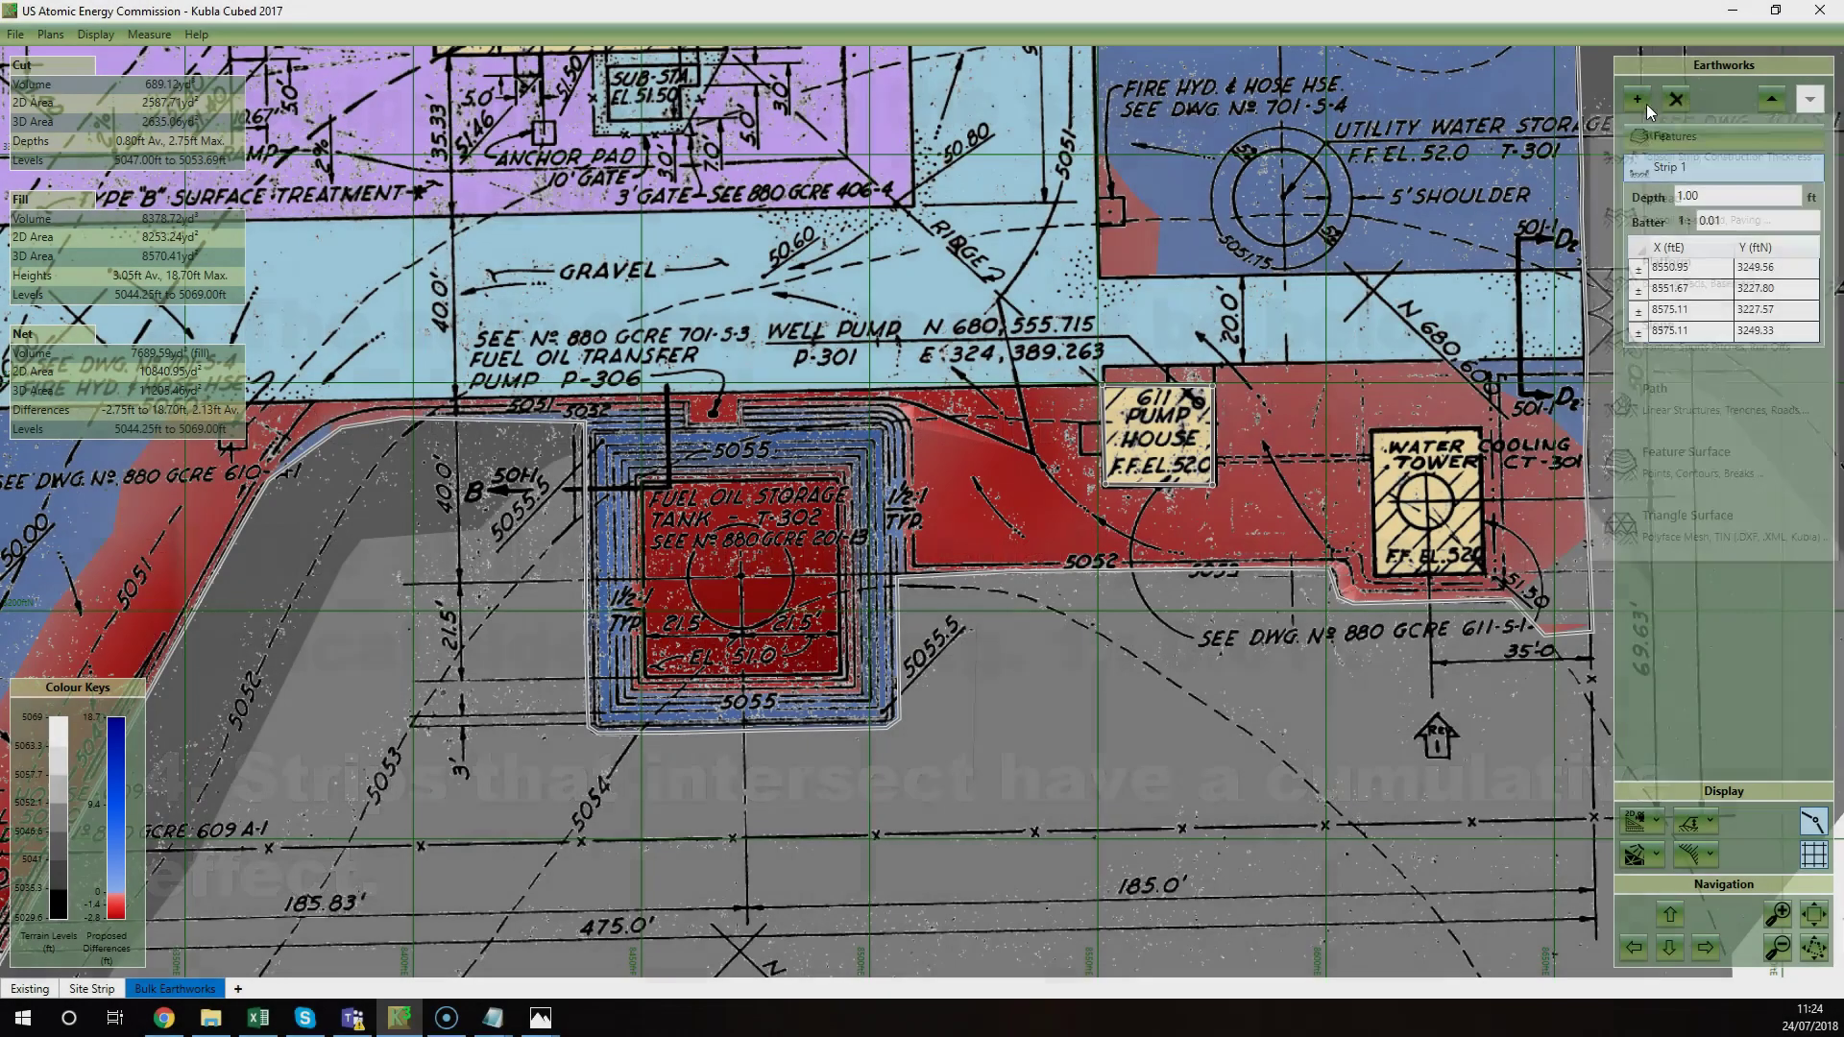
- Add a second Strip earthwork, about 28 ft by 17 ft, overlapping the pump house strip on the side facing the water tower
{"action": "left_click", "coordinate": [1637, 98]}
{"action": "left_click", "coordinate": [1661, 154]}
{"action": "left_click", "coordinate": [1253, 406]}
{"action": "left_click", "coordinate": [1191, 469]}
{"action": "left_click", "coordinate": [1284, 470]}
{"action": "left_click", "coordinate": [1313, 405]}
{"action": "key", "text": "Return"}
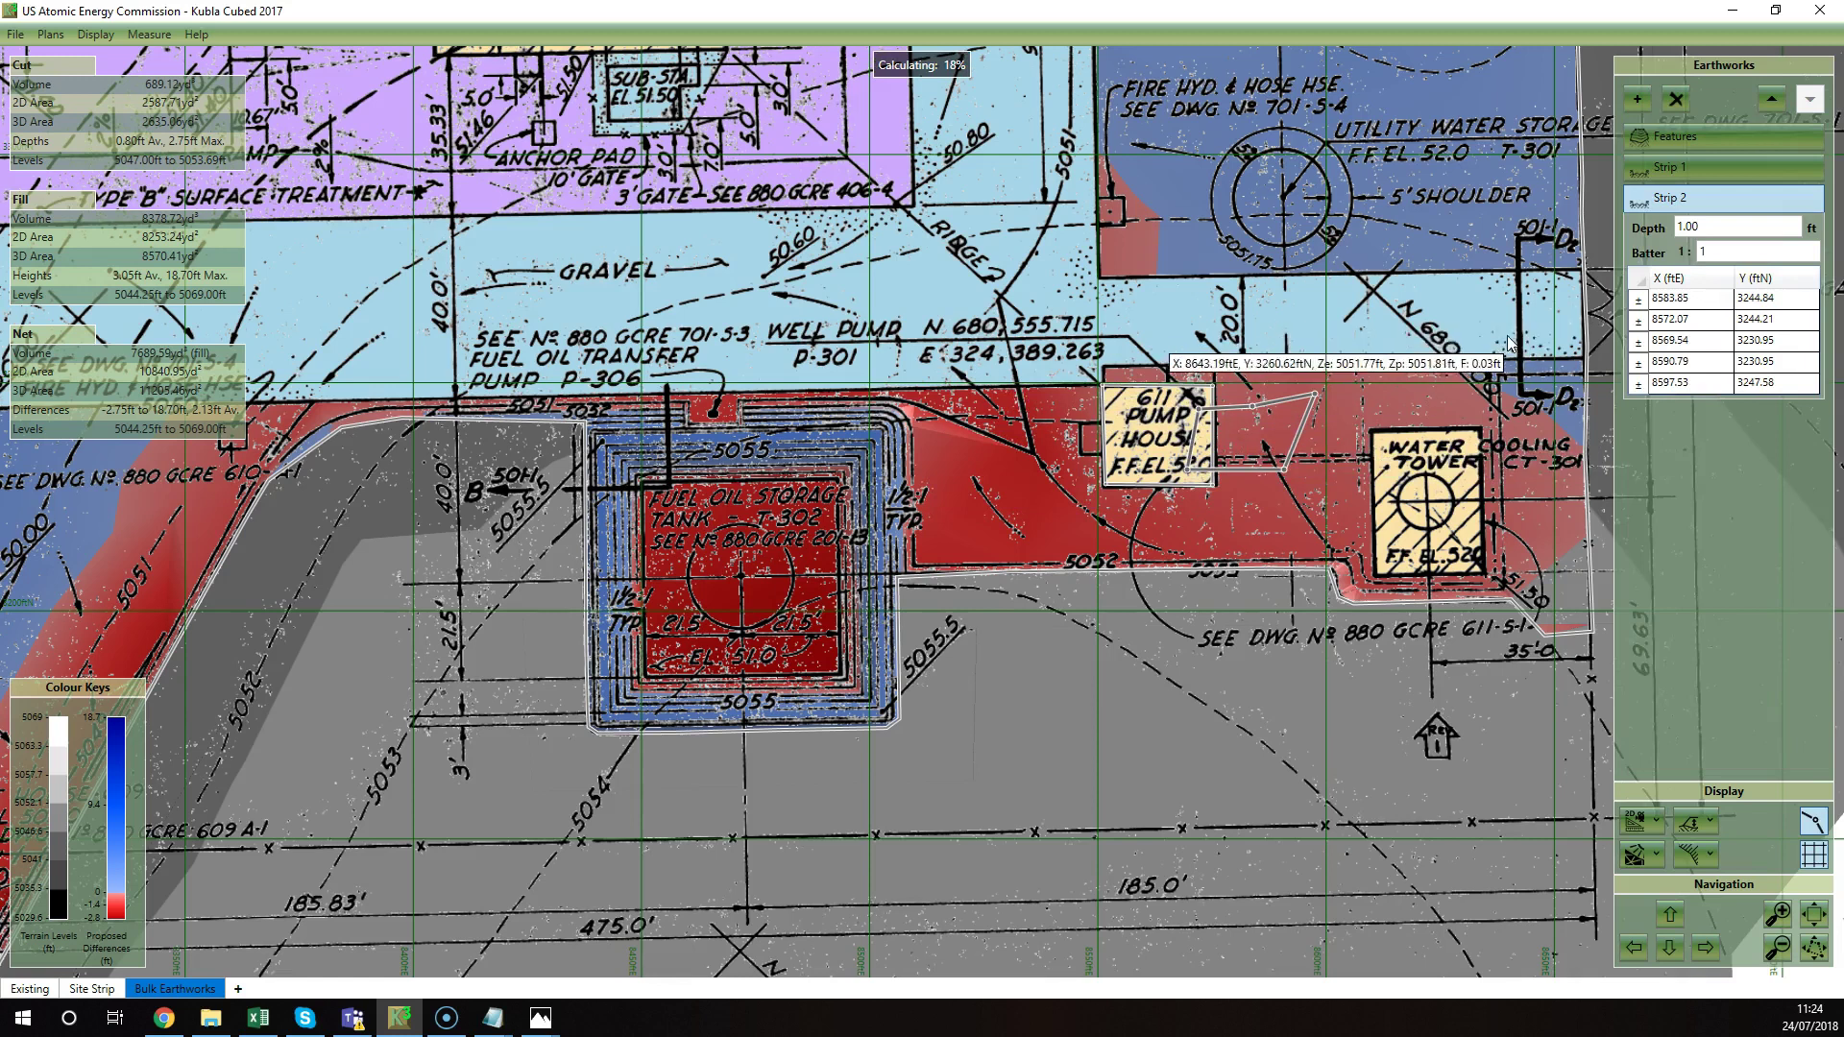
{"action": "scroll", "coordinate": [1224, 449], "scroll_direction": "up", "scroll_amount": 2}
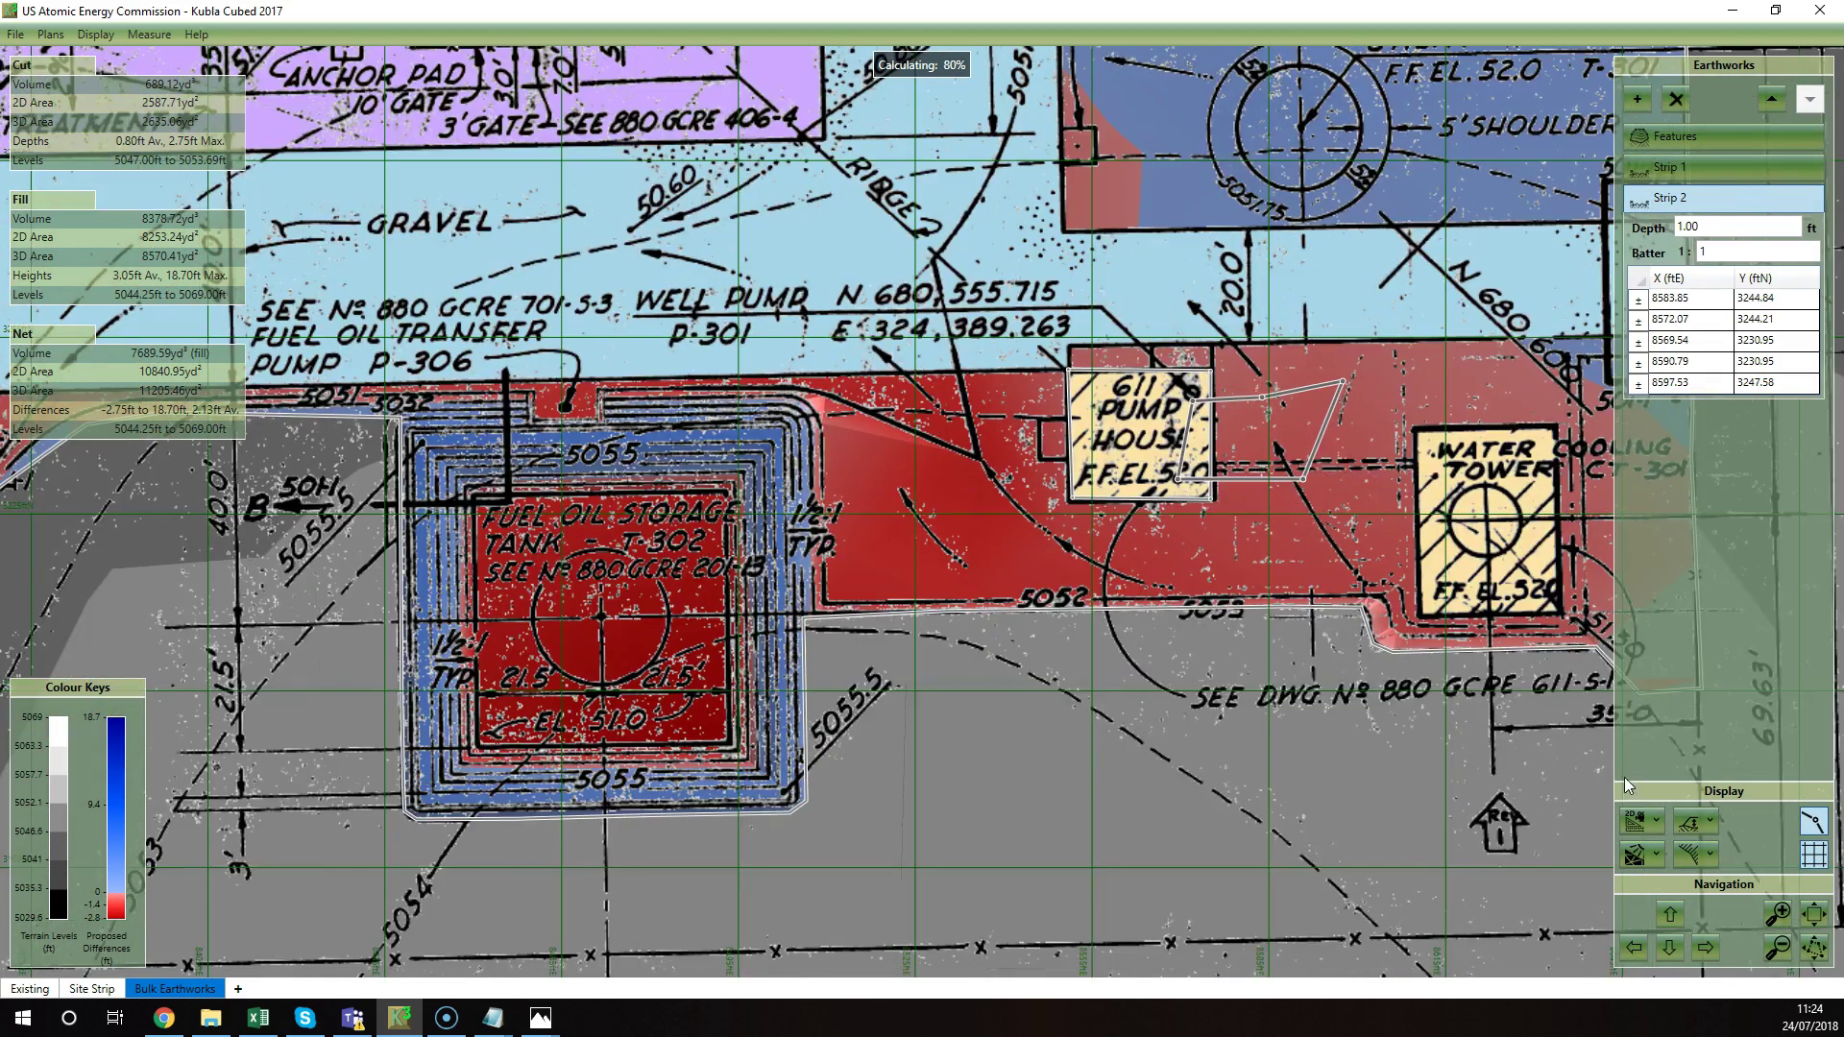
- Inspect the overlap between the two strips up close in 3D Orbit View
{"action": "left_click", "coordinate": [1644, 823]}
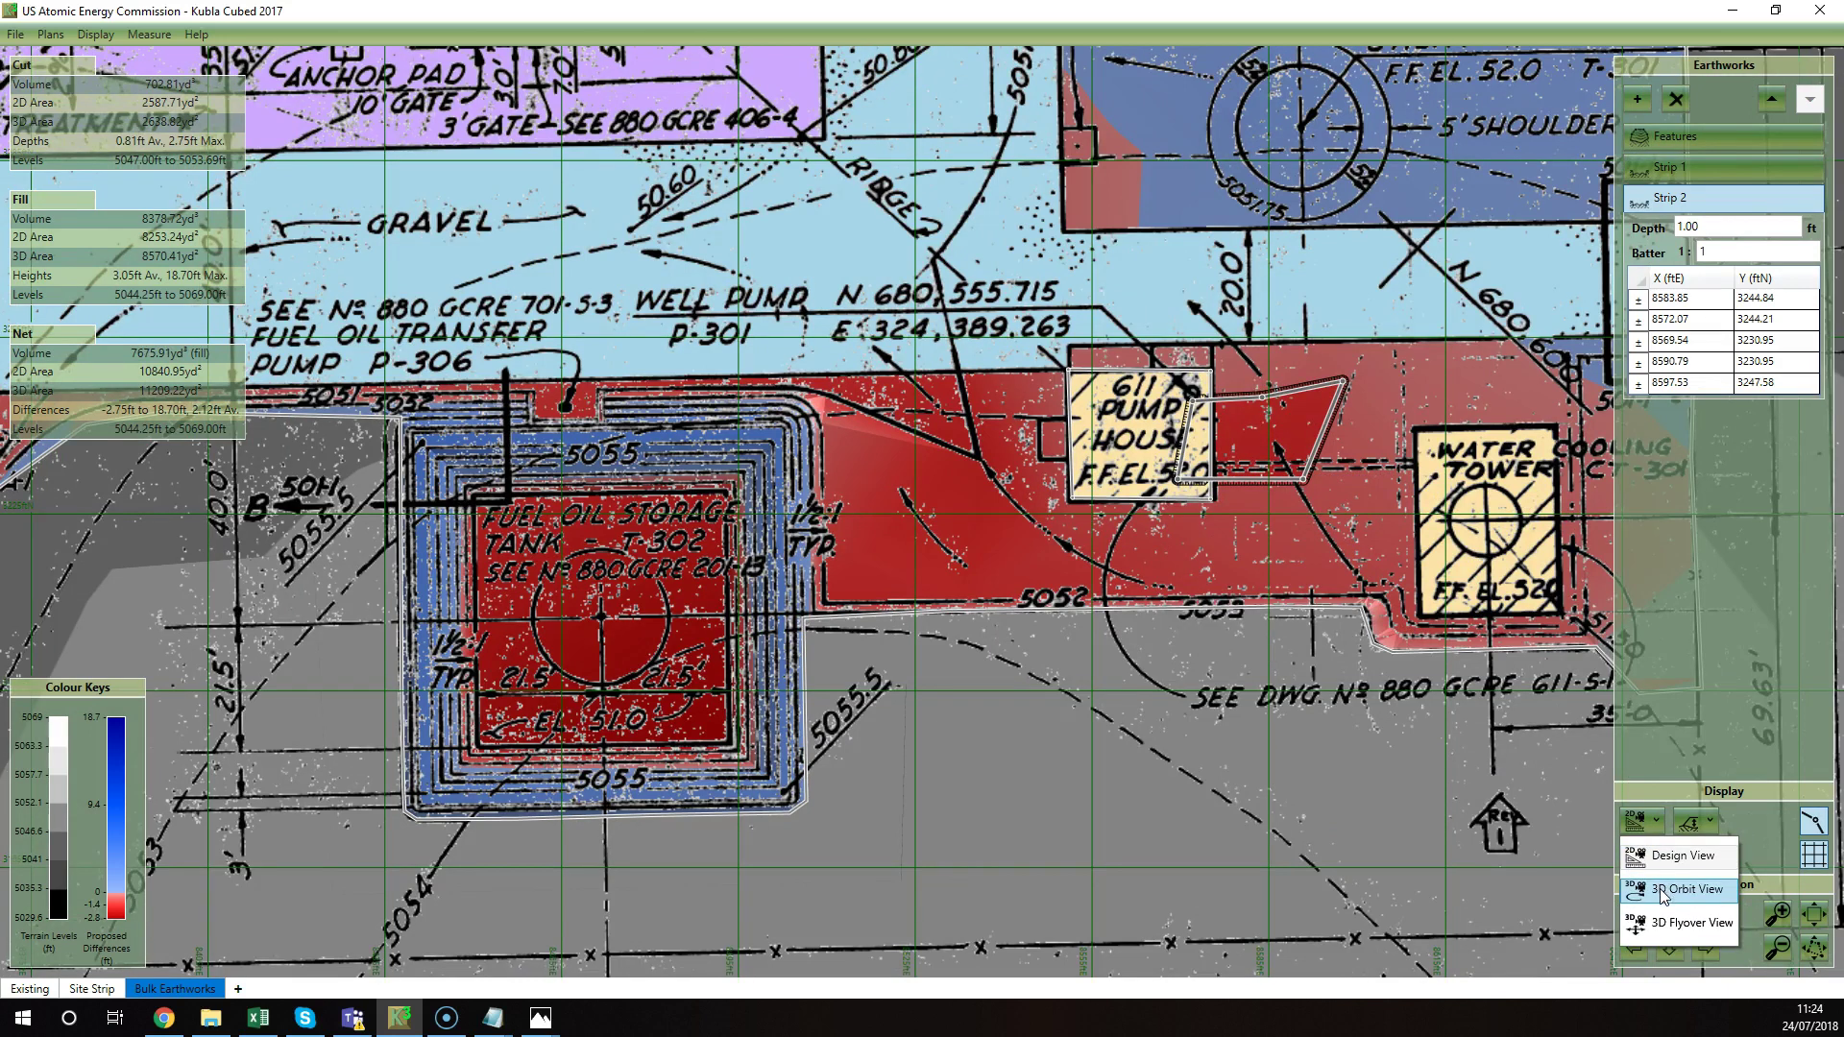
{"action": "left_click", "coordinate": [1686, 888]}
{"action": "scroll", "coordinate": [1079, 458], "scroll_direction": "down", "scroll_amount": 3}
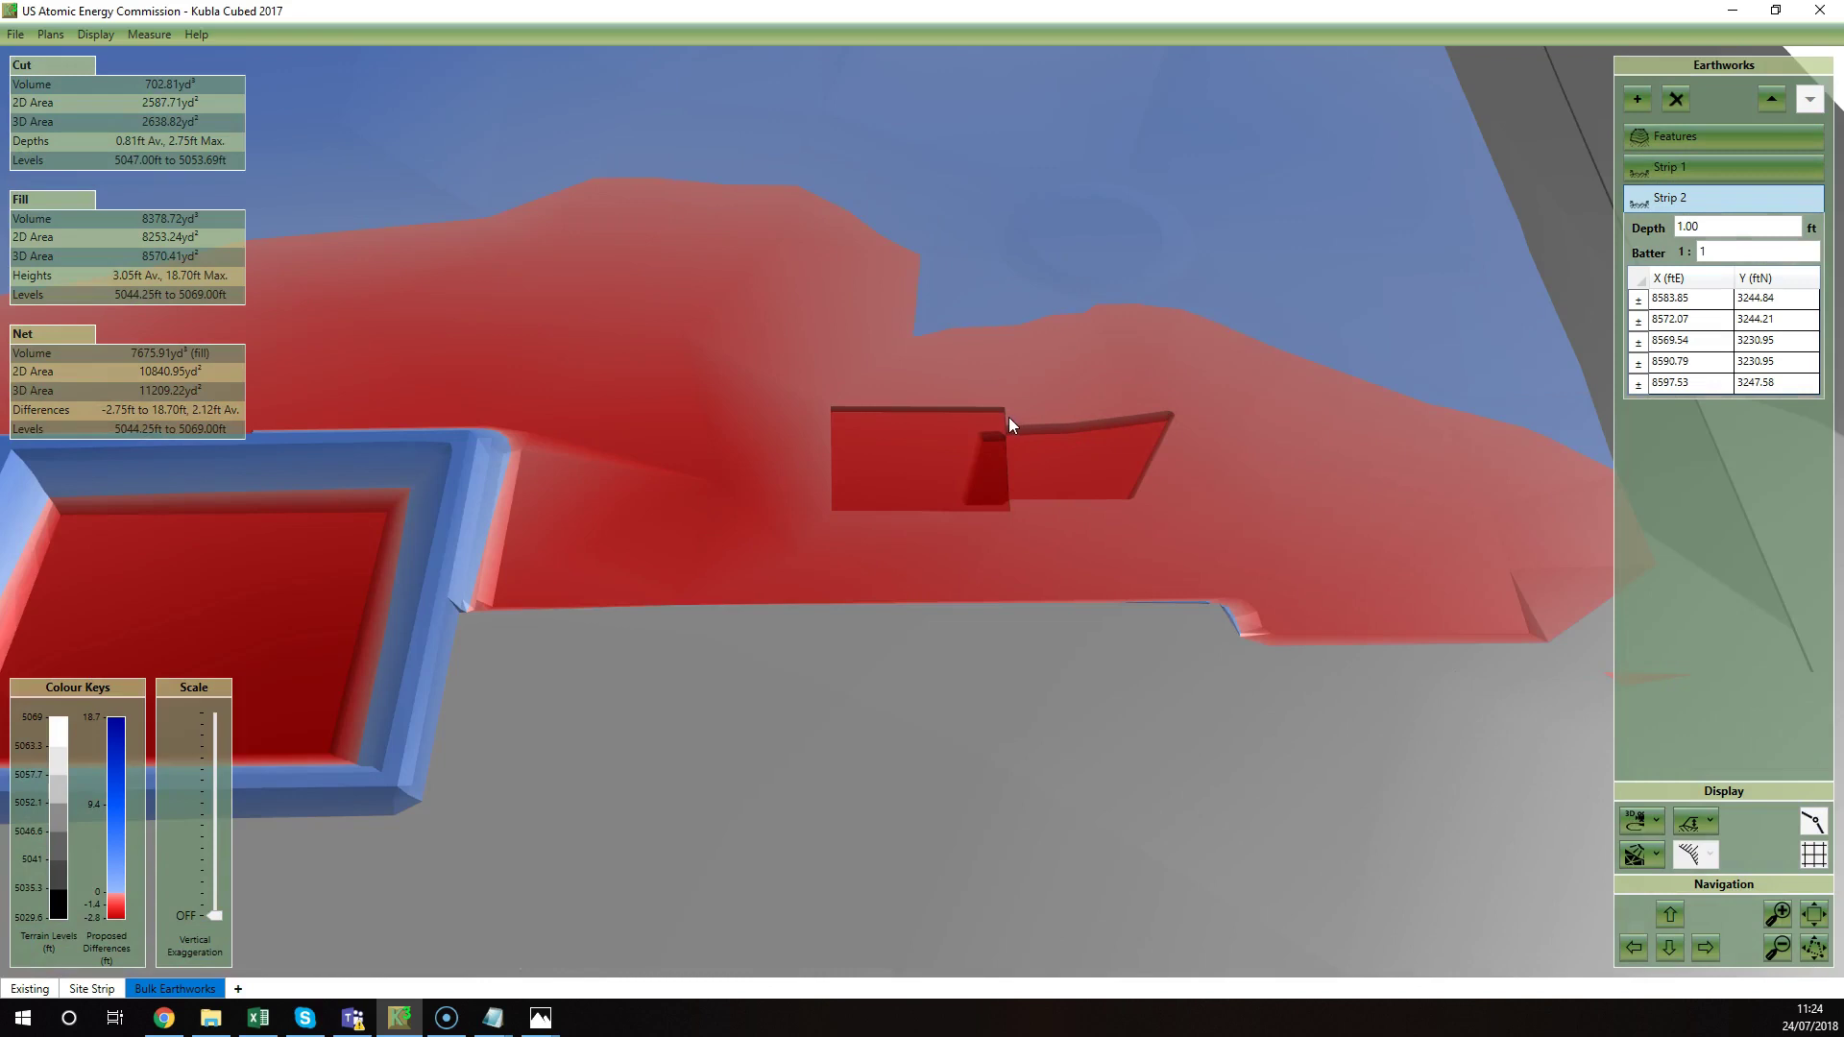
{"action": "scroll", "coordinate": [1047, 471], "scroll_direction": "up", "scroll_amount": 3}
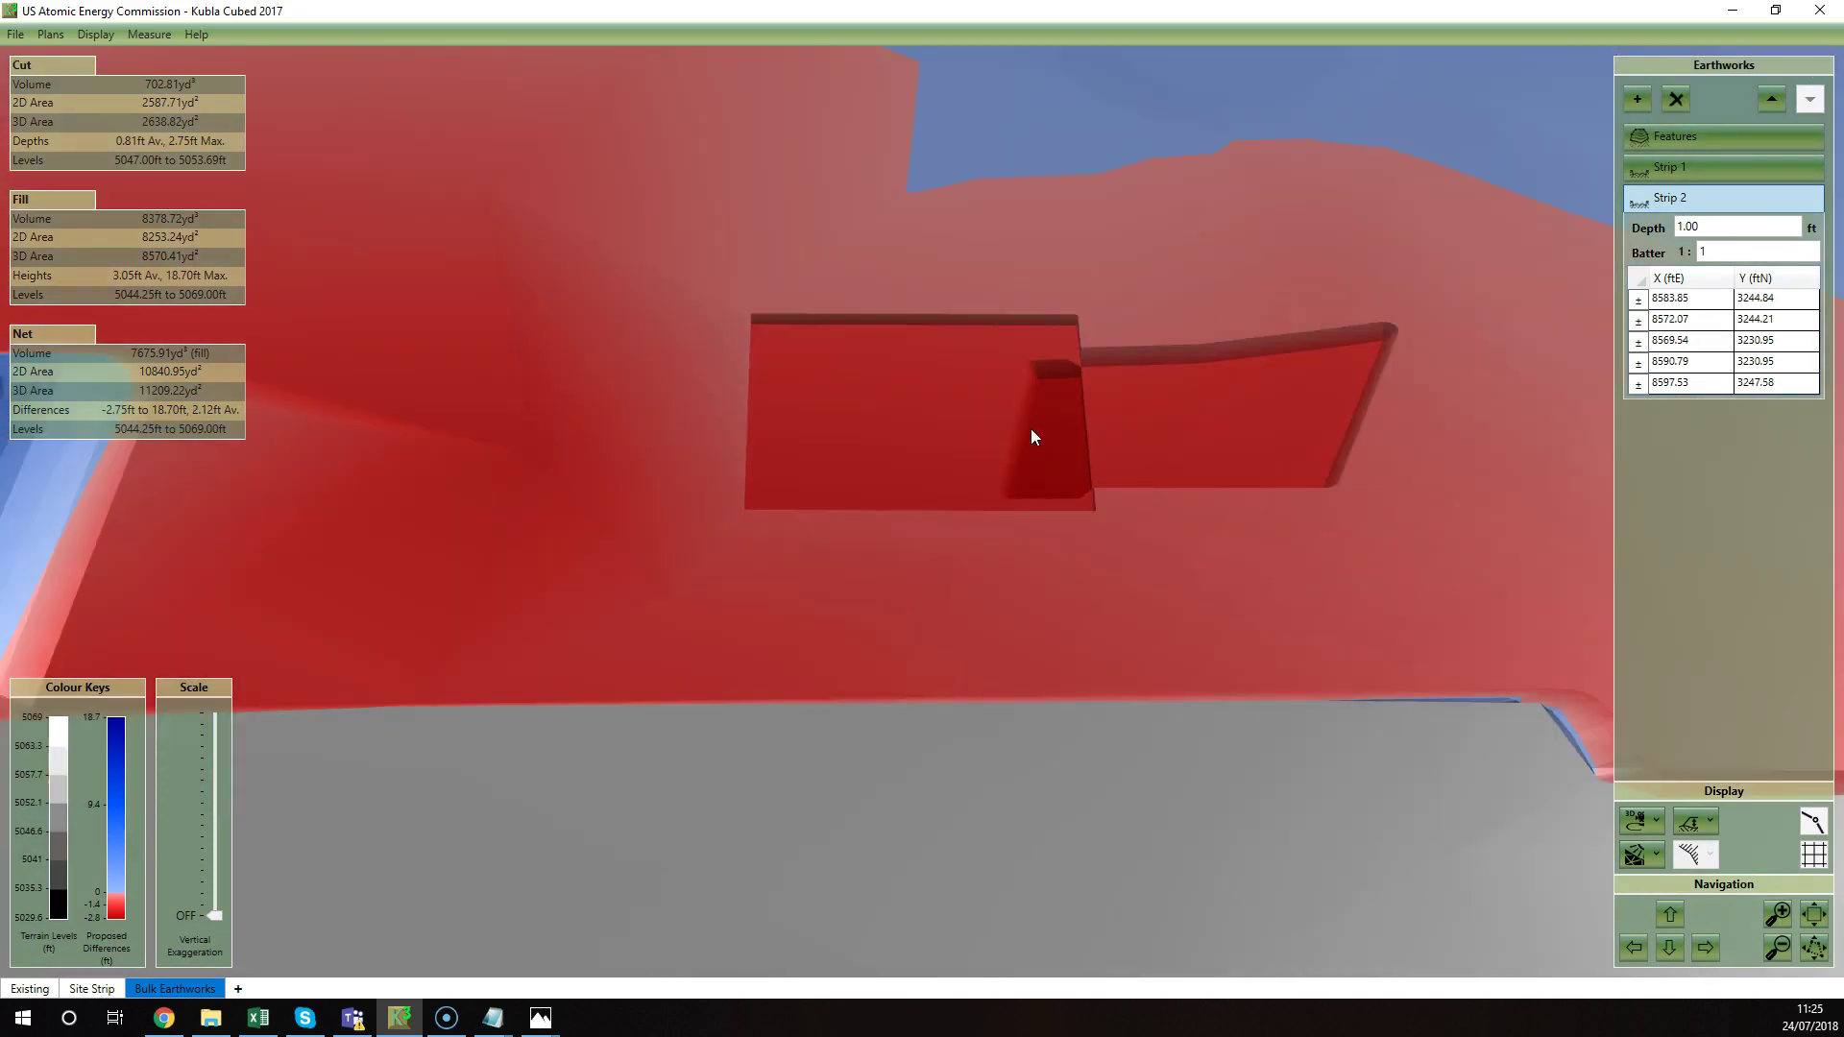
{"action": "scroll", "coordinate": [1032, 437], "scroll_direction": "down", "scroll_amount": 3}
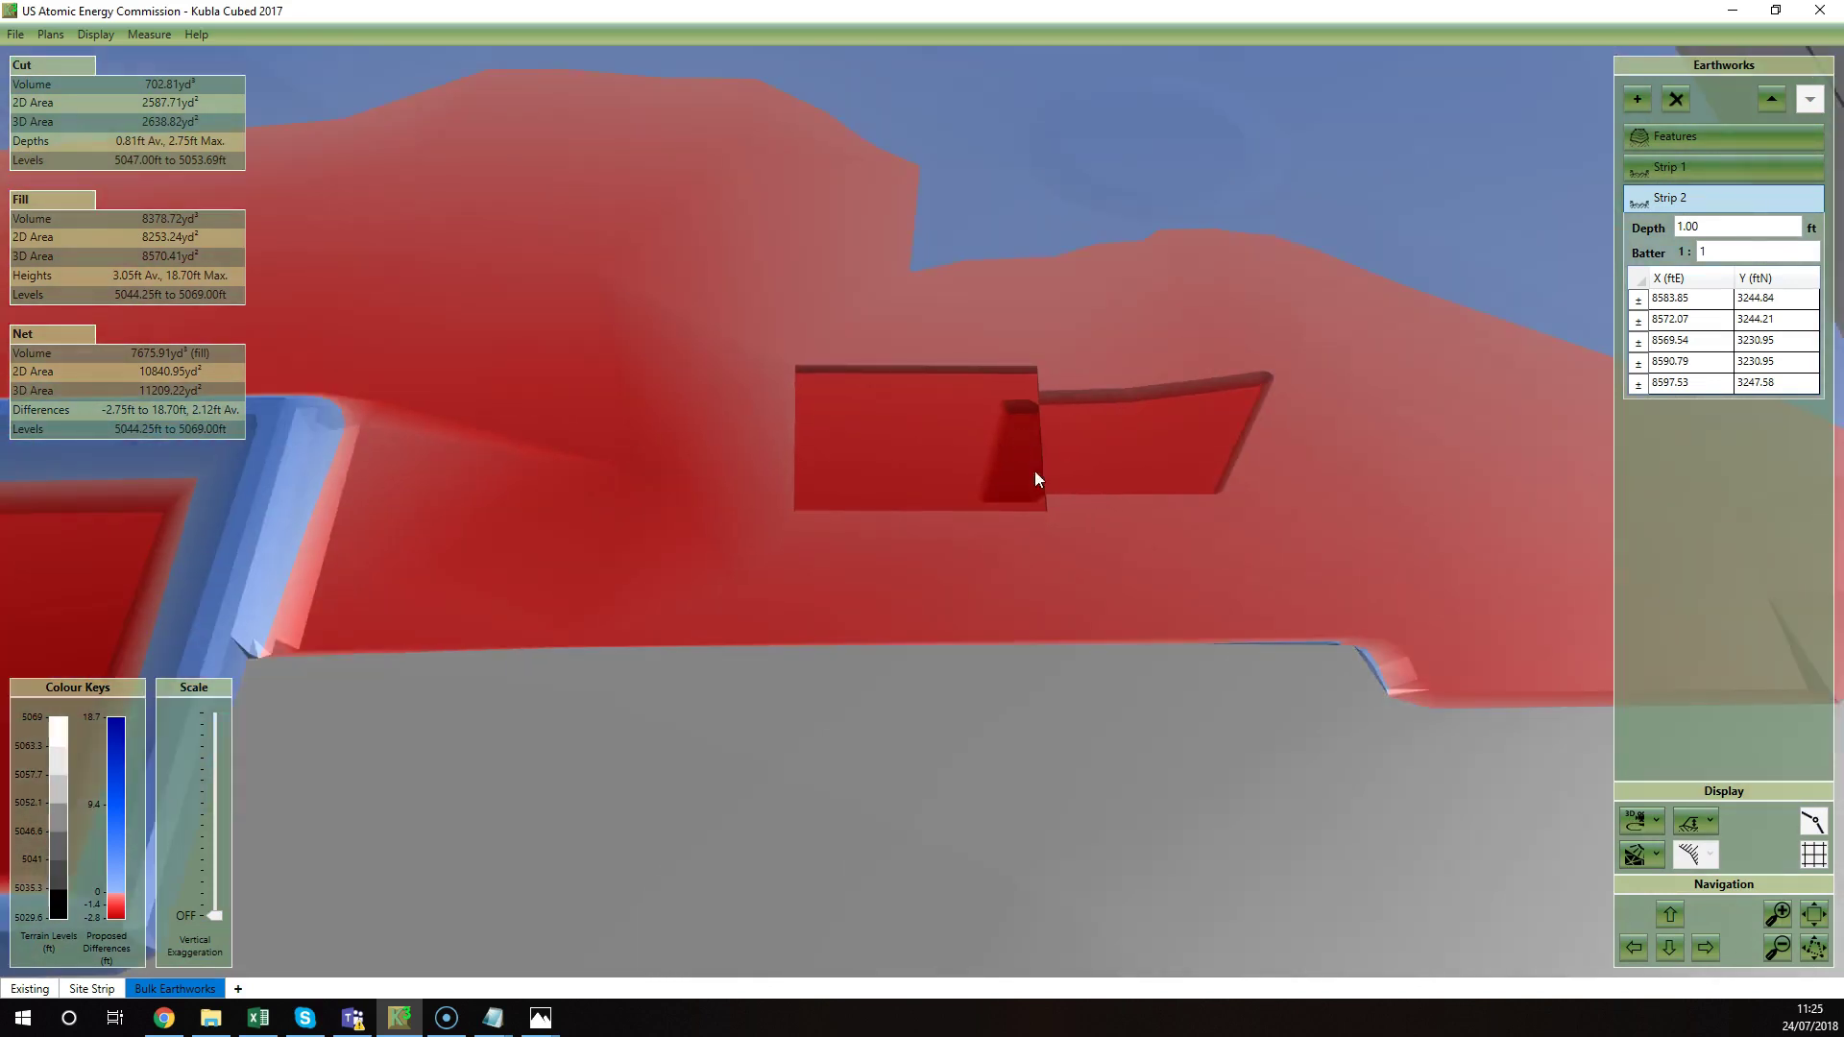
{"action": "right_click_drag", "start_coordinate": [1034, 471], "coordinate": [1064, 504]}
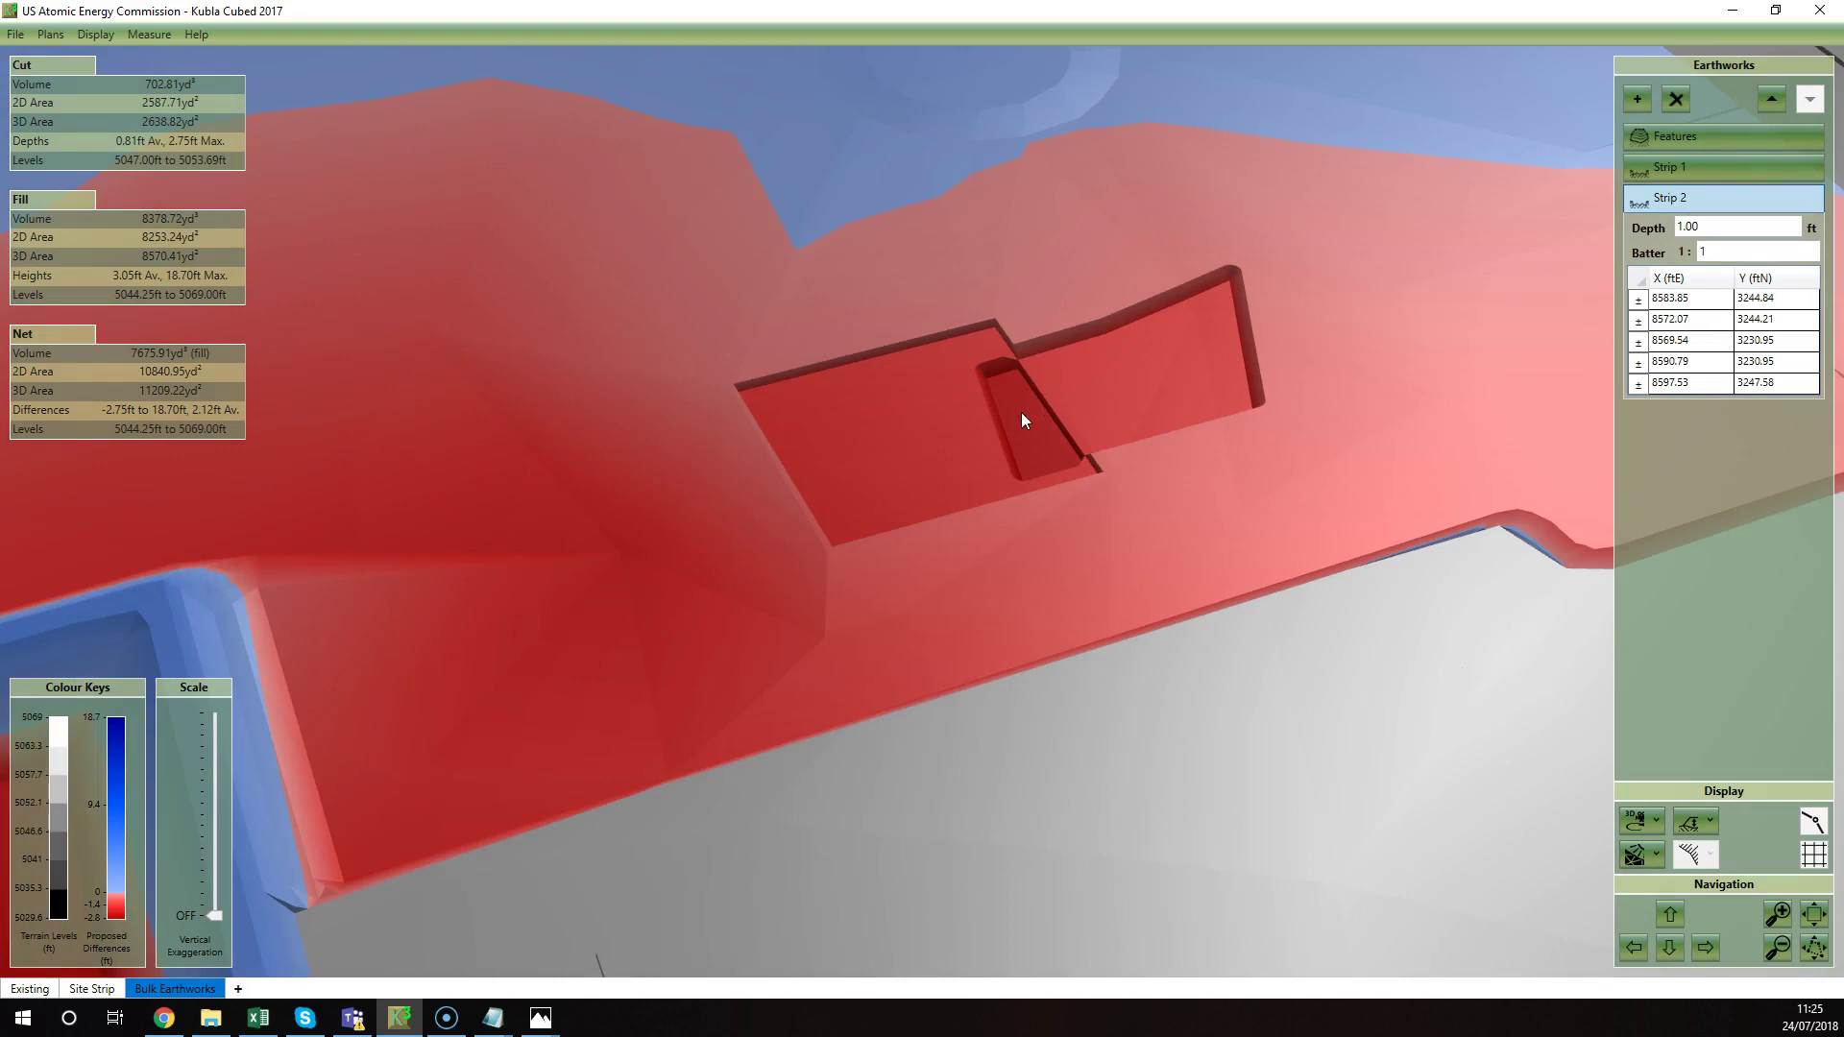
{"action": "scroll", "coordinate": [1158, 422], "scroll_direction": "down", "scroll_amount": 5}
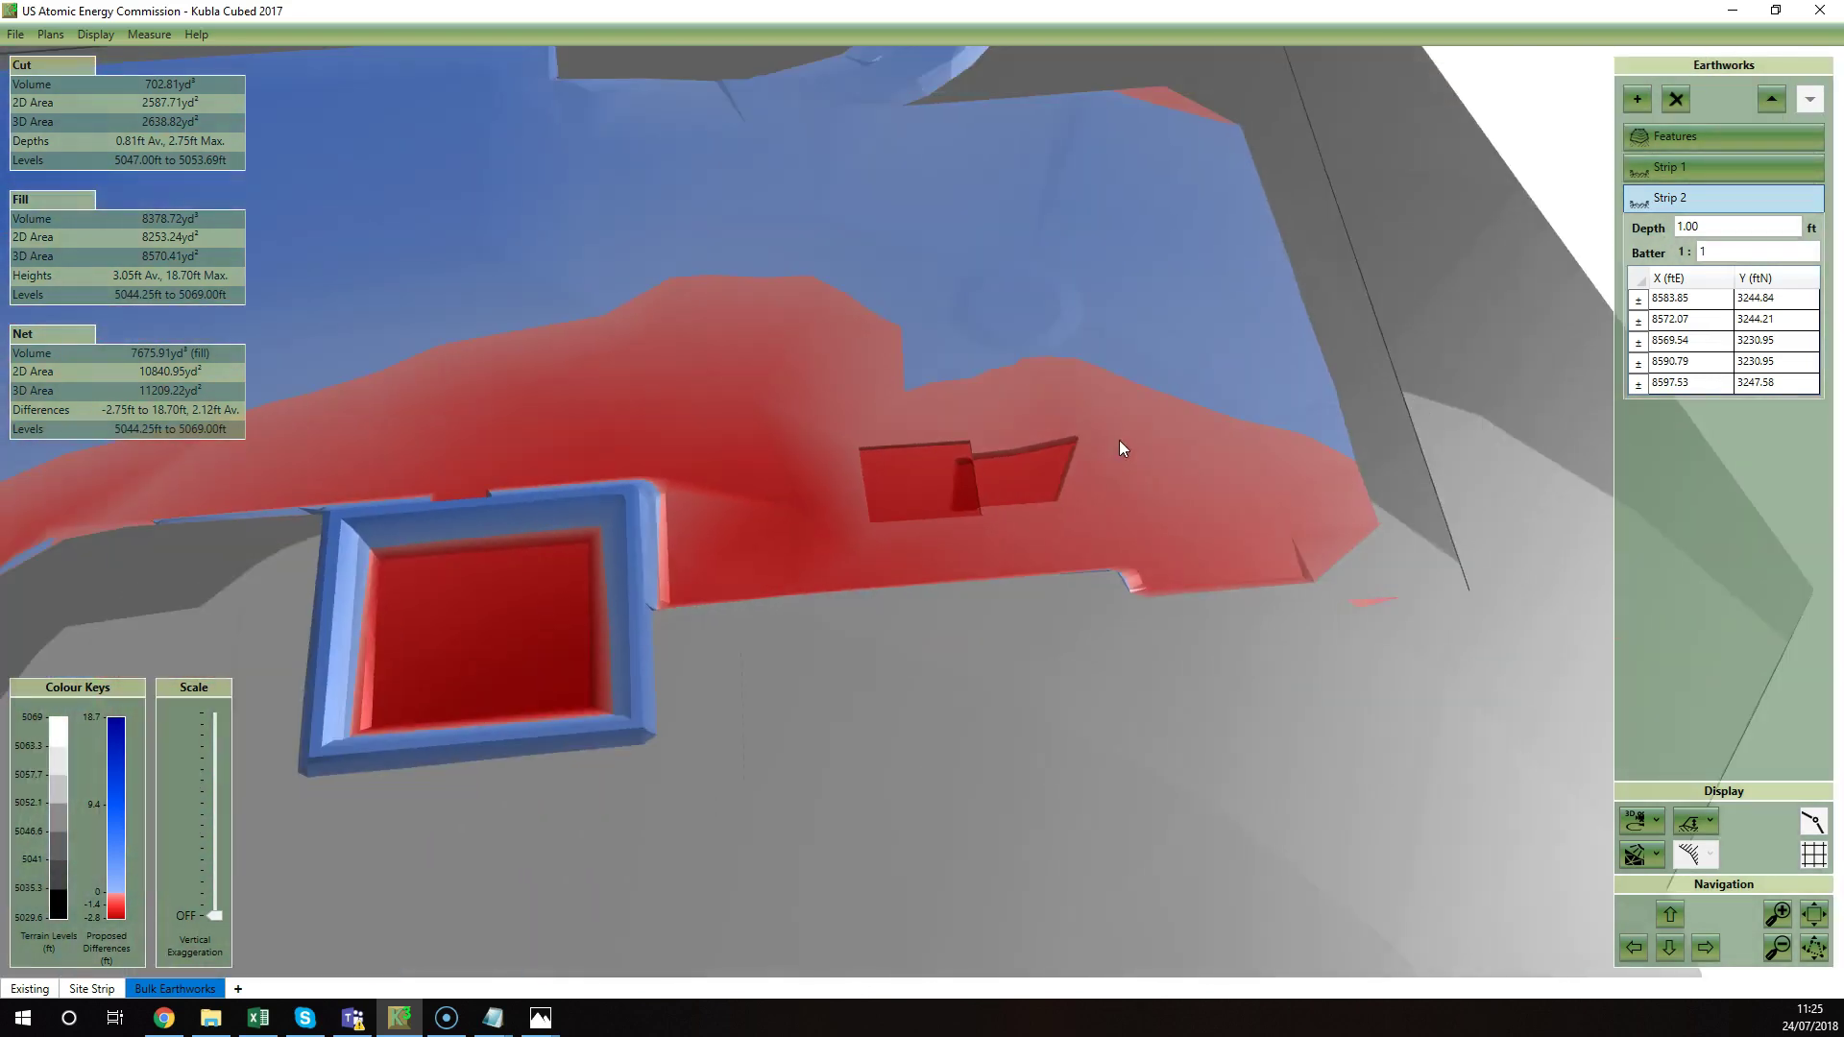
- Add a Strip earthwork in Design View by tracing the outline of the light-blue gravel surfacing area
{"action": "left_click", "coordinate": [1644, 821]}
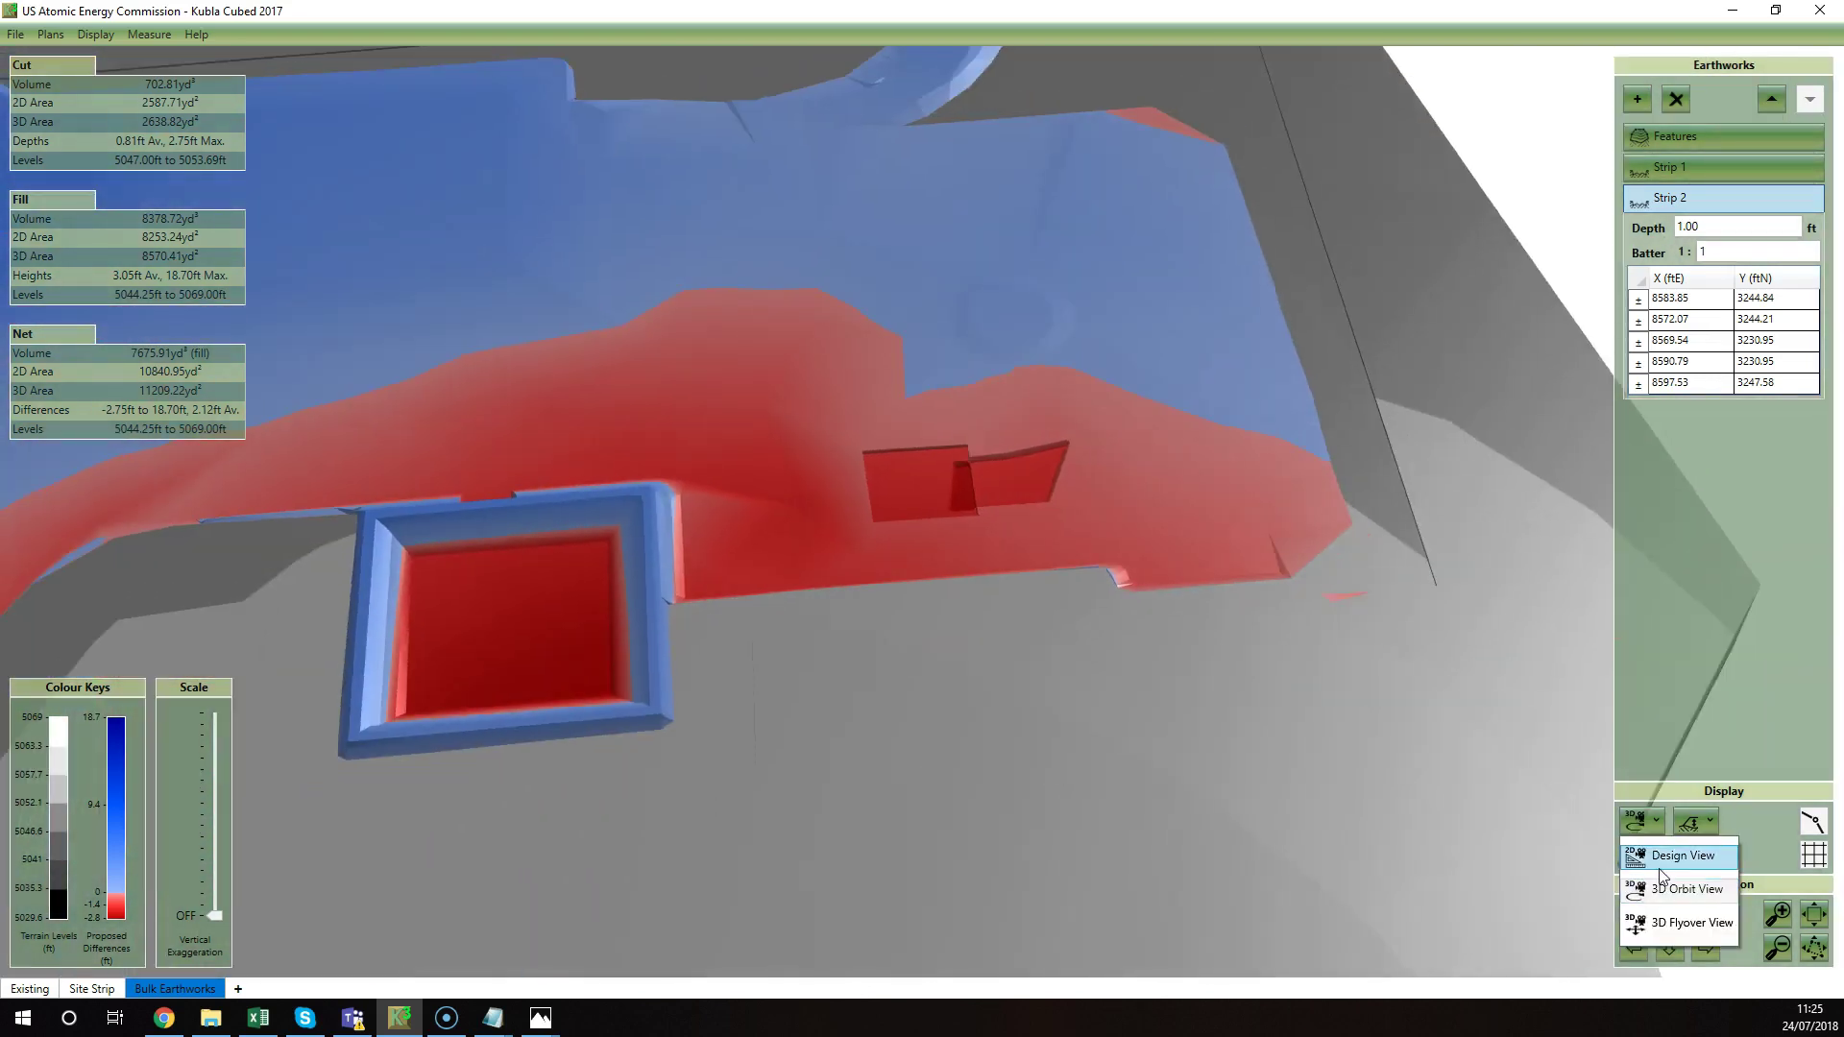
{"action": "left_click", "coordinate": [1671, 851]}
{"action": "scroll", "coordinate": [1266, 736], "scroll_direction": "down", "scroll_amount": 4}
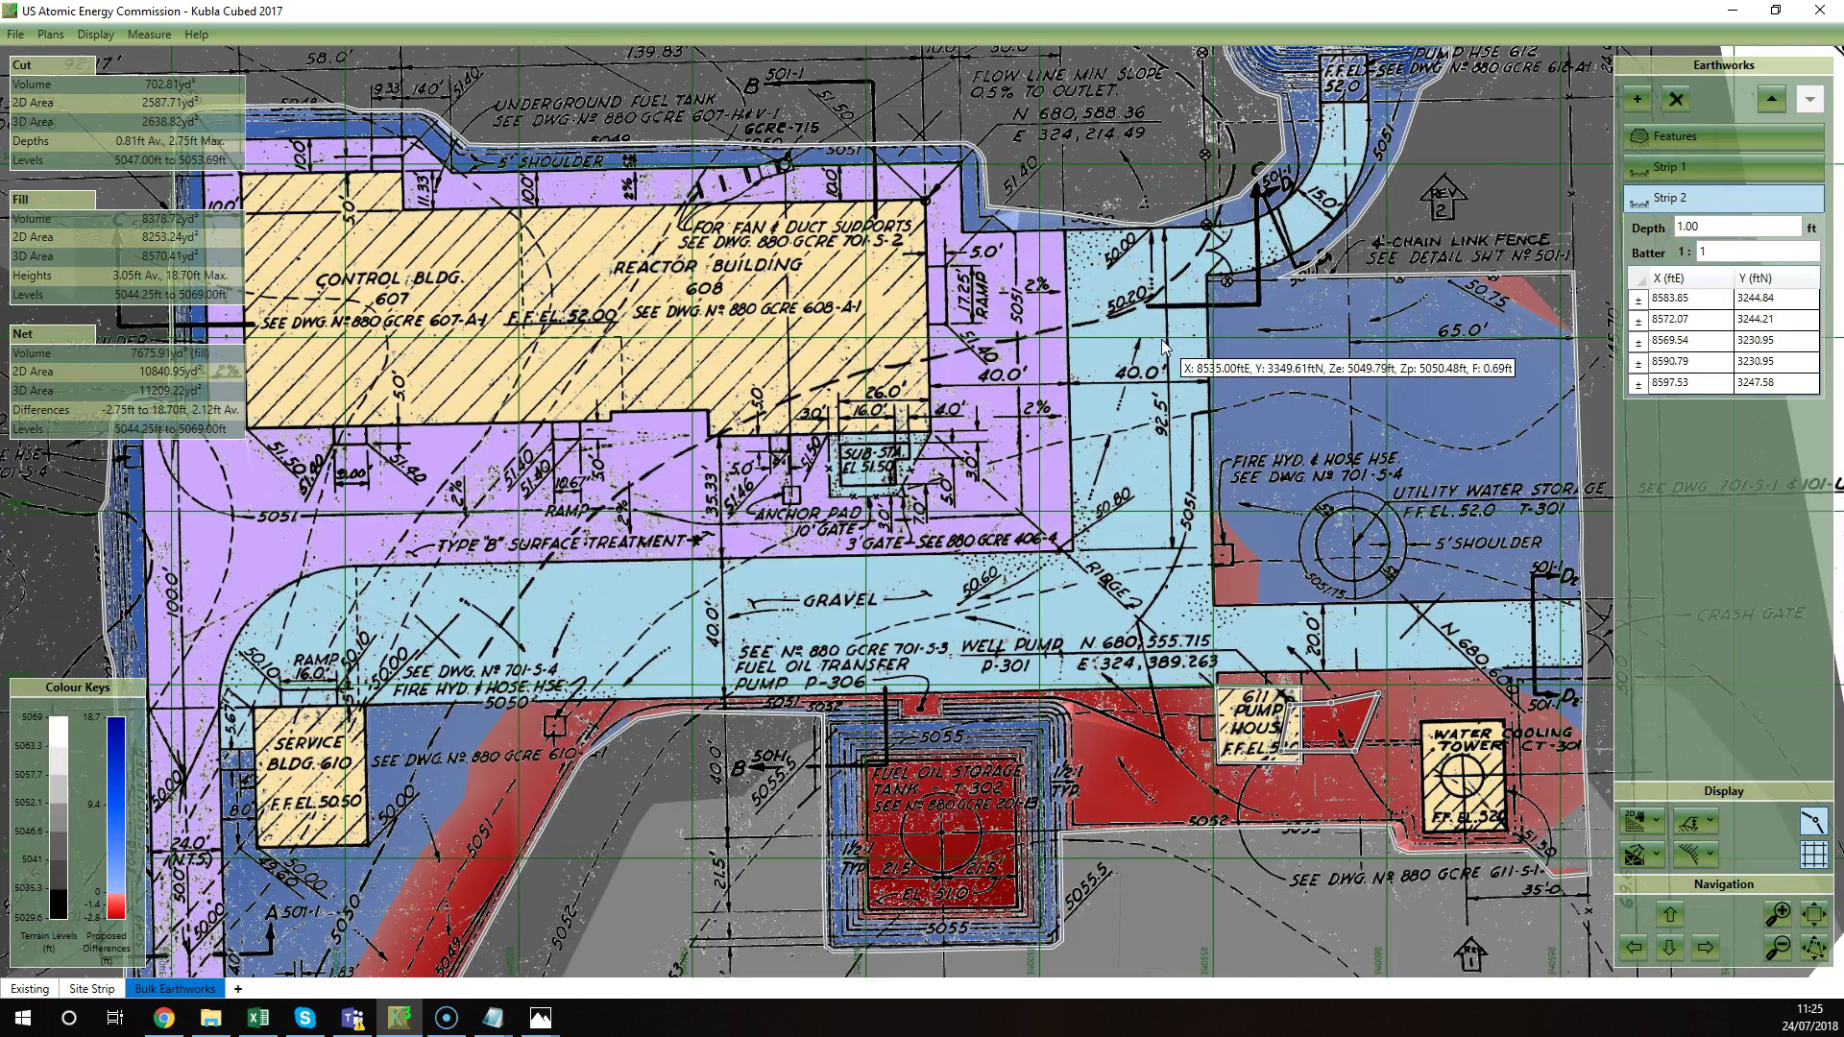
{"action": "scroll", "coordinate": [1133, 409], "scroll_direction": "down", "scroll_amount": 2}
{"action": "left_click", "coordinate": [1637, 99]}
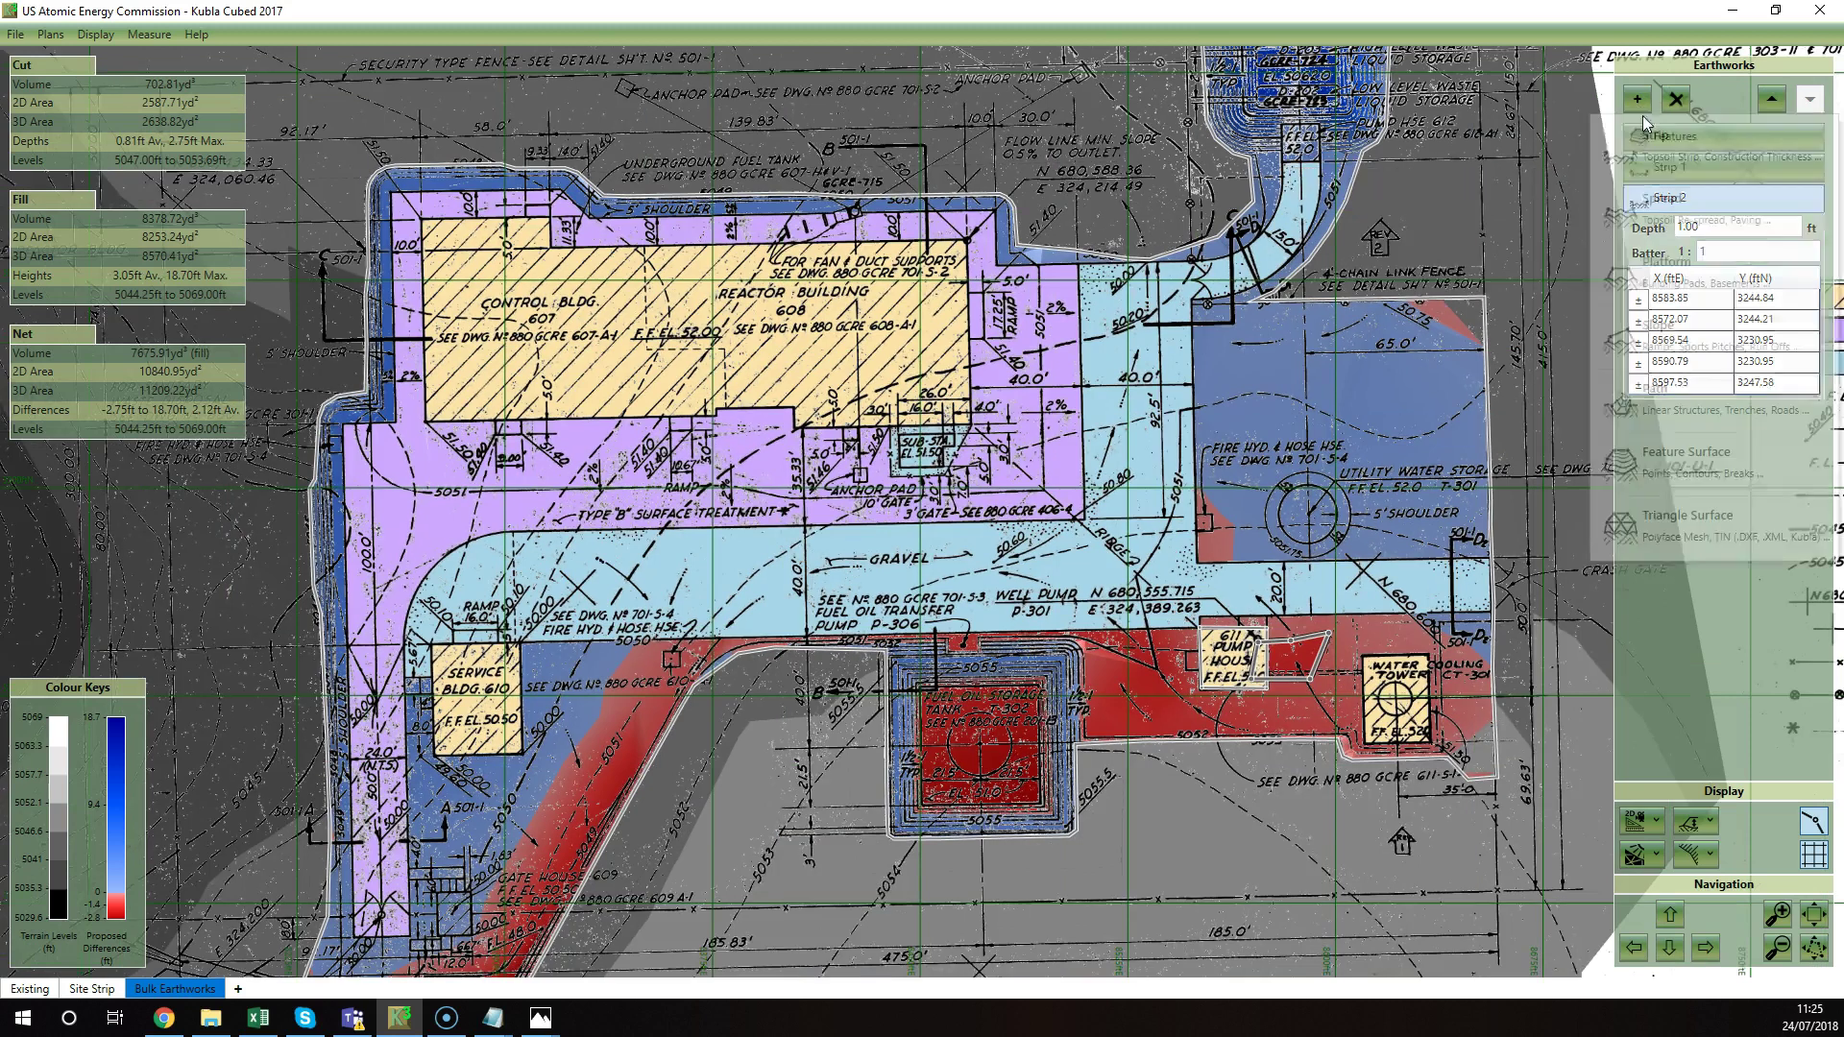
{"action": "left_click", "coordinate": [1654, 144]}
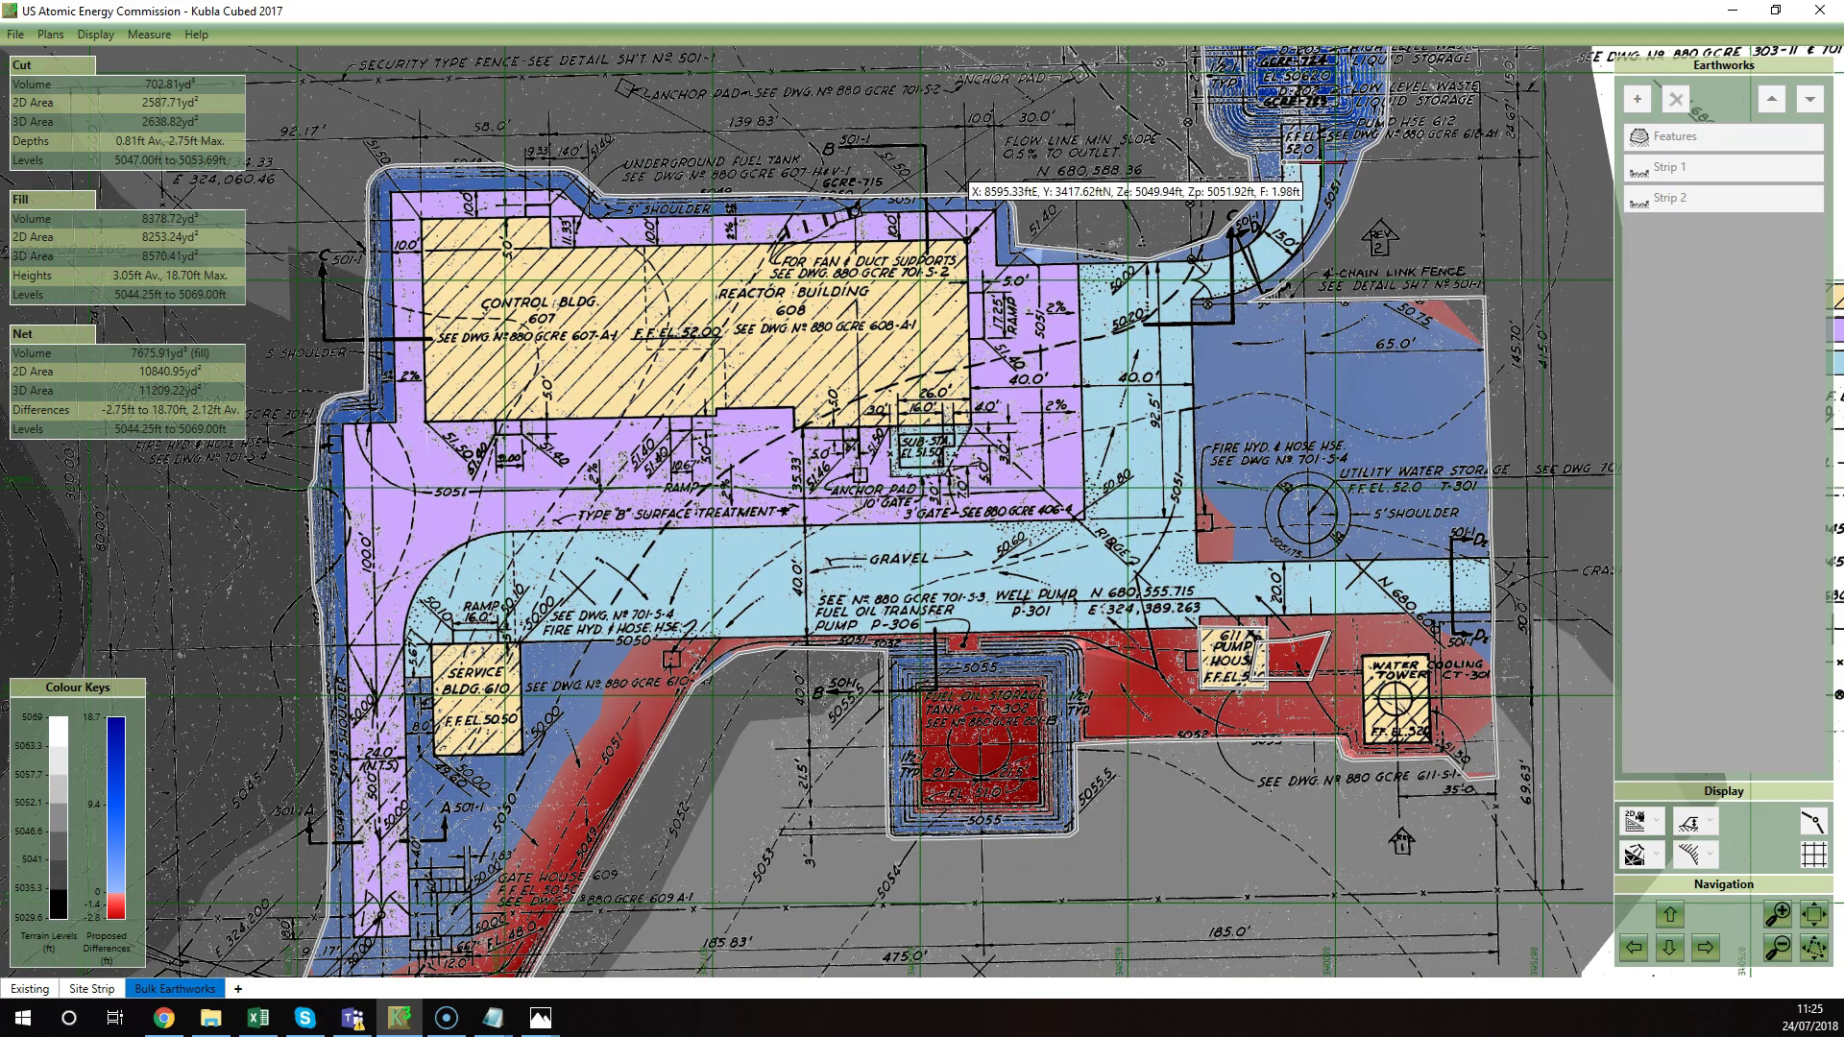
{"action": "left_click", "coordinate": [1312, 184]}
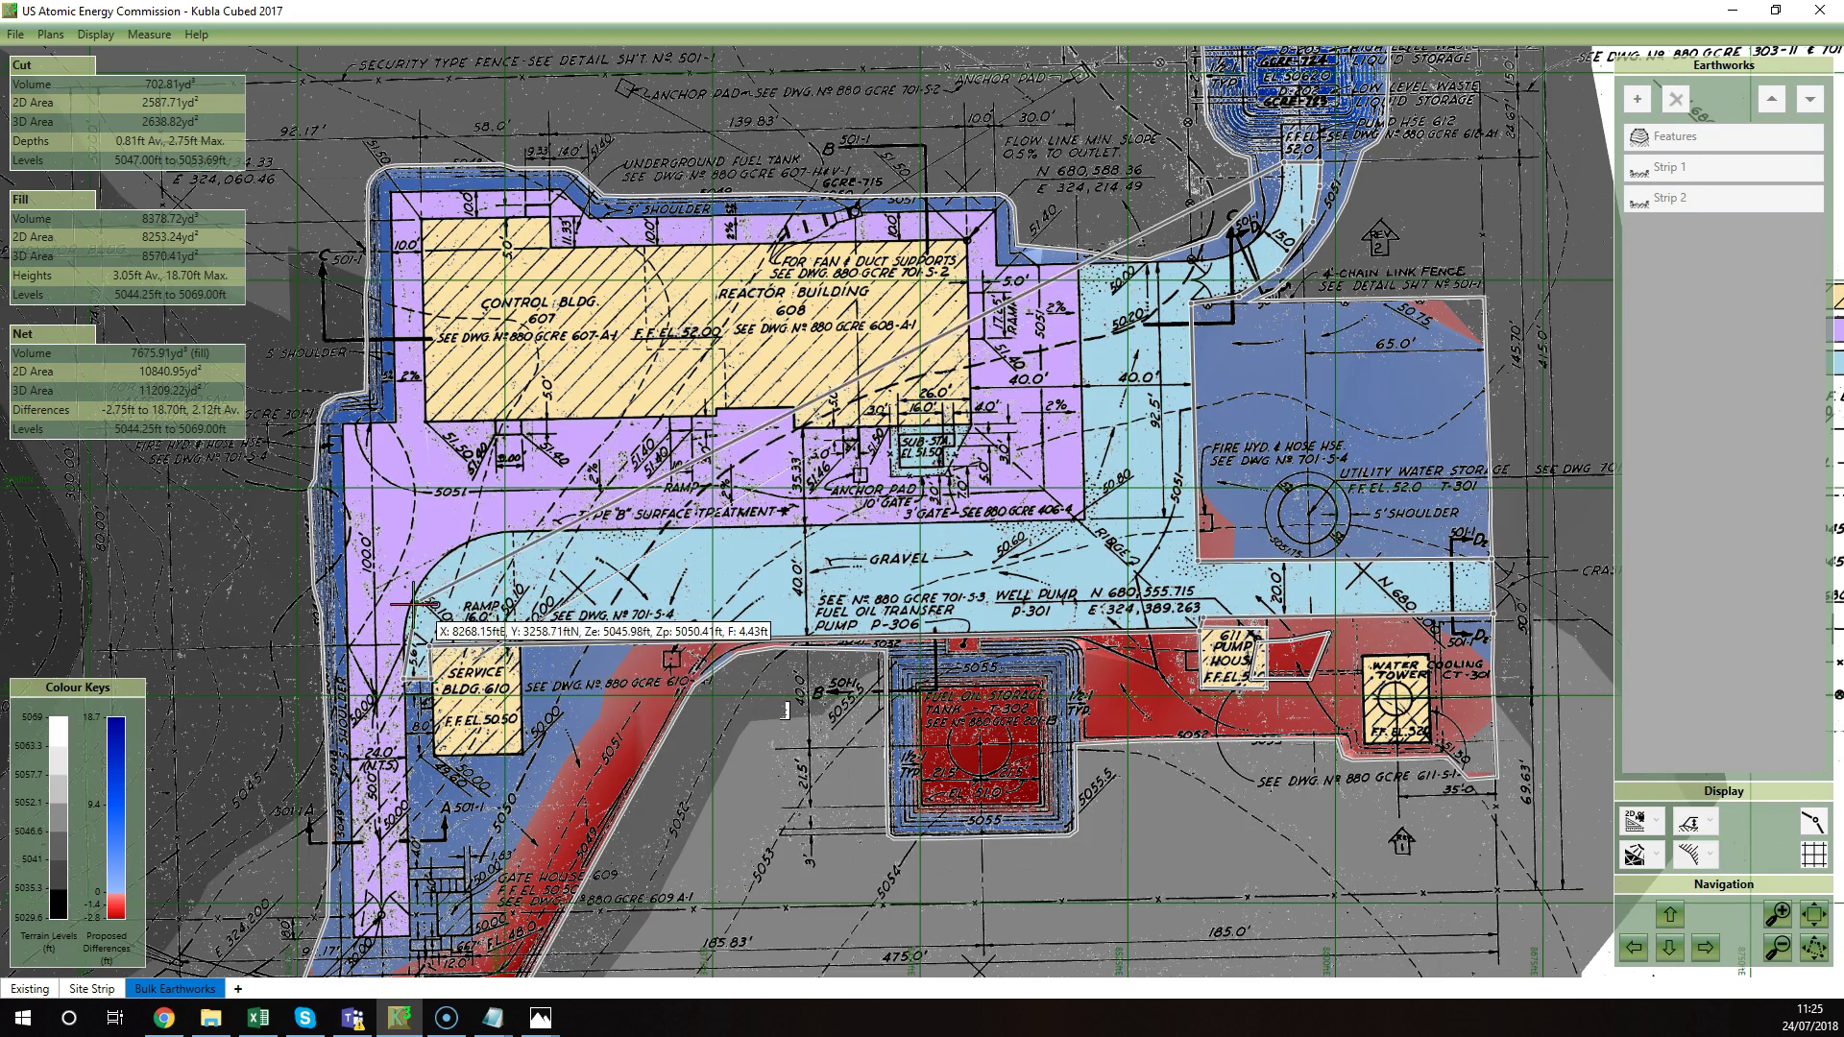
{"action": "left_click", "coordinate": [500, 531]}
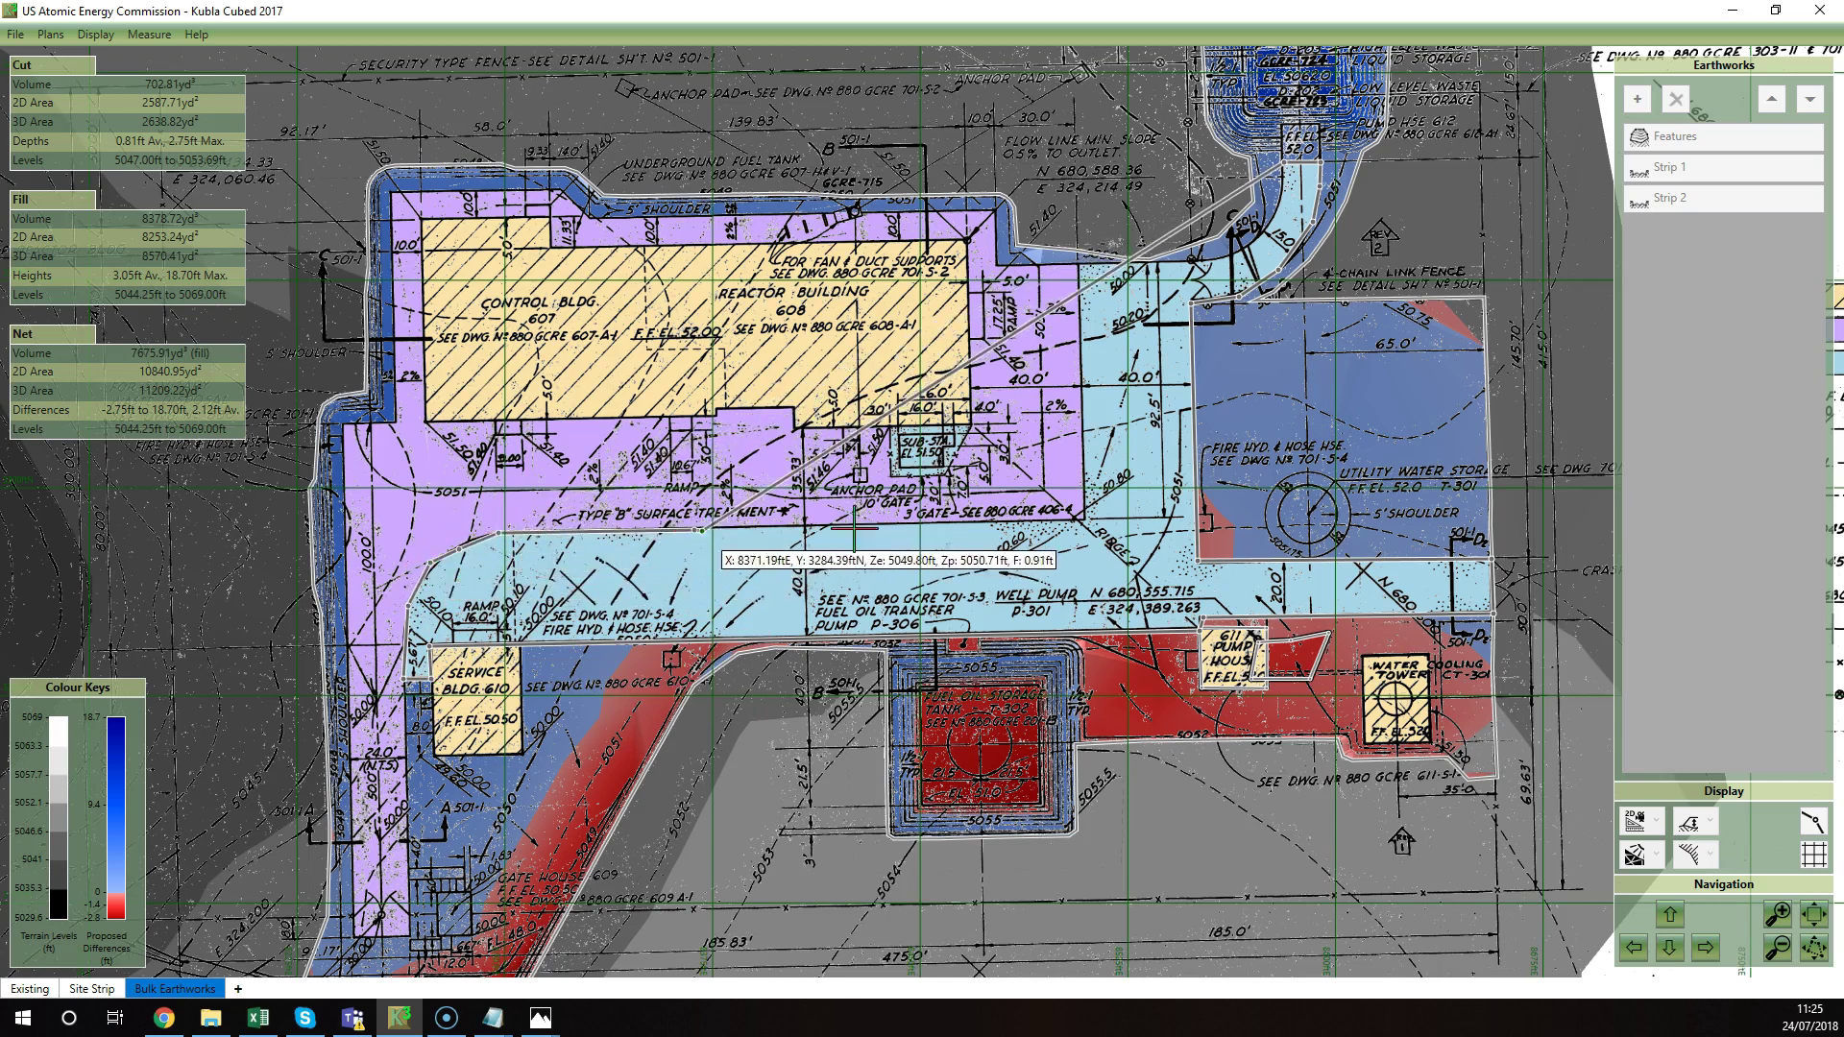
{"action": "left_click", "coordinate": [1085, 519]}
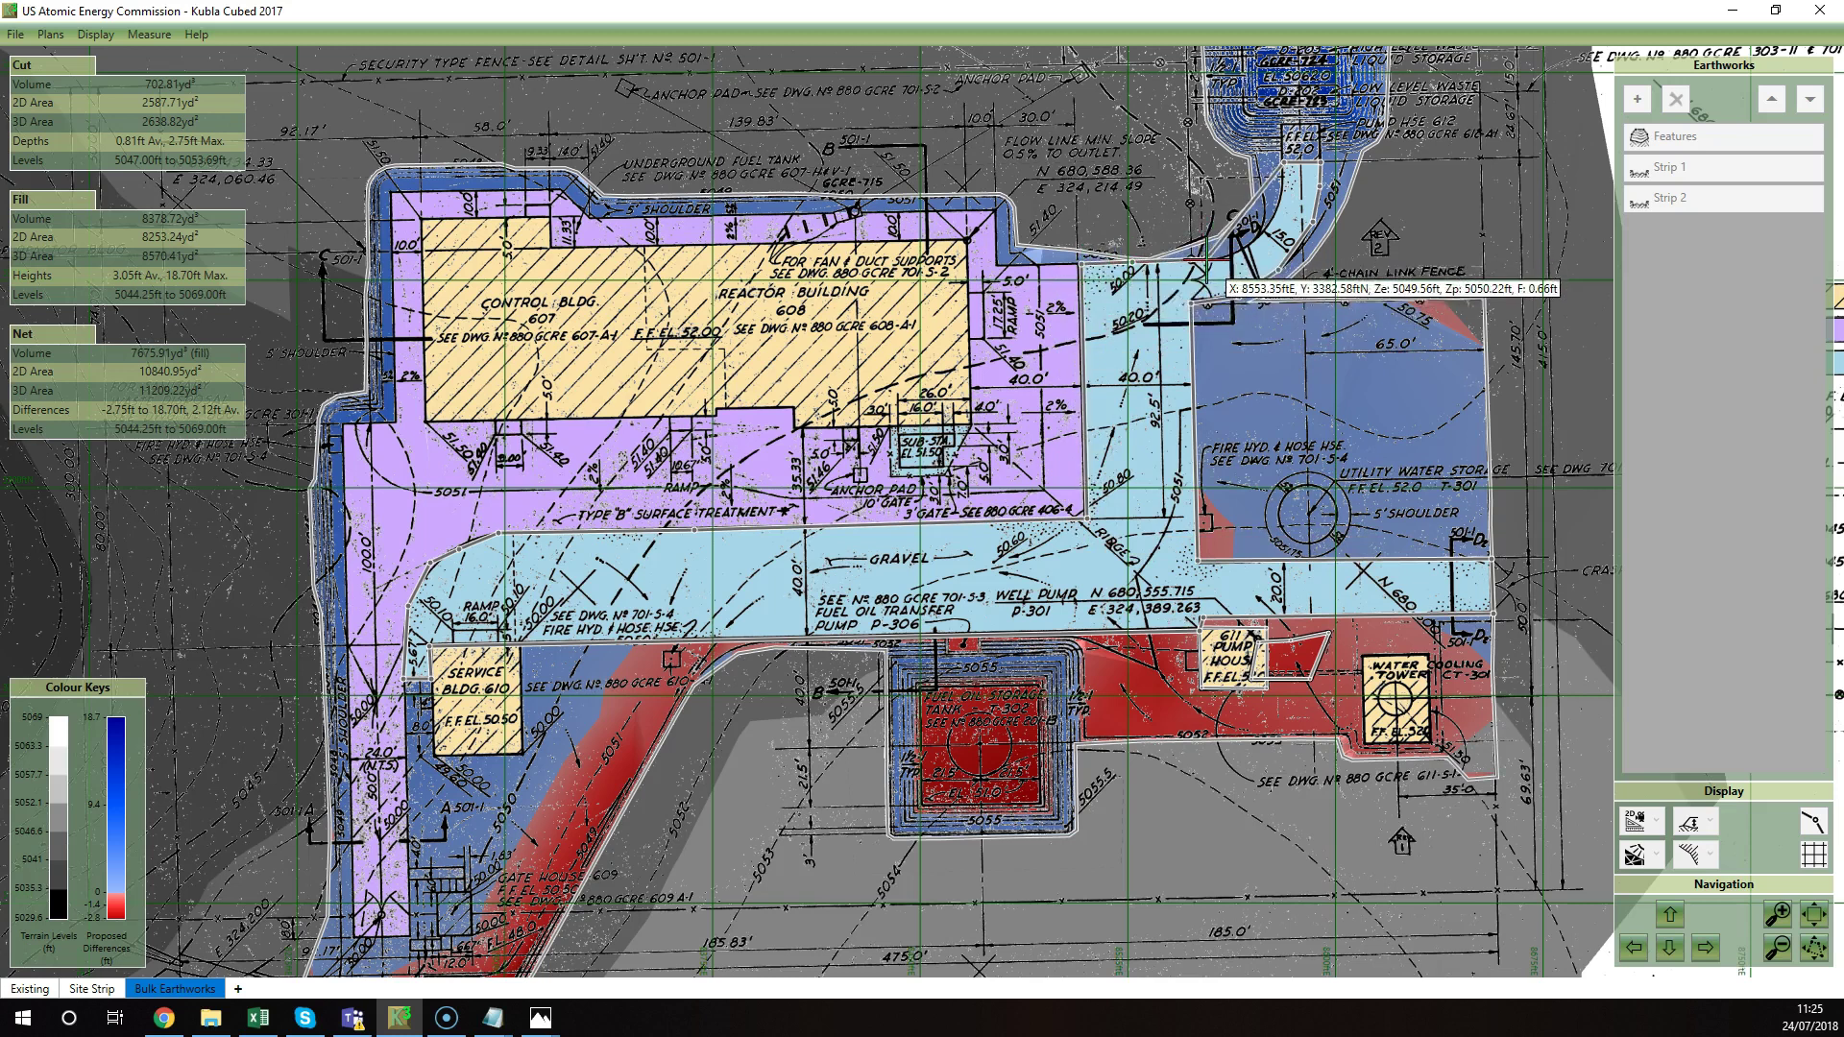
{"action": "left_click", "coordinate": [1280, 201]}
{"action": "right_click", "coordinate": [1310, 200]}
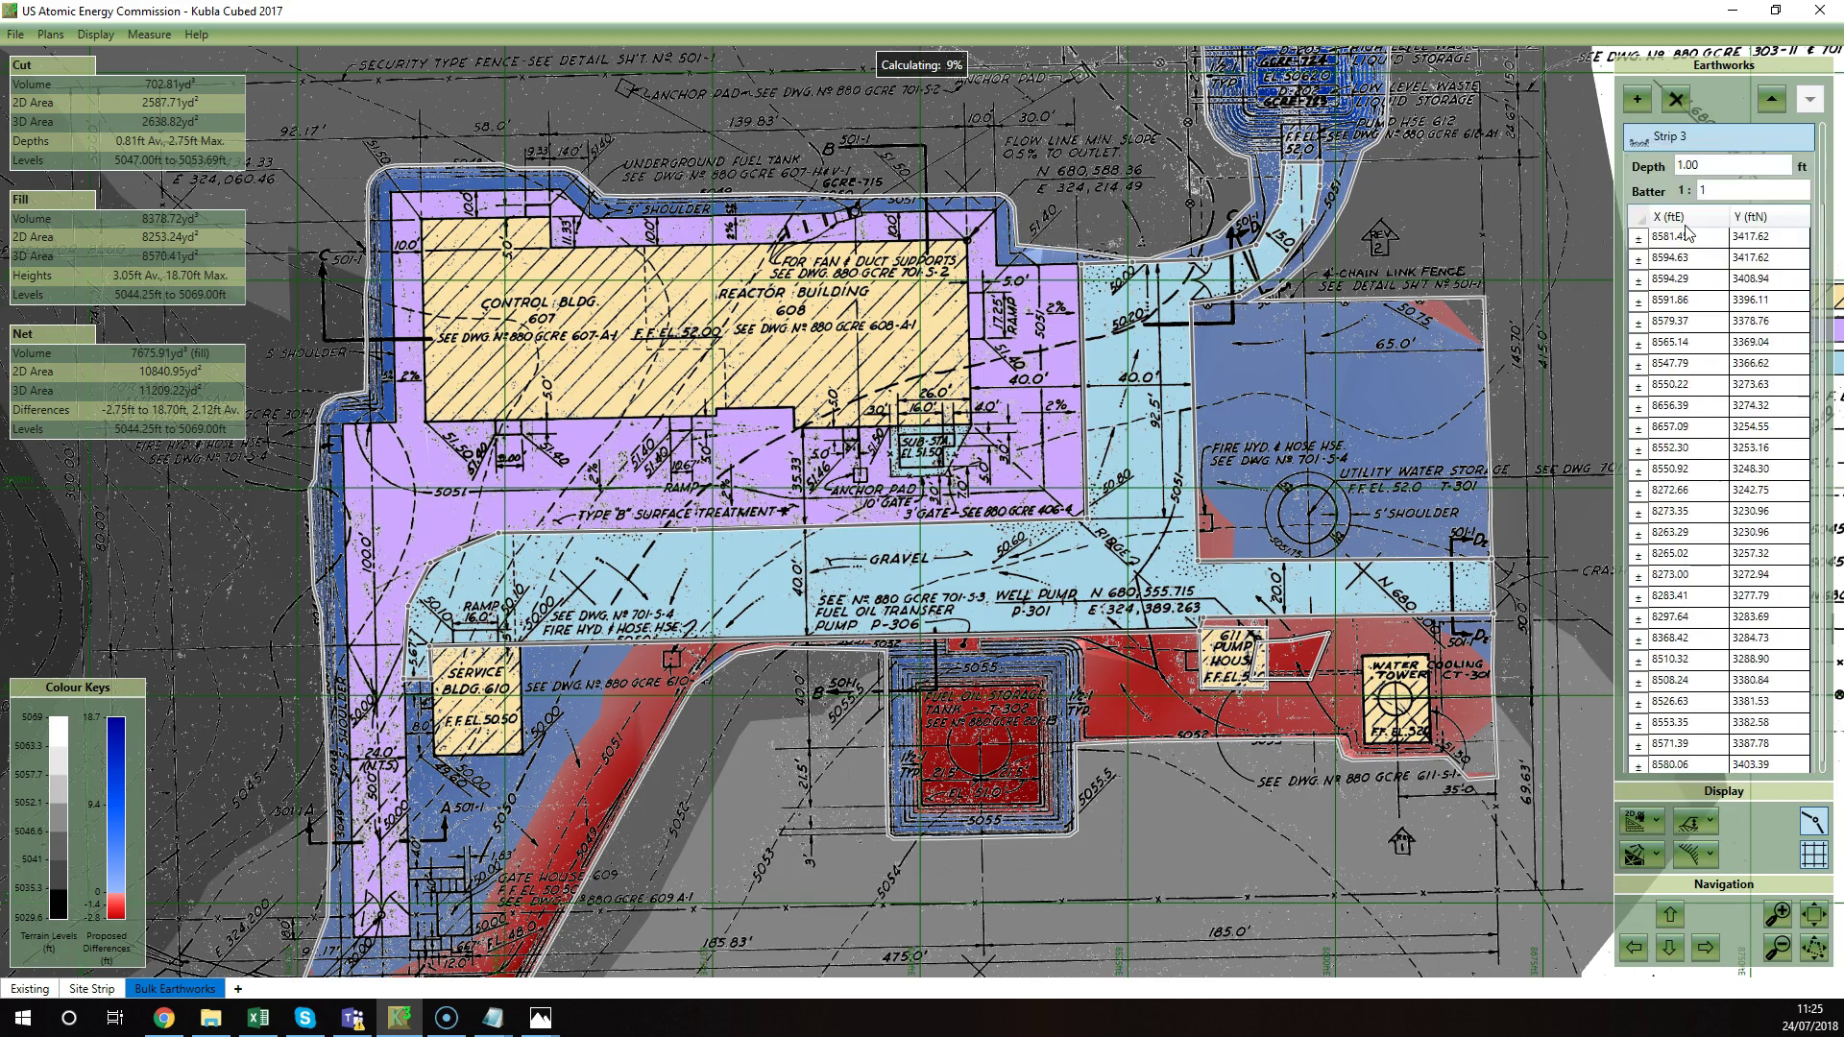
- Rename the strip covering the gravel surfacing as Gravel Surface adjust
{"action": "left_click", "coordinate": [1690, 140]}
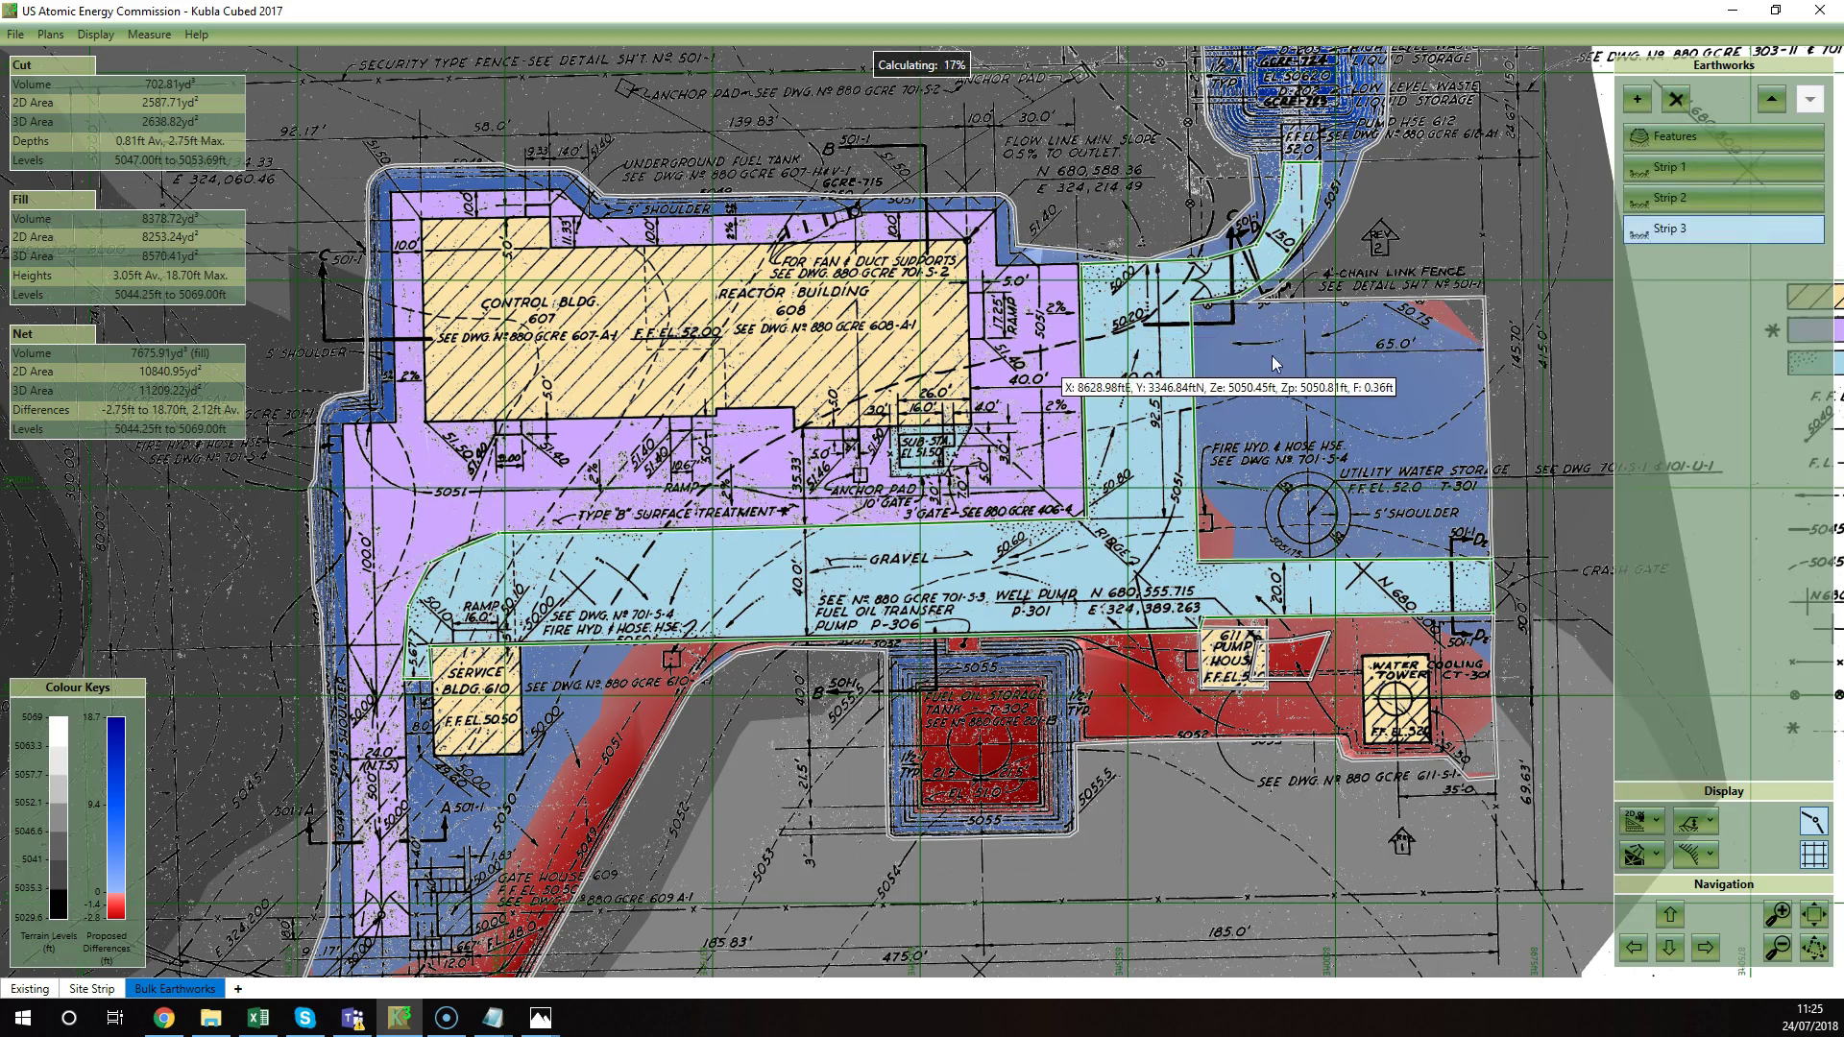
{"action": "middle_click_drag", "start_coordinate": [1410, 361], "coordinate": [998, 382]}
{"action": "scroll", "coordinate": [999, 382], "scroll_direction": "up", "scroll_amount": 1}
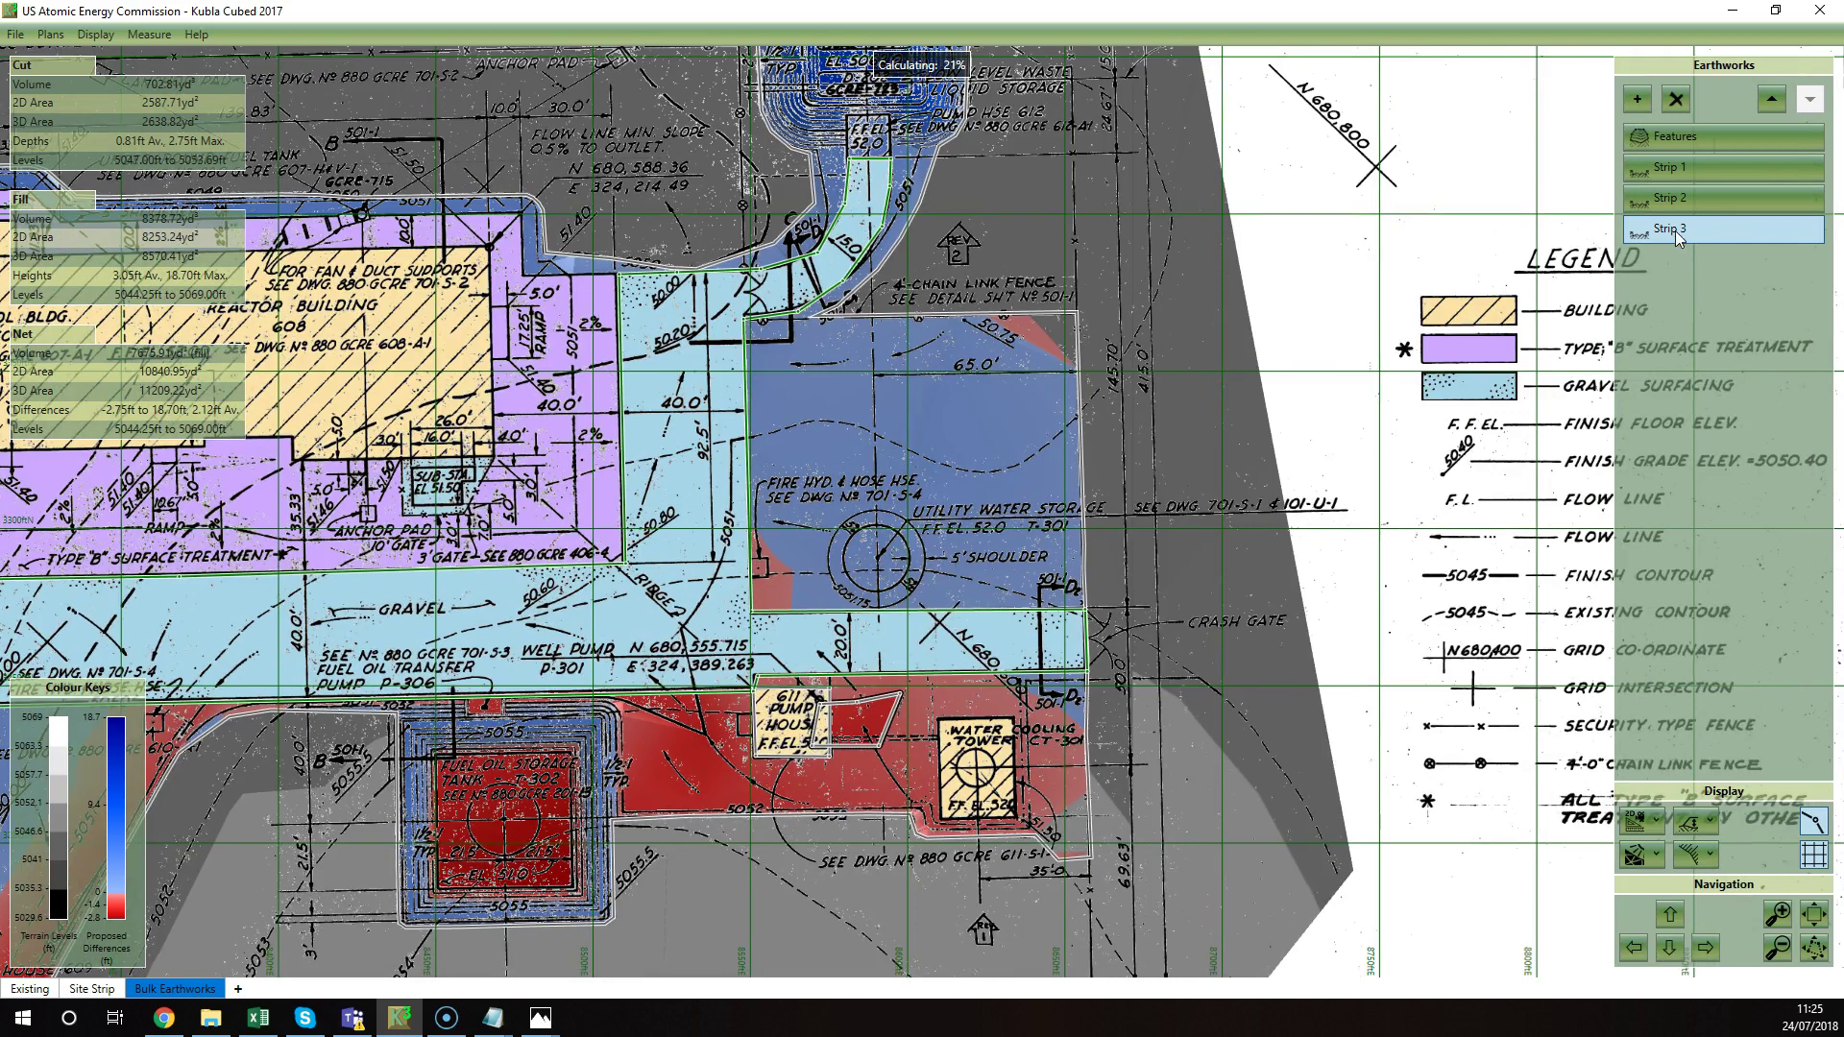
{"action": "left_click", "coordinate": [1672, 229]}
{"action": "double_click", "coordinate": [1675, 138]}
{"action": "type", "text": "Gravel Surface"}
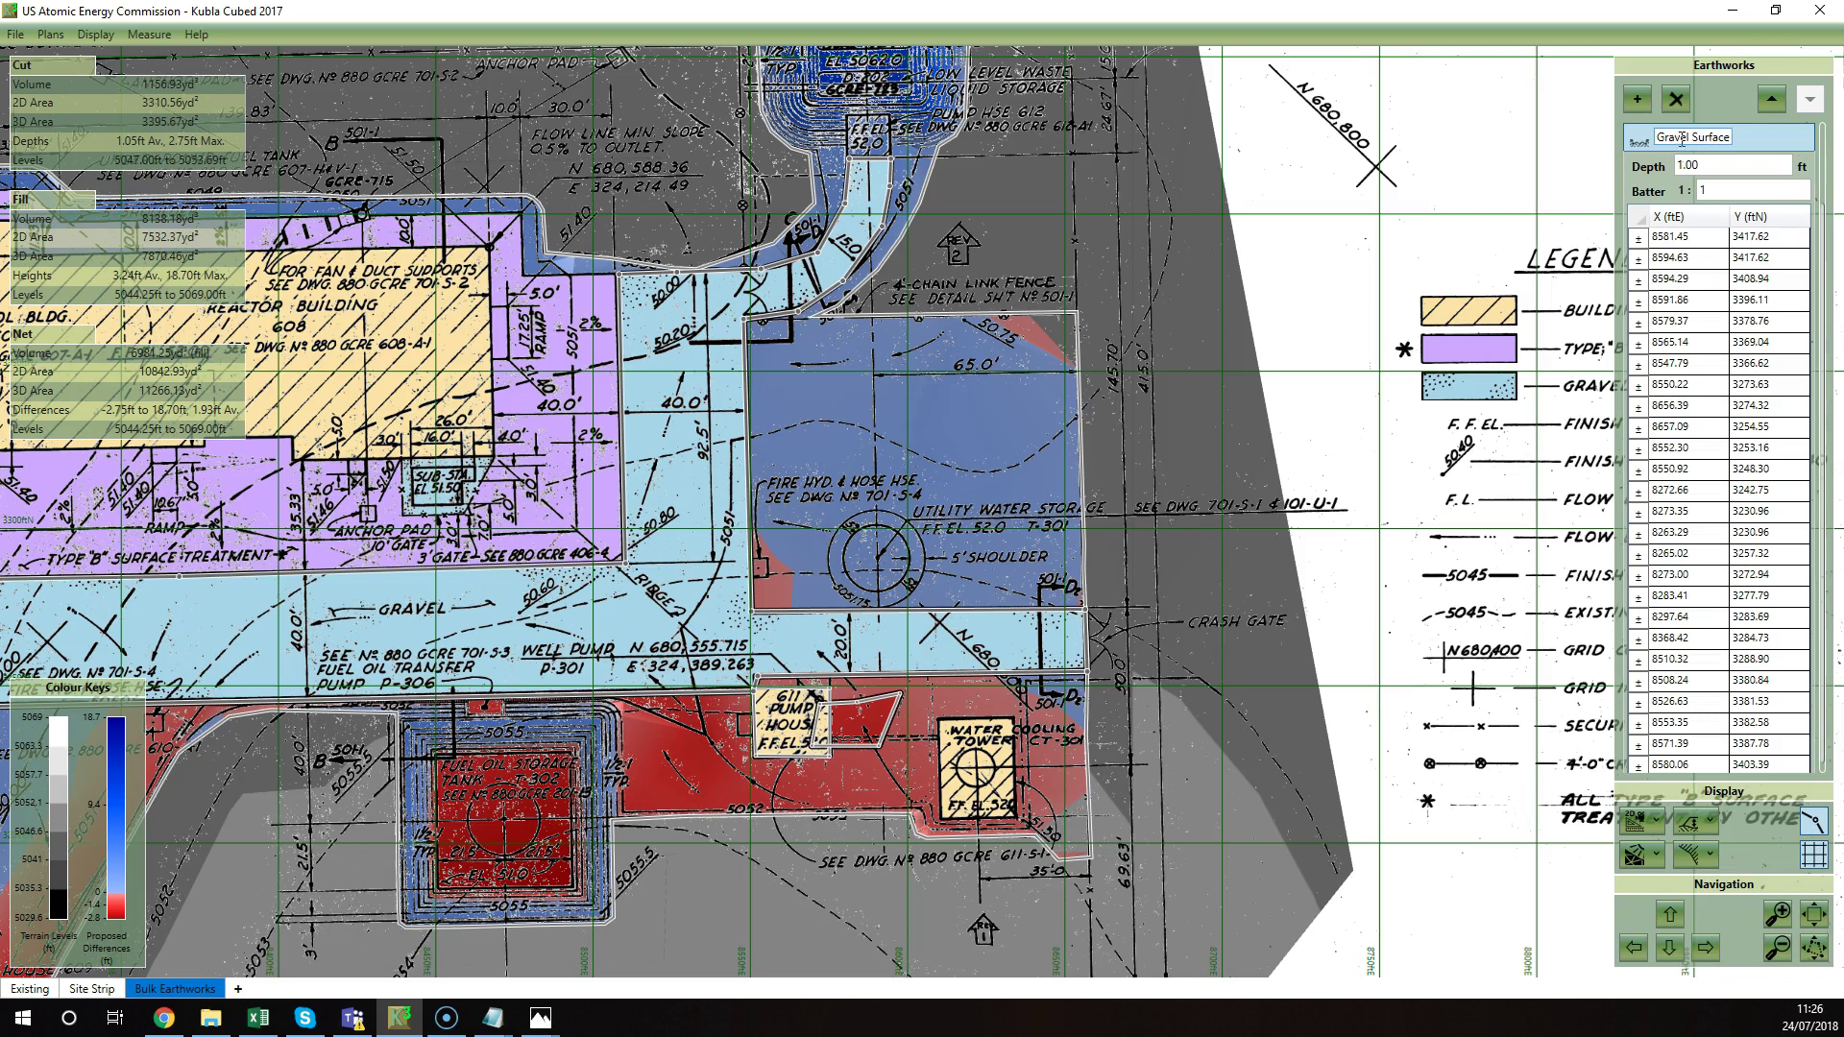
{"action": "type", "text": " adjust"}
{"action": "key", "text": "Return"}
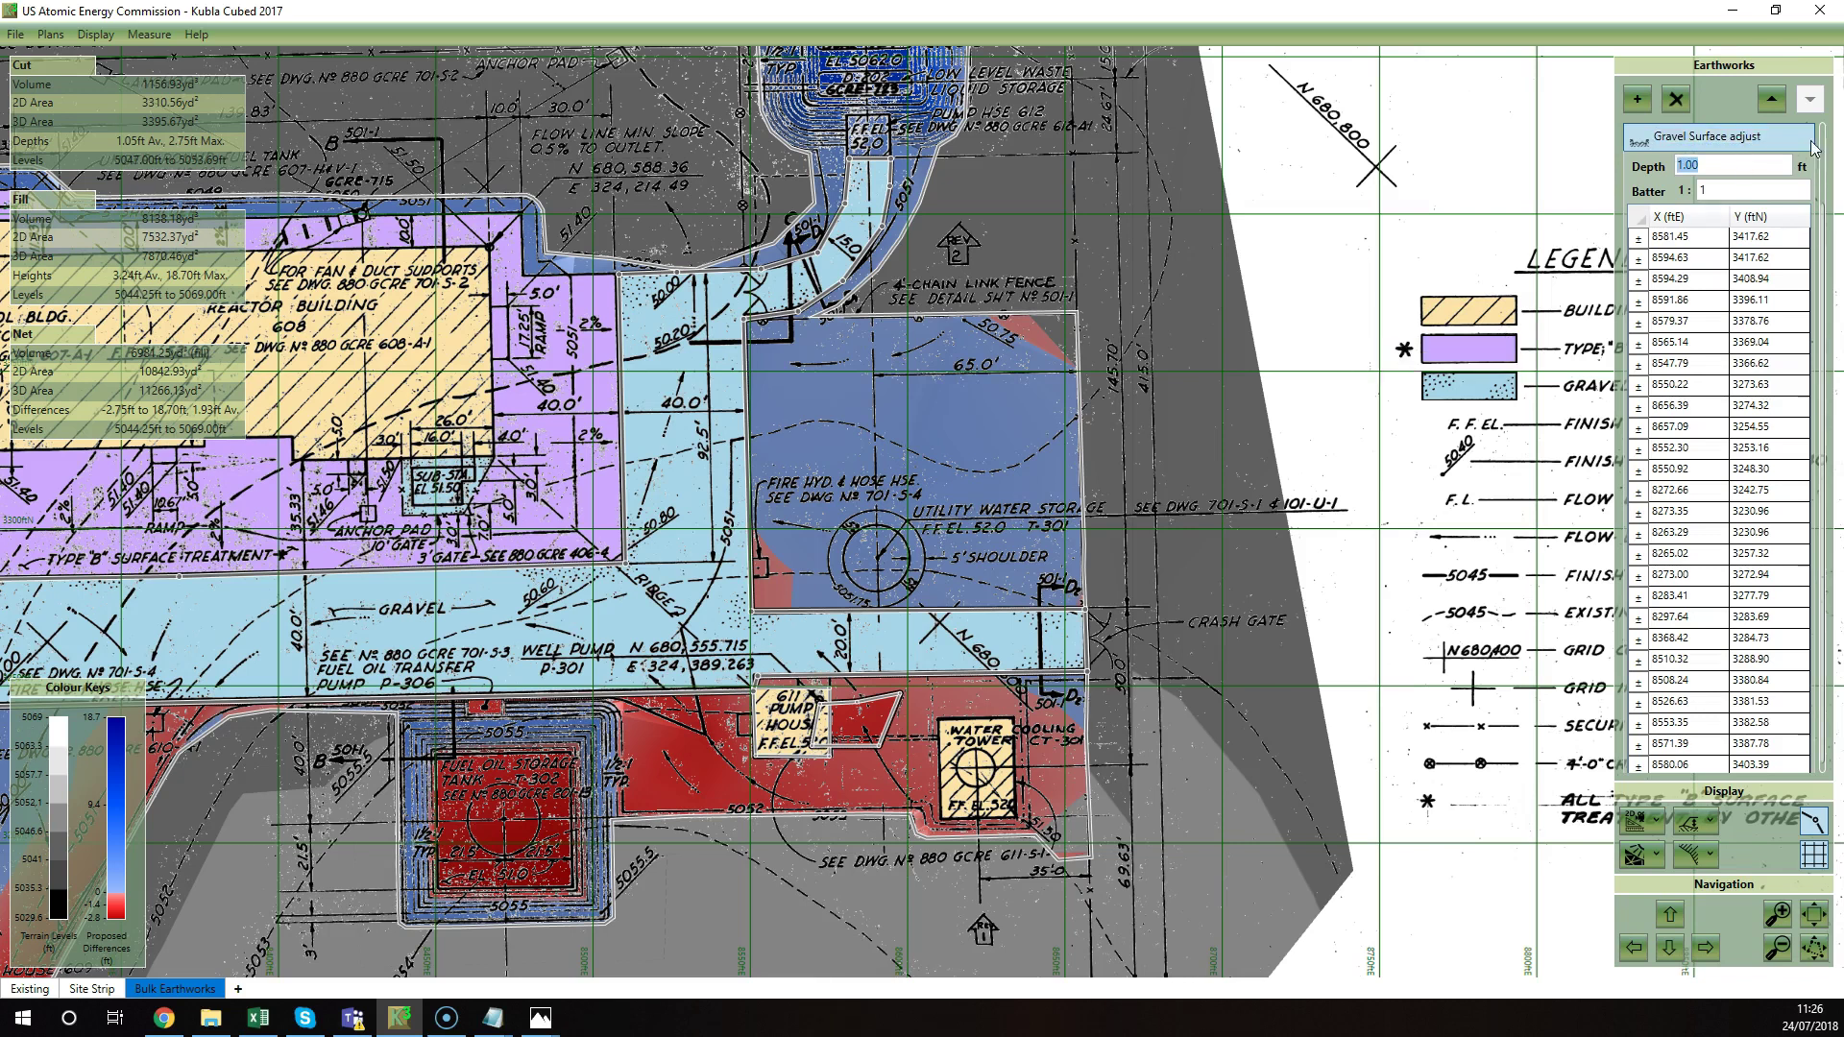
- Set the depth of the Gravel Surface adjust strip to 0.25 ft
{"action": "left_click", "coordinate": [1781, 142]}
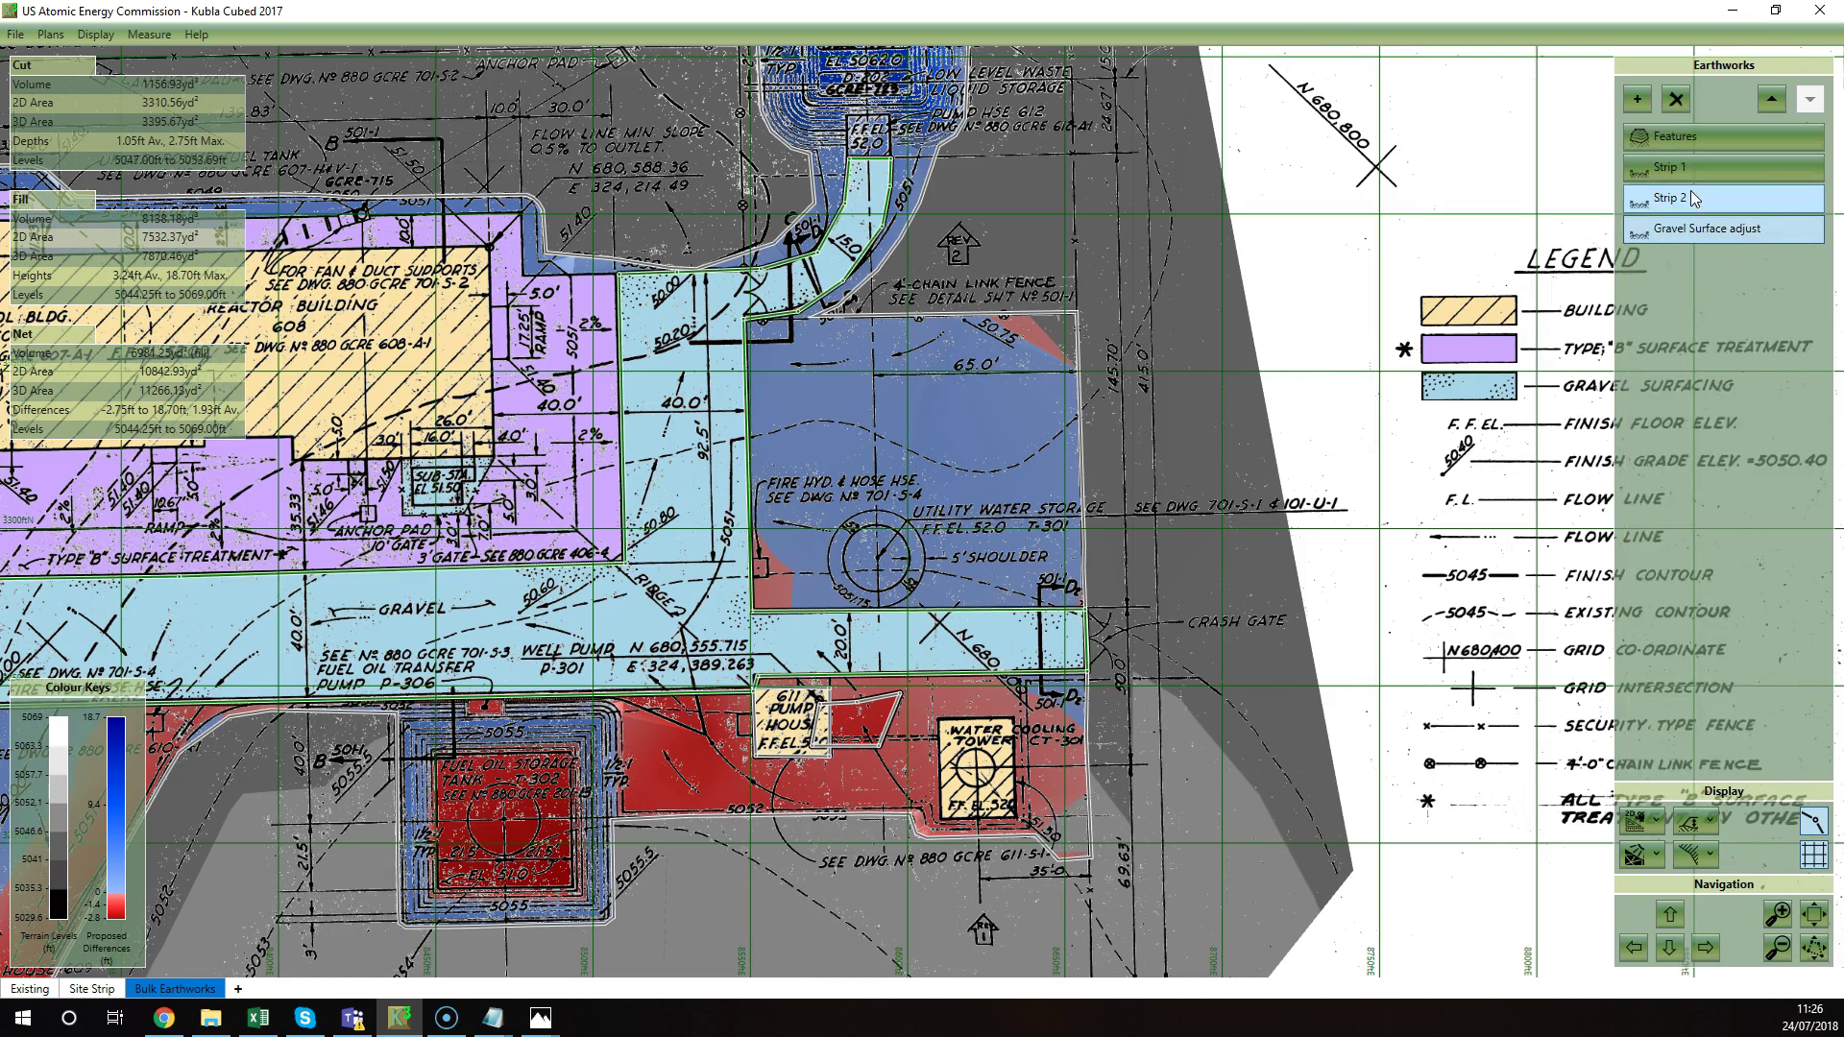
{"action": "left_click", "coordinate": [1709, 229]}
{"action": "left_click", "coordinate": [1718, 165]}
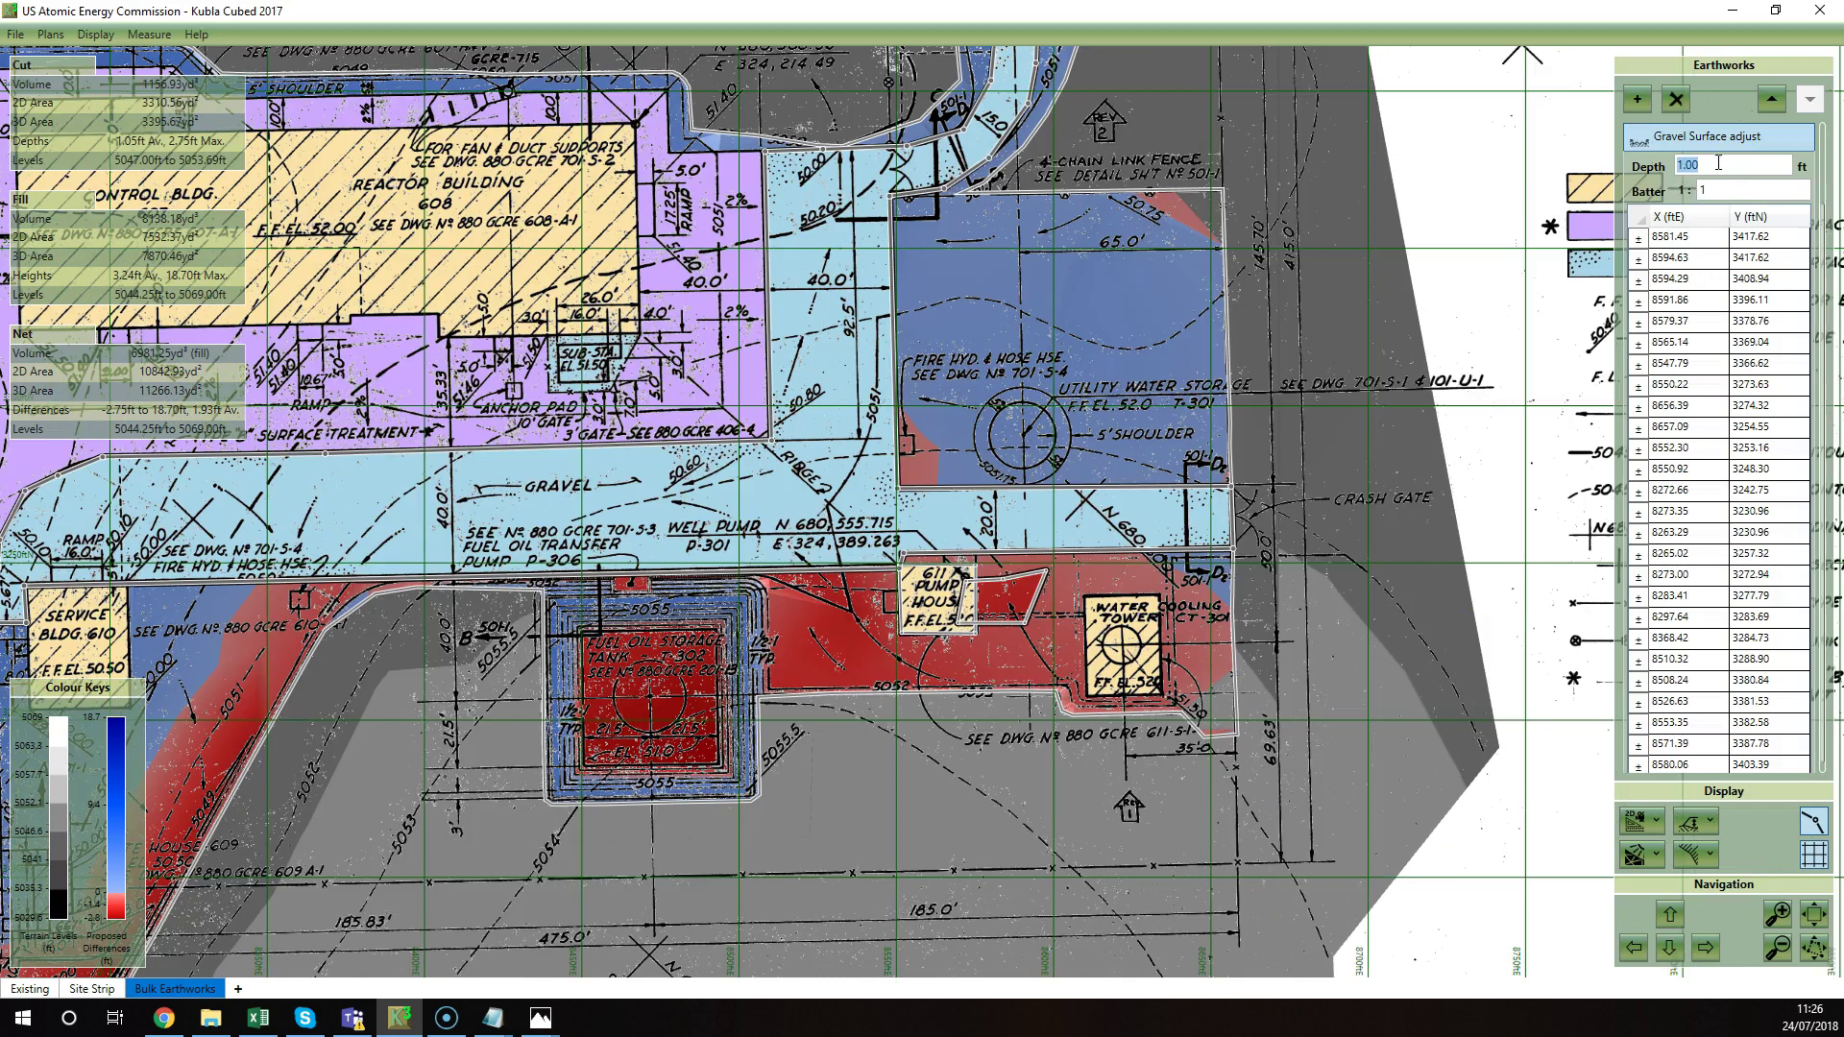
{"action": "type", "text": "0"}
{"action": "key", "text": "Tab"}
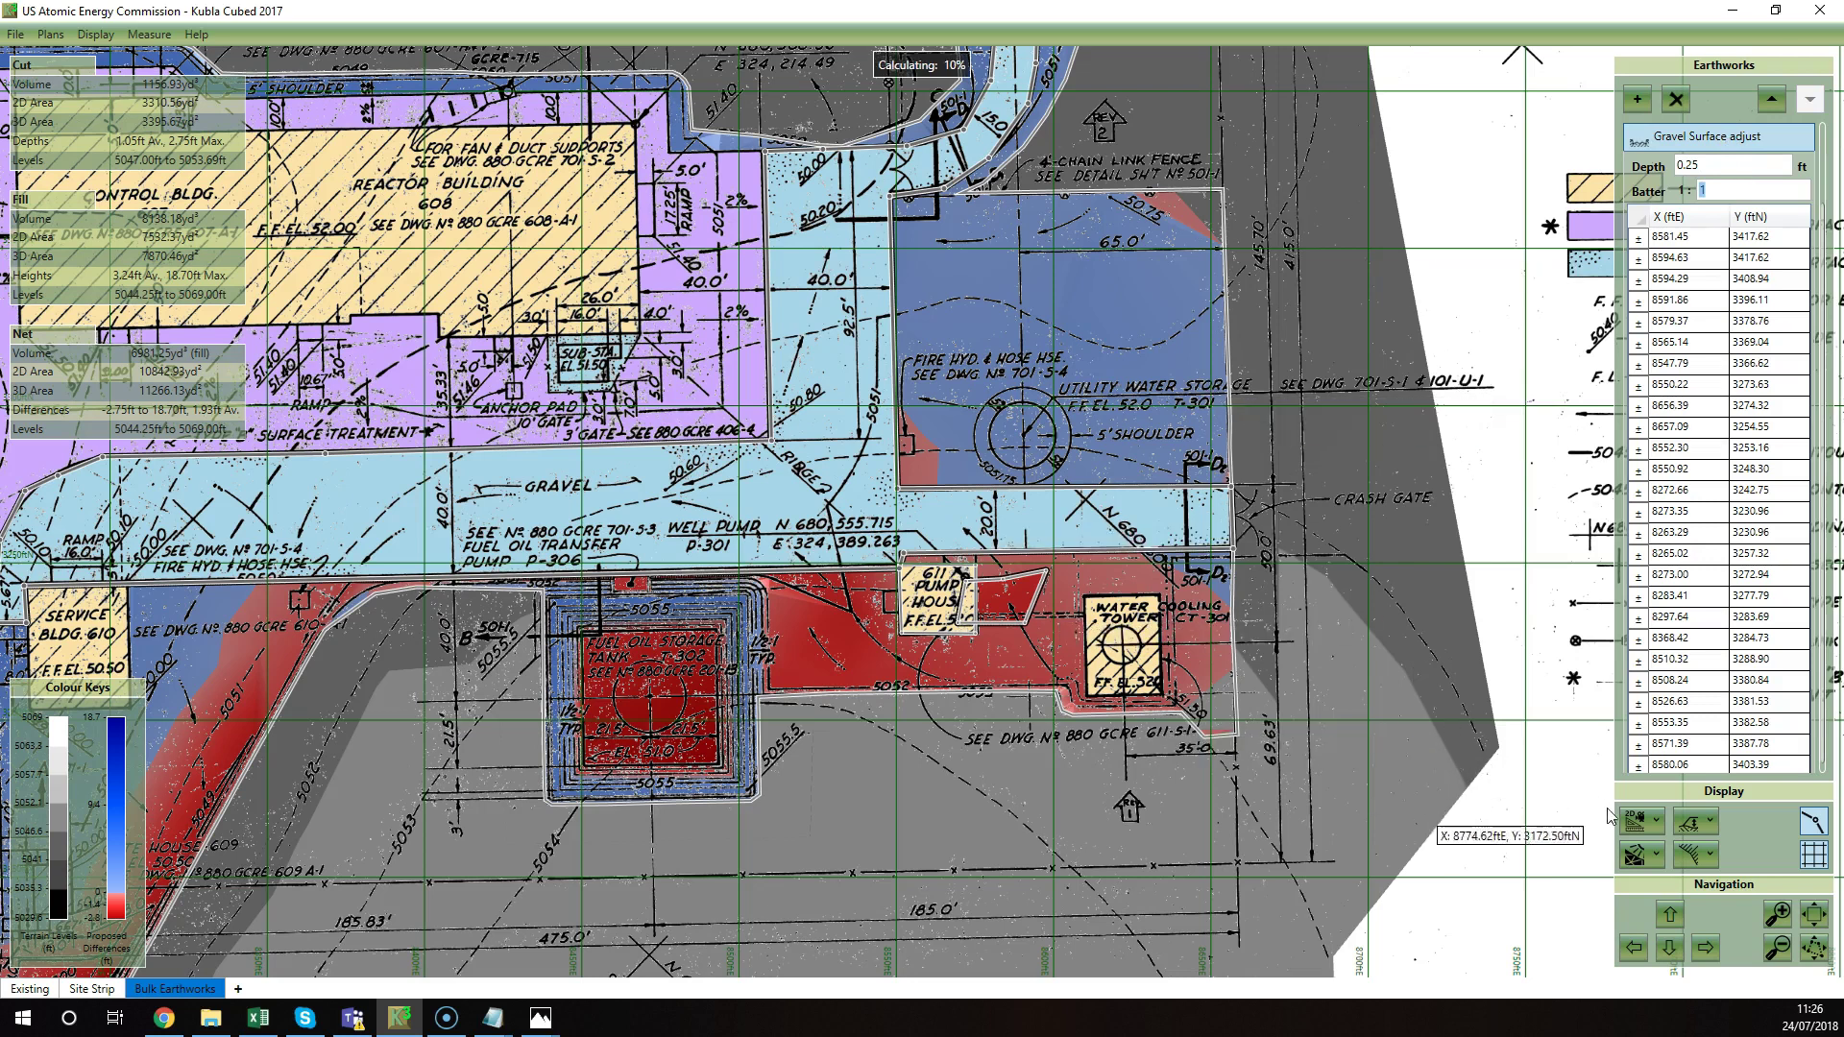
- Inspect the gravel strip and the surrounding earthworks from several angles in 3D Orbit View
{"action": "left_click", "coordinate": [1640, 821]}
{"action": "left_click", "coordinate": [1671, 857]}
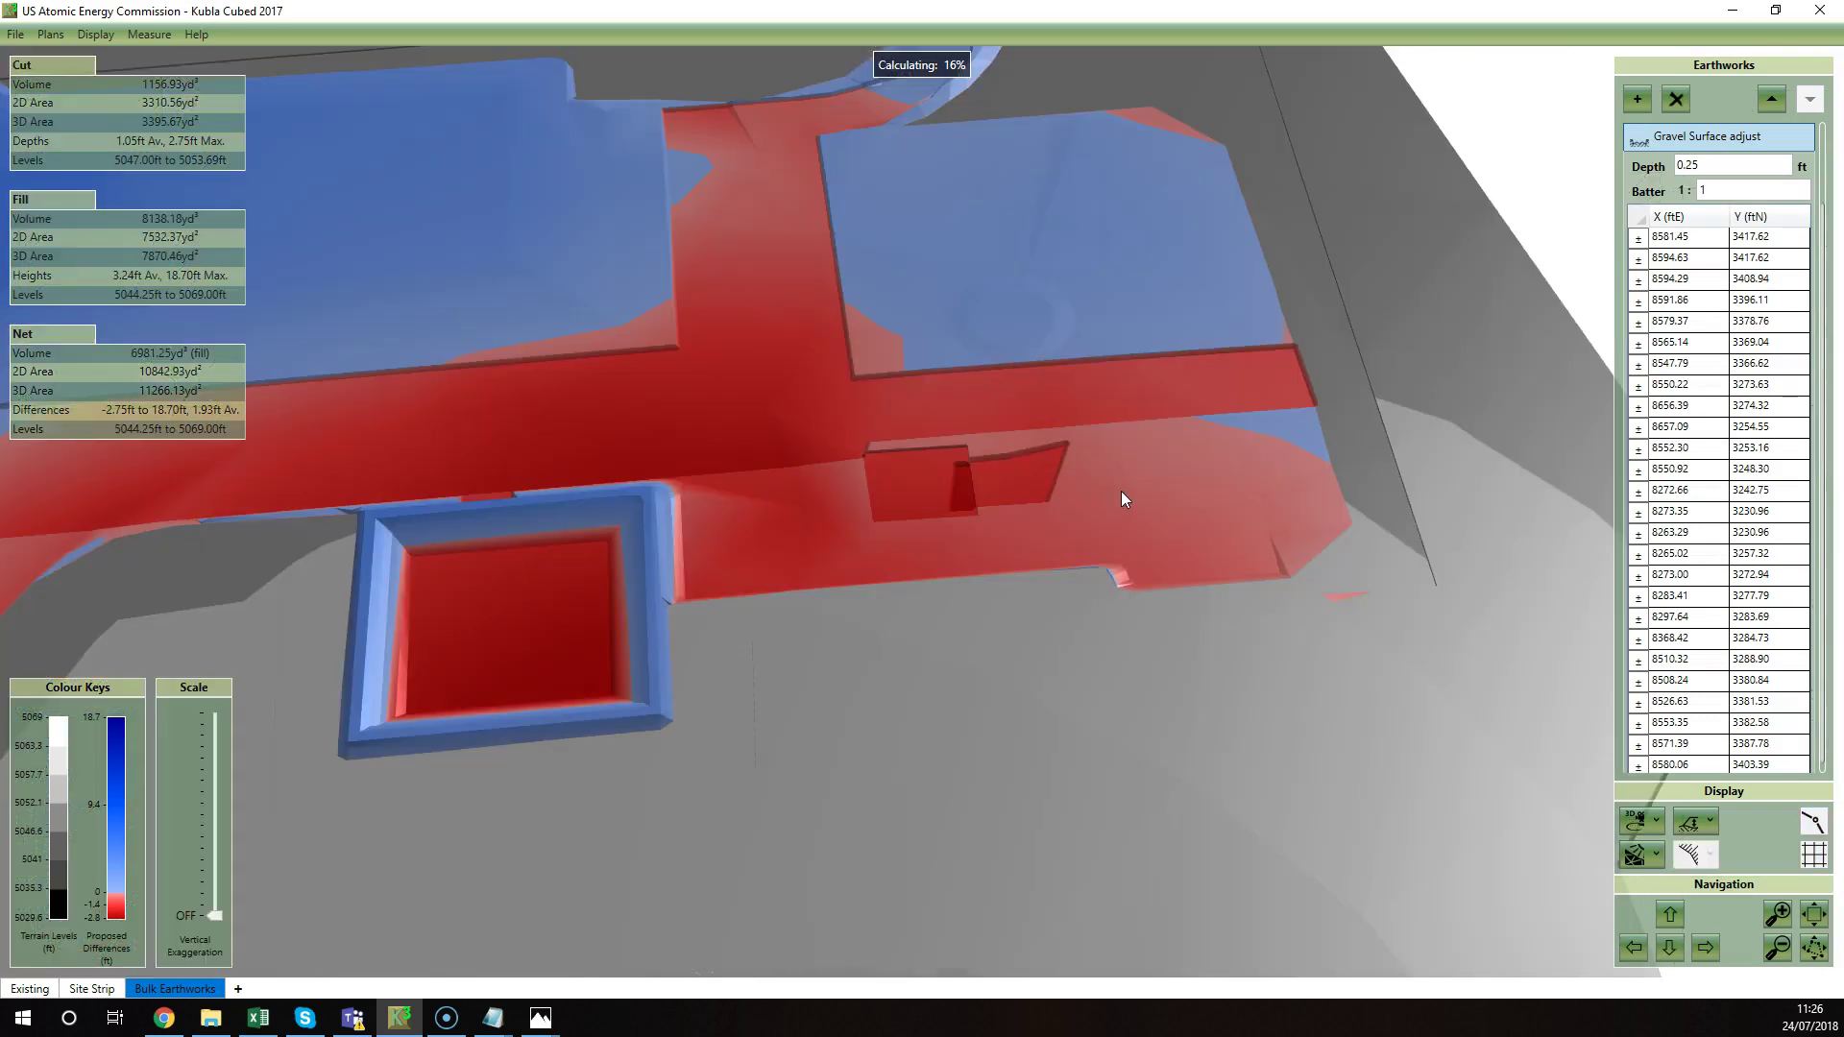
{"action": "middle_click_drag", "start_coordinate": [845, 482], "coordinate": [879, 430]}
{"action": "scroll", "coordinate": [879, 428], "scroll_direction": "down", "scroll_amount": 1}
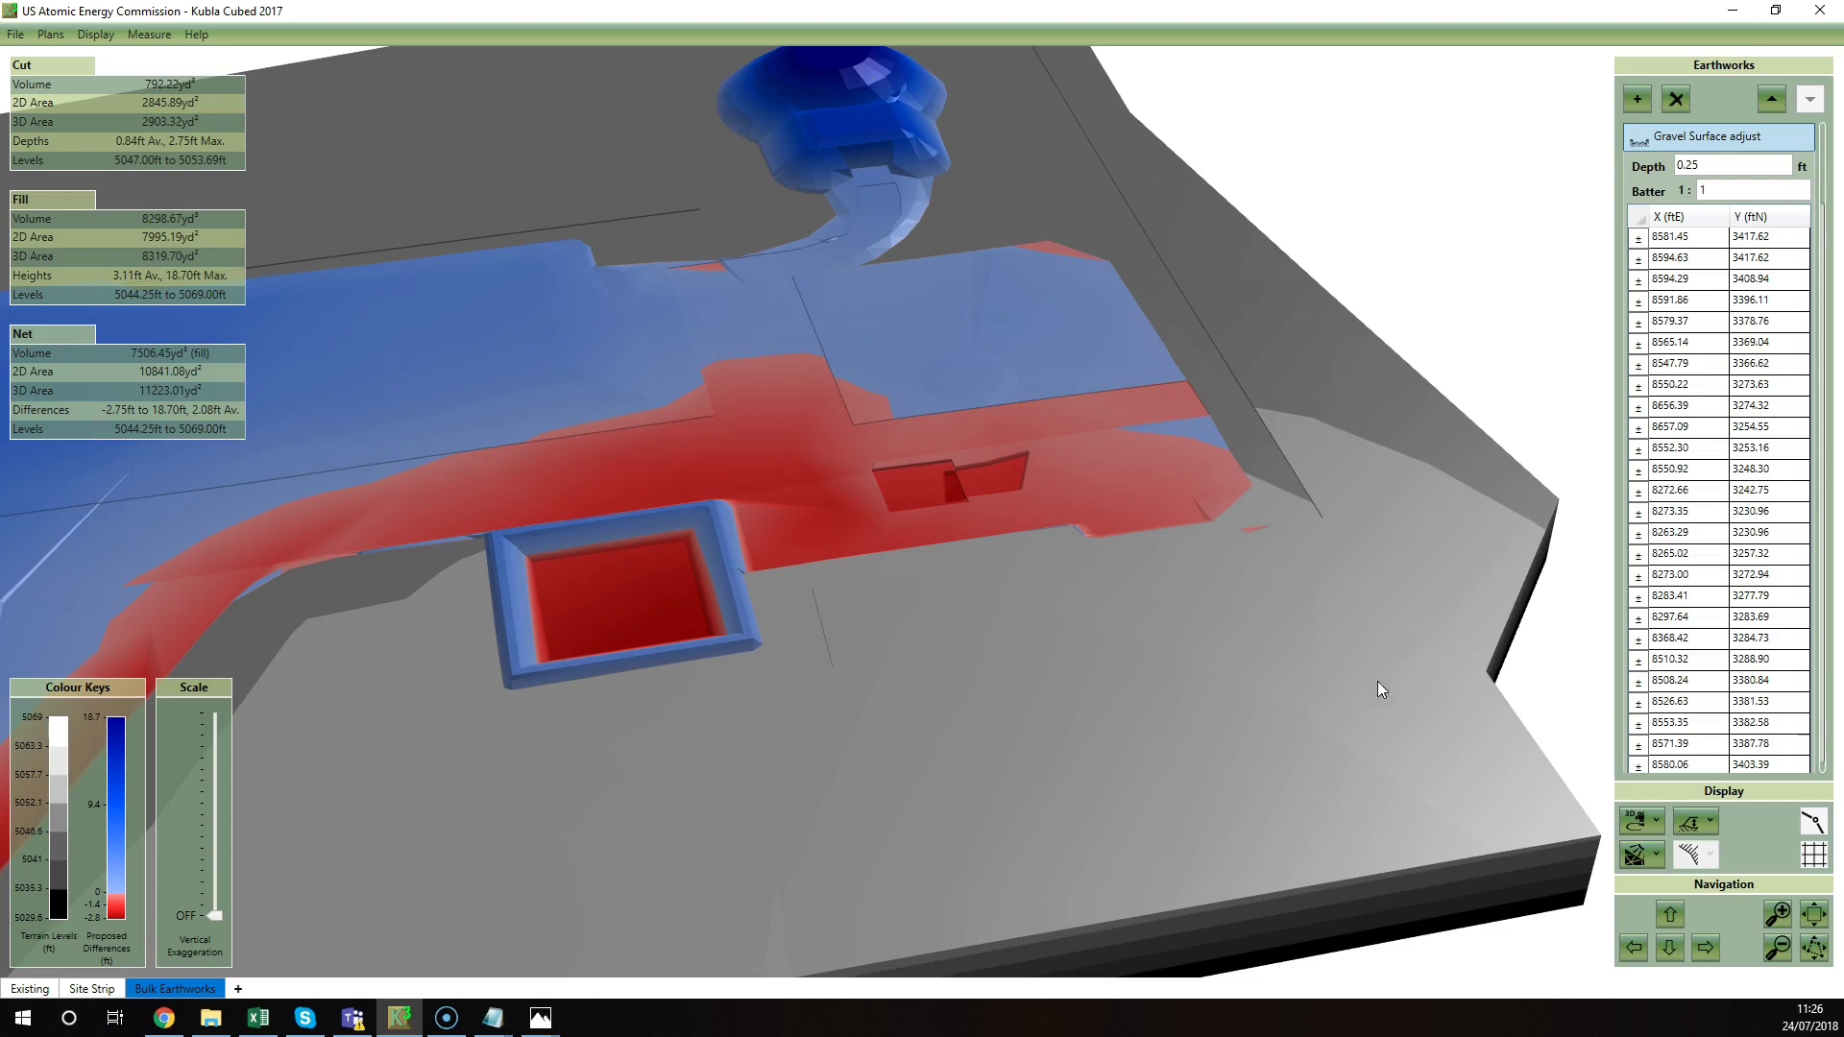
{"action": "scroll", "coordinate": [1160, 572], "scroll_direction": "down", "scroll_amount": 4}
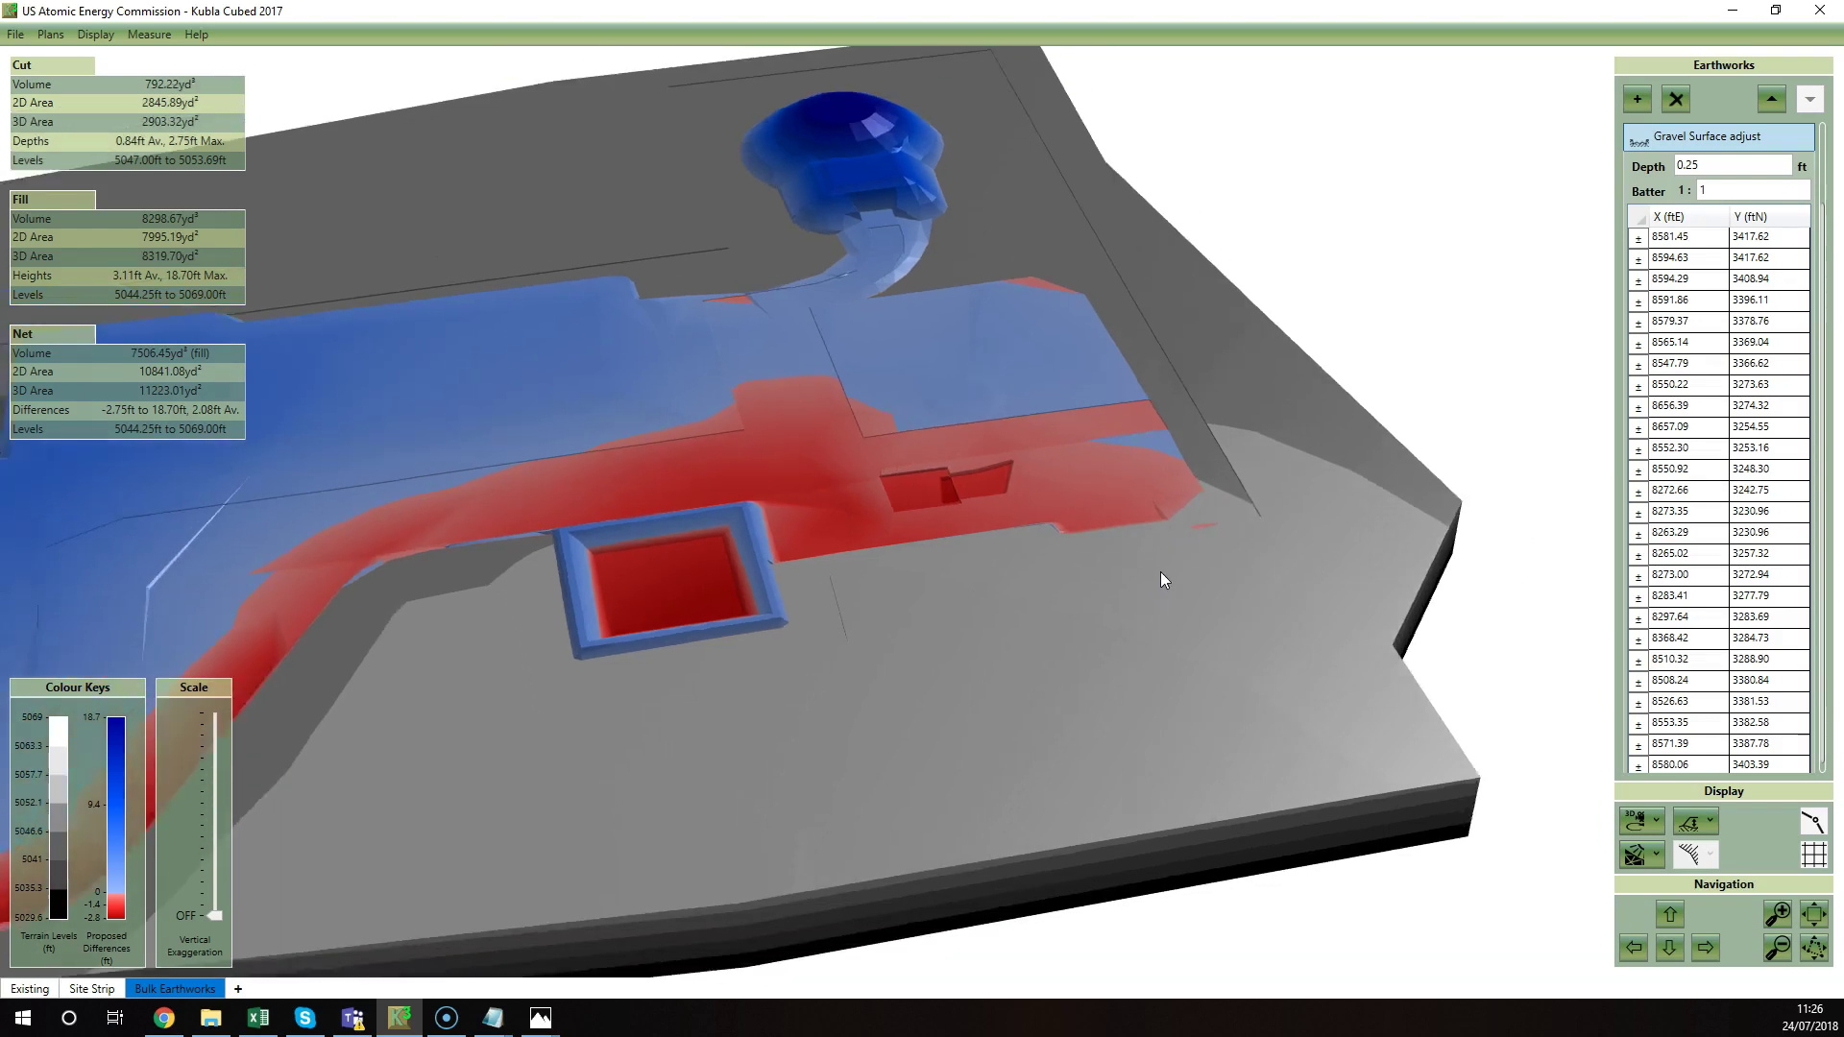
{"action": "middle_click_drag", "start_coordinate": [1199, 561], "coordinate": [1165, 537]}
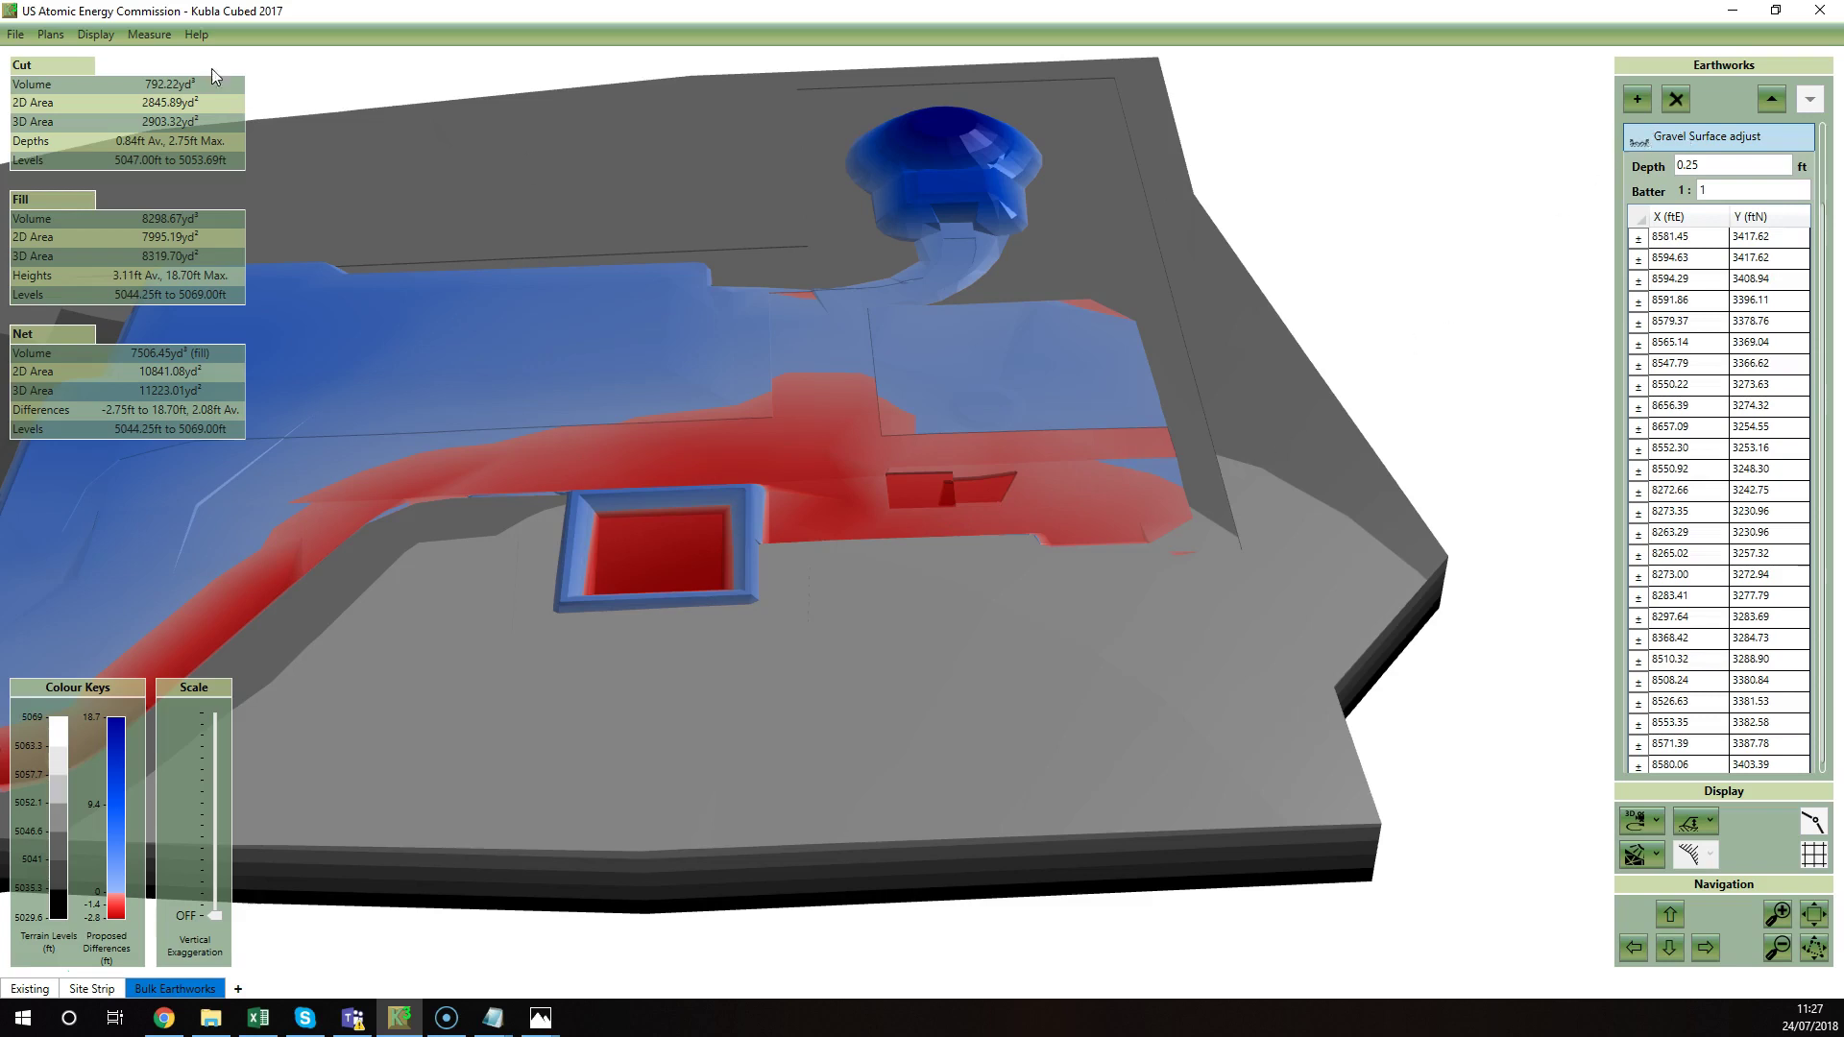
- Preview the User Input Data spreadsheet for the Bulk Earthworks phase, check the strip depths and areas, and close it without creating it
{"action": "left_click", "coordinate": [15, 35]}
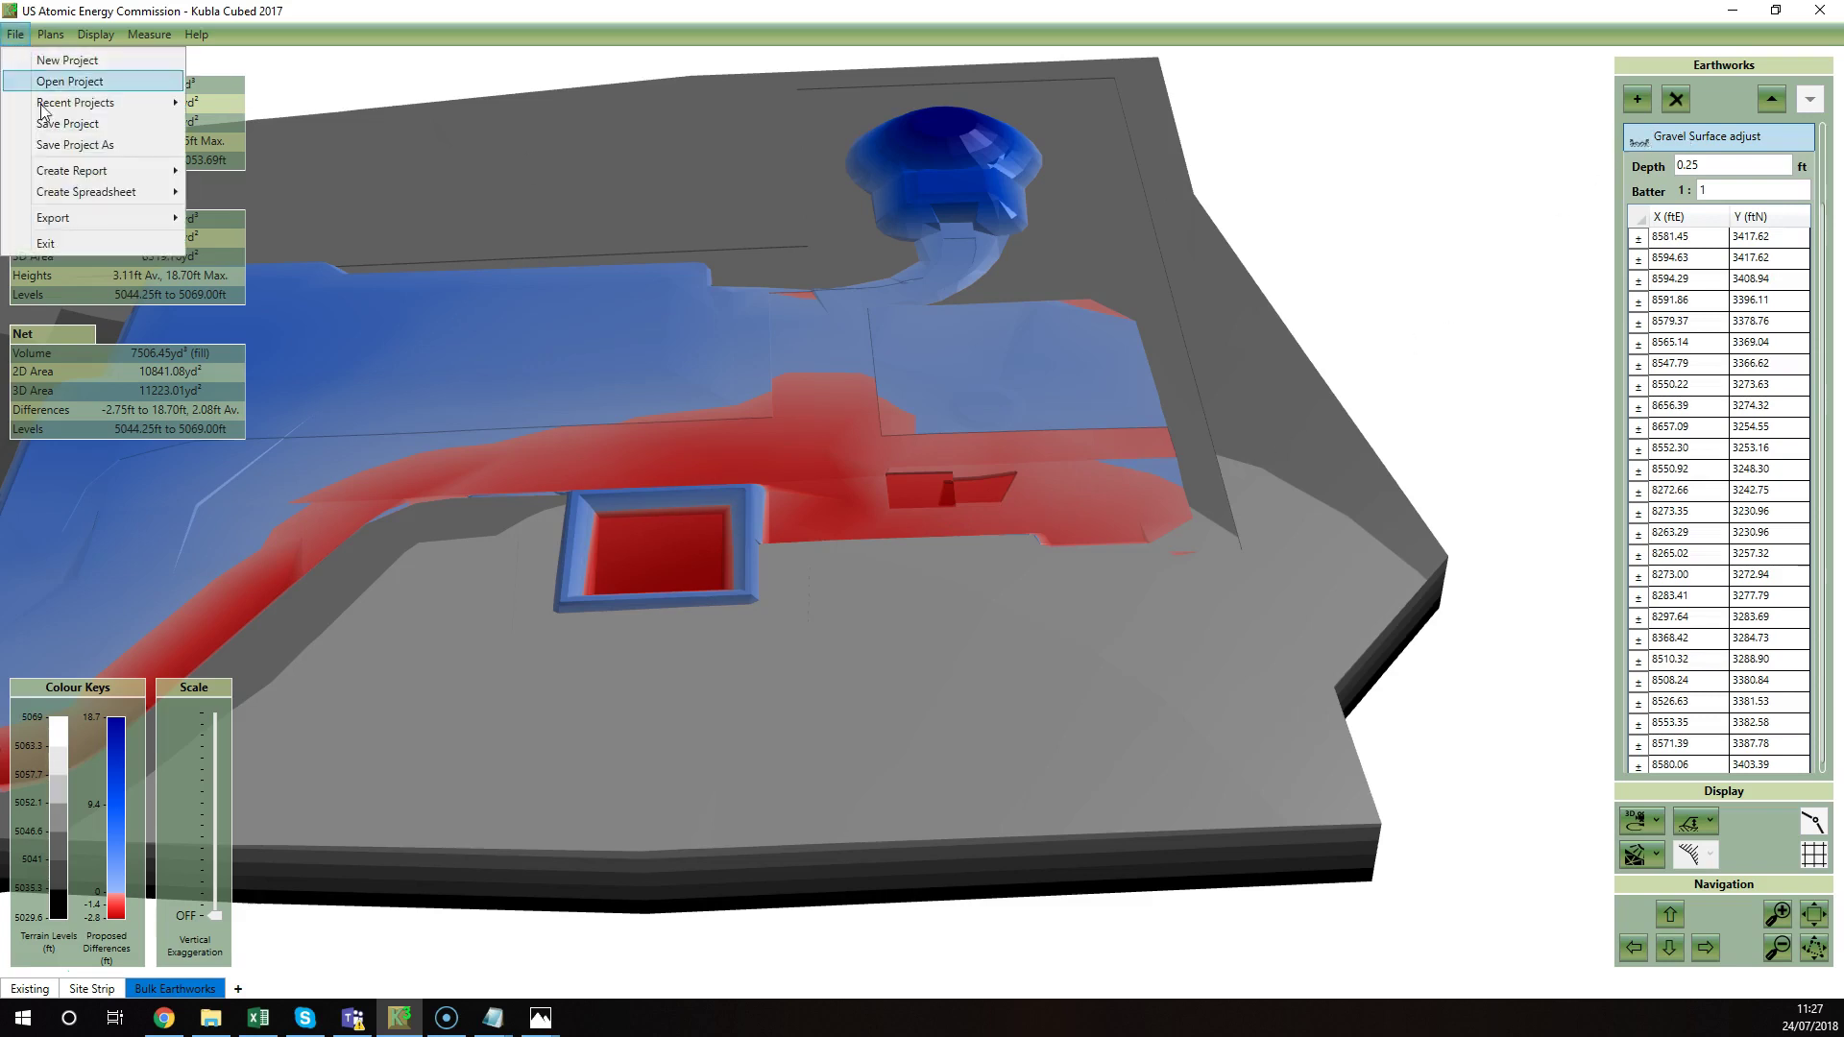
{"action": "mouse_move", "coordinate": [147, 195]}
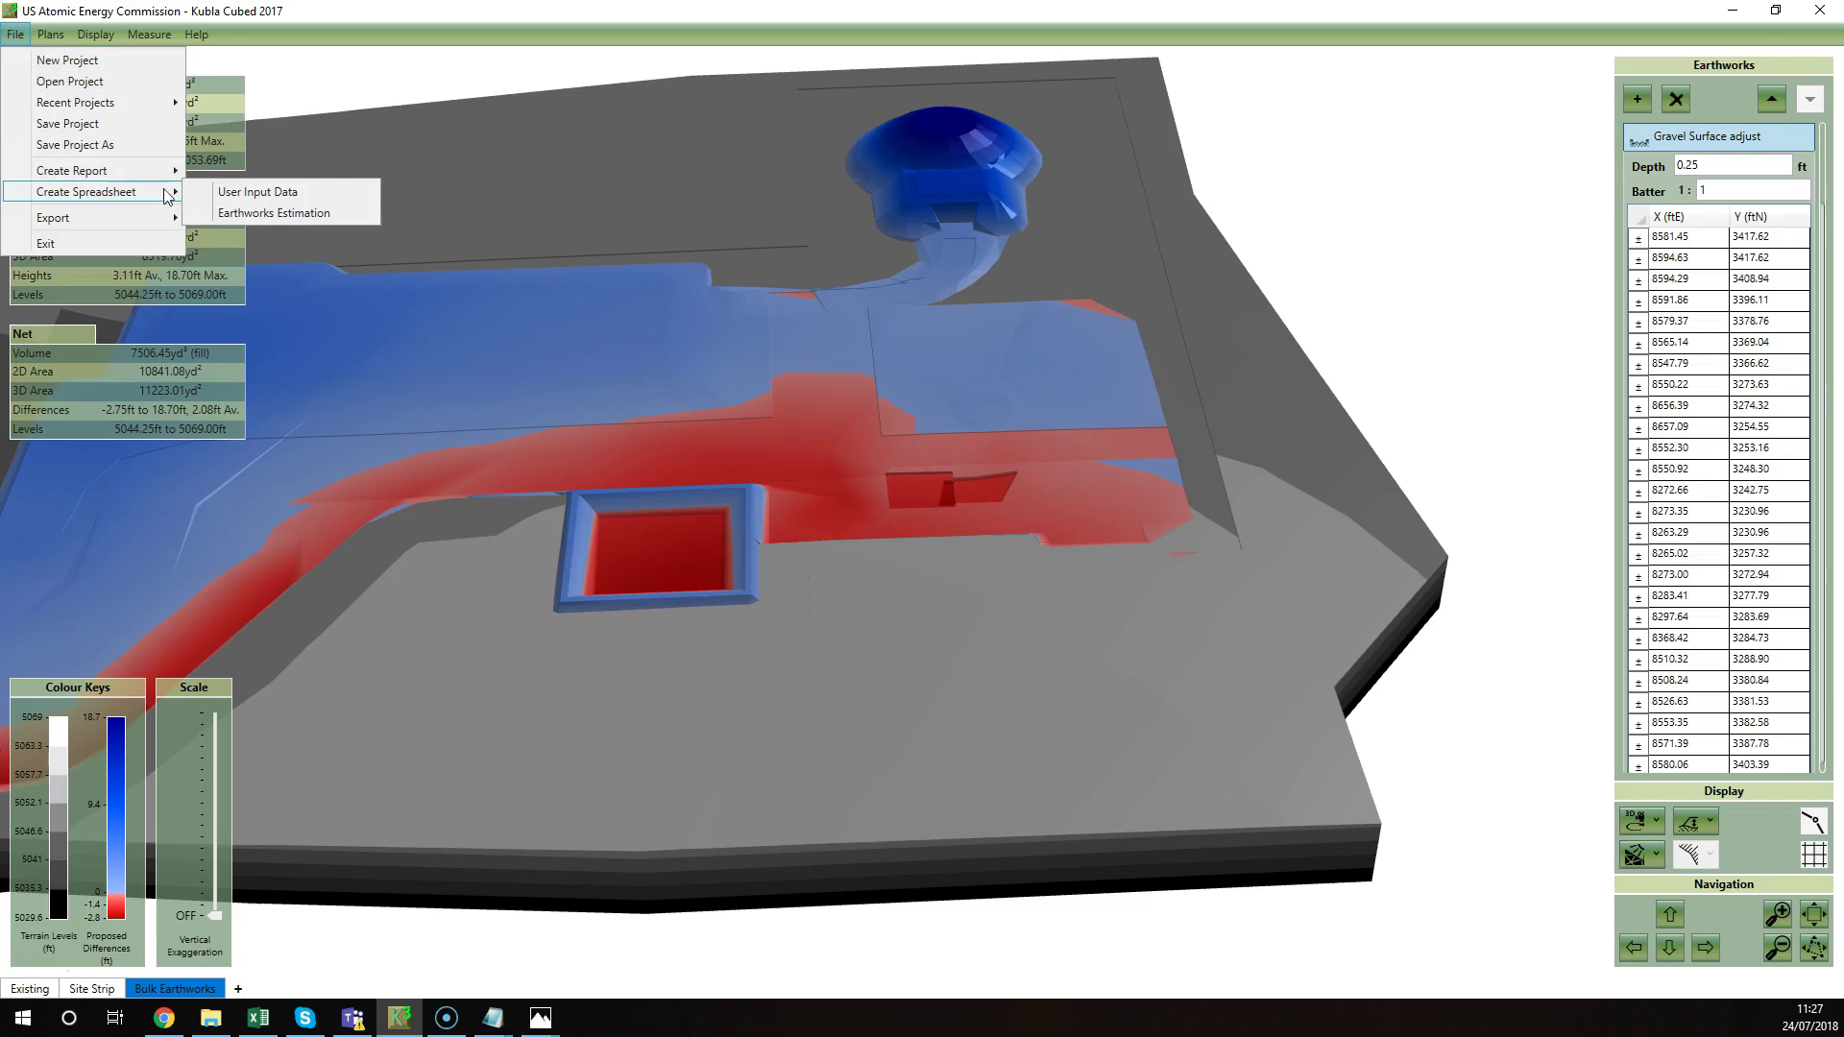
{"action": "left_click", "coordinate": [244, 193]}
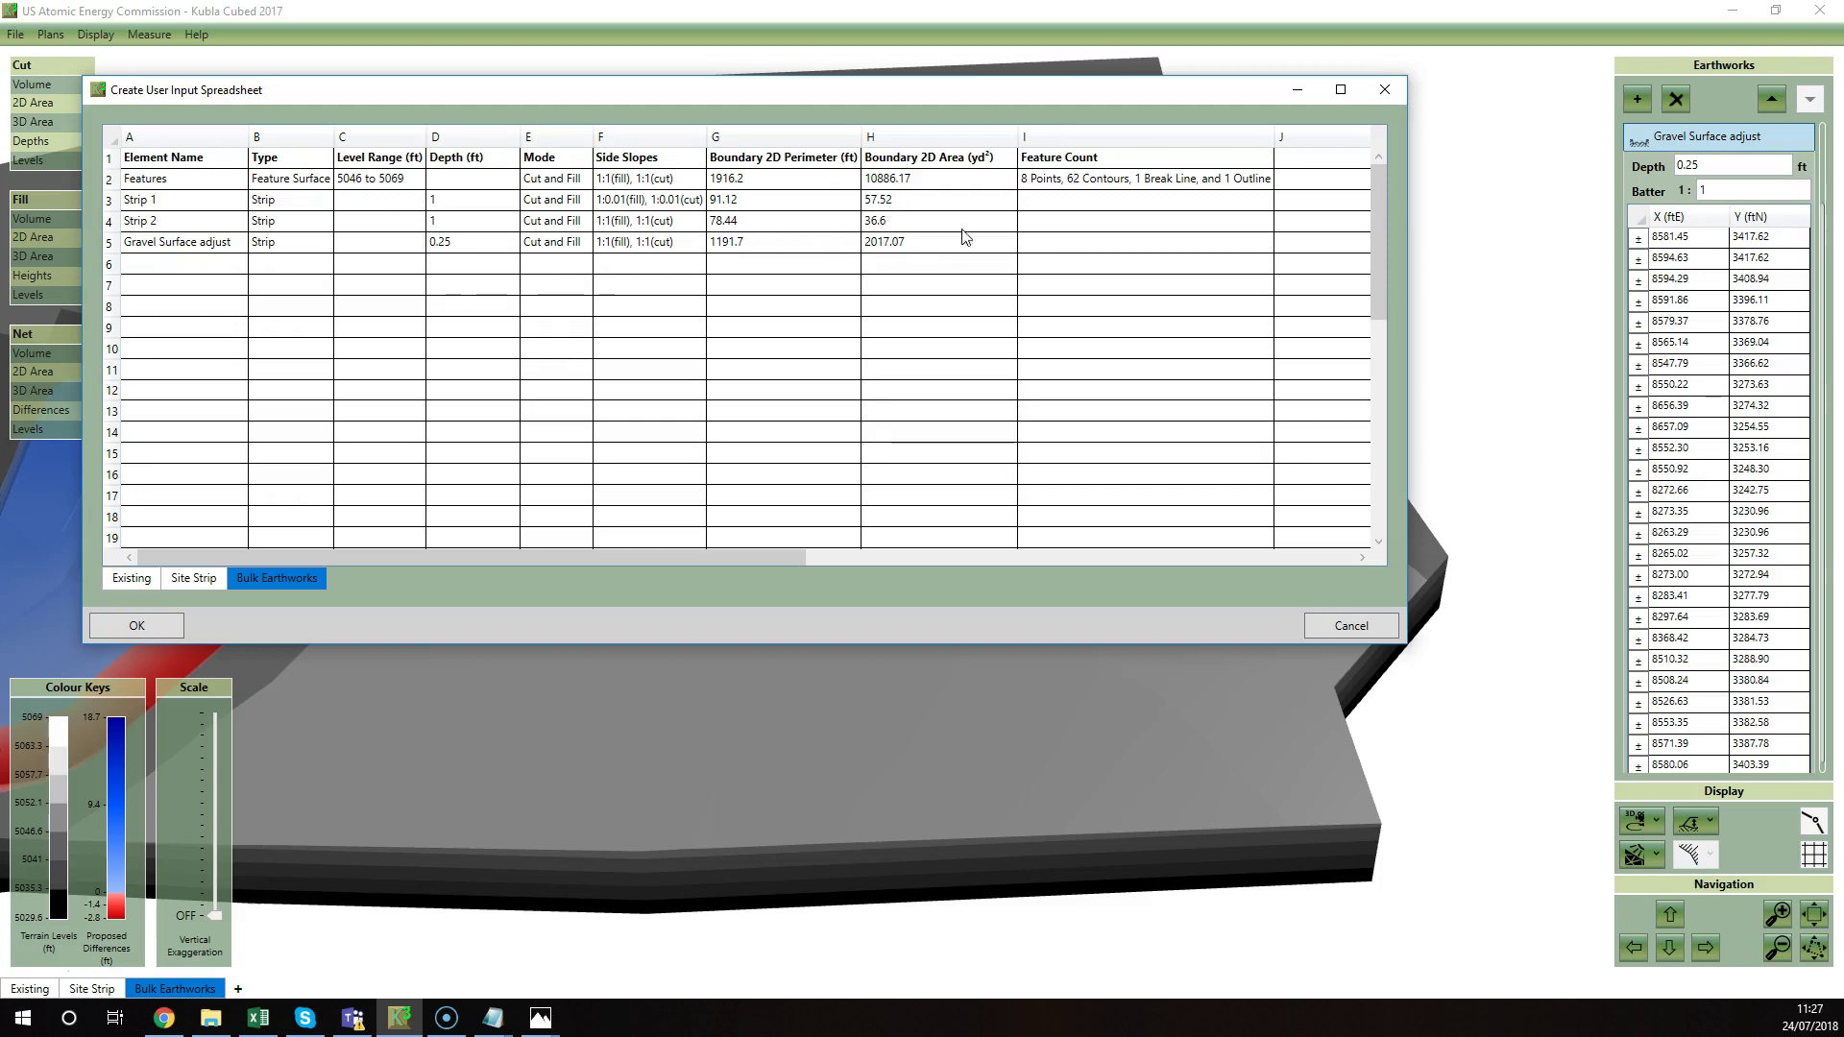
{"action": "left_click", "coordinate": [1375, 94]}
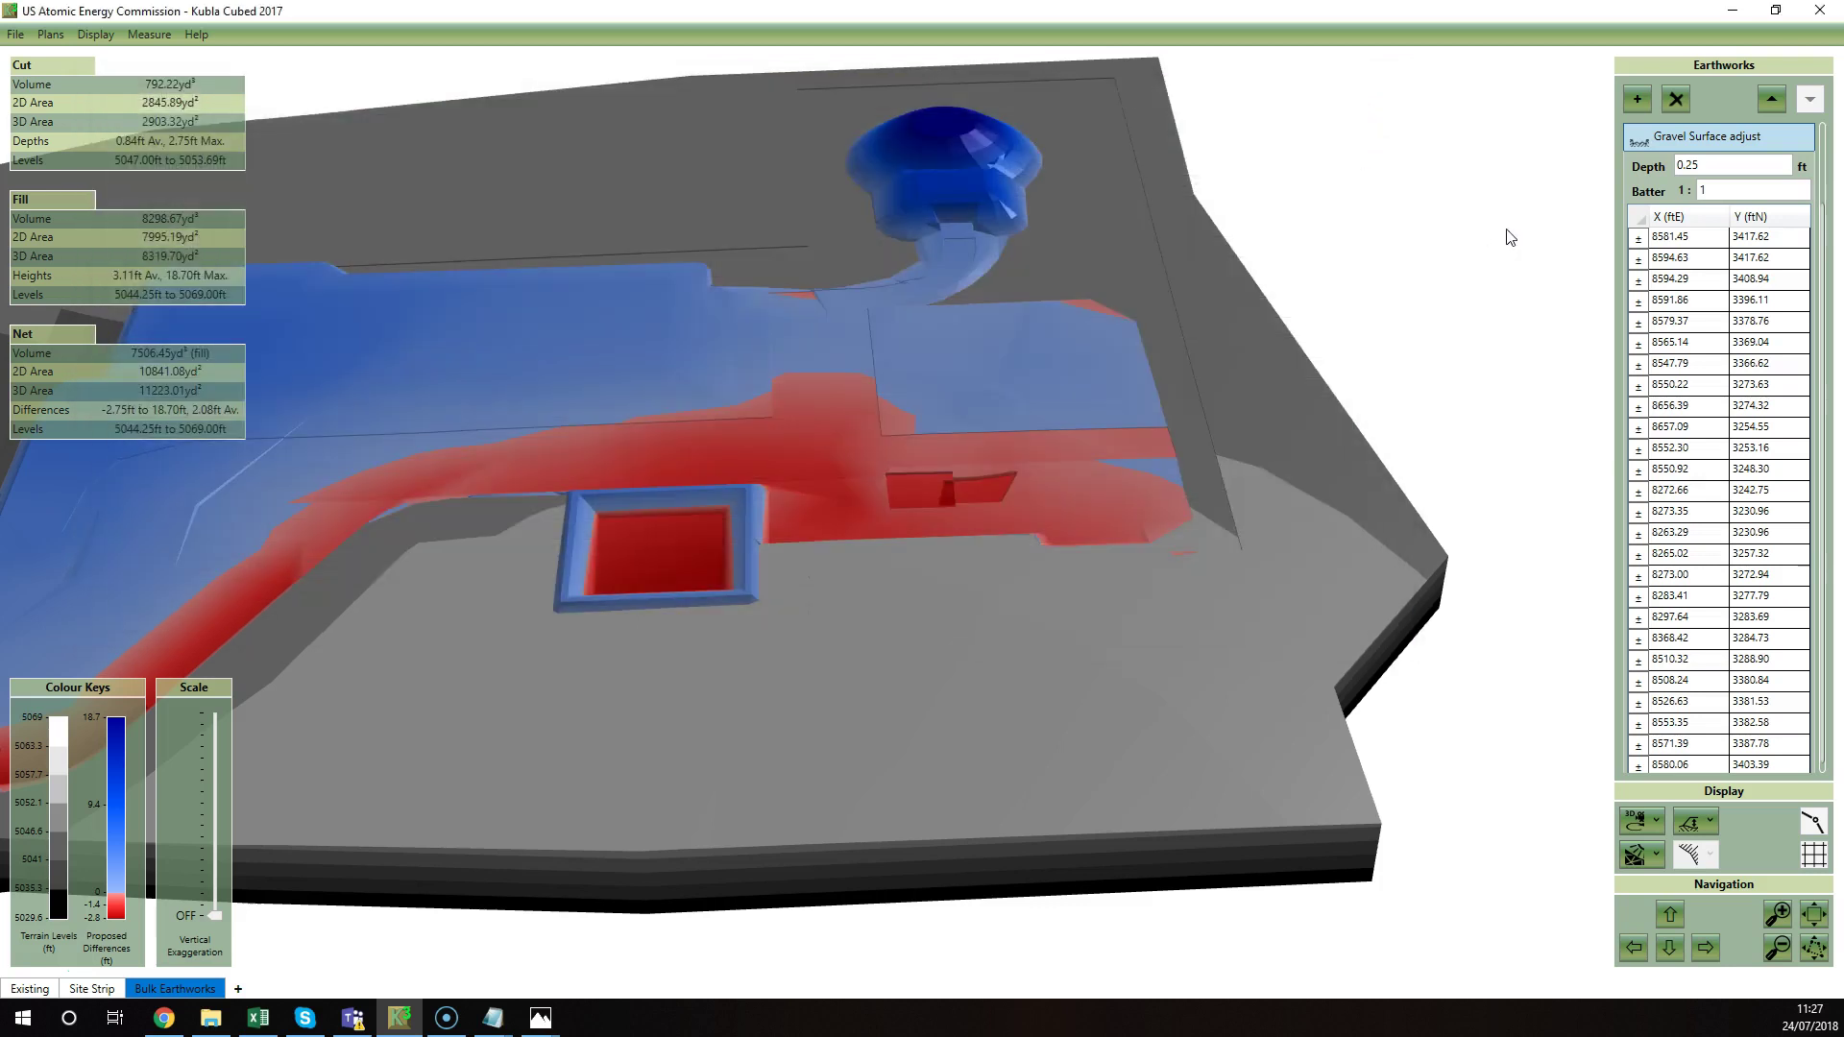
- Bring up the Diagram.jpg image and enlarge it to study the finished floor, subgrade and material layers
{"action": "left_click_drag", "start_coordinate": [1842, 537], "coordinate": [1016, 363]}
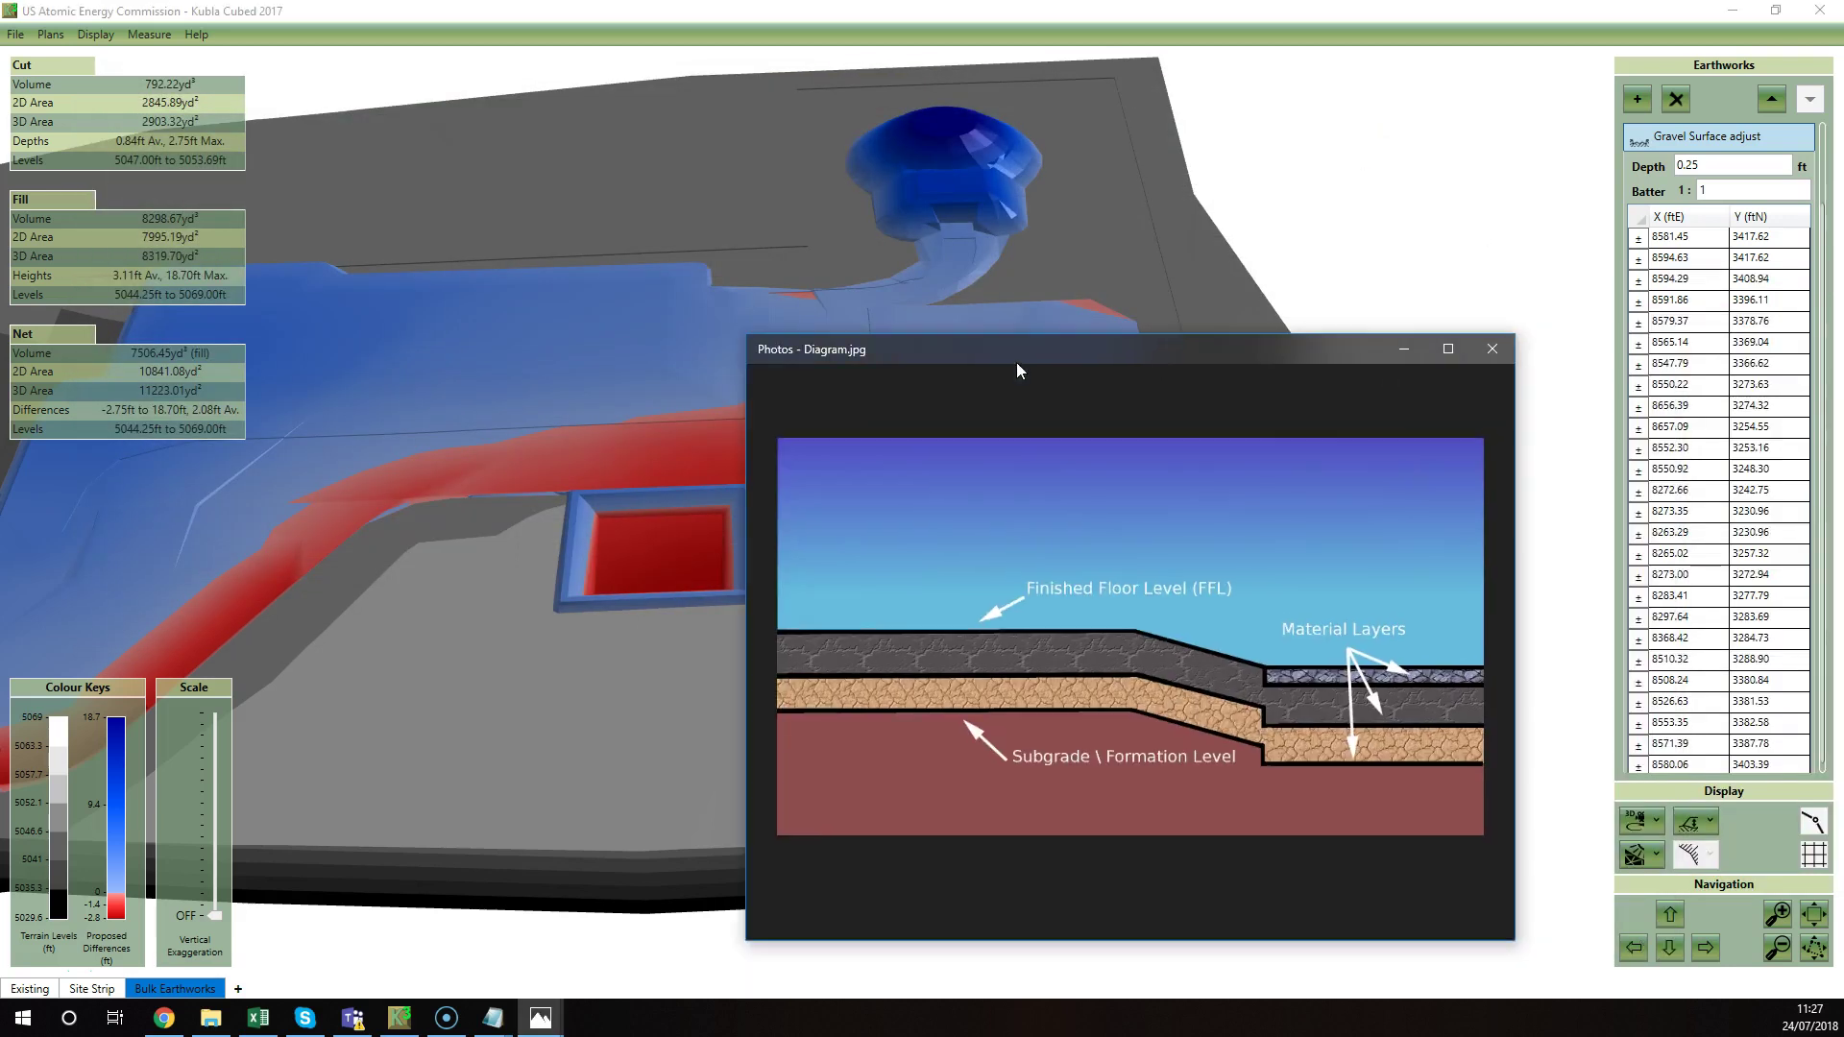
{"action": "left_click", "coordinate": [1449, 351]}
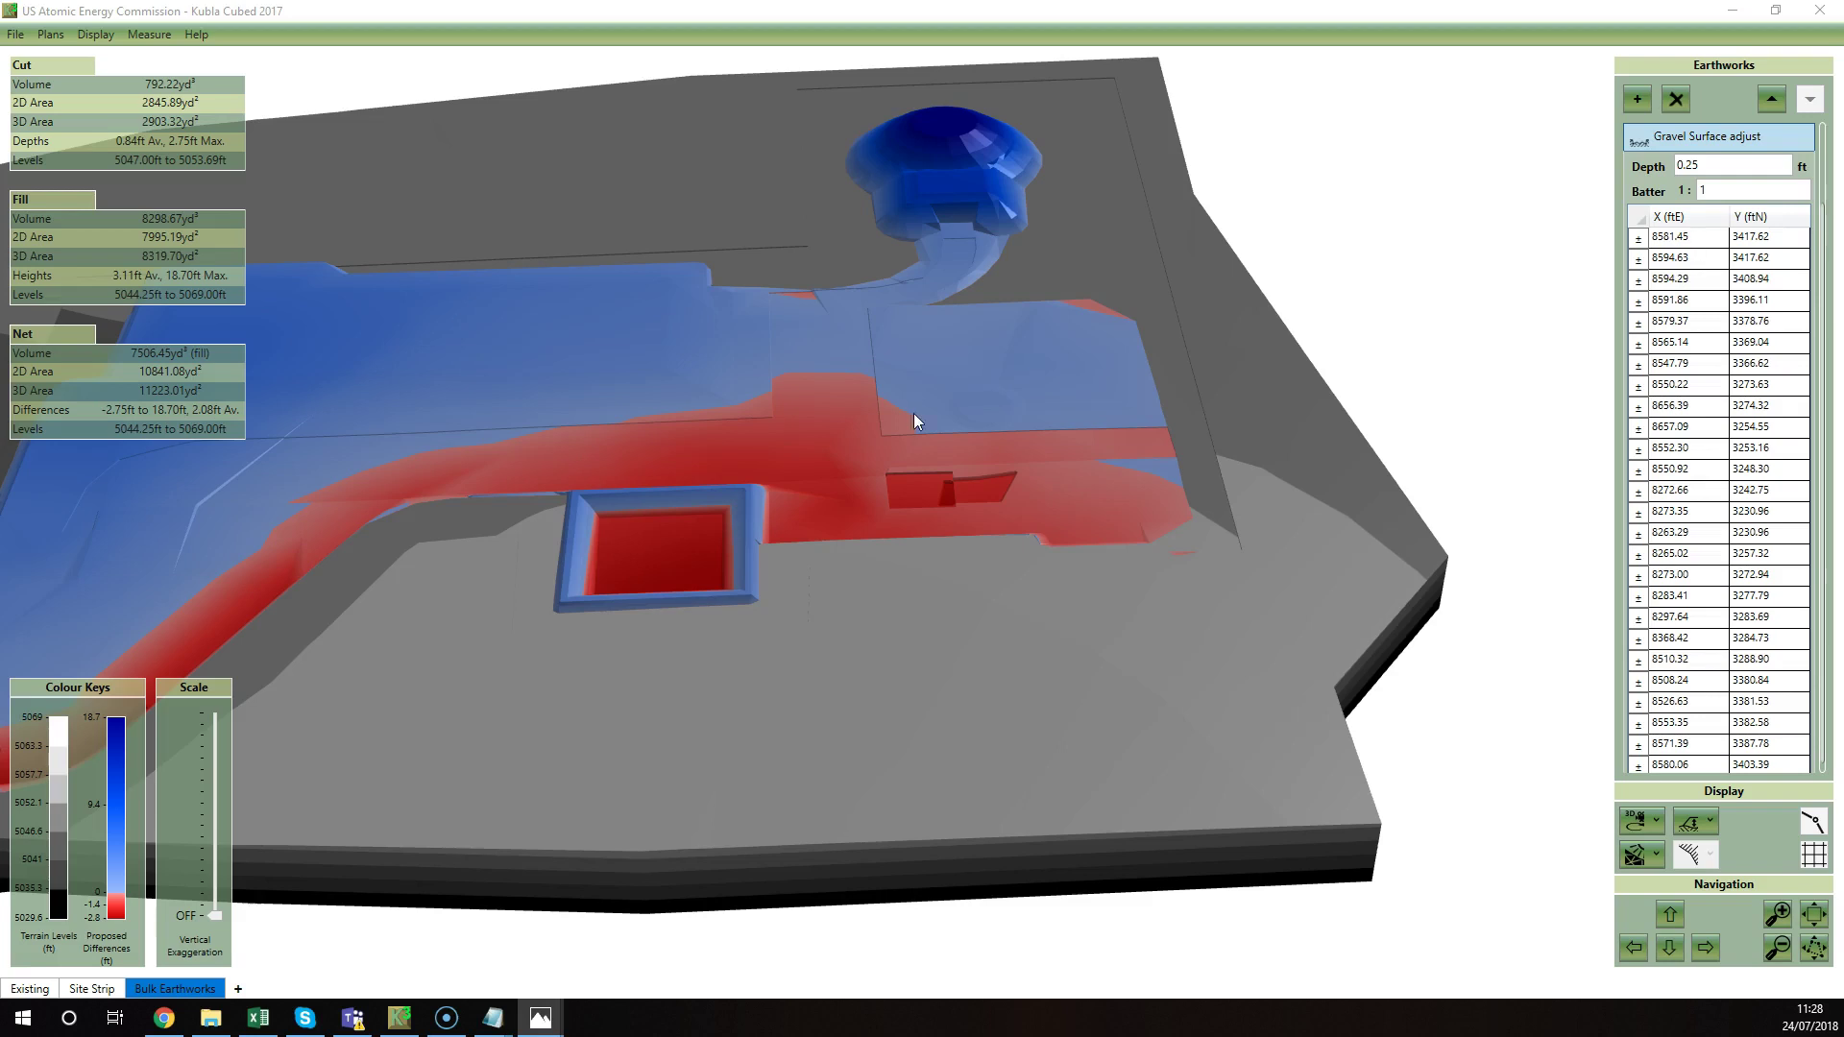
- Add a new phase after Bulk Earthworks and look over the earthwork types, including Spread
{"action": "left_click", "coordinate": [237, 988]}
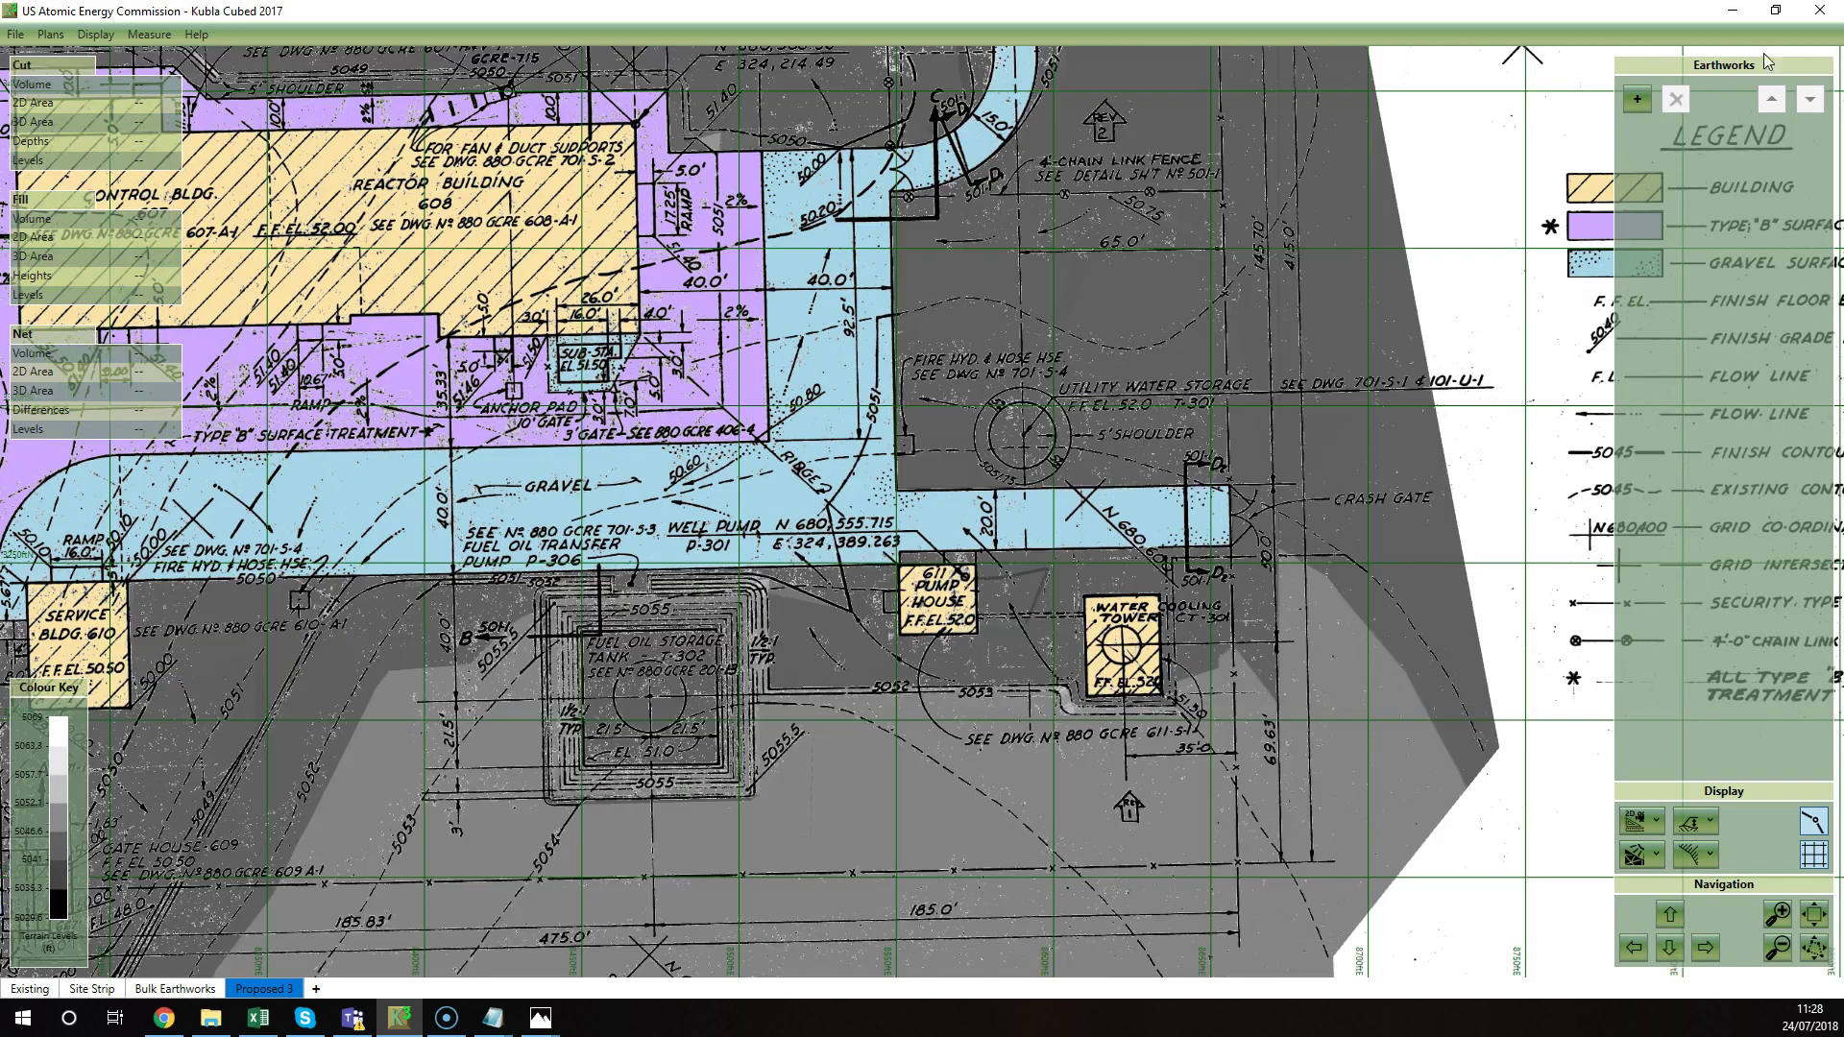
{"action": "left_click", "coordinate": [1636, 99]}
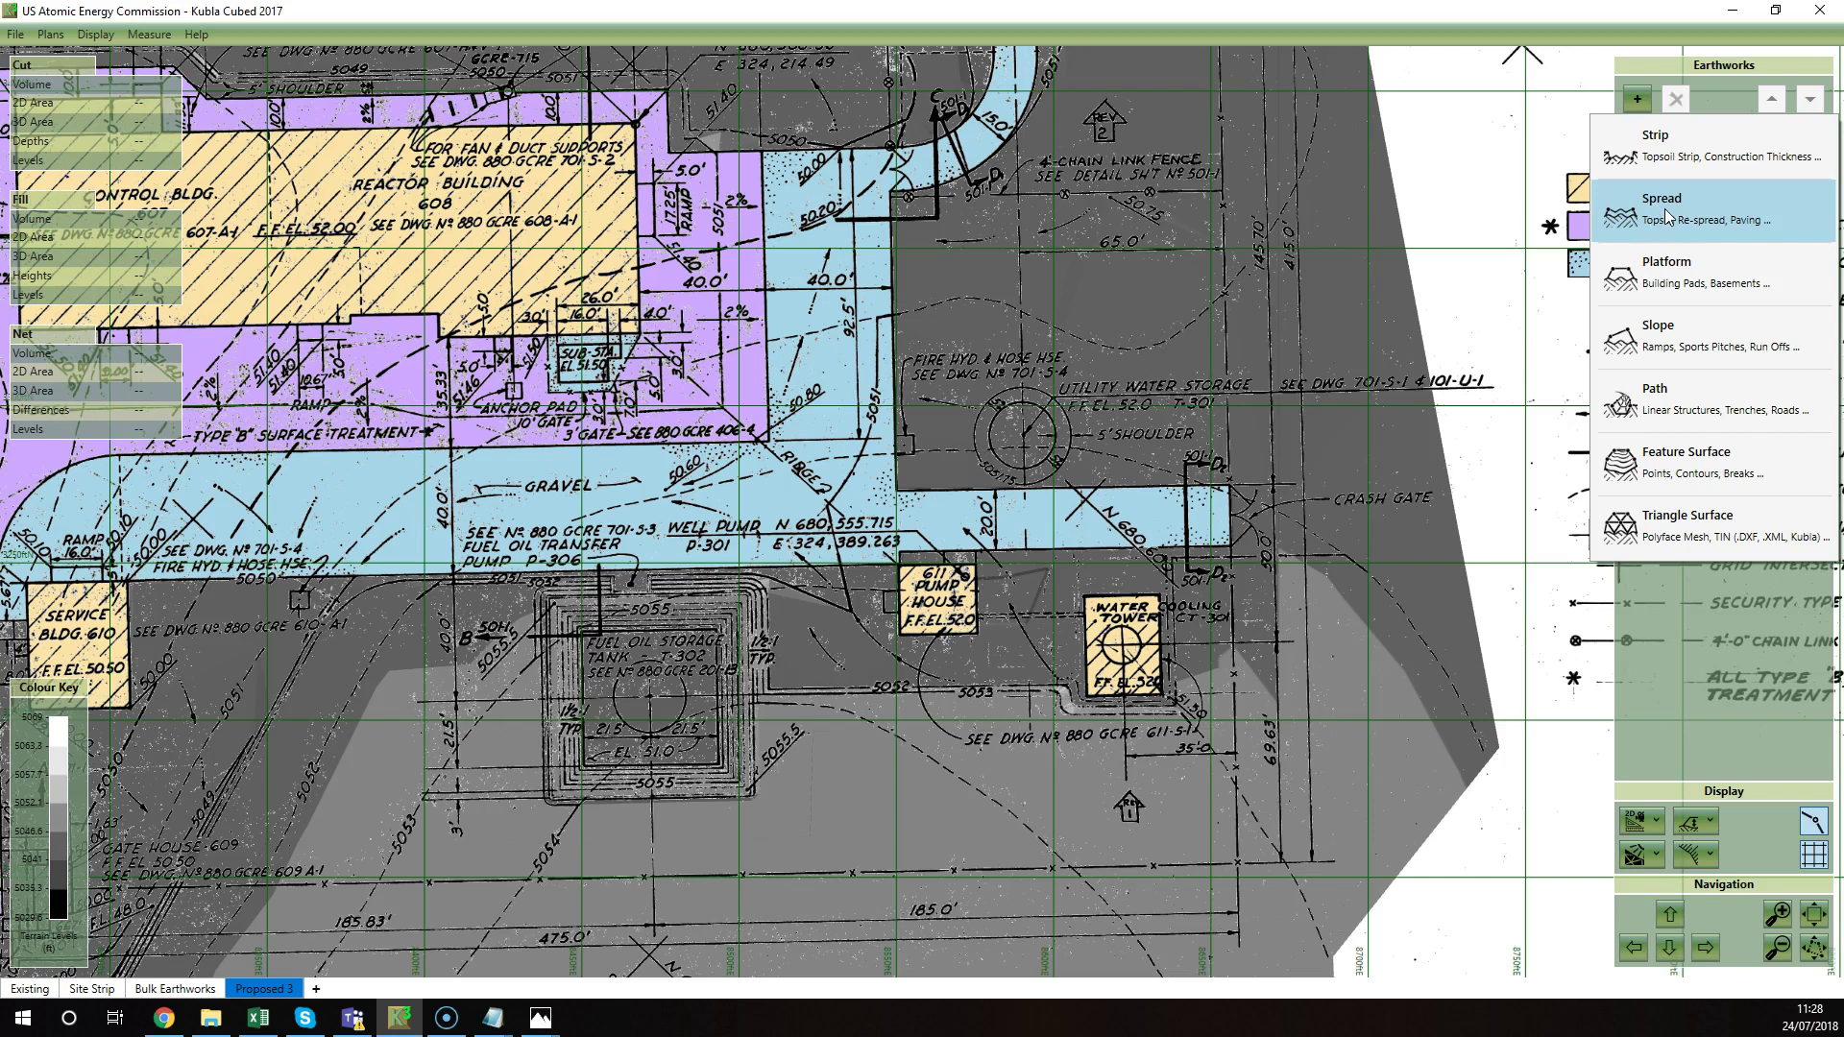
{"action": "left_click", "coordinate": [1657, 209]}
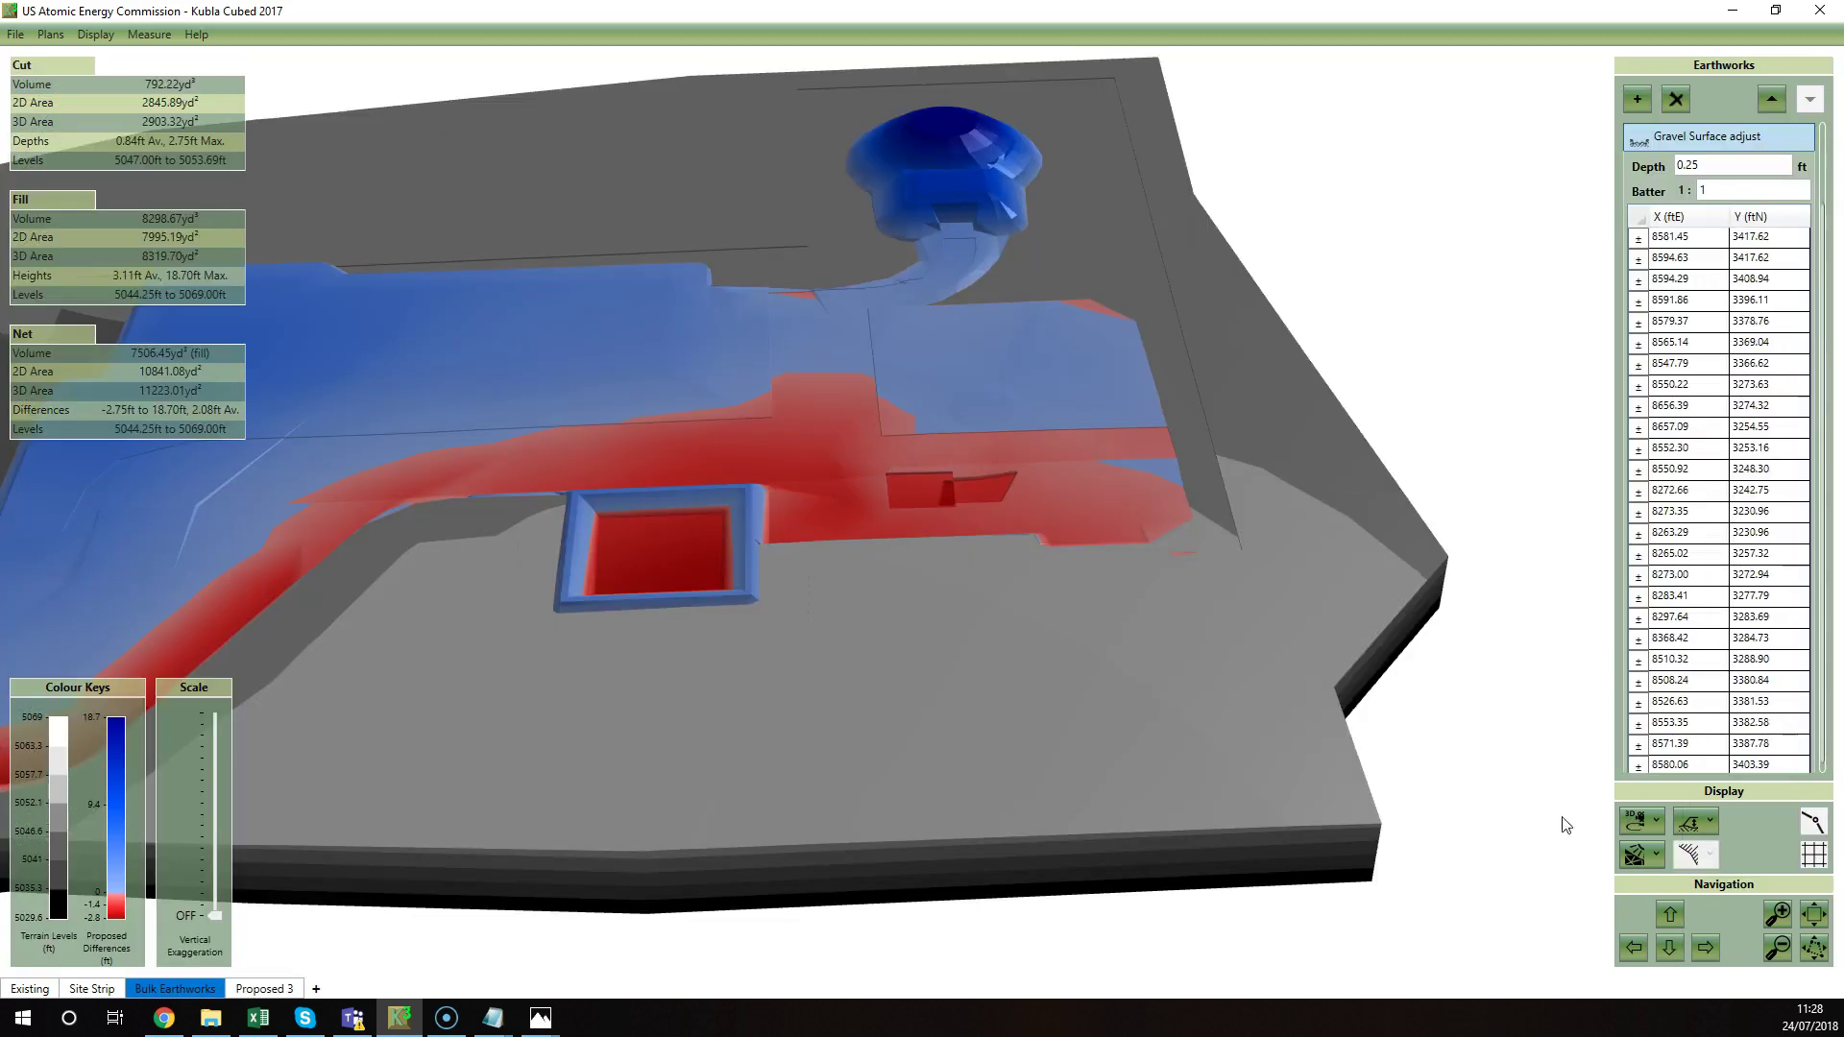
- Show the Bulk Earthworks phase in Design View and copy all outline coordinates of the Gravel Surface adjust strip
{"action": "left_click", "coordinate": [1656, 822]}
{"action": "left_click", "coordinate": [1662, 861]}
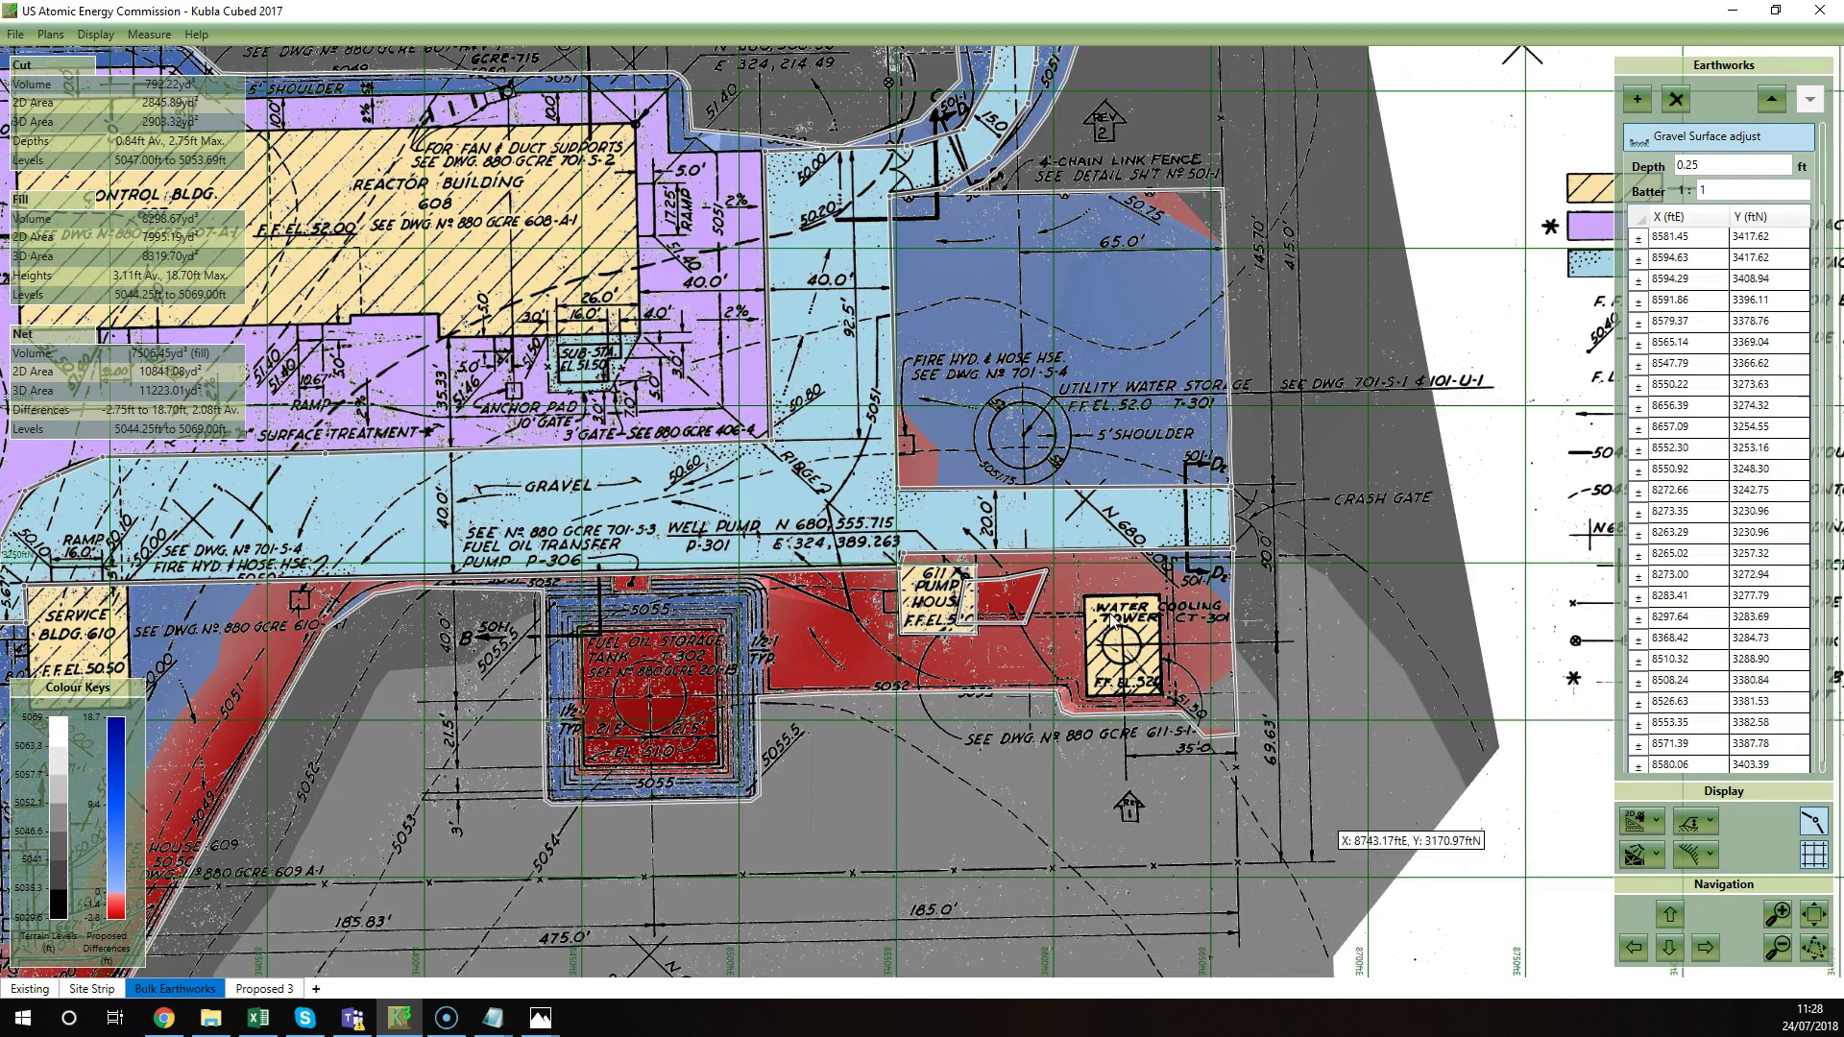
{"action": "scroll", "coordinate": [924, 423], "scroll_direction": "up", "scroll_amount": 1}
{"action": "middle_click_drag", "start_coordinate": [926, 423], "coordinate": [1060, 425]}
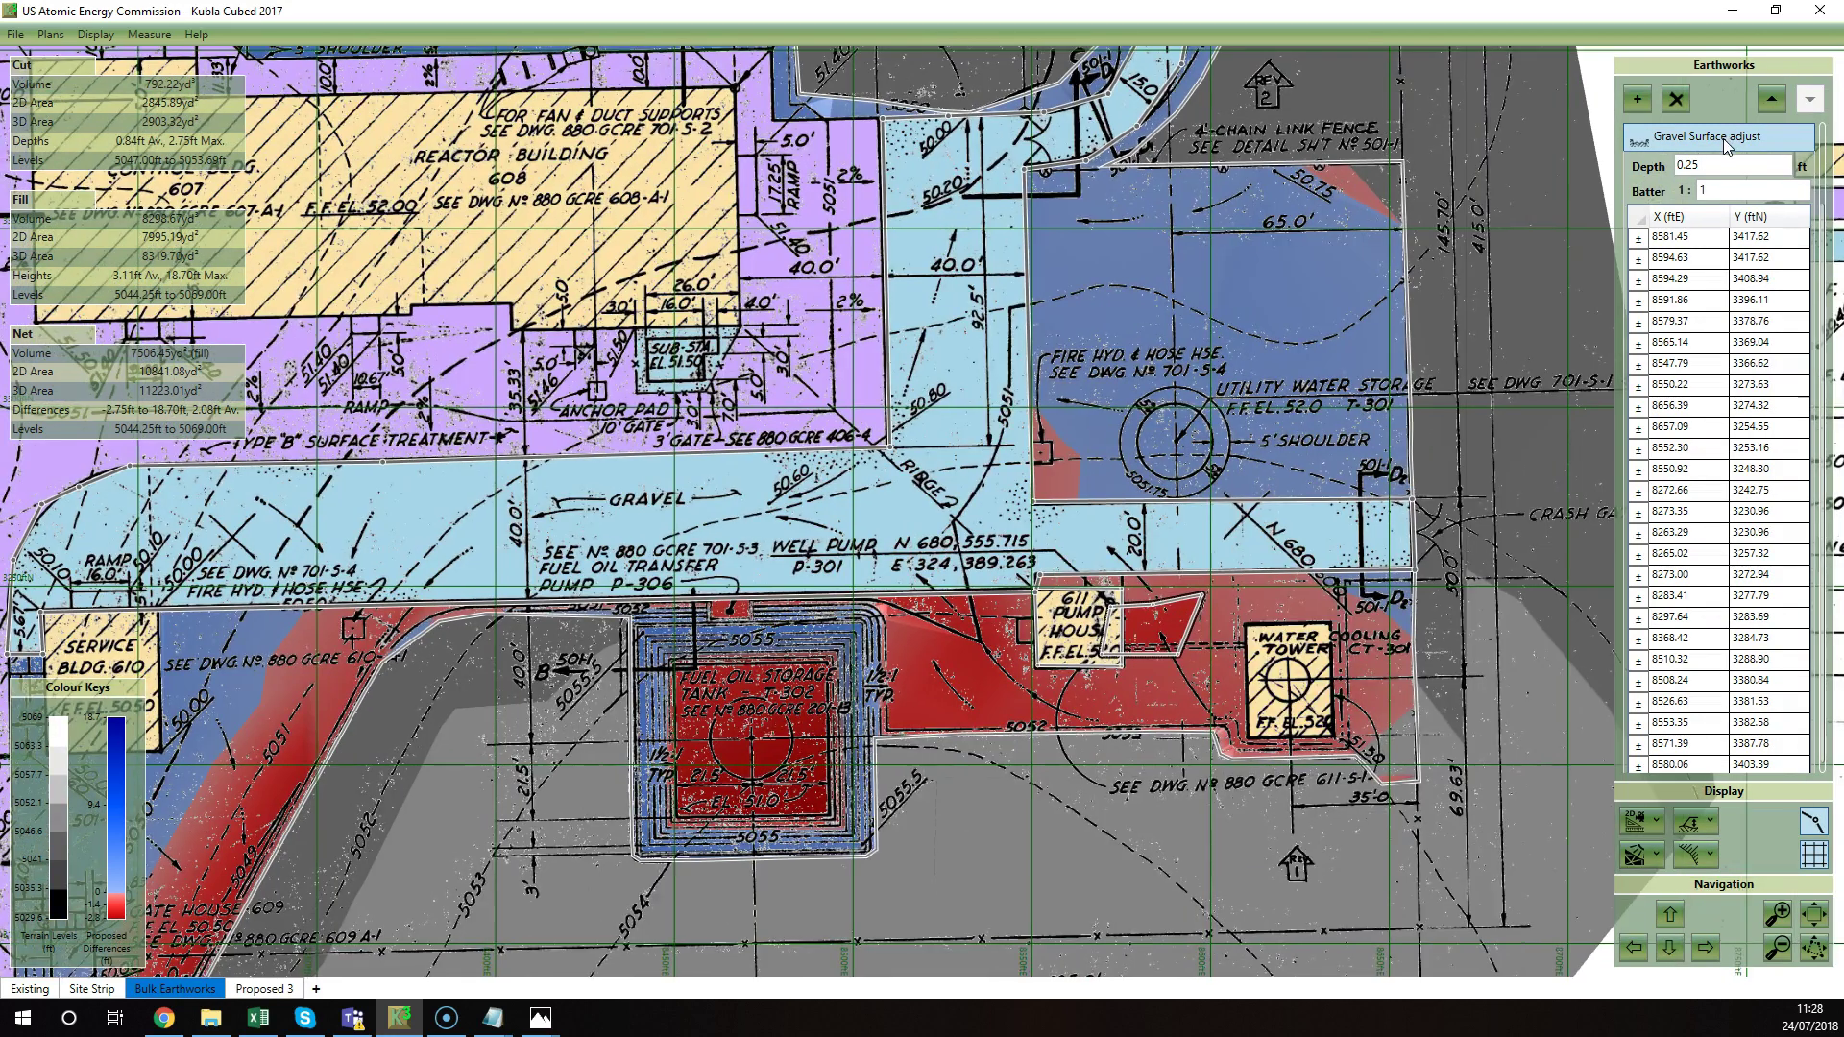
{"action": "left_click", "coordinate": [1638, 216]}
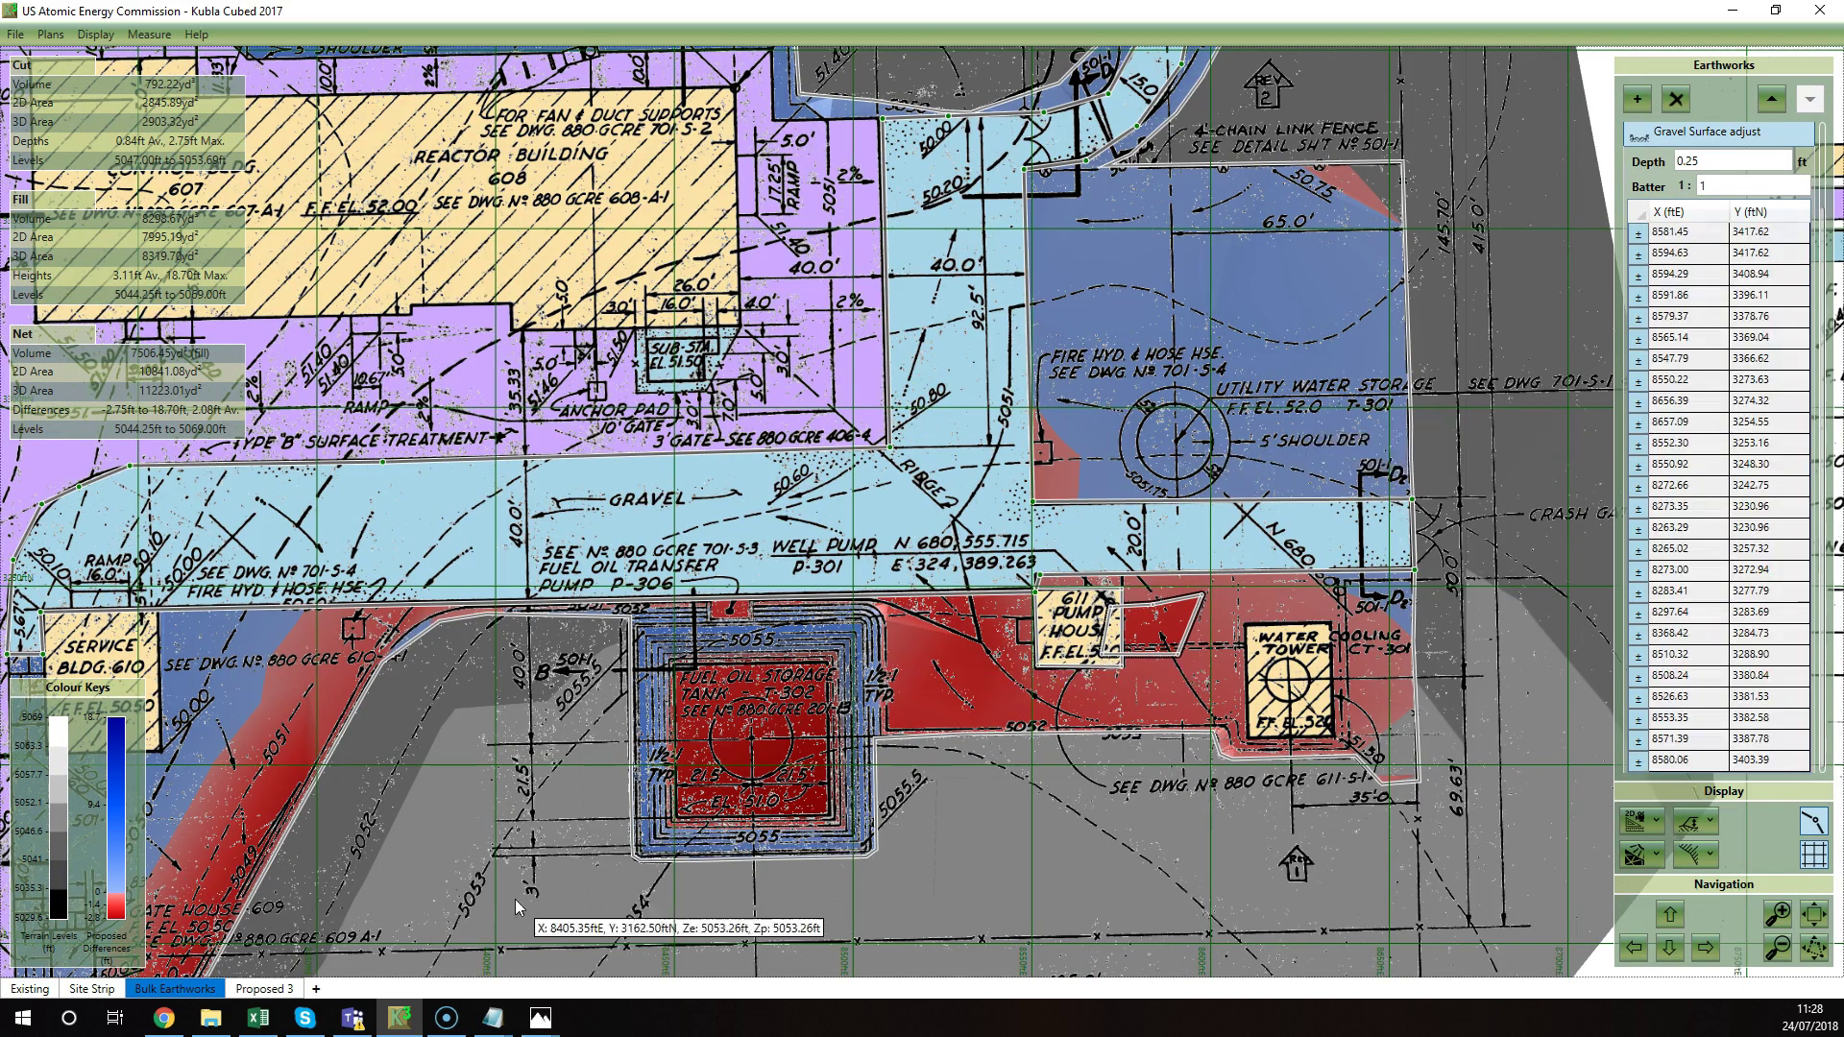
- Rename the new phase as Gravel Material
{"action": "left_click", "coordinate": [269, 989]}
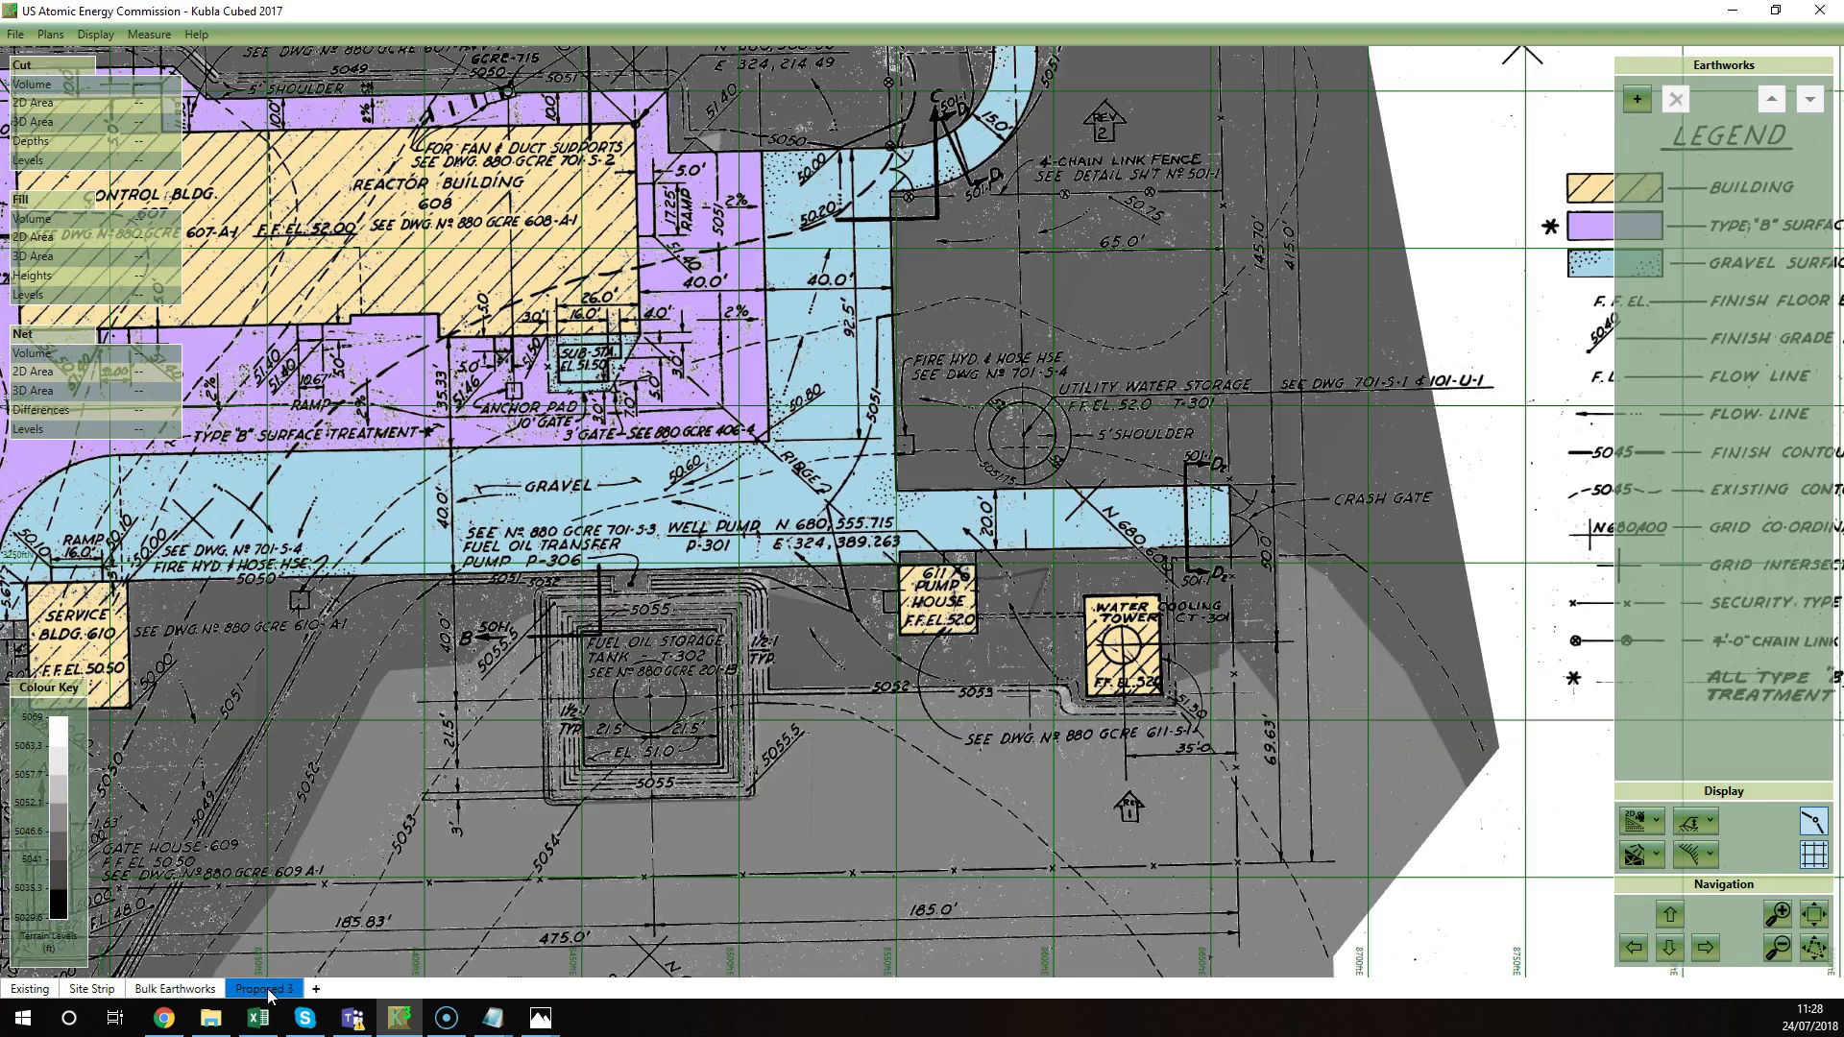
{"action": "right_click", "coordinate": [273, 991]}
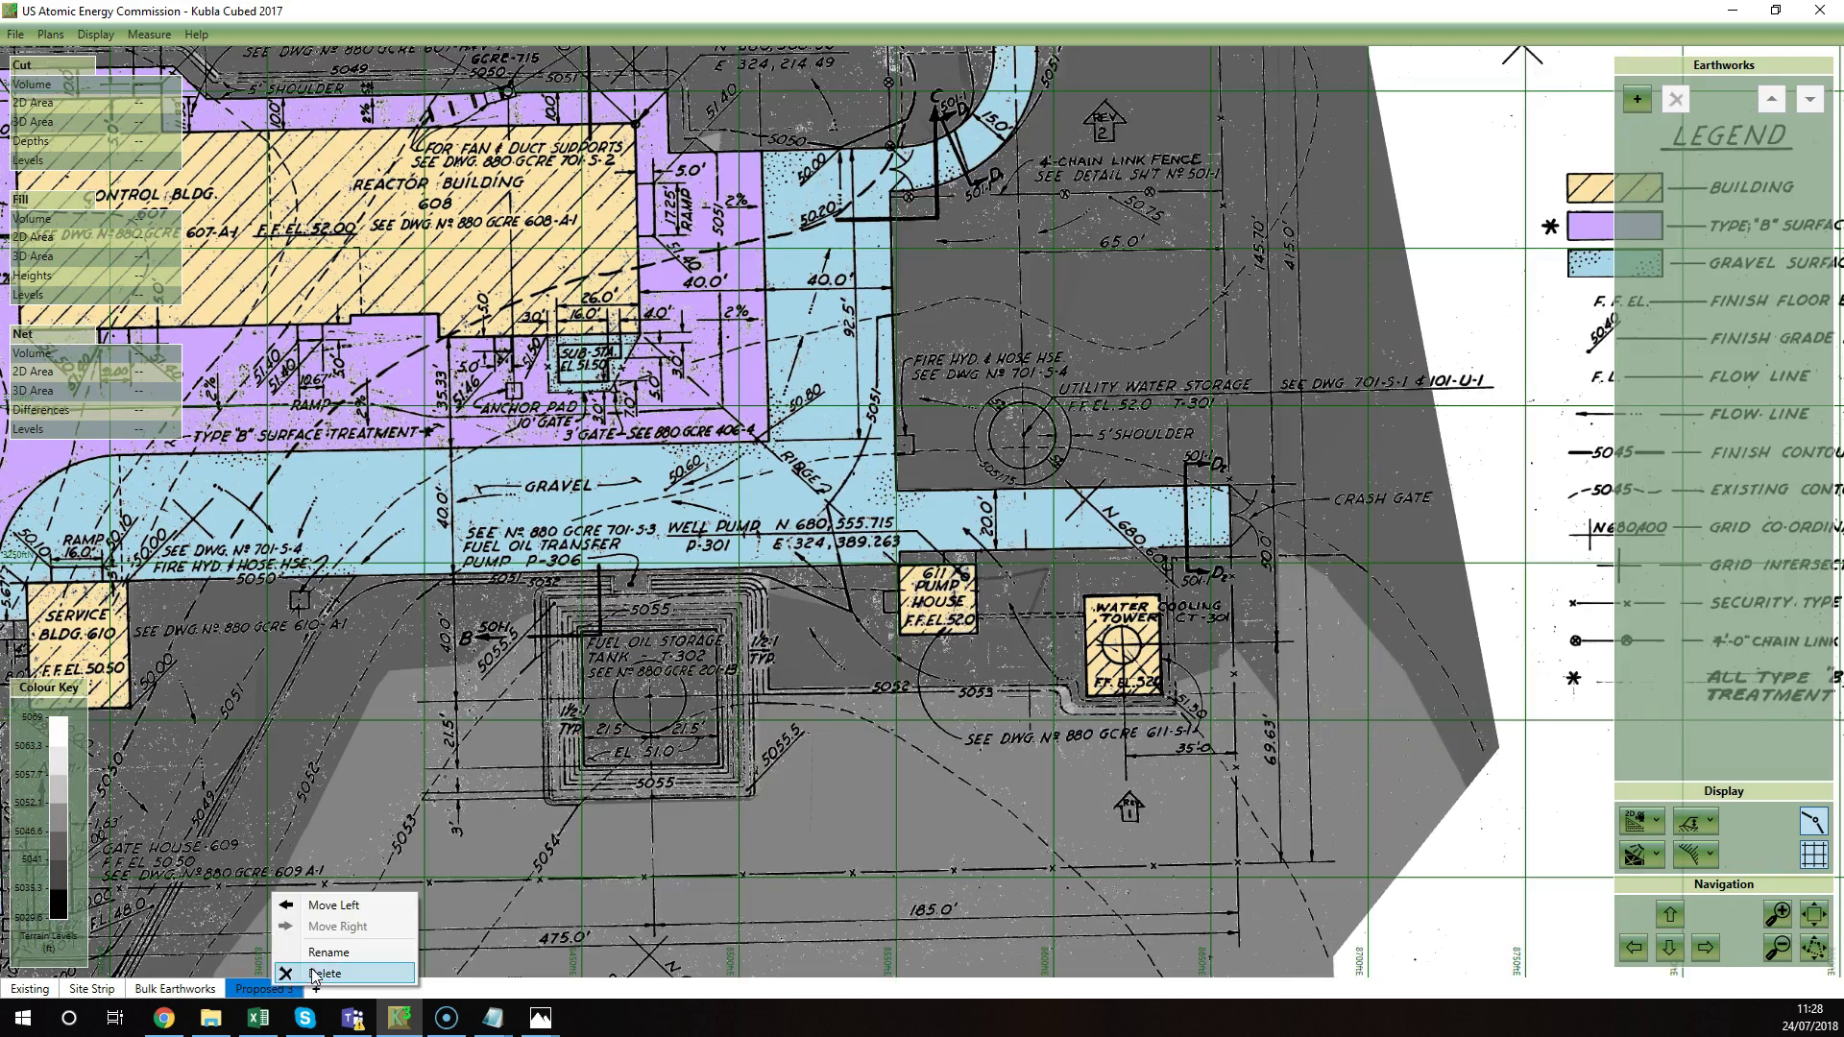
{"action": "left_click", "coordinate": [317, 972]}
{"action": "type", "text": "Gravel Material"}
{"action": "key", "text": "Return"}
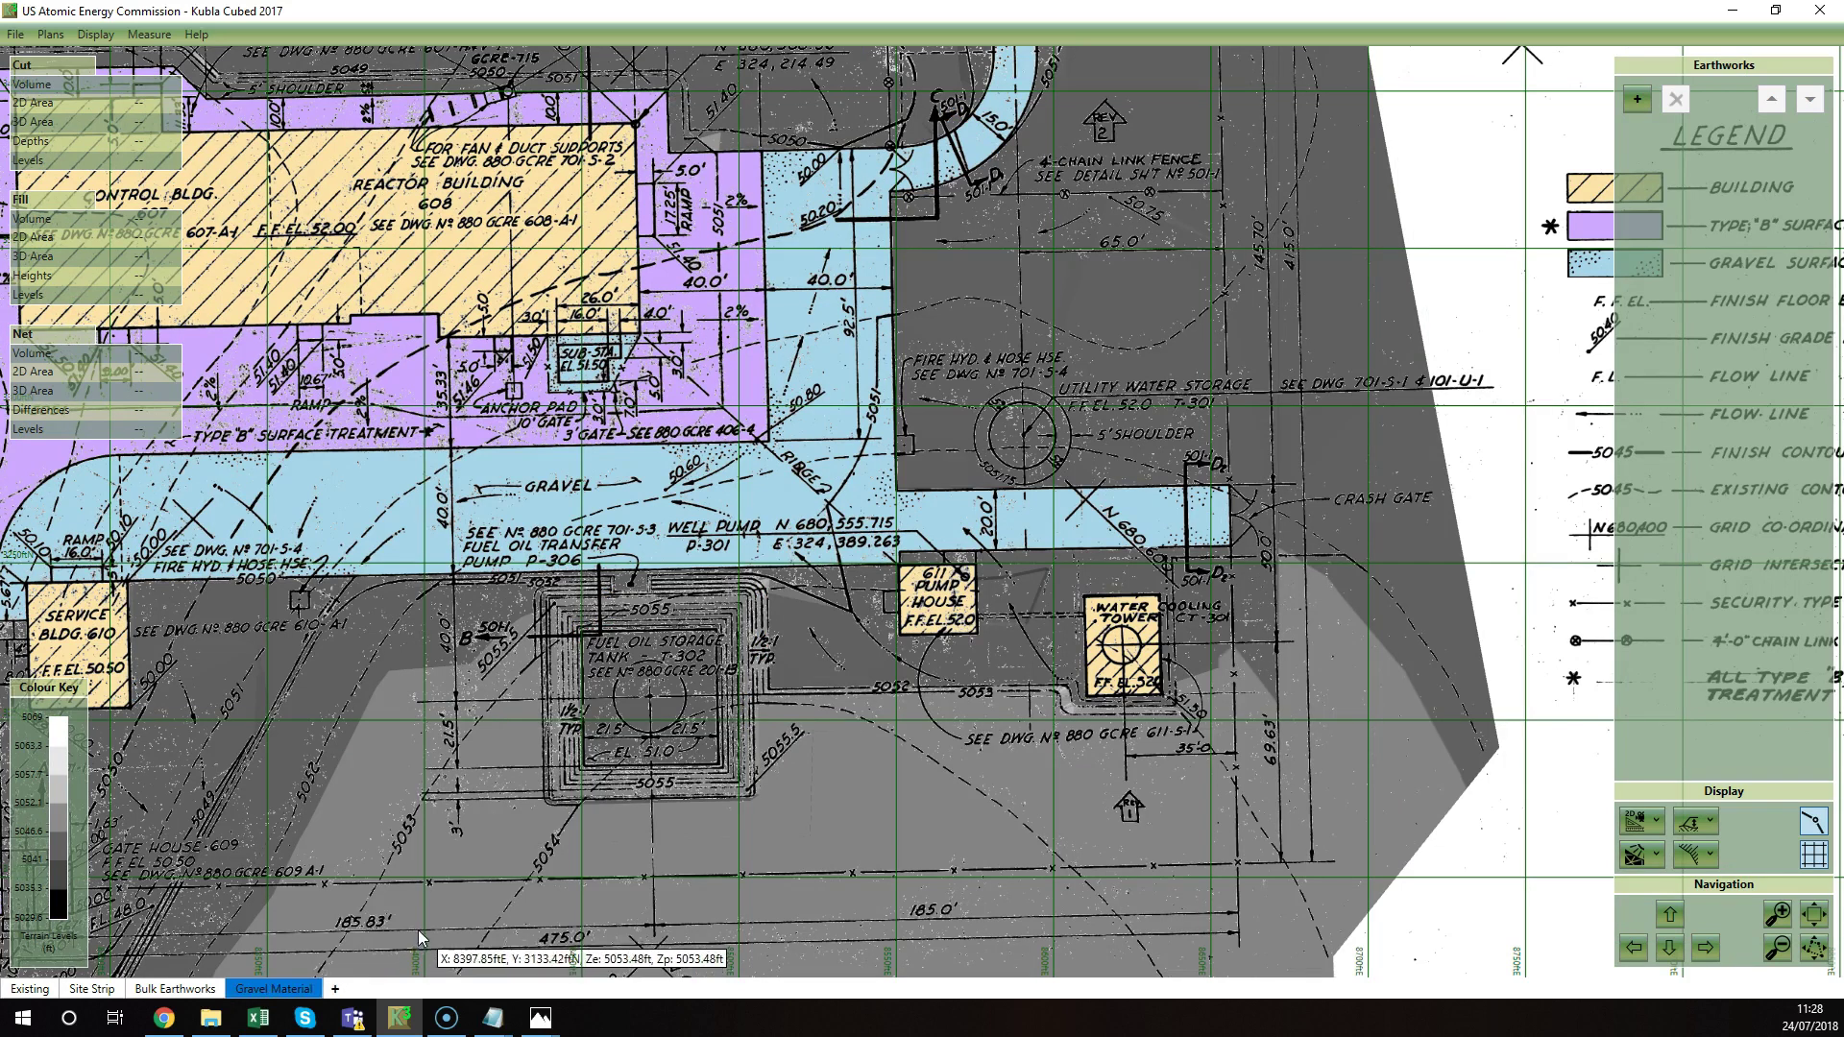
- Draw a rough four-point spread in the Gravel Material phase and replace its points with the copied gravel strip coordinates
{"action": "left_click", "coordinate": [1637, 99]}
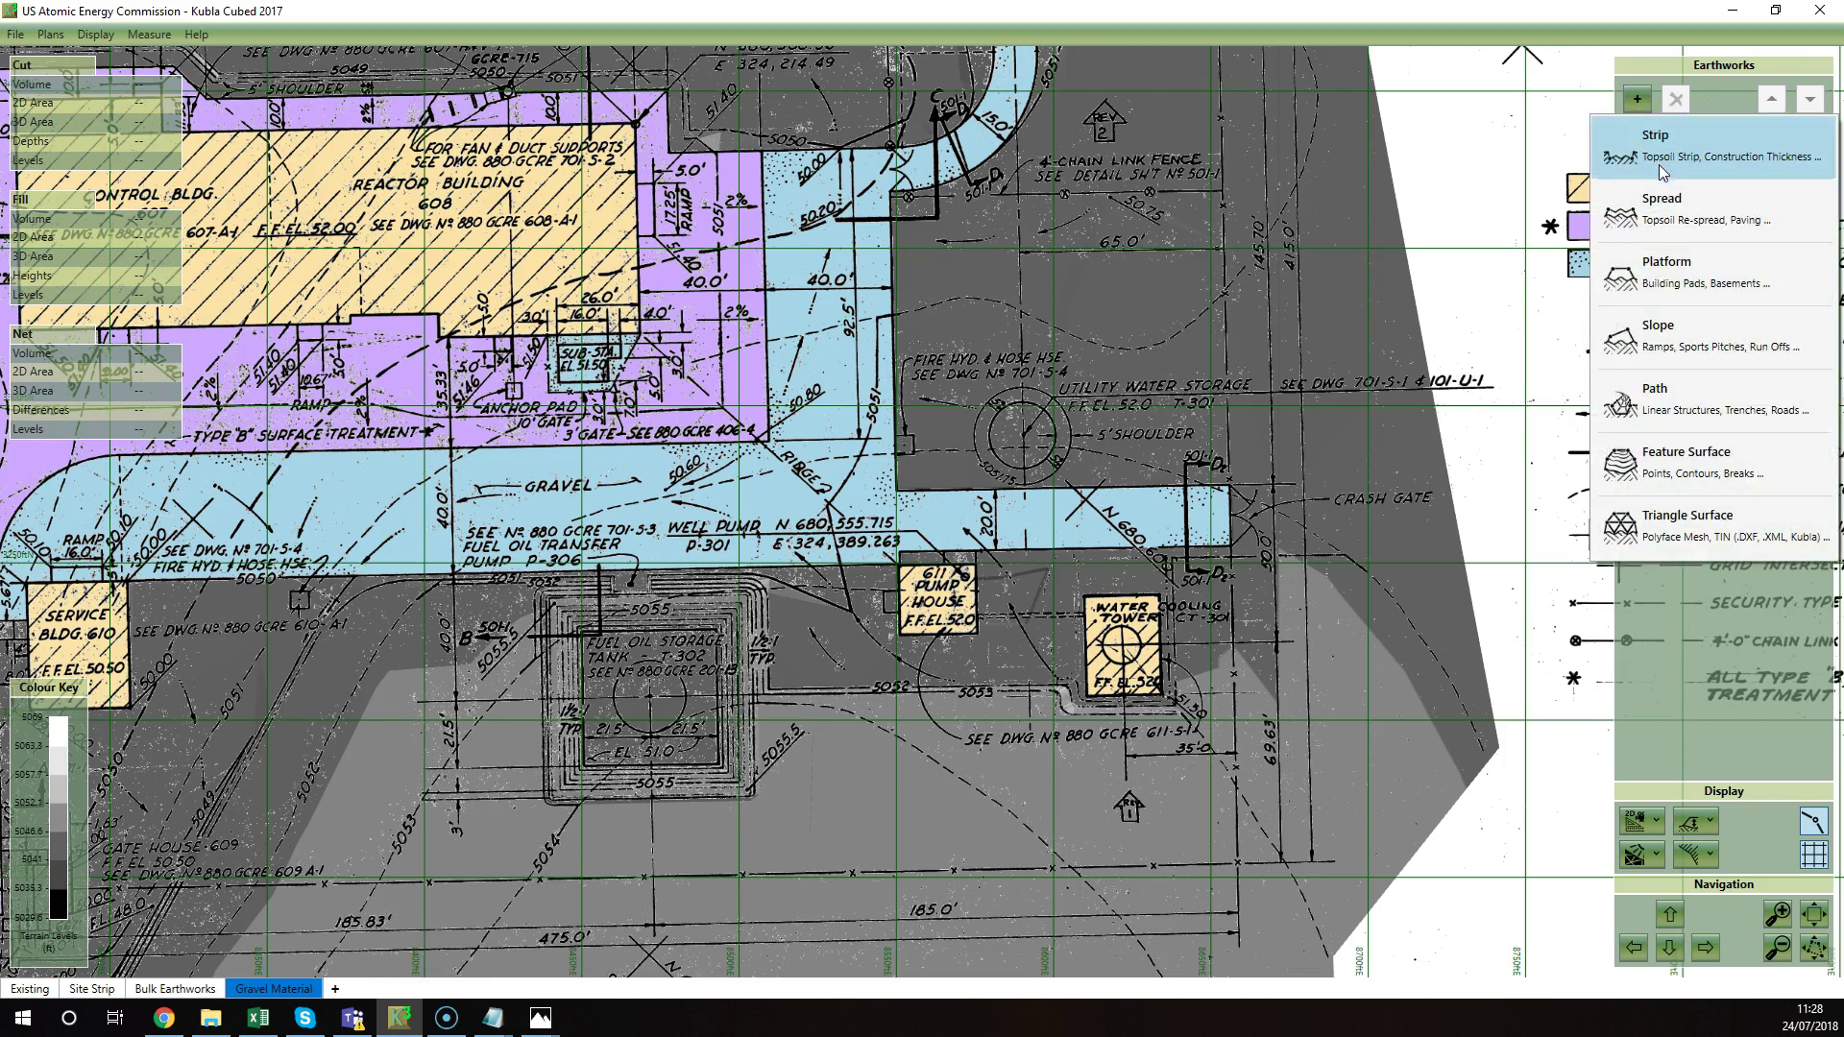
{"action": "left_click", "coordinate": [1668, 219]}
{"action": "left_click", "coordinate": [1087, 355]}
{"action": "left_click", "coordinate": [1111, 303]}
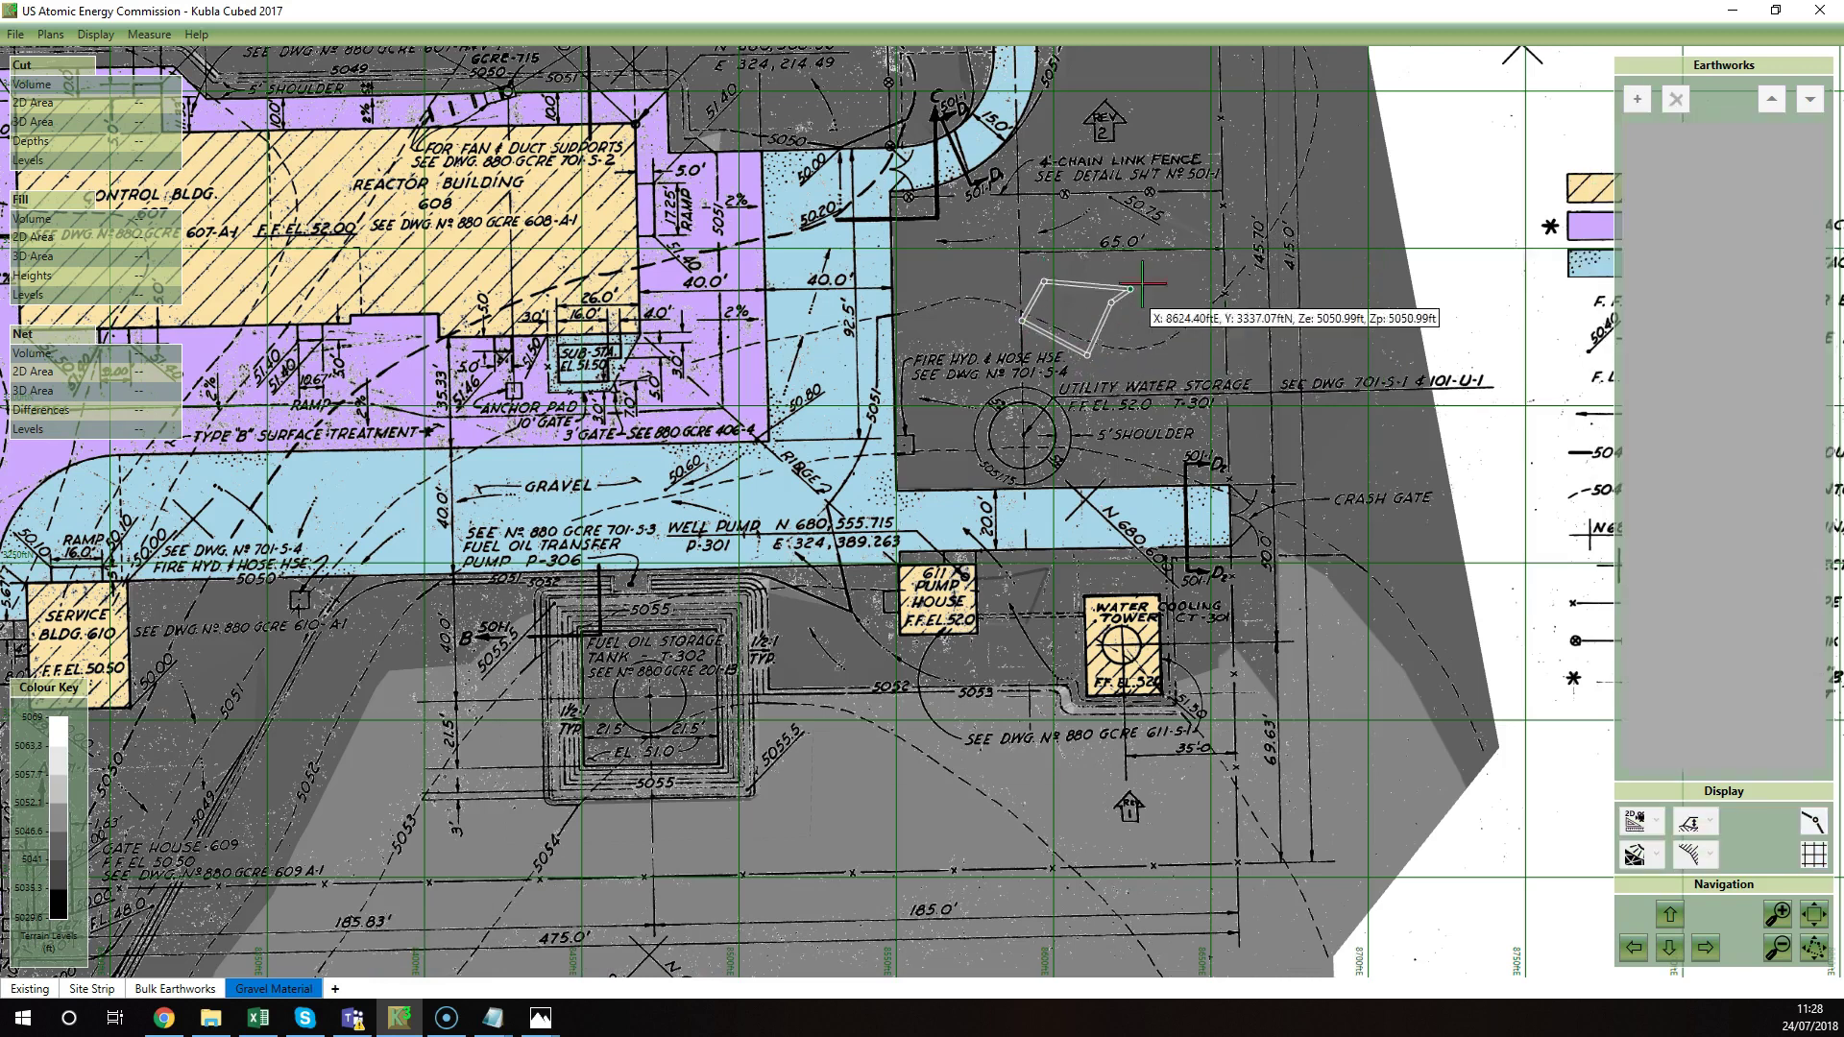
{"action": "right_click", "coordinate": [1160, 260]}
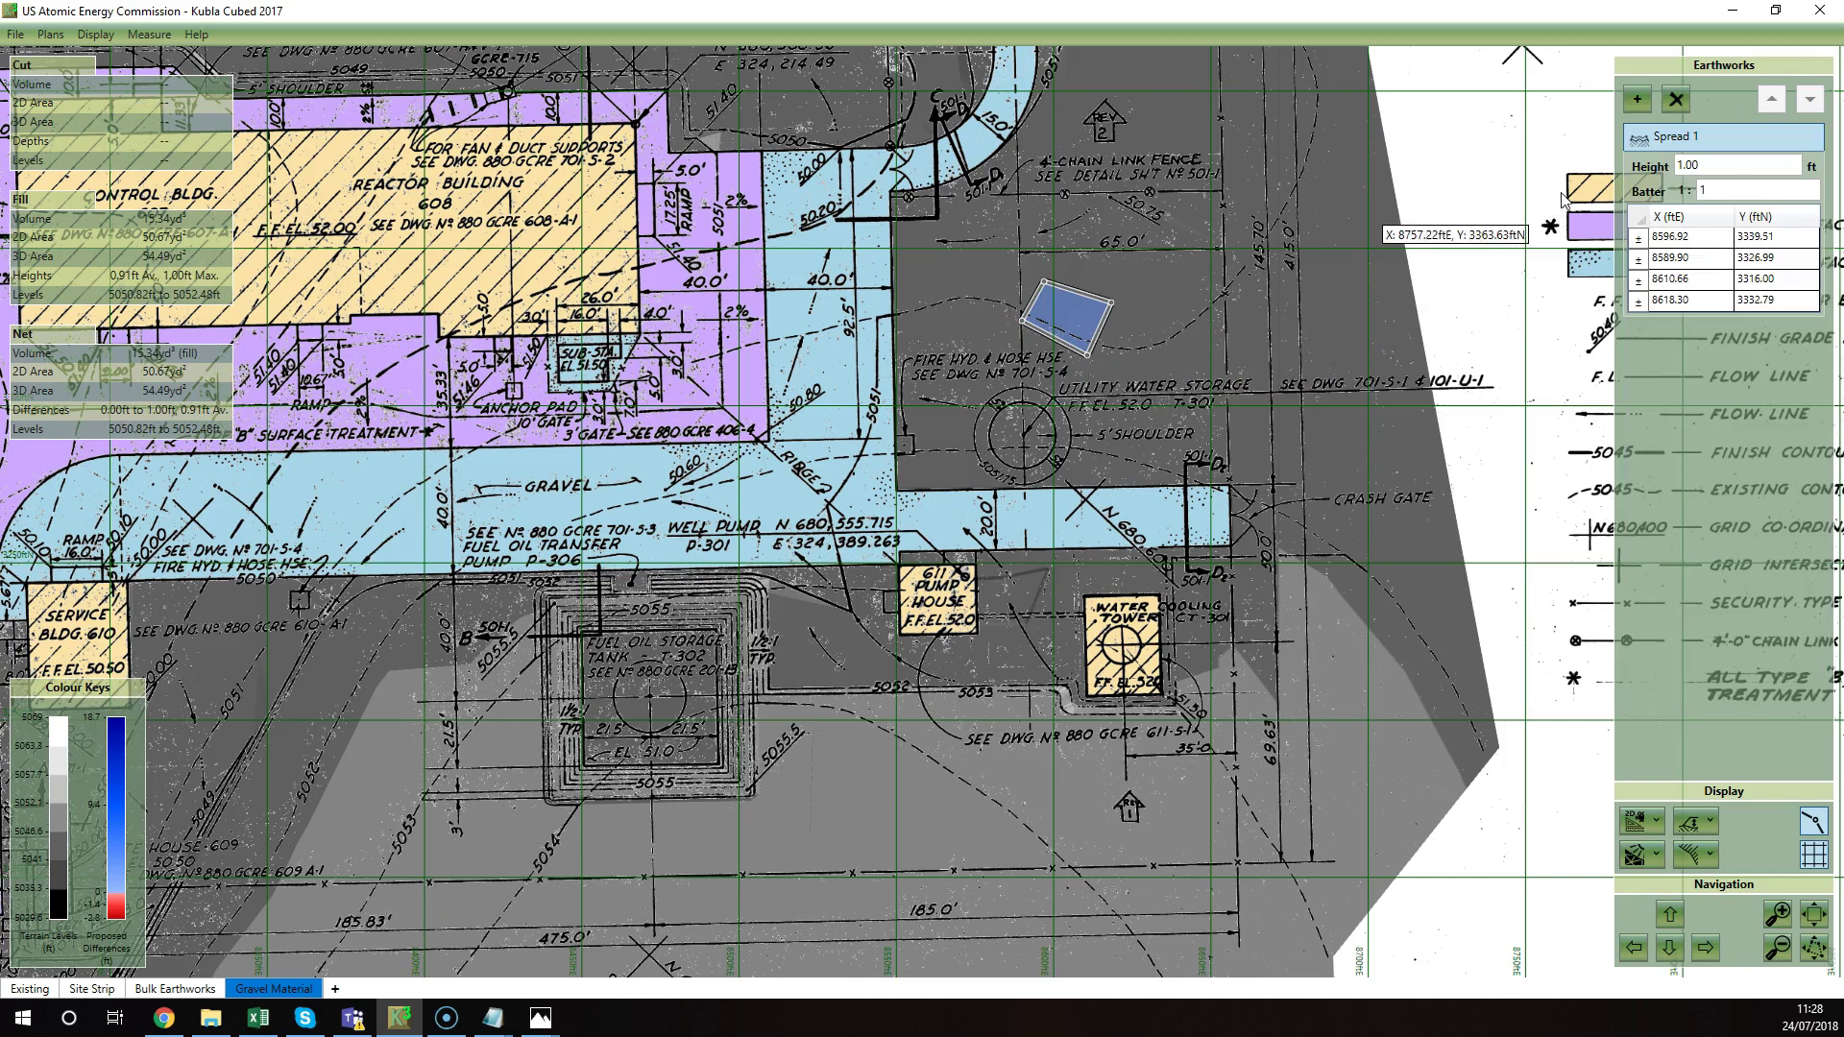
{"action": "left_click", "coordinate": [1640, 219]}
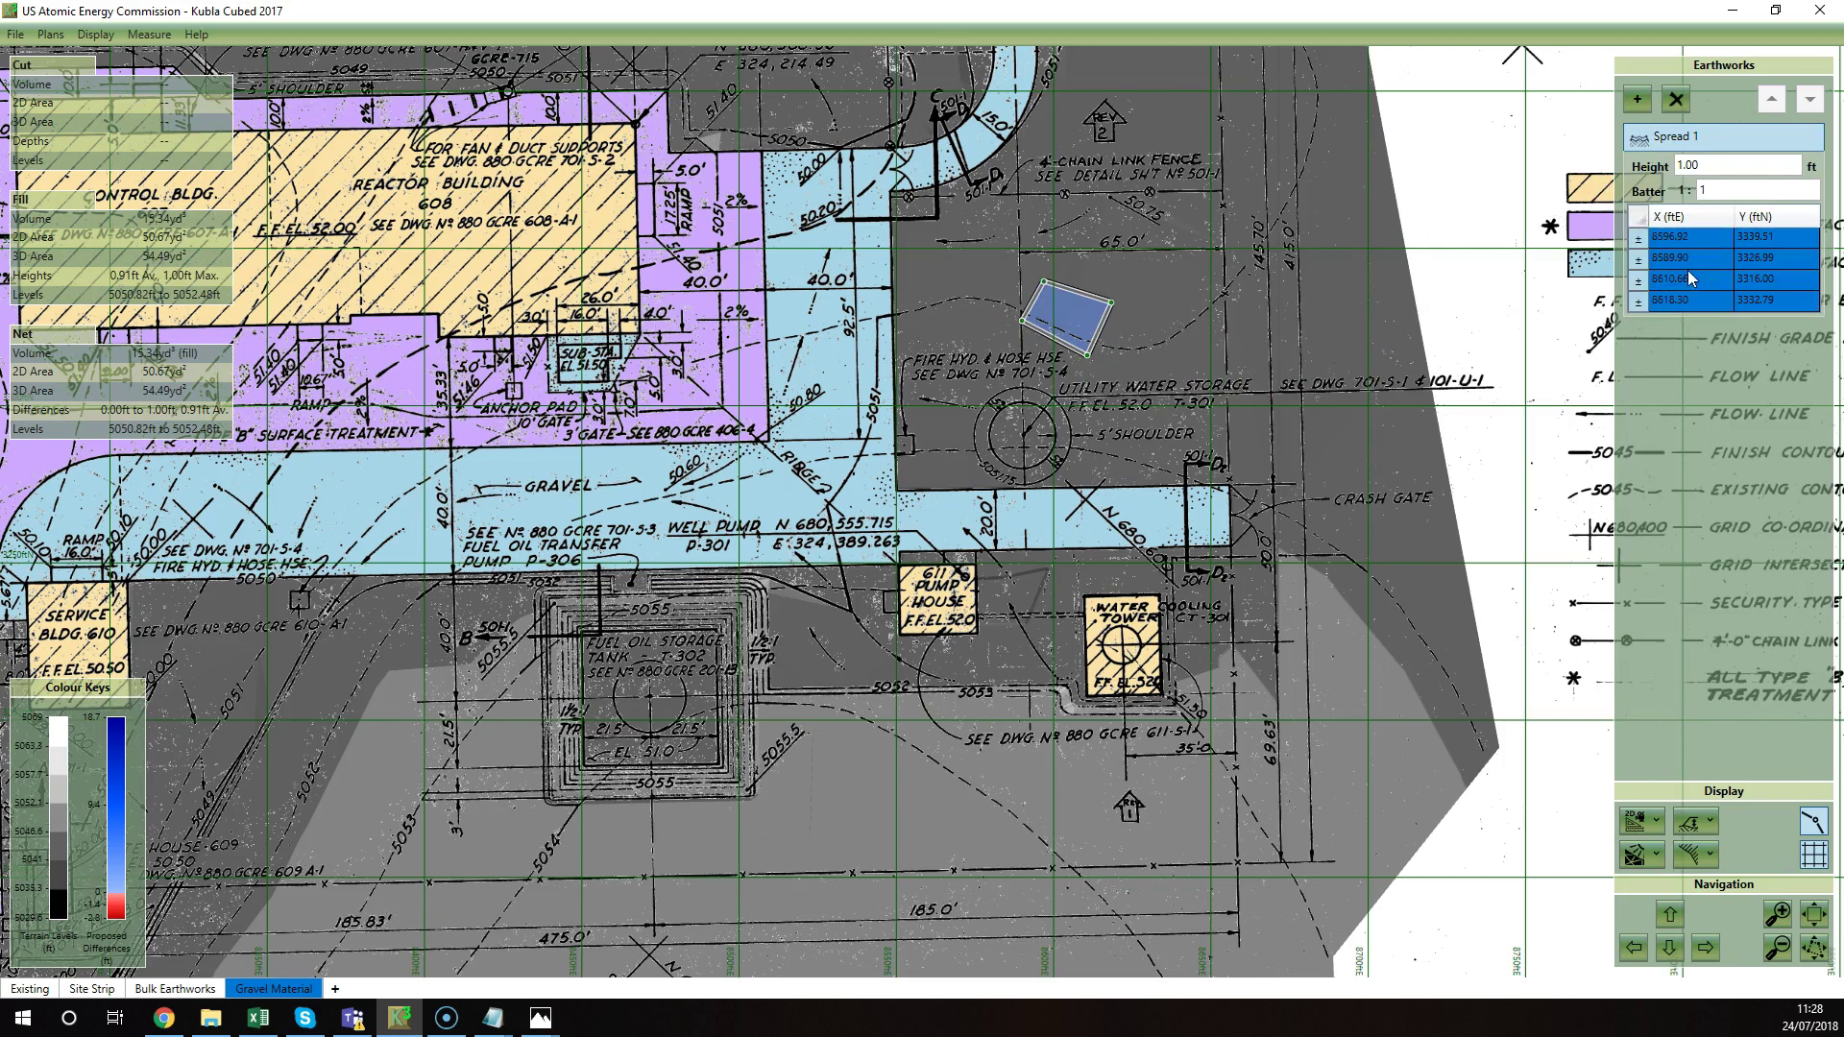
{"action": "type", "text": "8581.45\t3417.62 8594.63\t3417.62 8594.29\t3408.94 8591.86\t3396.11 8579.37\t3378.76 8565.14\t3369.04 8547.79\t3366.62 8550.22\t3273.63 8656.39\t3274.32 8657.09\t3254.55 8552.30\t3253.16 8550.92\t3248.30 8272.66\t3242.75 8273.35\t3230.96 8263.29\t3230.96 8265.02\t3257.32 8273.00\t3272.94 8283.41\t3277.79 8297.64\t3283.69 8368.42\t3284.73 8510.32\t3288.90 8508.24\t3380.84 8526.63\t3381.53 8553.35\t3382.58 8571.39\t3387.78 8580.06\t3403.39"}
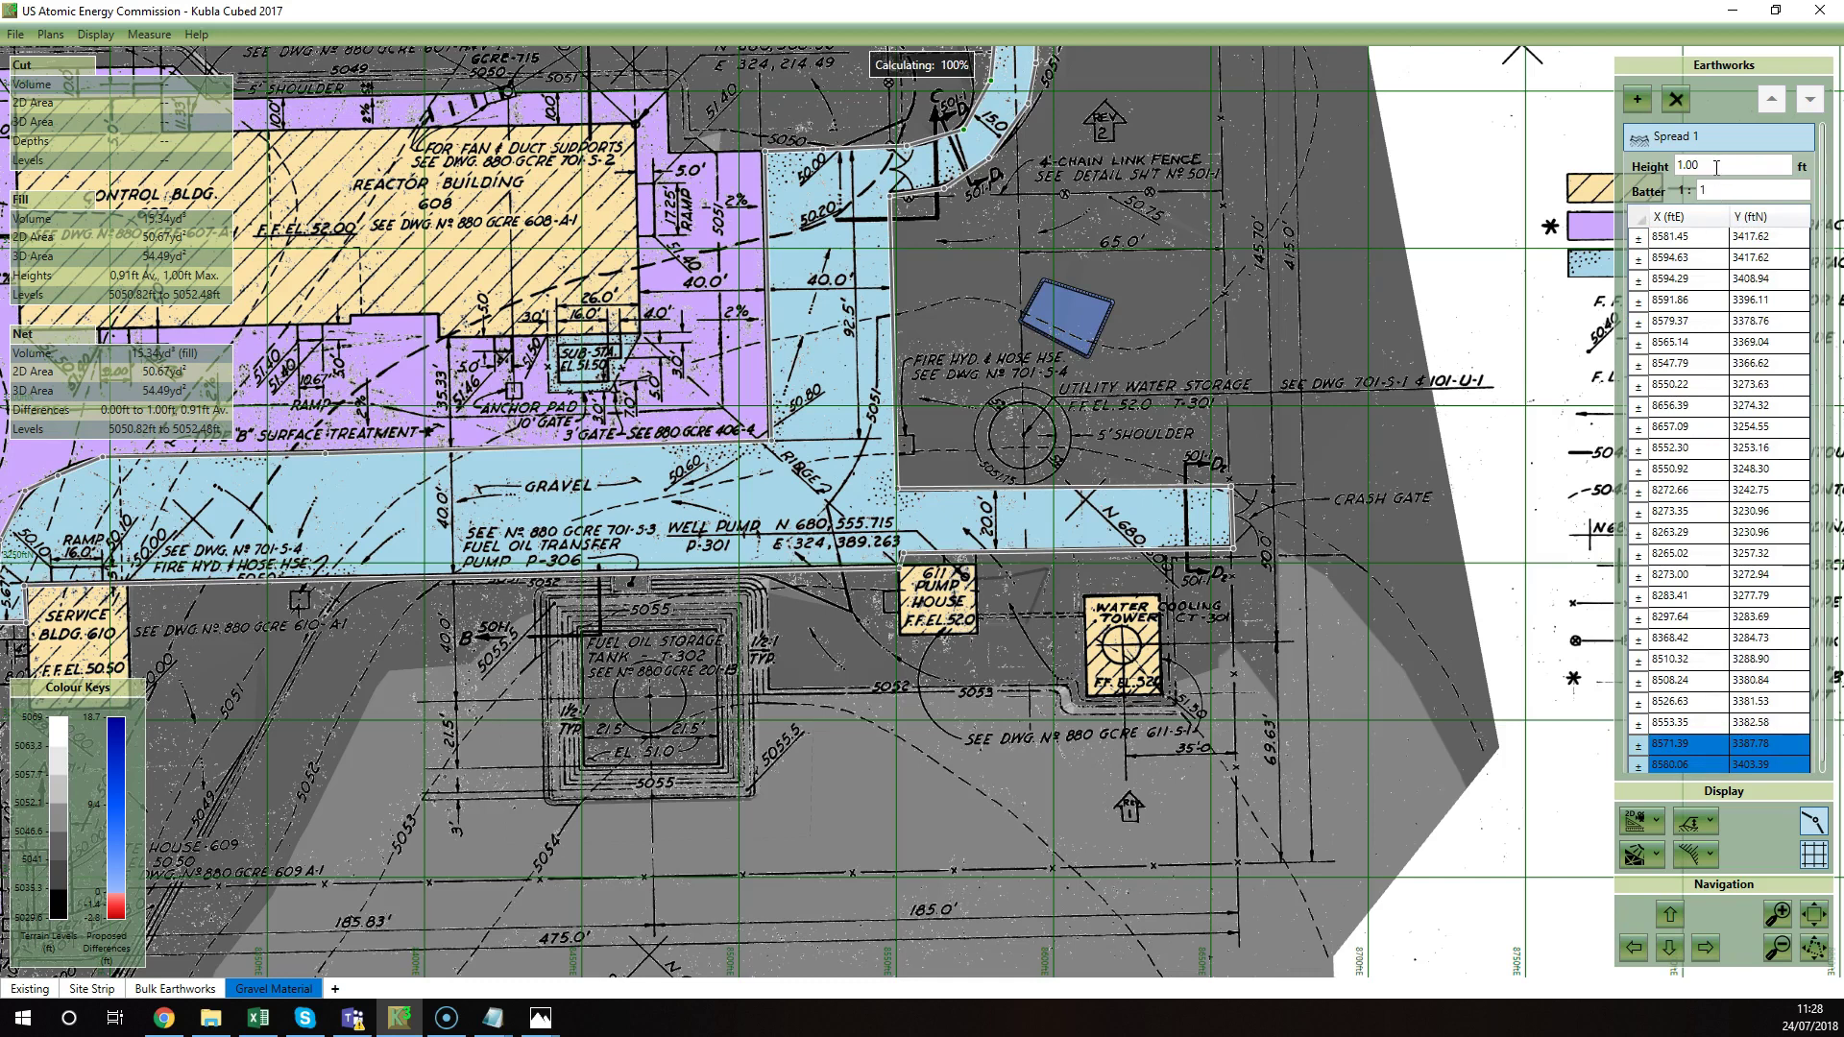
- Set the gravel spread's height to 0.25 ft and its batter to 1:0.01
{"action": "left_click", "coordinate": [1704, 164]}
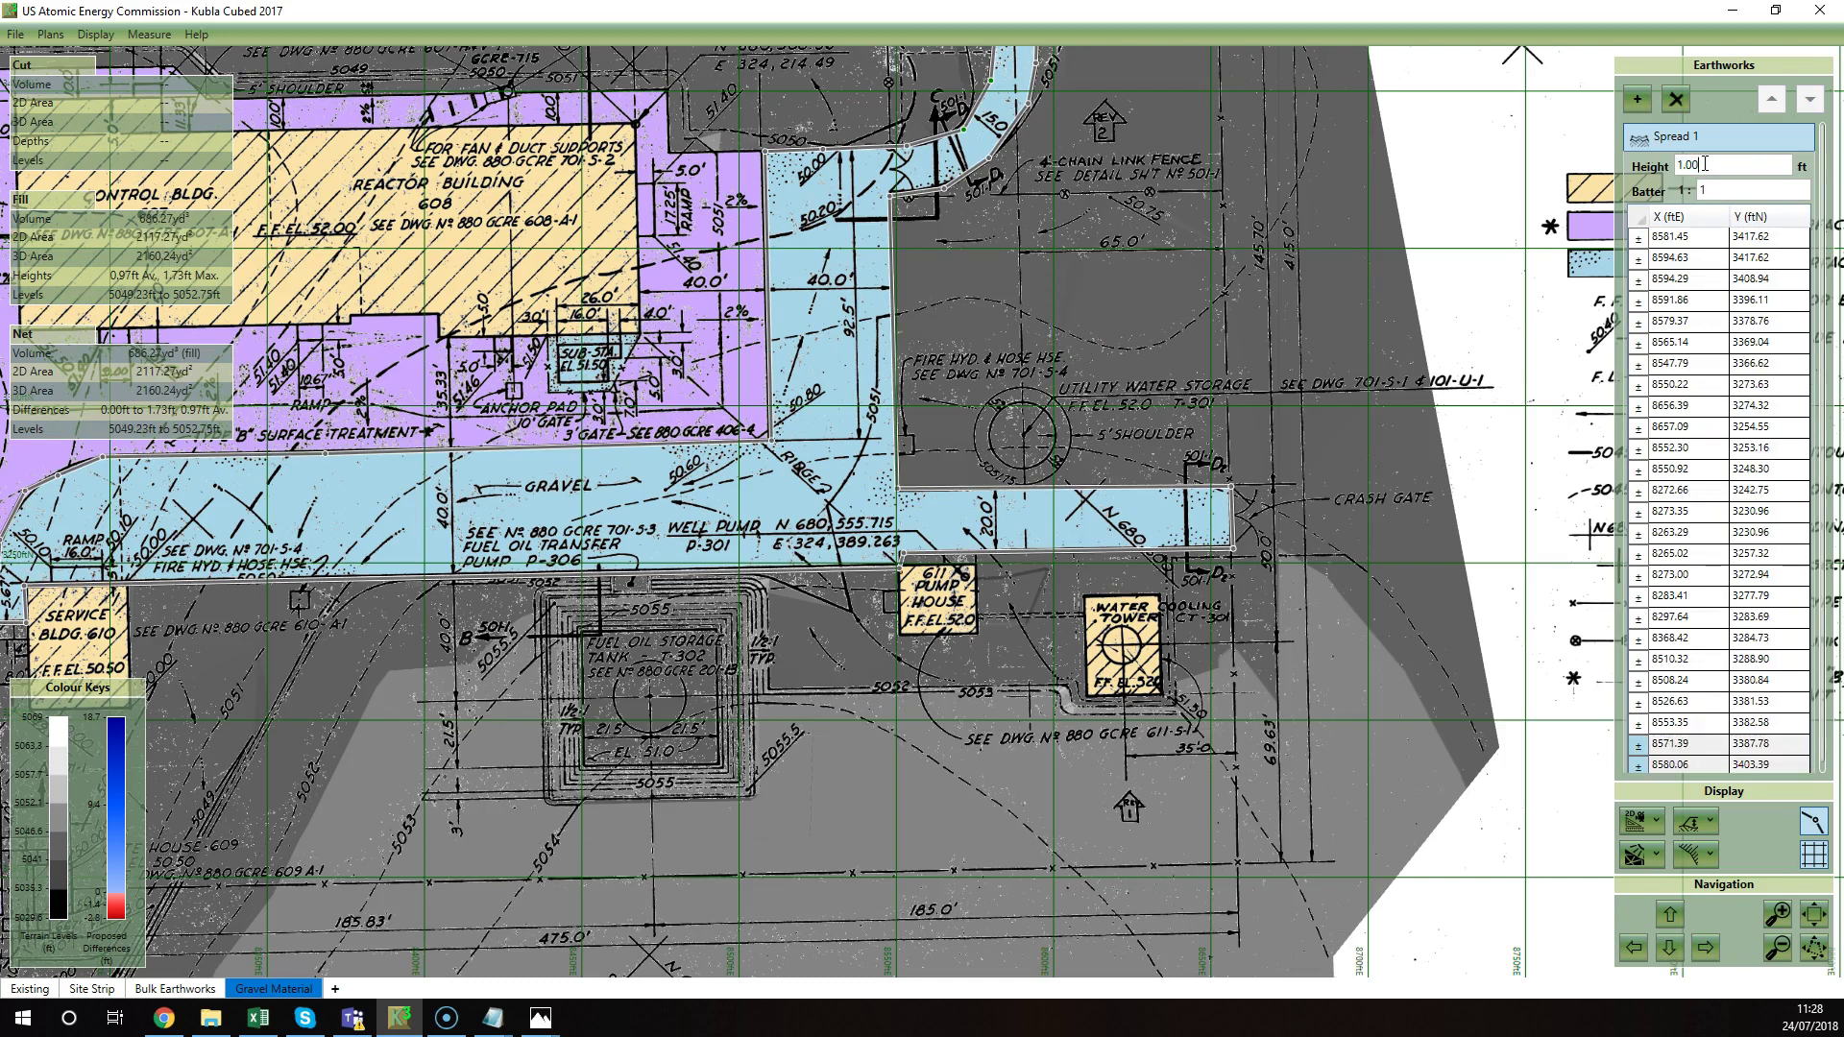
{"action": "left_click_drag", "start_coordinate": [1714, 169], "coordinate": [1638, 180]}
{"action": "type", "text": "0."}
{"action": "type", "text": "3"}
{"action": "type", "text": "5"}
{"action": "key", "text": "Tab"}
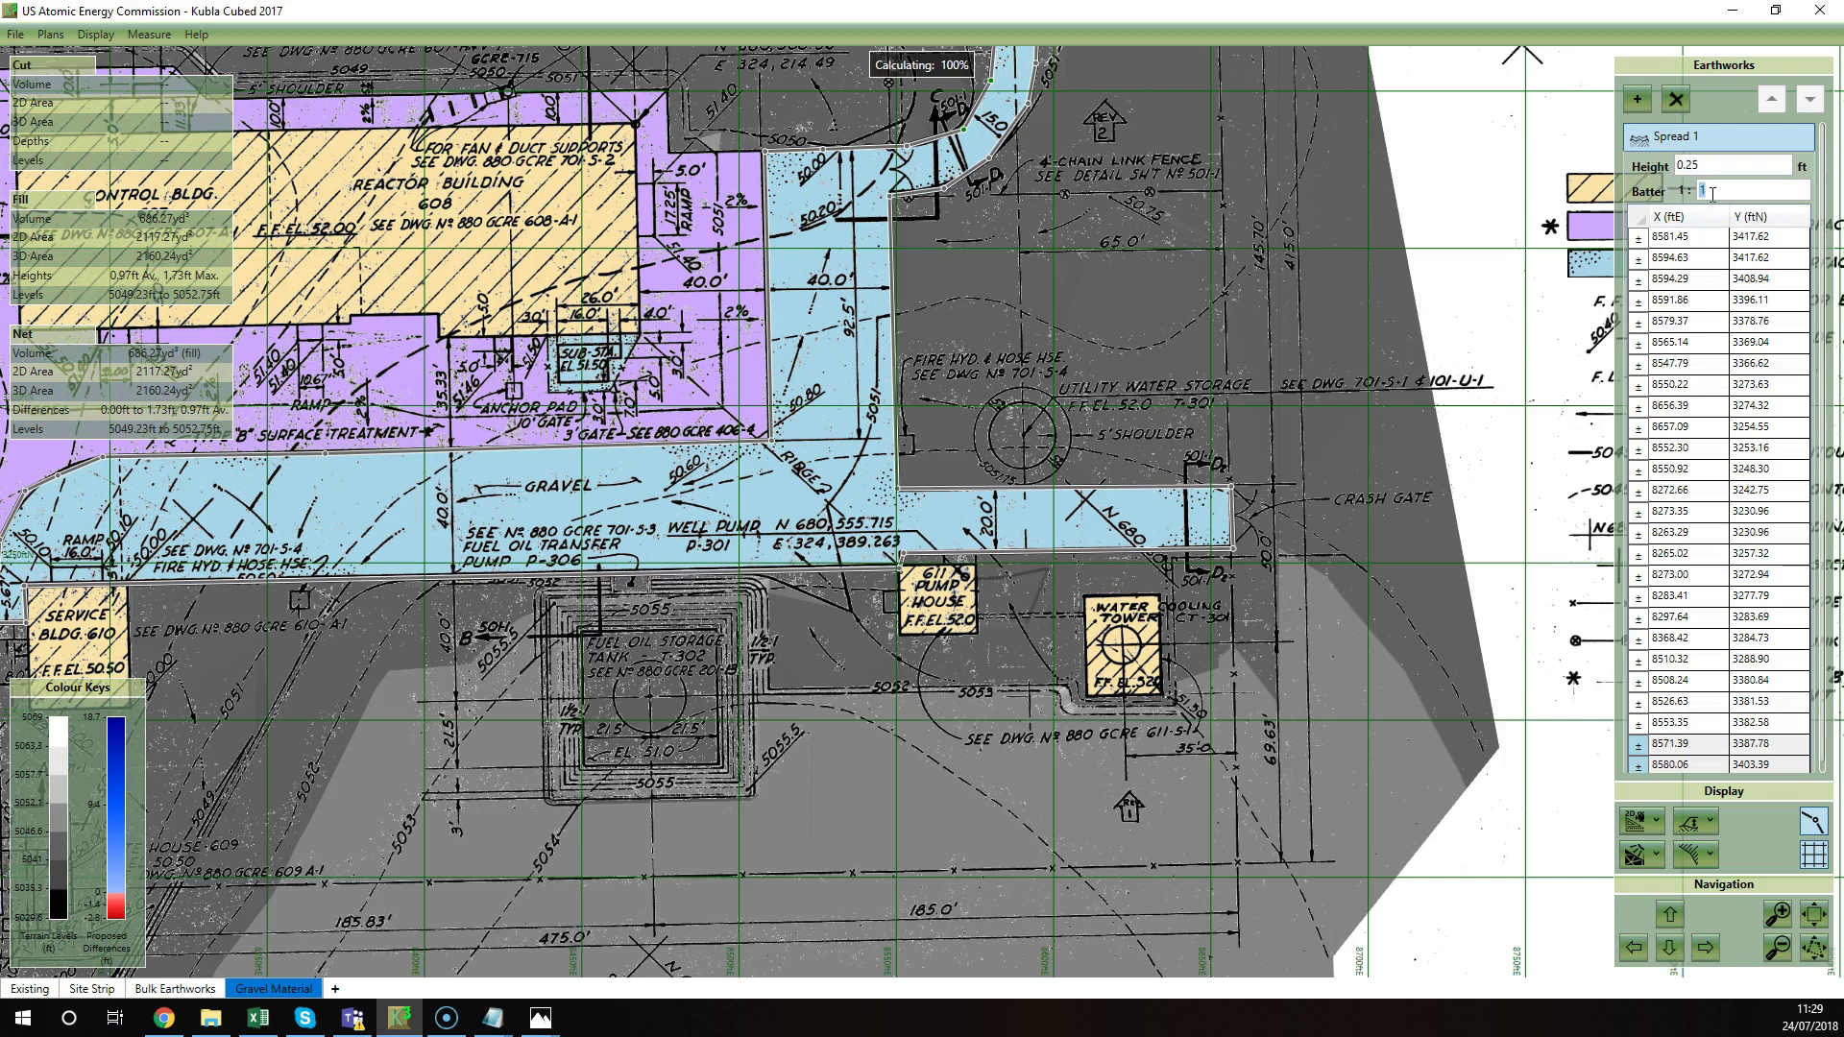
{"action": "type", "text": "0.01"}
{"action": "key", "text": "shift+Tab"}
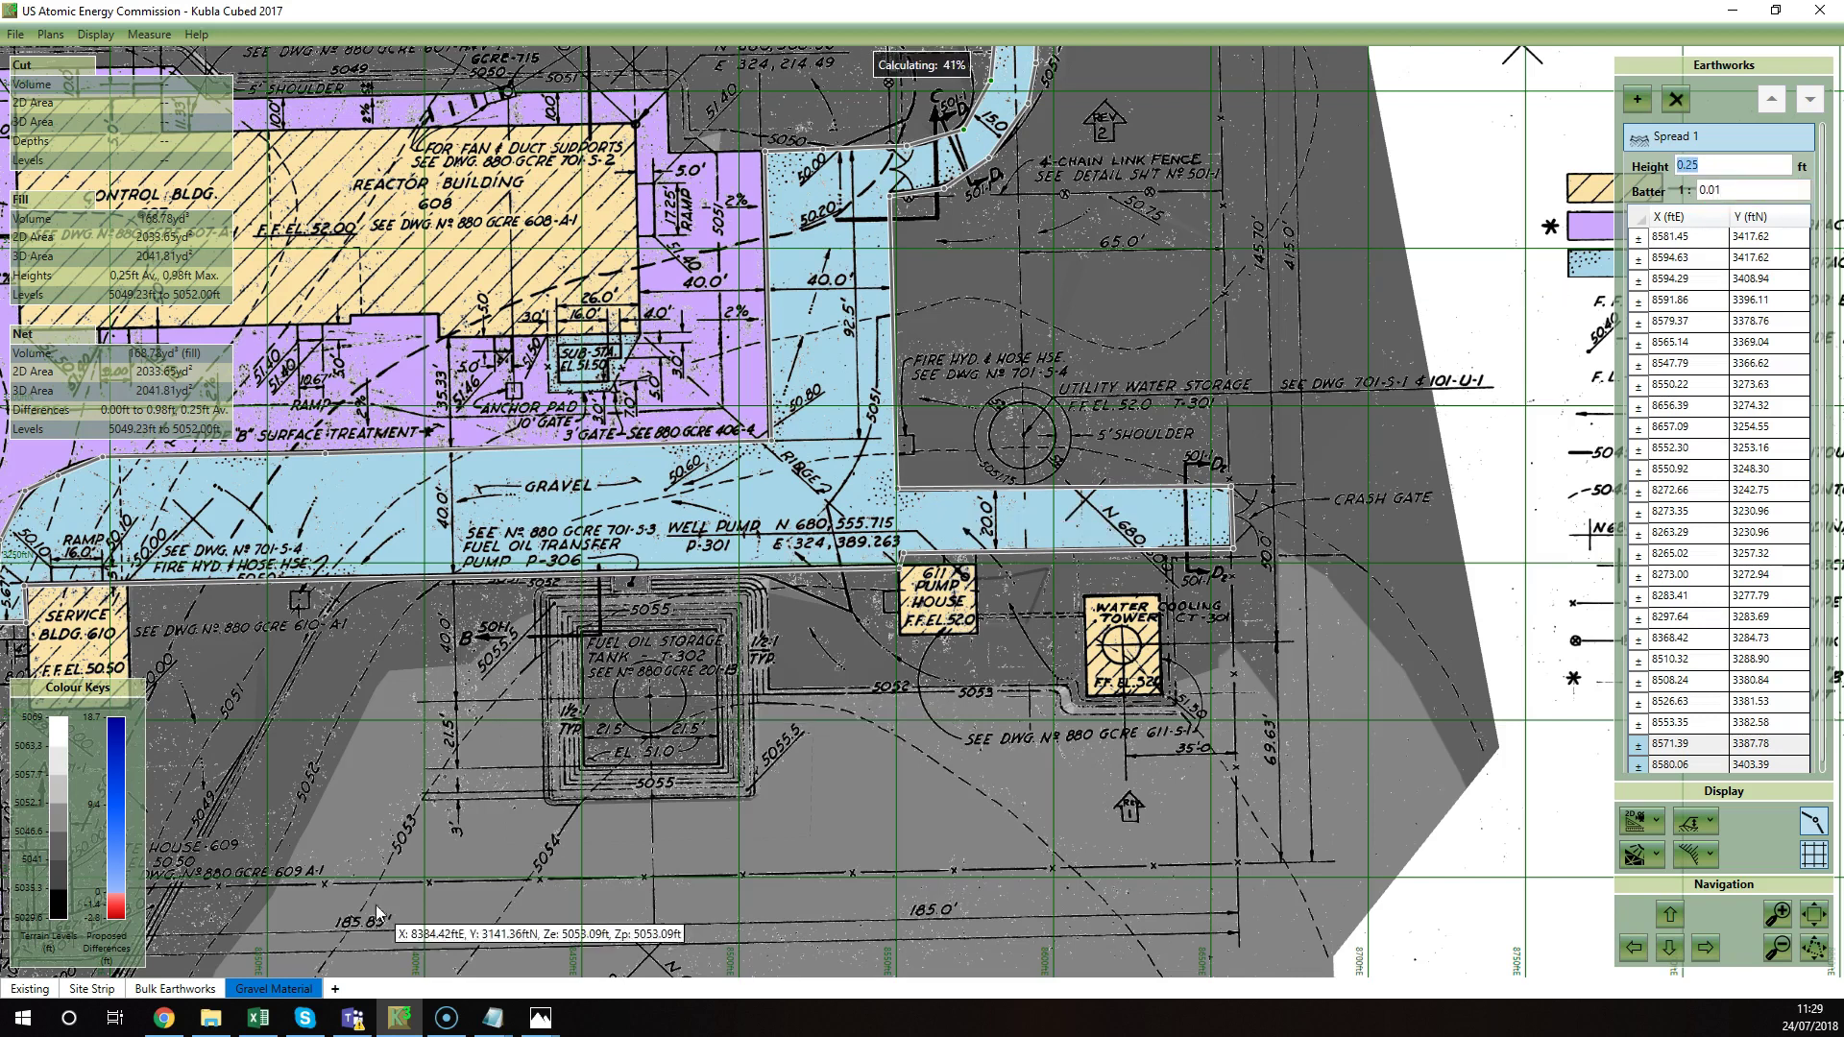
- Set the batter of the Gravel Surface adjust strip in the Bulk Earthworks phase to 1:0.01
{"action": "left_click", "coordinate": [183, 990]}
{"action": "type", "text": "0.01"}
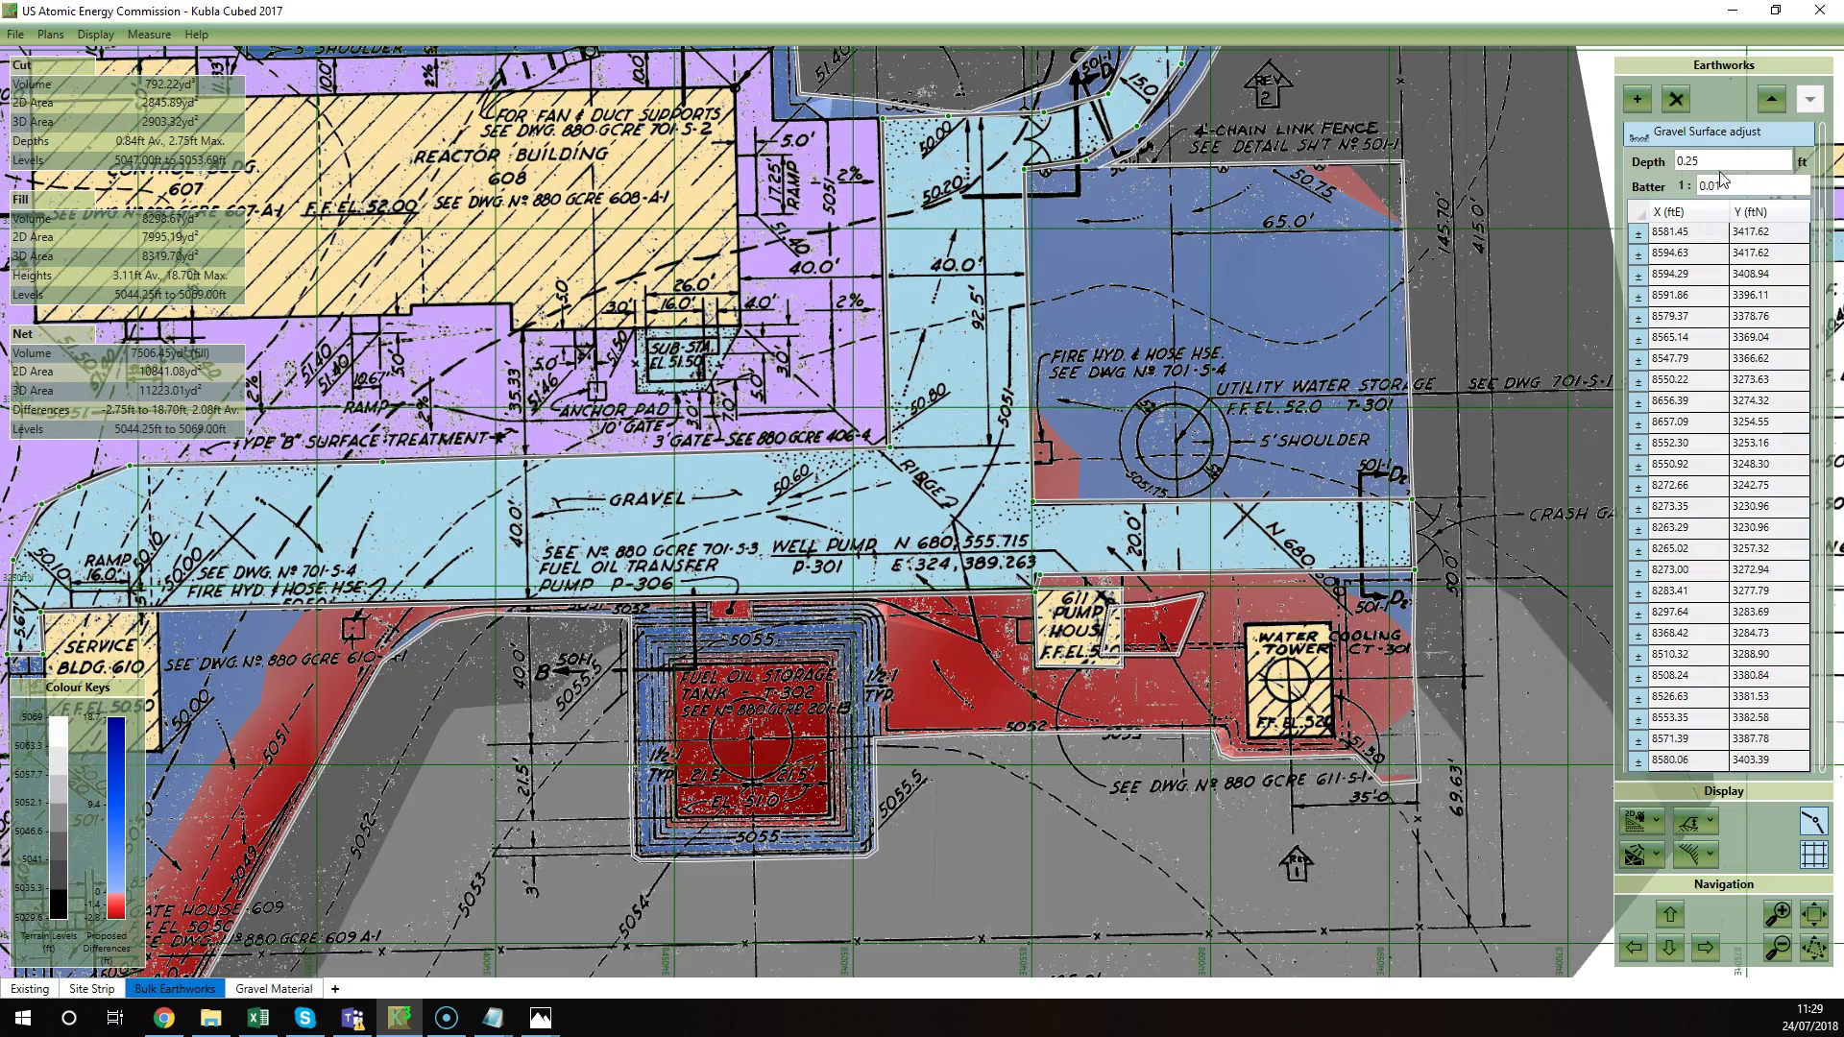
{"action": "key", "text": "shift+Tab"}
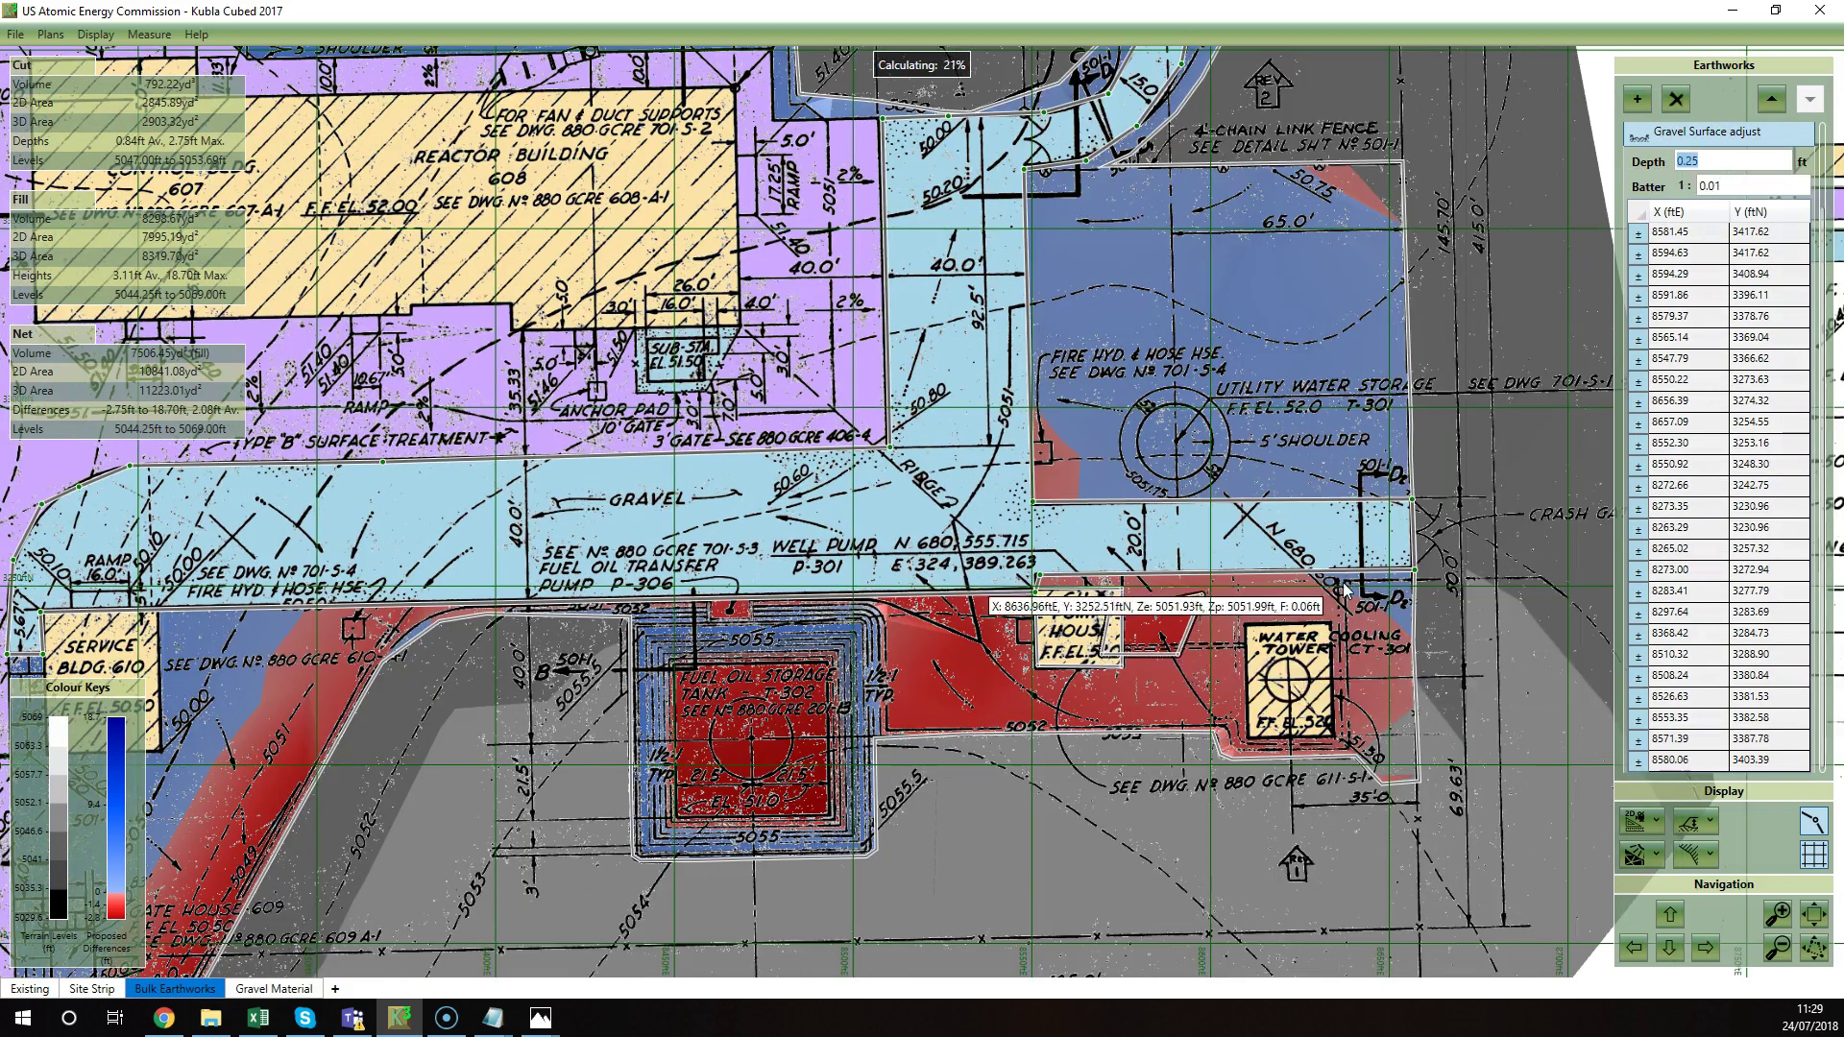
- Examine the Bulk Earthworks cut and fill with the adjusted gravel strip in 3D Orbit View
{"action": "scroll", "coordinate": [1721, 160], "scroll_direction": "up", "scroll_amount": 1}
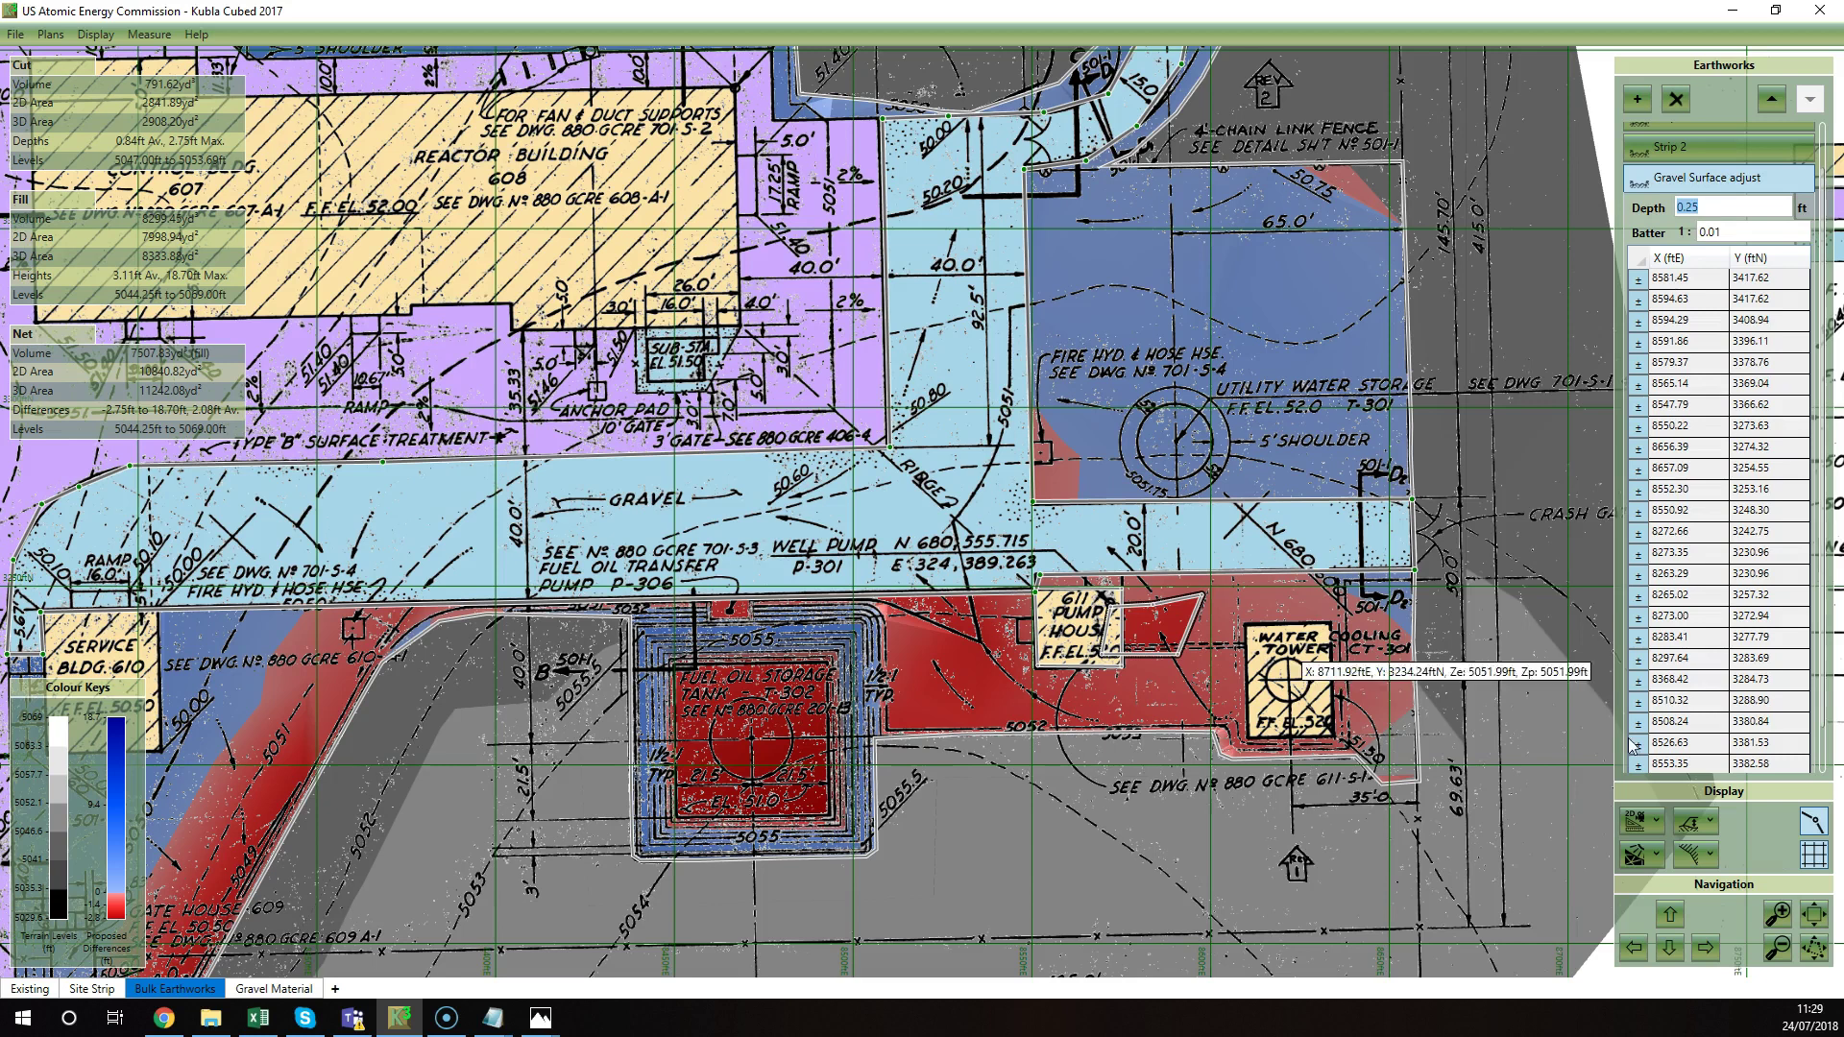
{"action": "left_click", "coordinate": [1645, 821]}
{"action": "left_click", "coordinate": [1676, 892]}
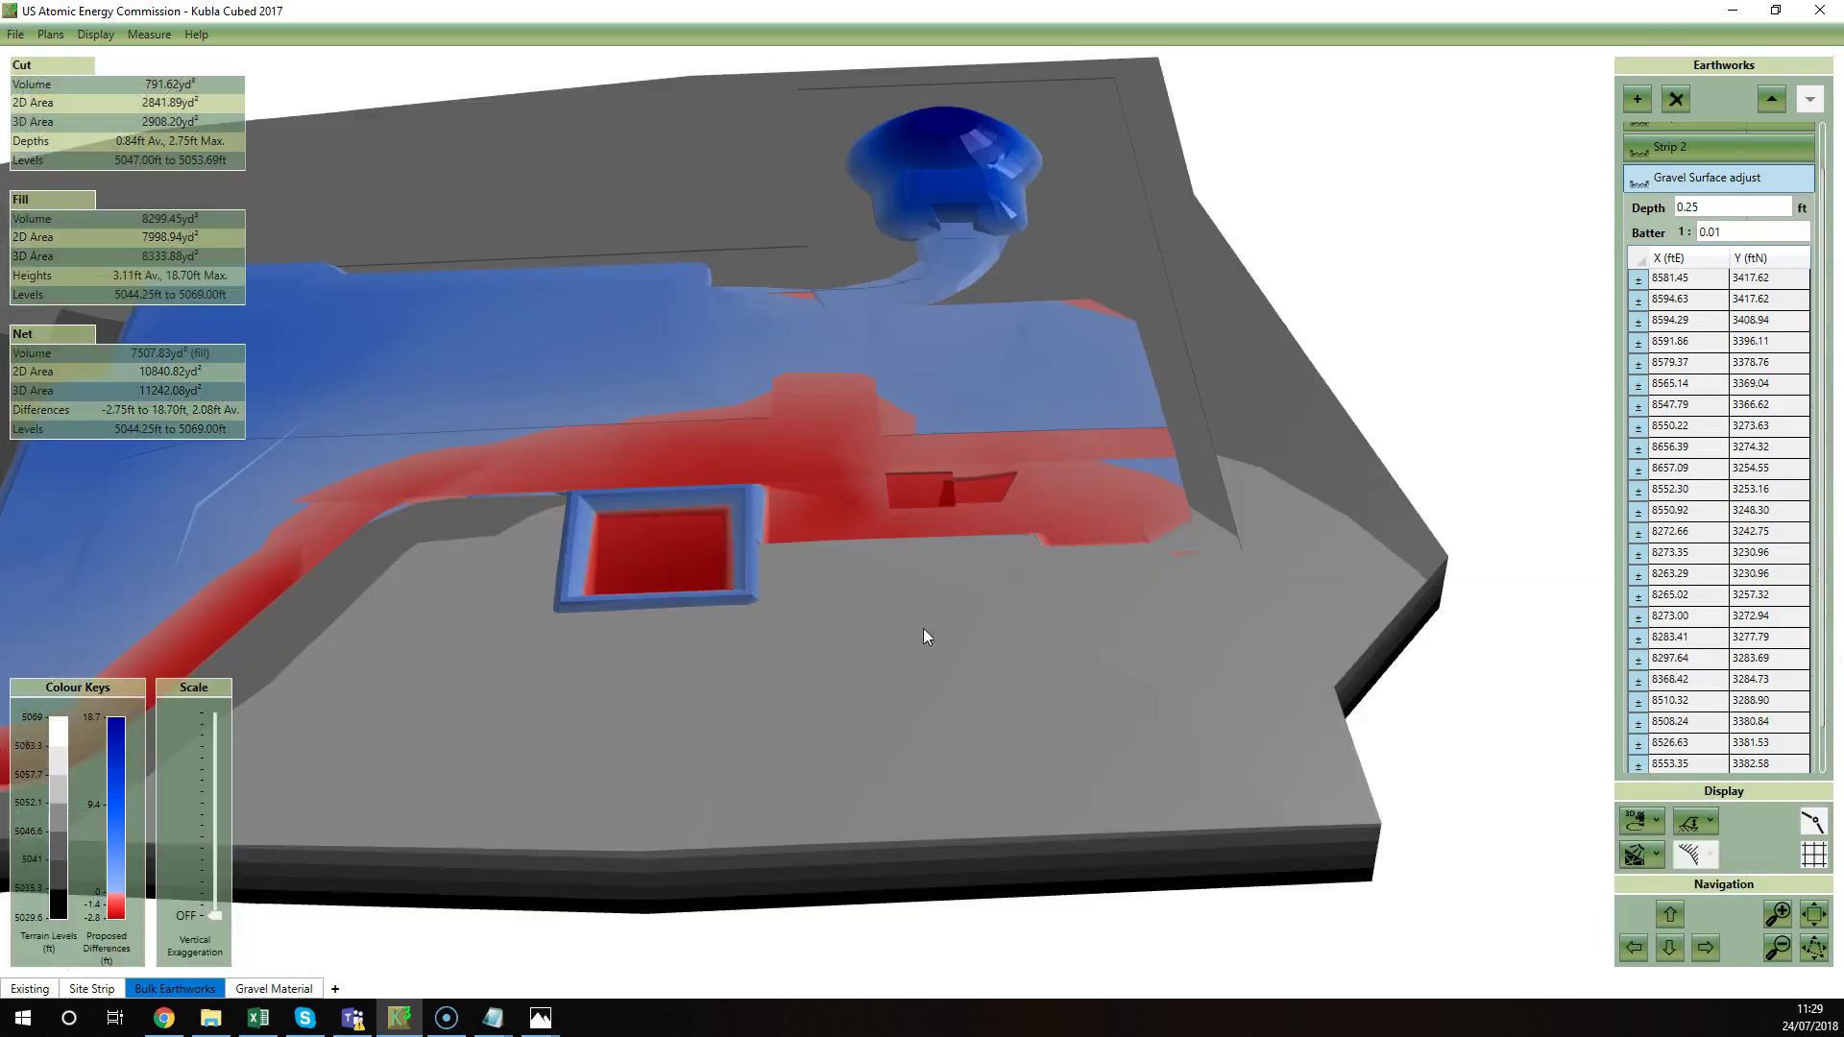
{"action": "scroll", "coordinate": [1709, 213], "scroll_direction": "up", "scroll_amount": 1}
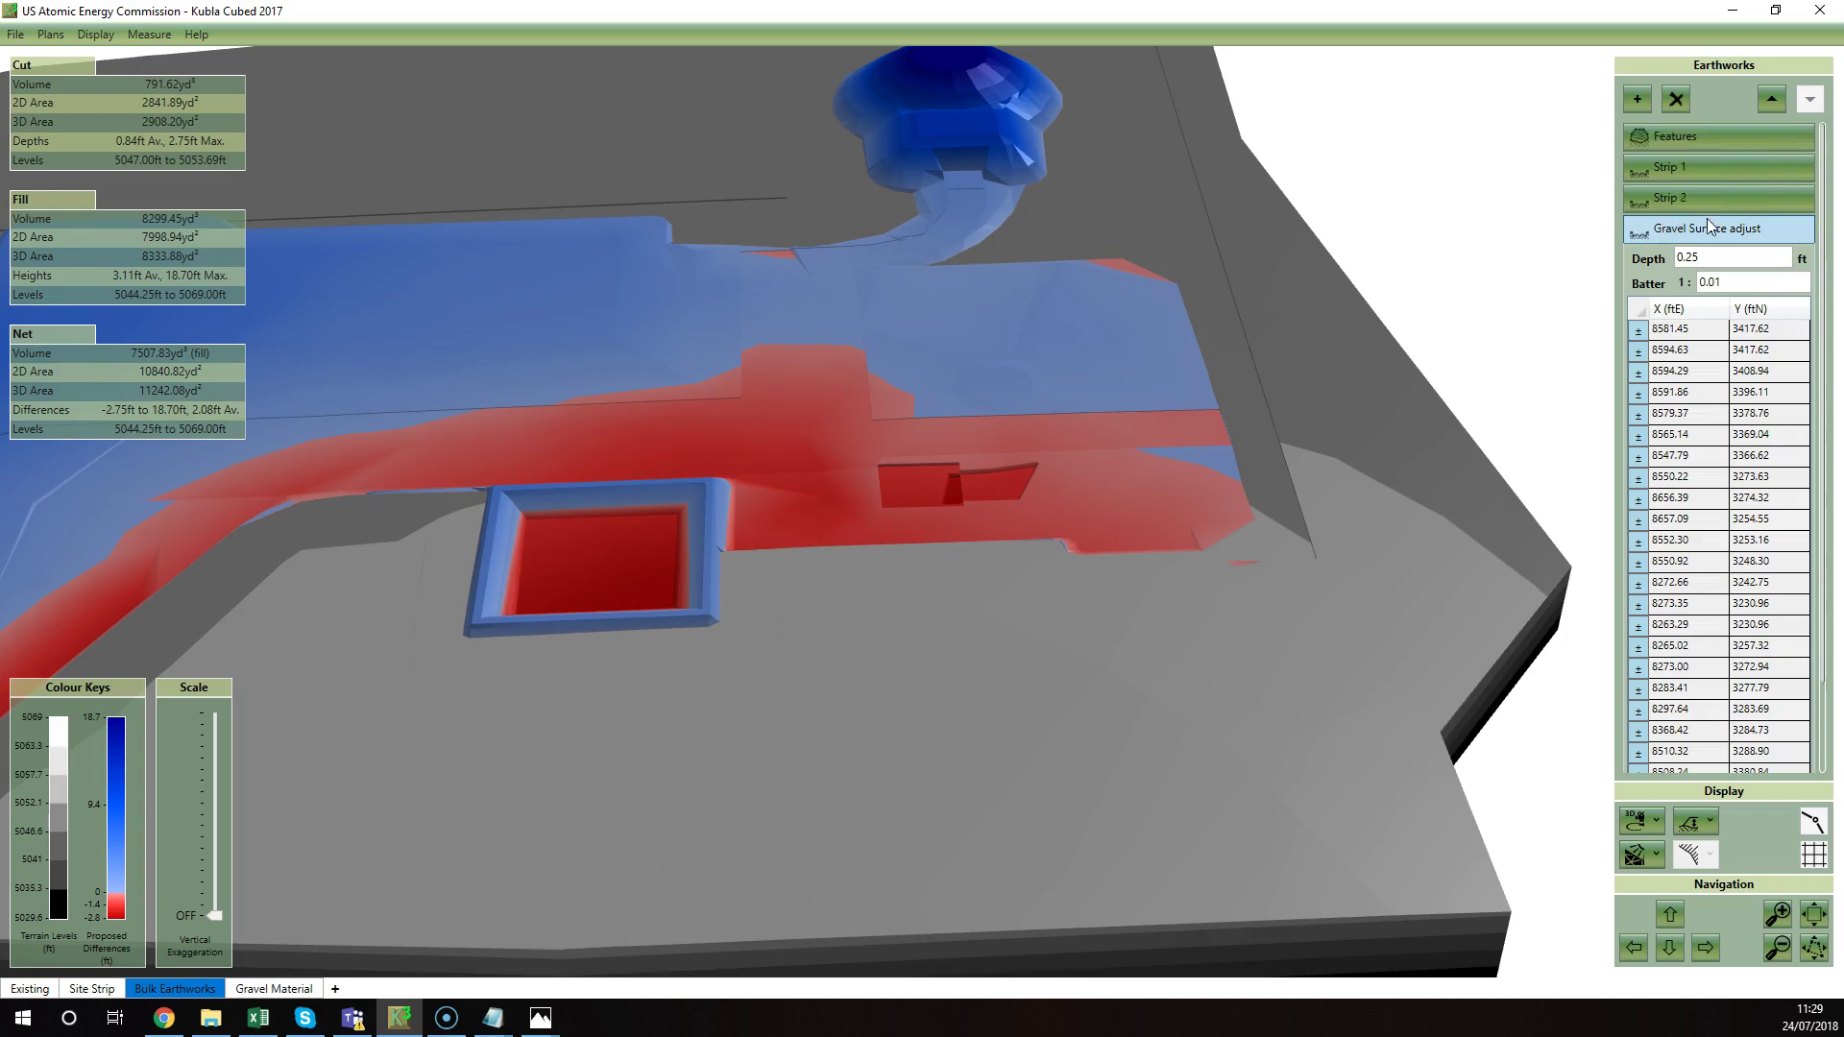
- Examine the gravel spread of the Gravel Material phase from different angles in 3D Orbit View
{"action": "left_click", "coordinate": [278, 987]}
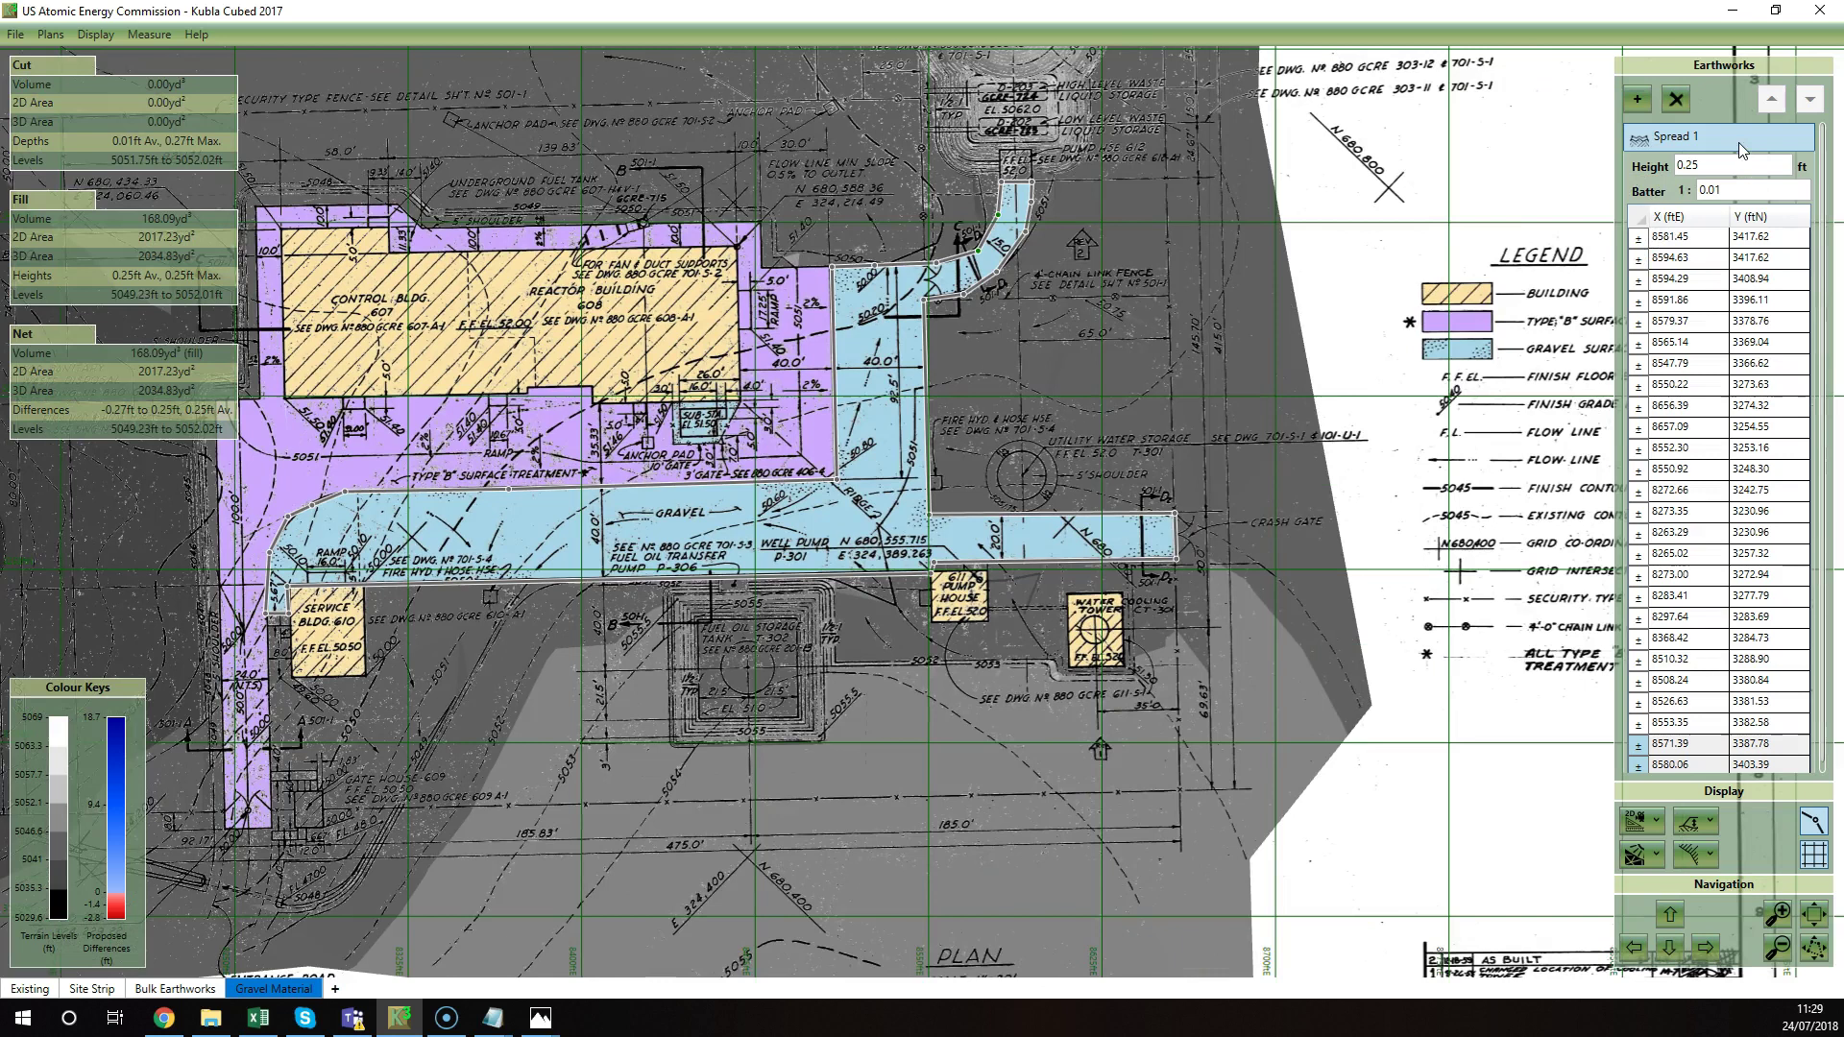
{"action": "left_click", "coordinate": [1640, 821]}
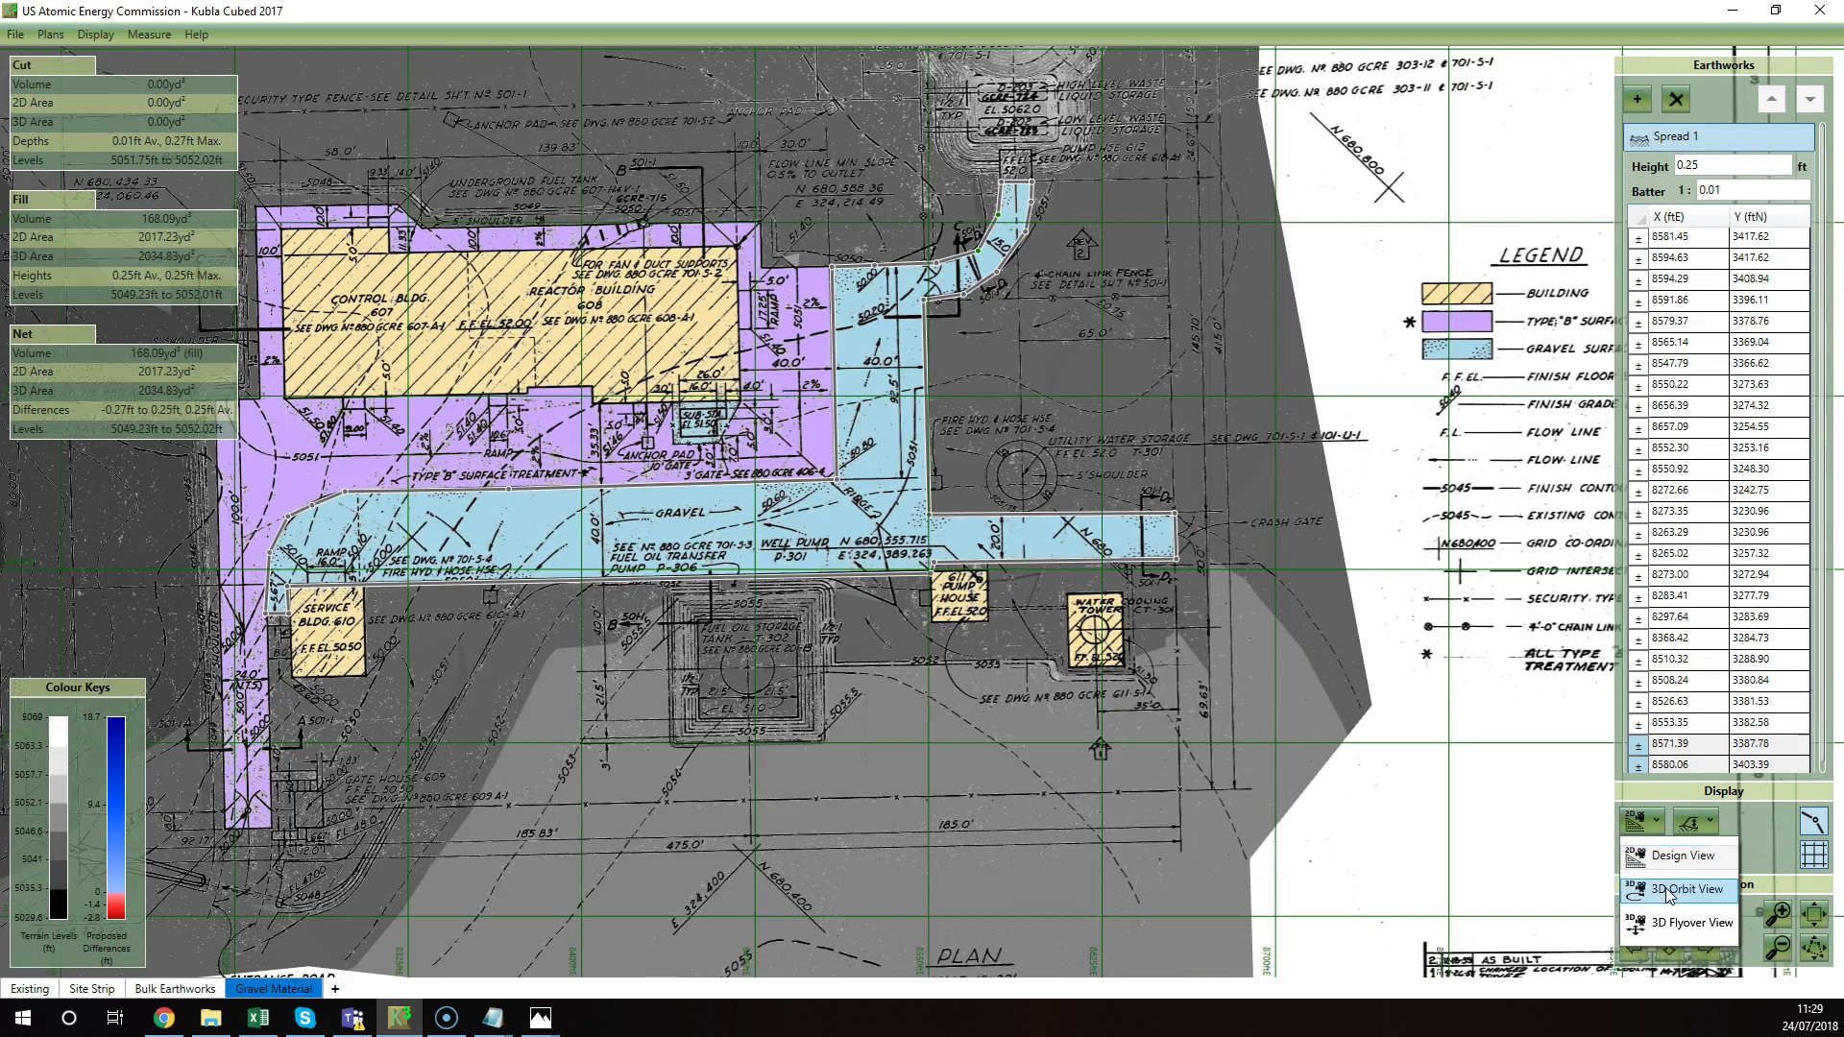
{"action": "left_click", "coordinate": [1672, 893]}
{"action": "scroll", "coordinate": [1304, 515], "scroll_direction": "up", "scroll_amount": 5}
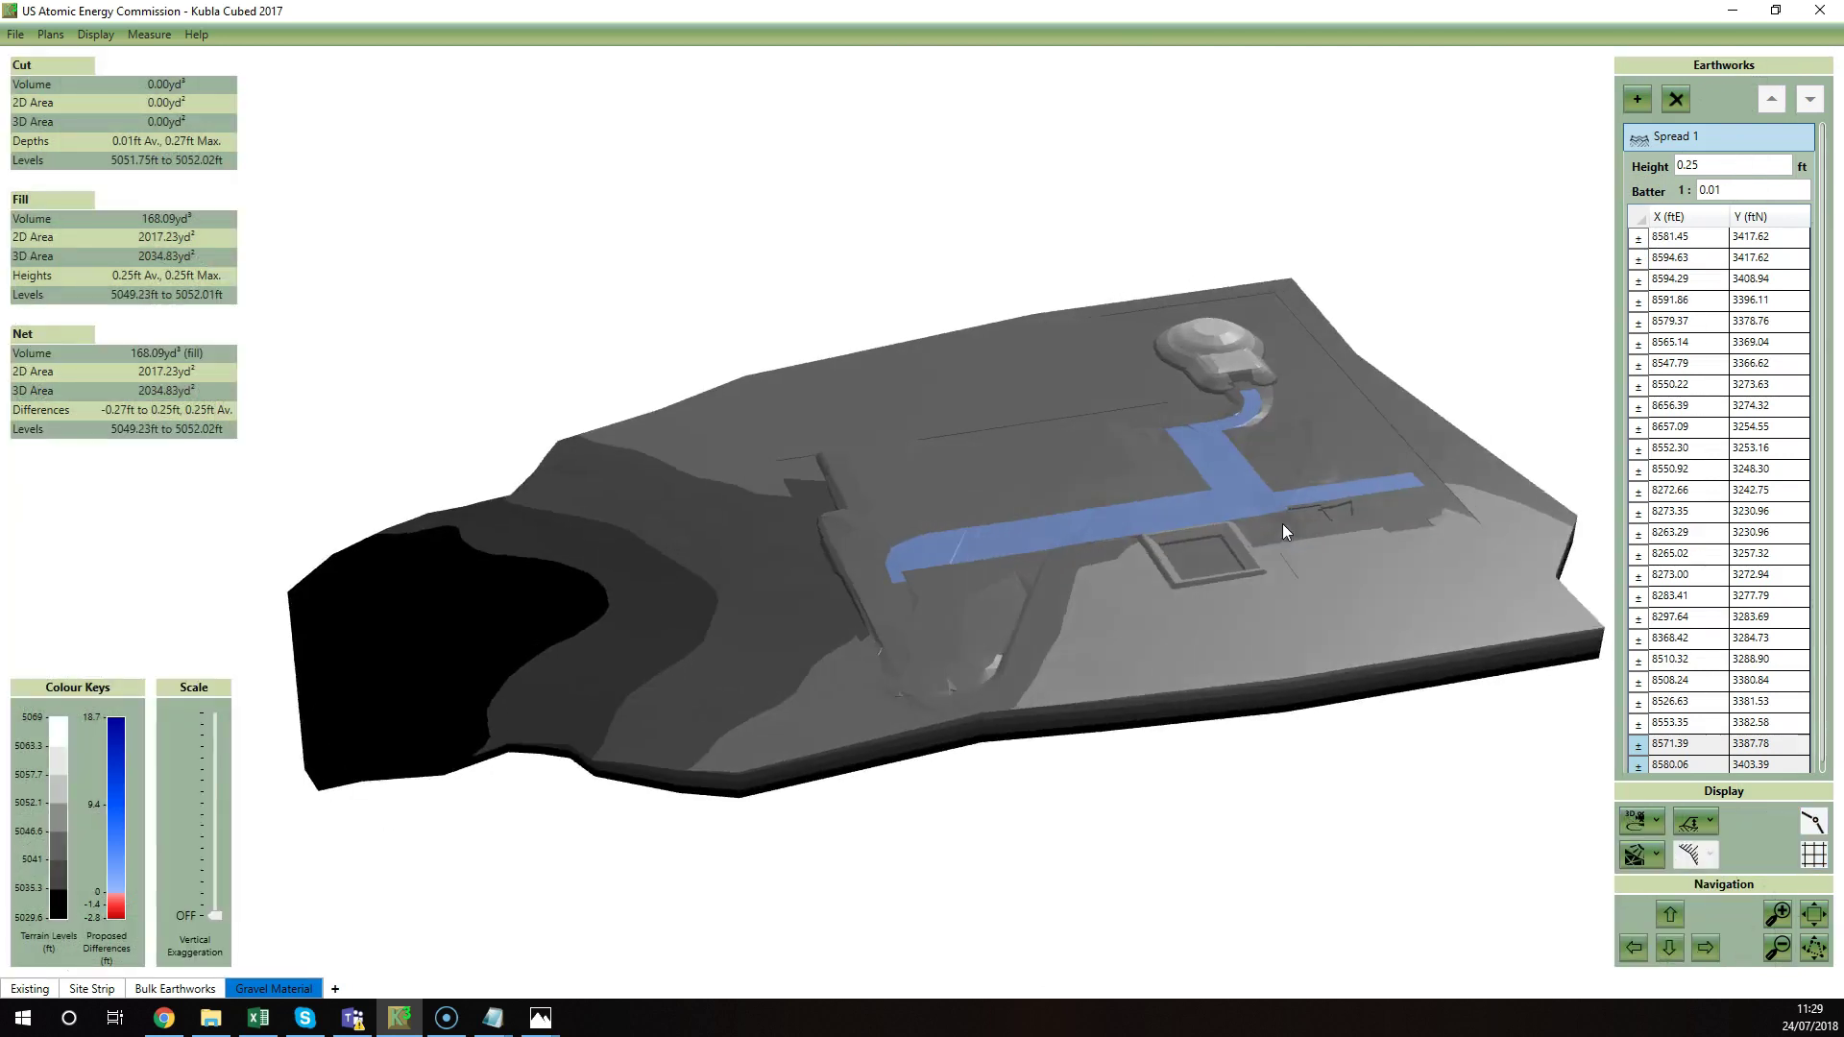
{"action": "left_click_drag", "start_coordinate": [1314, 534], "coordinate": [1240, 412]}
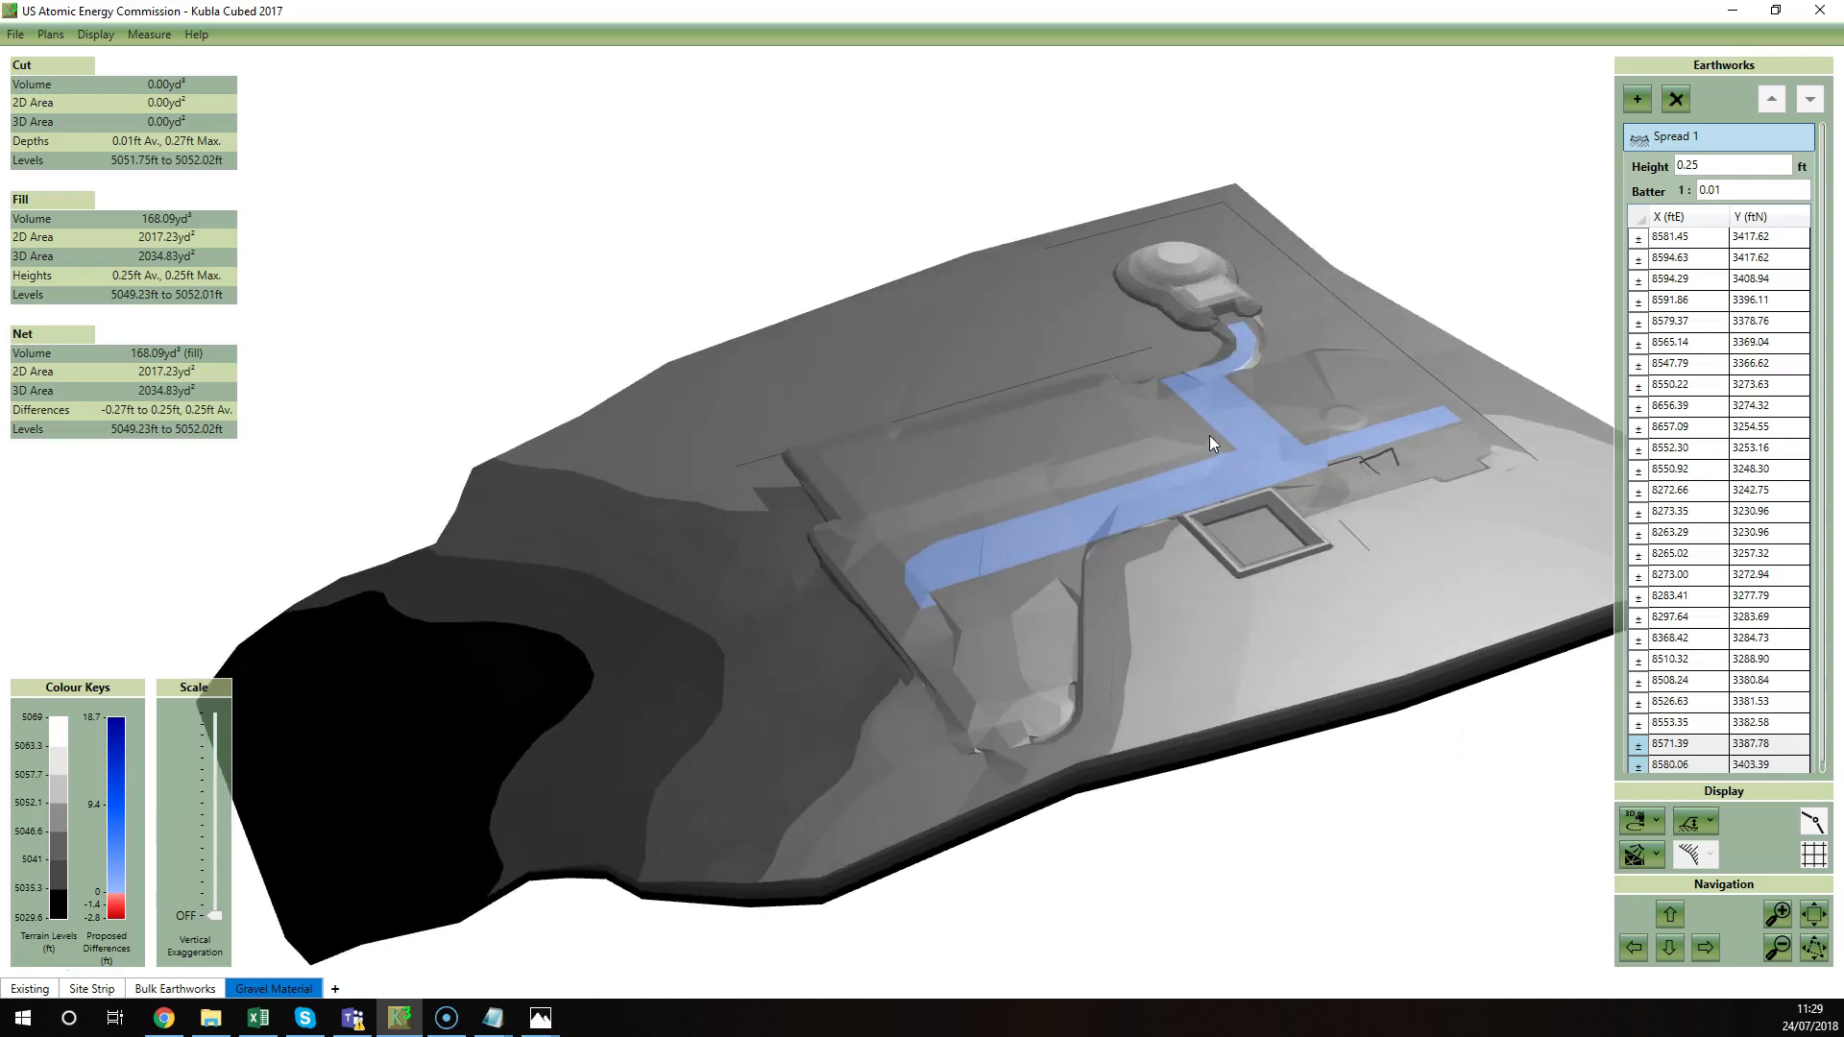